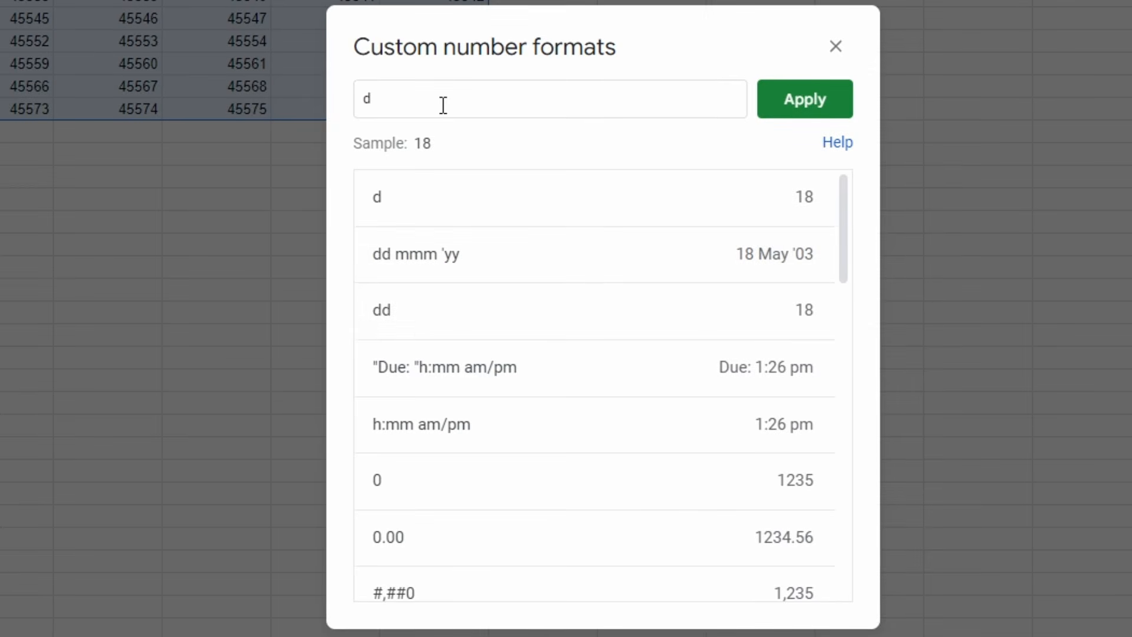
# Show the header dates in B1:H1 as abbreviated weekday names with a custom number format, and select the calendar range B1:H7.
pyautogui.tripleClick(442, 103)
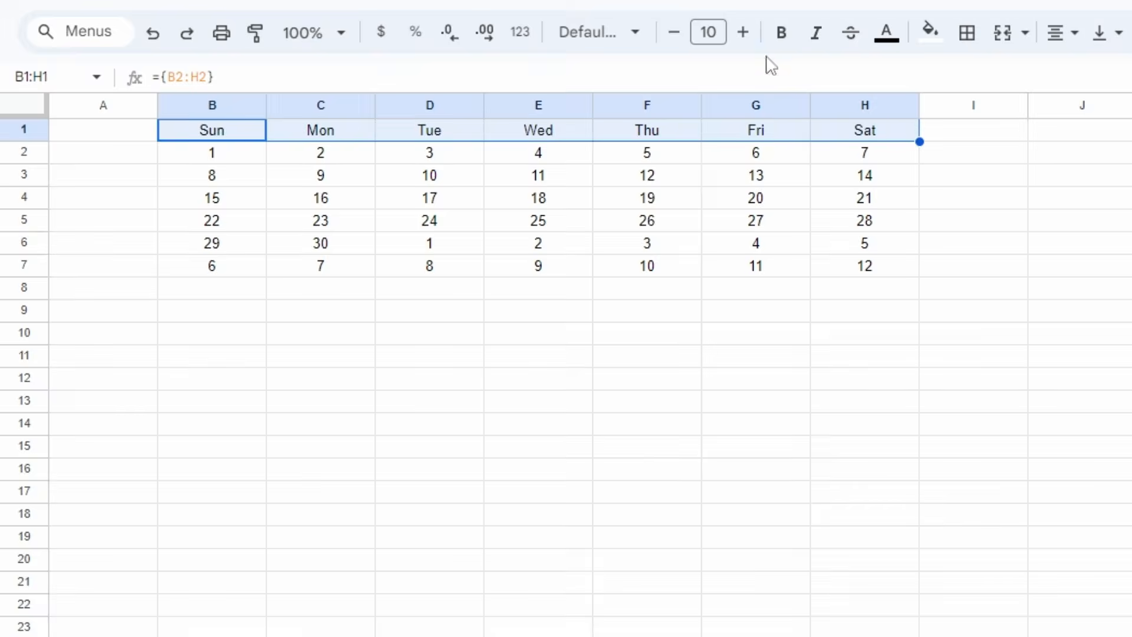
pyautogui.keyDown('shift'); pyautogui.click(889, 265); pyautogui.keyUp('shift')
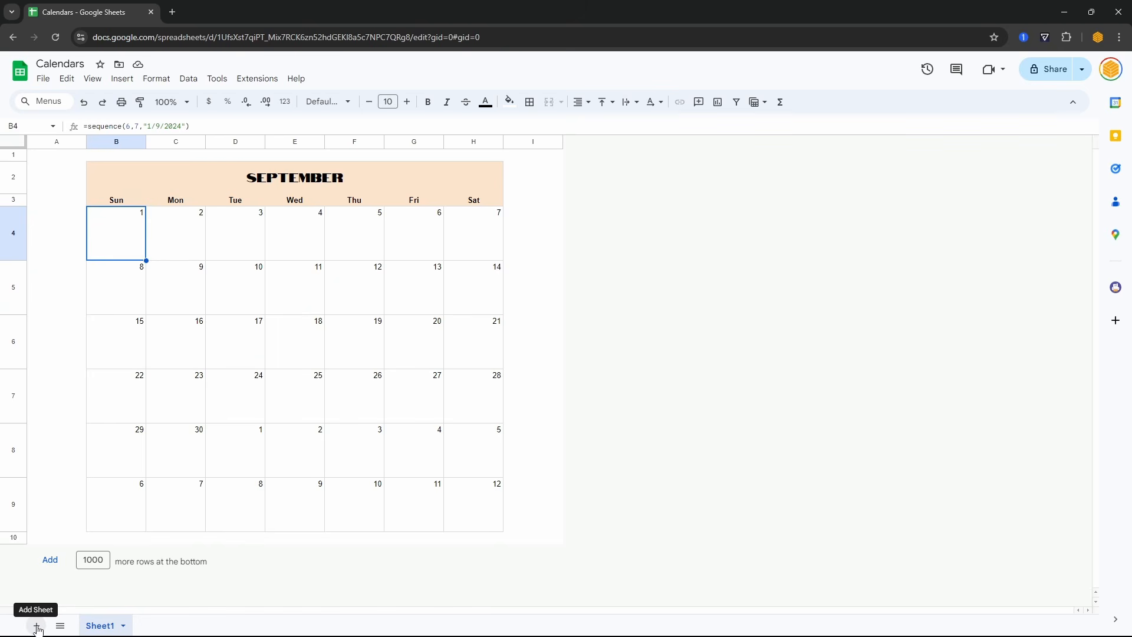
# Add a new sheet and enter the labels "Month:" in B2 and "Year:" in B3.
pyautogui.click(36, 627)
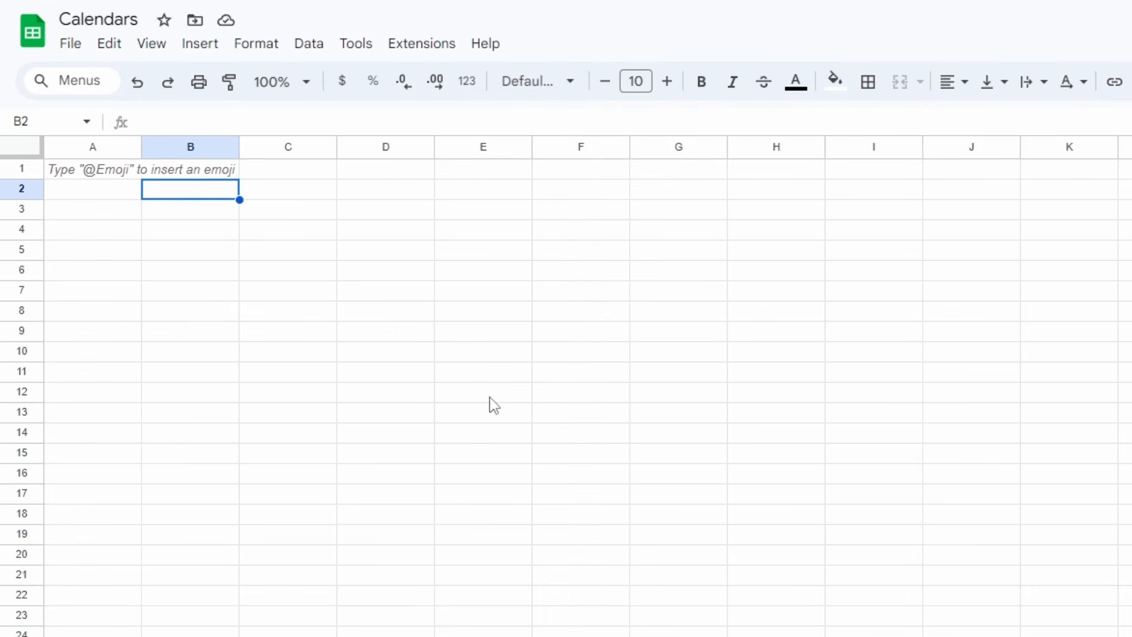
pyautogui.write('Month:')
pyautogui.press('Return')
pyautogui.write('Year:')
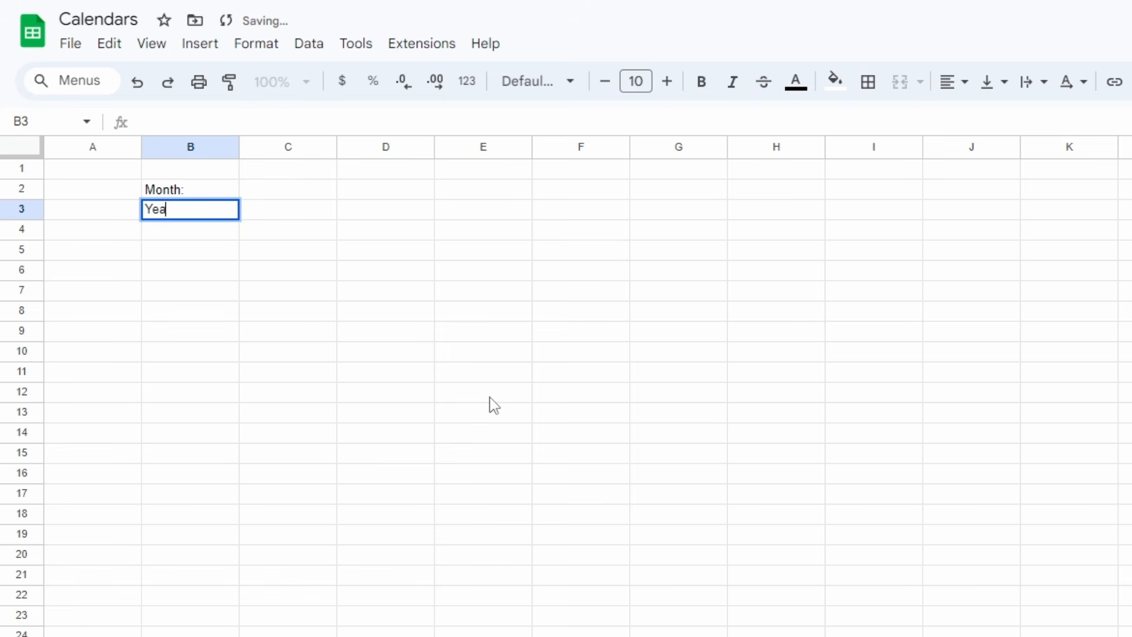
pyautogui.press('Return')
# Enter September in C2 as the month and 2024 in C3 as the year.
pyautogui.press('Up')
pyautogui.press('Up')
pyautogui.press('Right')
pyautogui.write('September')
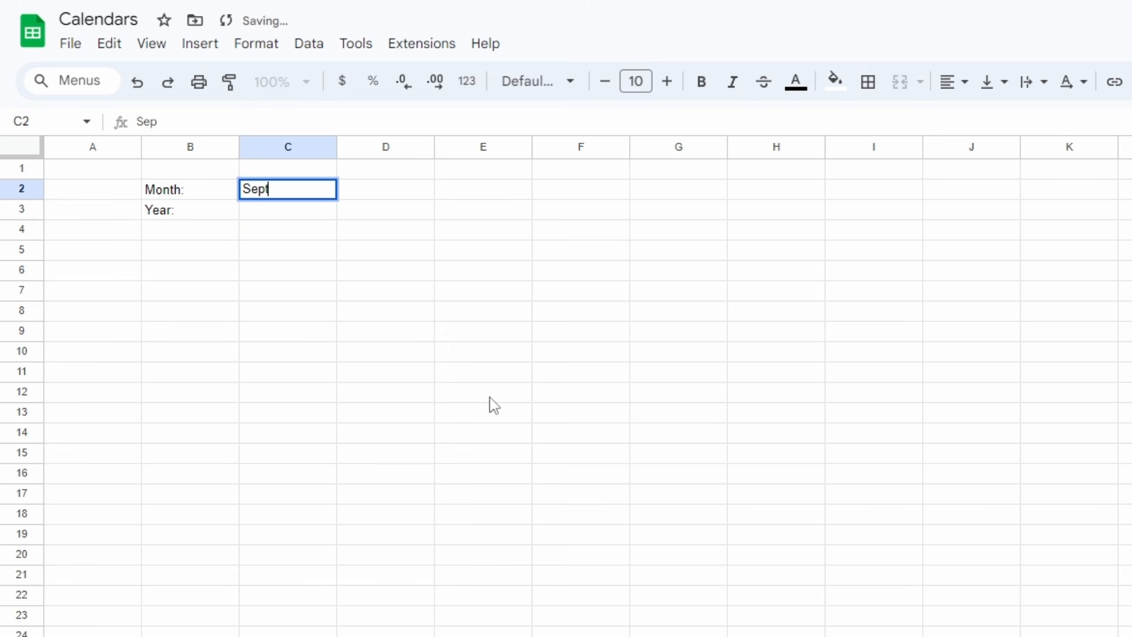
pyautogui.press('Return')
pyautogui.write('2024')
pyautogui.press('Return')
# Enter Sunday in E2 and autofill the weekday headers through Saturday in K2.
pyautogui.click(517, 180)
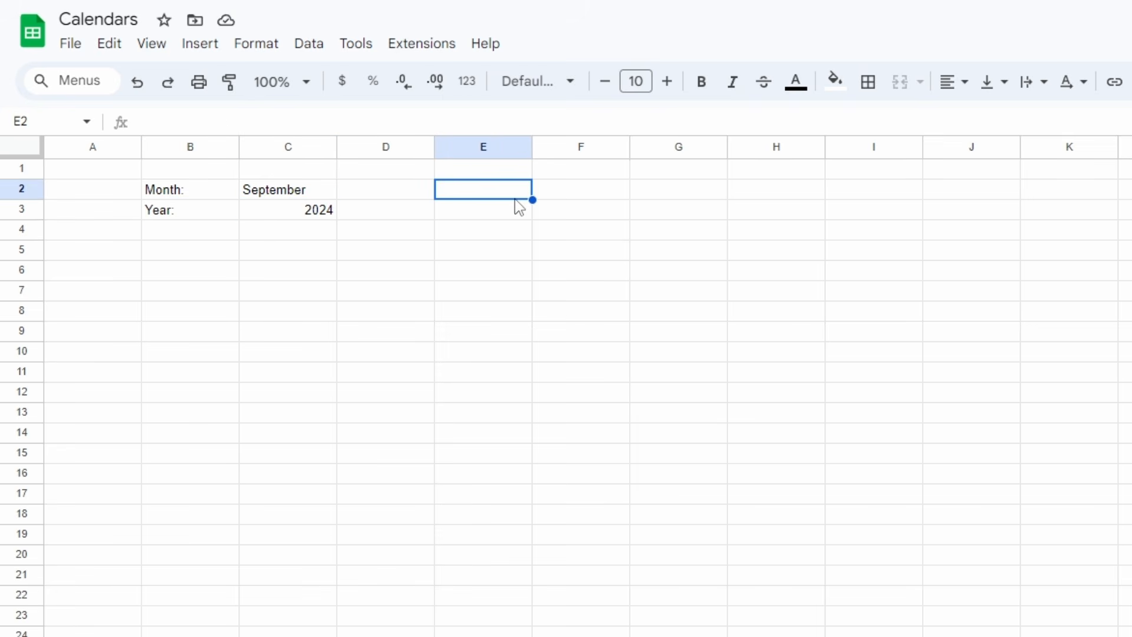
pyautogui.write('Sunday')
pyautogui.press('Tab')
pyautogui.click(515, 199)
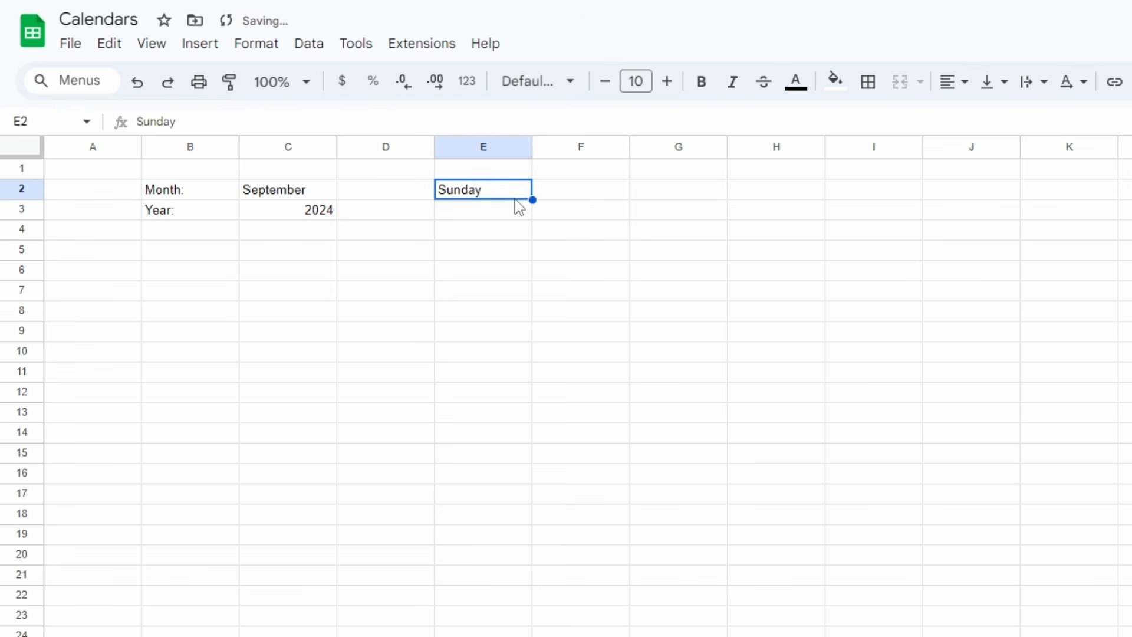
pyautogui.moveTo(532, 201); pyautogui.dragTo(1040, 203)
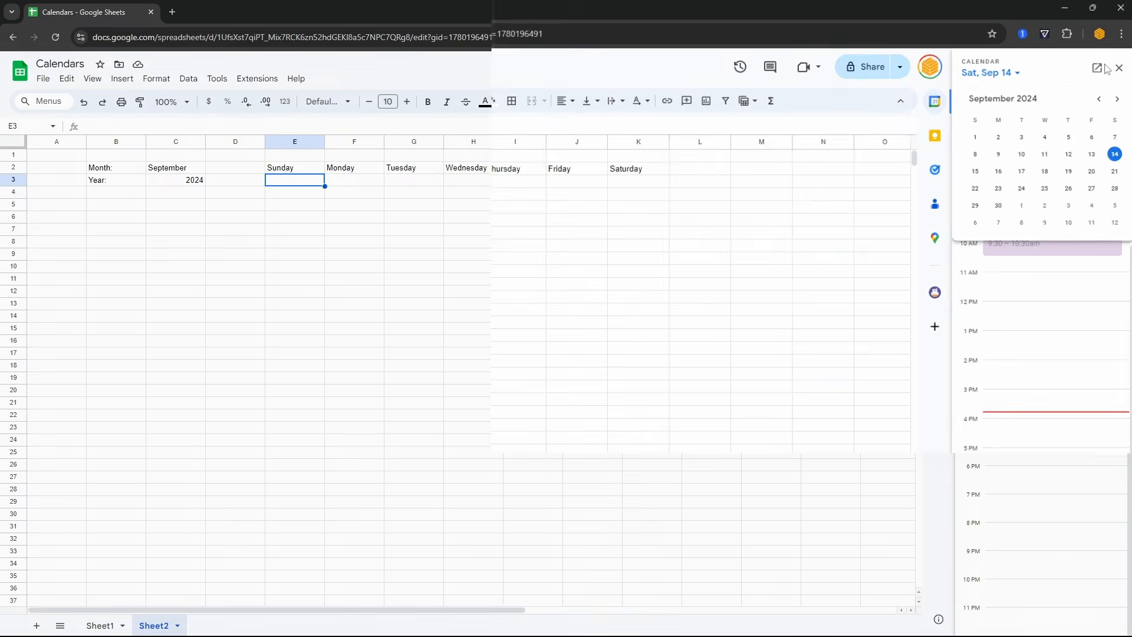
# Close the Calendar side panel and begin a SEQUENCE formula in E3 with 6 rows and 7 columns.
pyautogui.click(1015, 75)
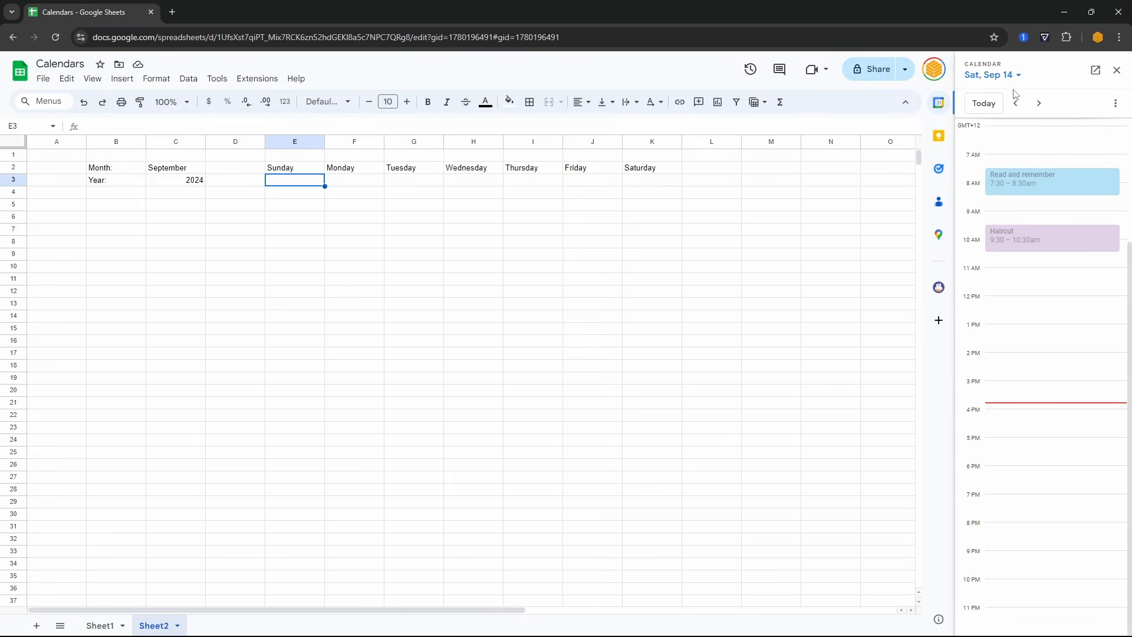
pyautogui.click(1115, 71)
pyautogui.write('=sequence(')
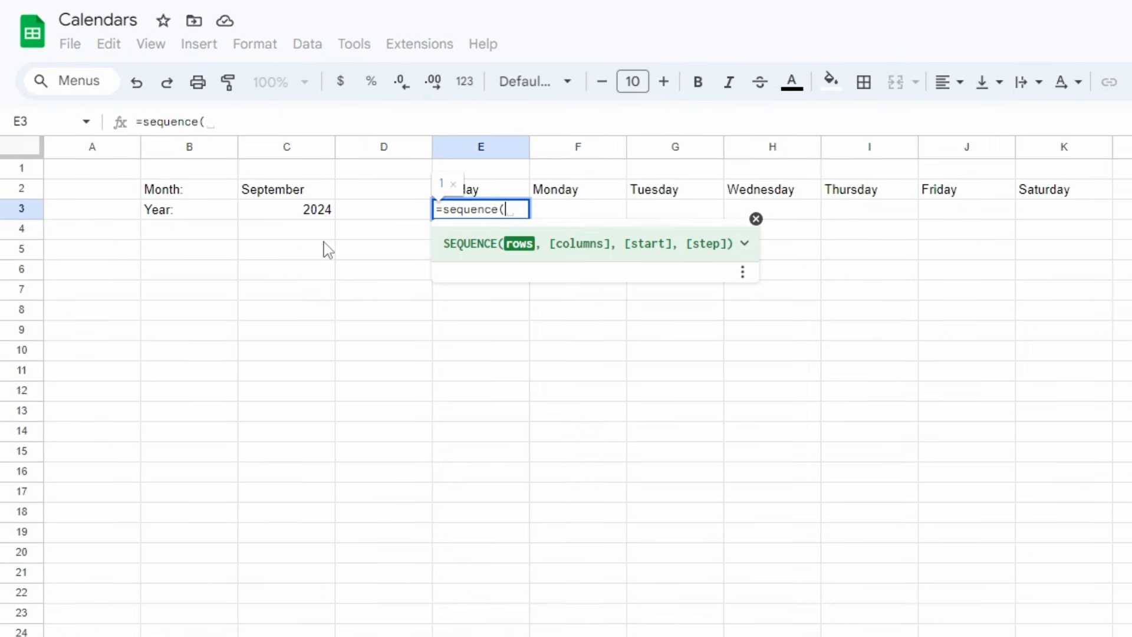
pyautogui.write('6')
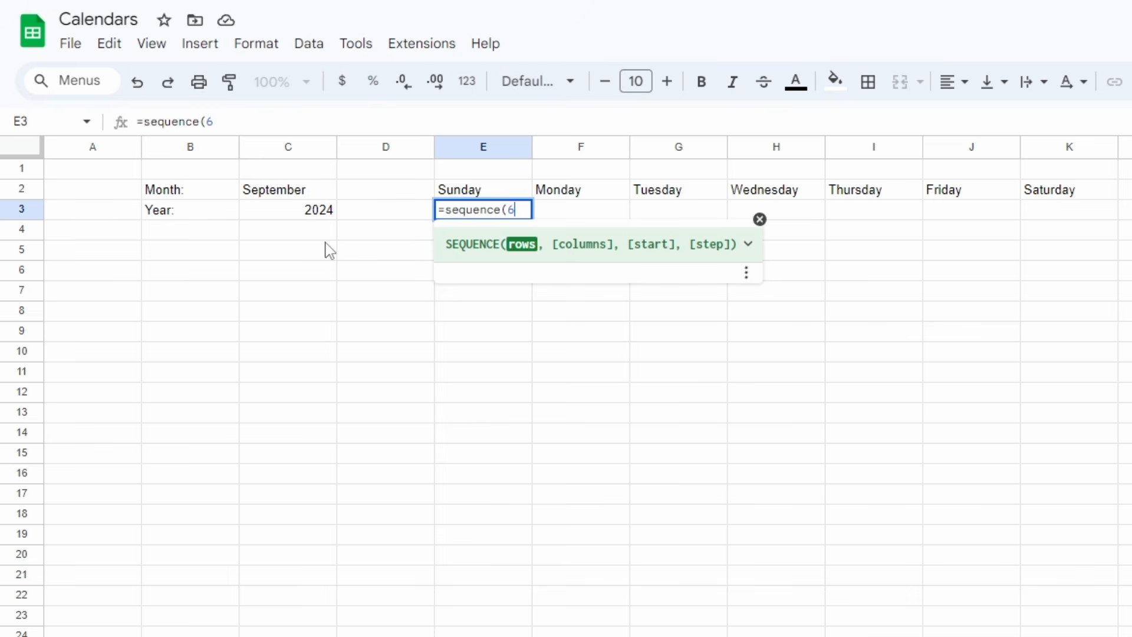
pyautogui.write(',')
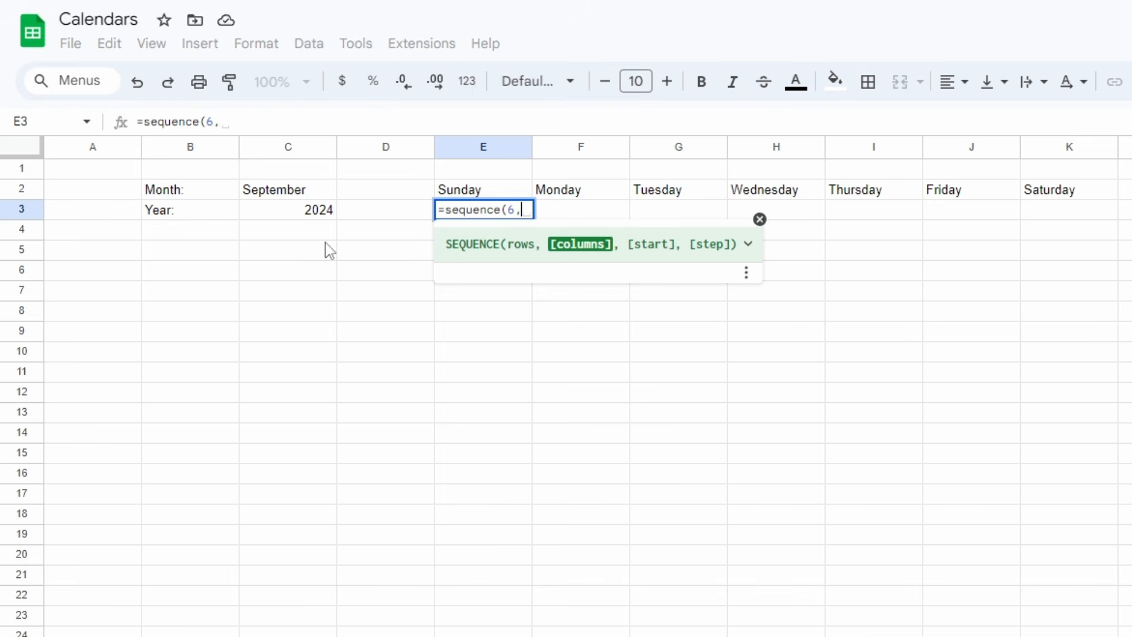
pyautogui.write('7')
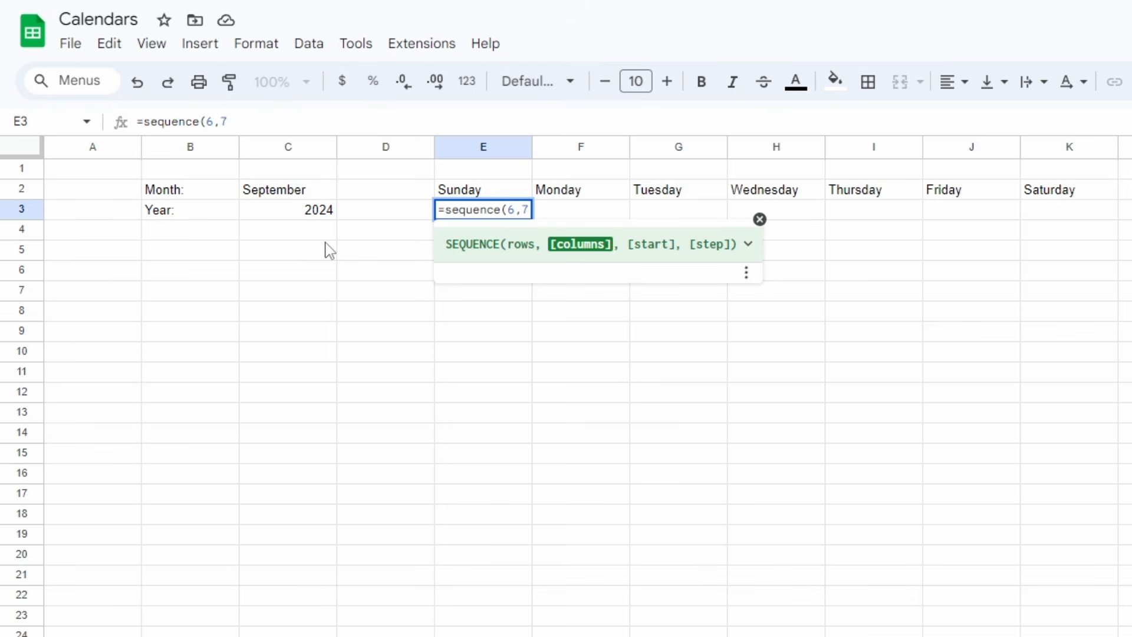
# Complete the E3 formula with DATE($C$3,$C$2,1) as the sequence's start value, using absolute references to the year and month cells.
pyautogui.write(',date(')
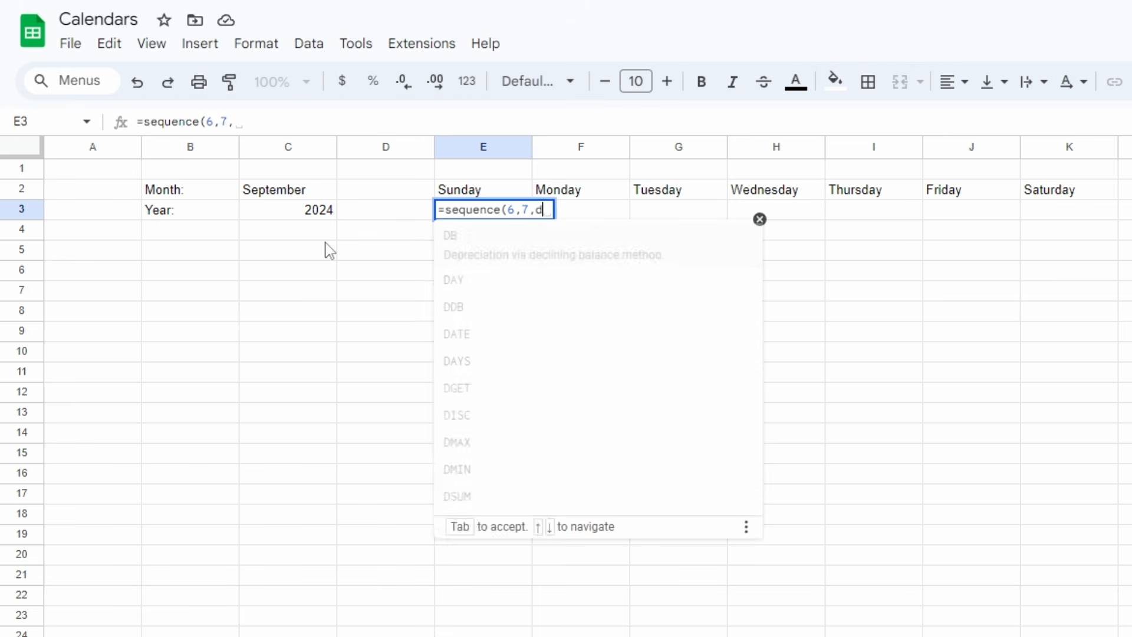
pyautogui.click(312, 212)
pyautogui.press('F4')
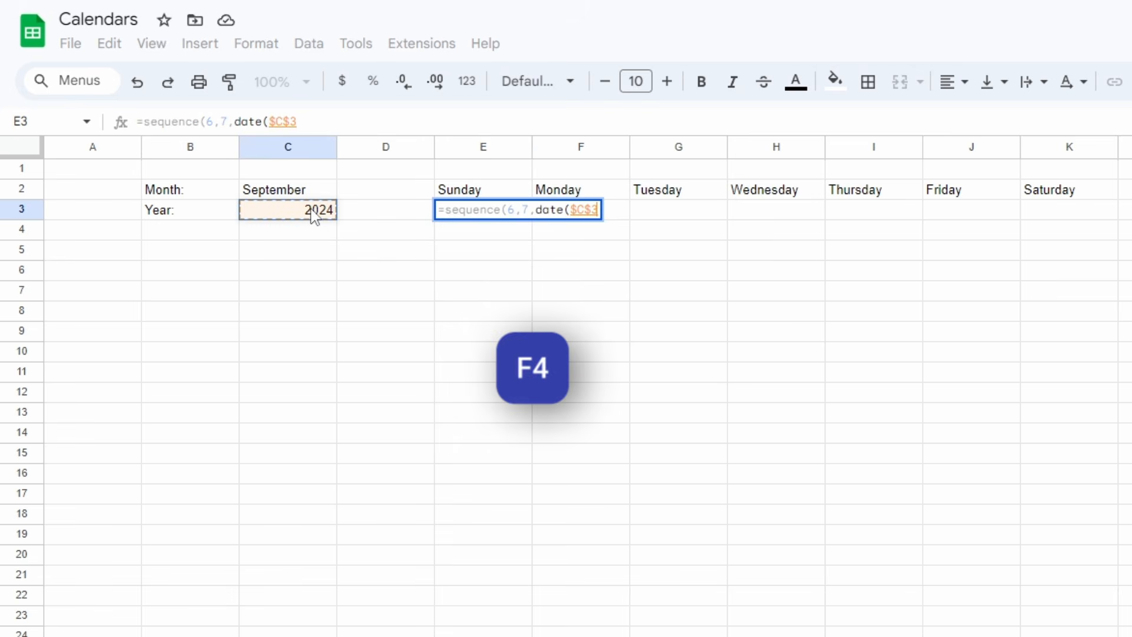
pyautogui.write(',')
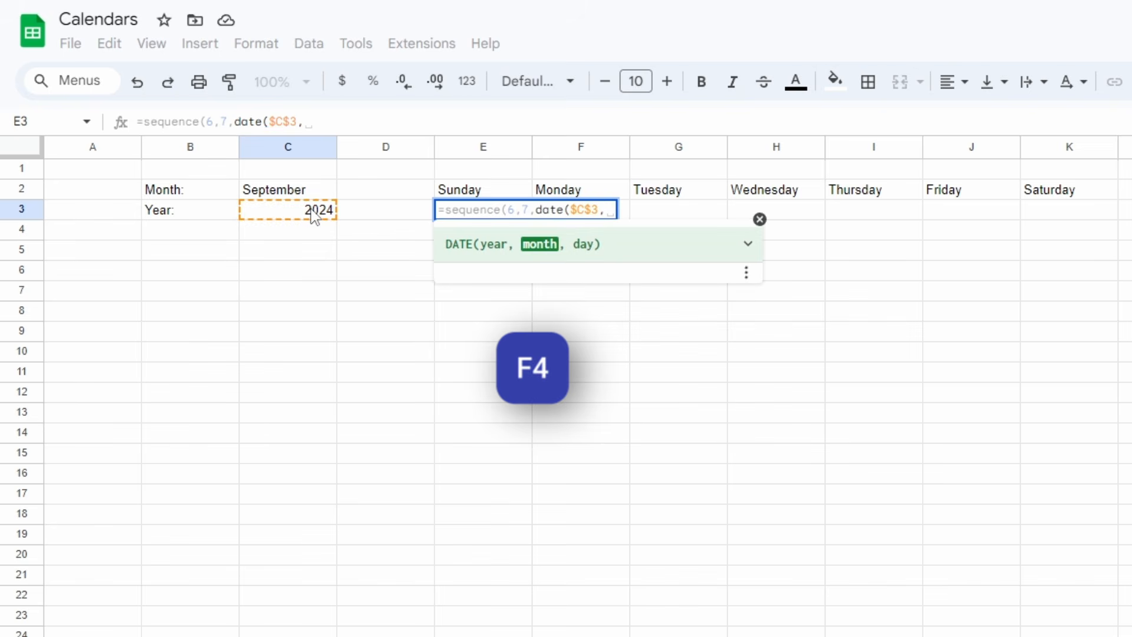
pyautogui.click(314, 193)
pyautogui.write(',1')
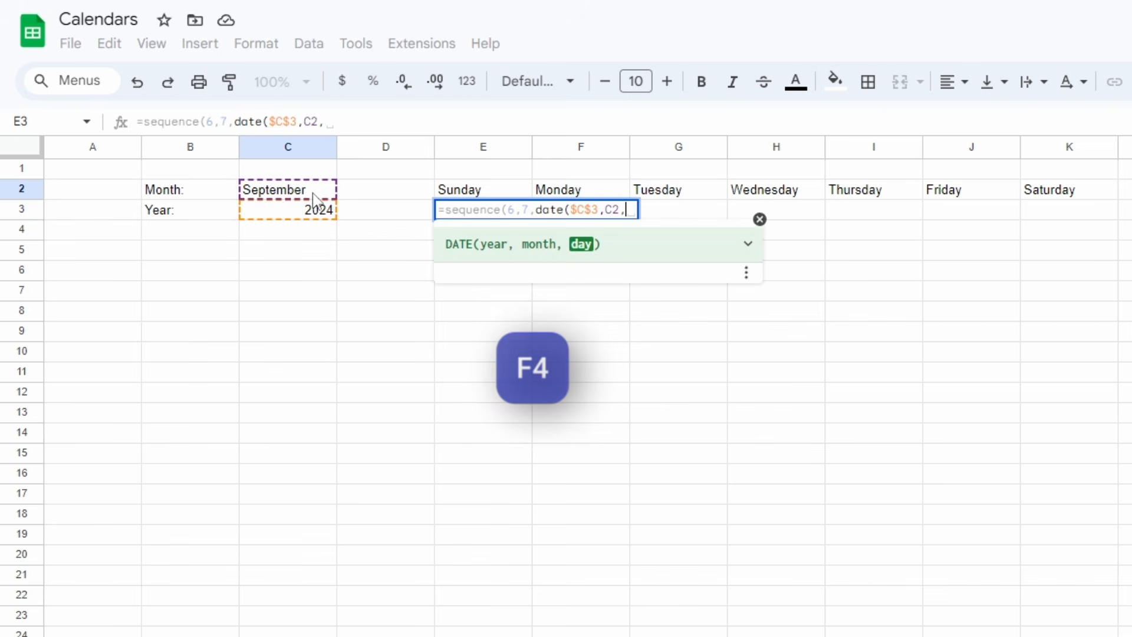
pyautogui.write(')')
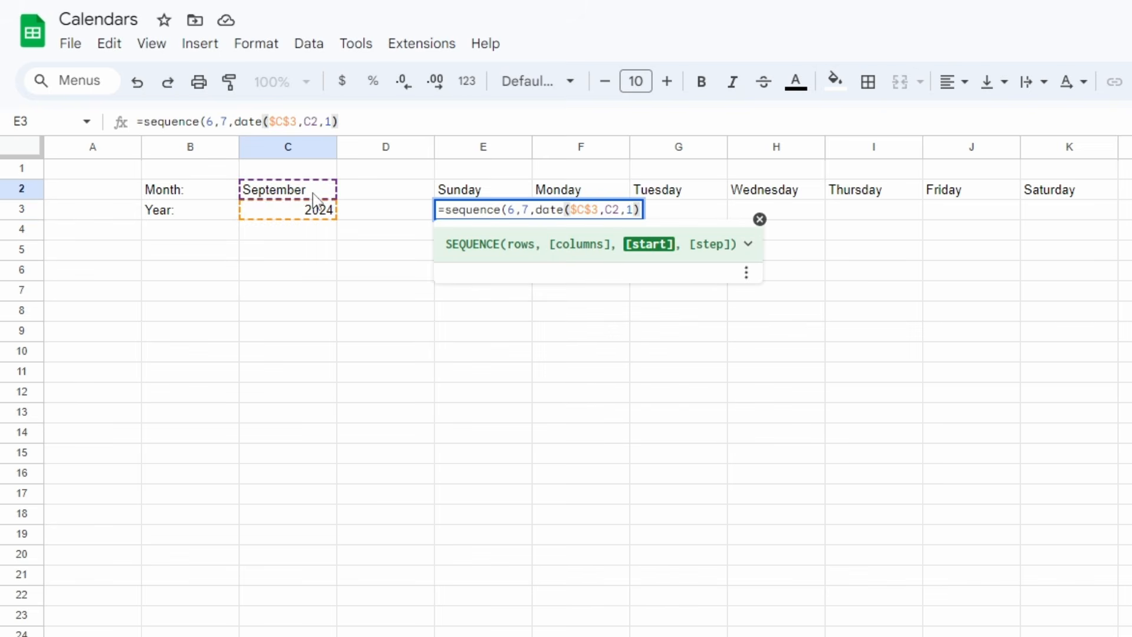
pyautogui.click(616, 210)
pyautogui.press('F4')
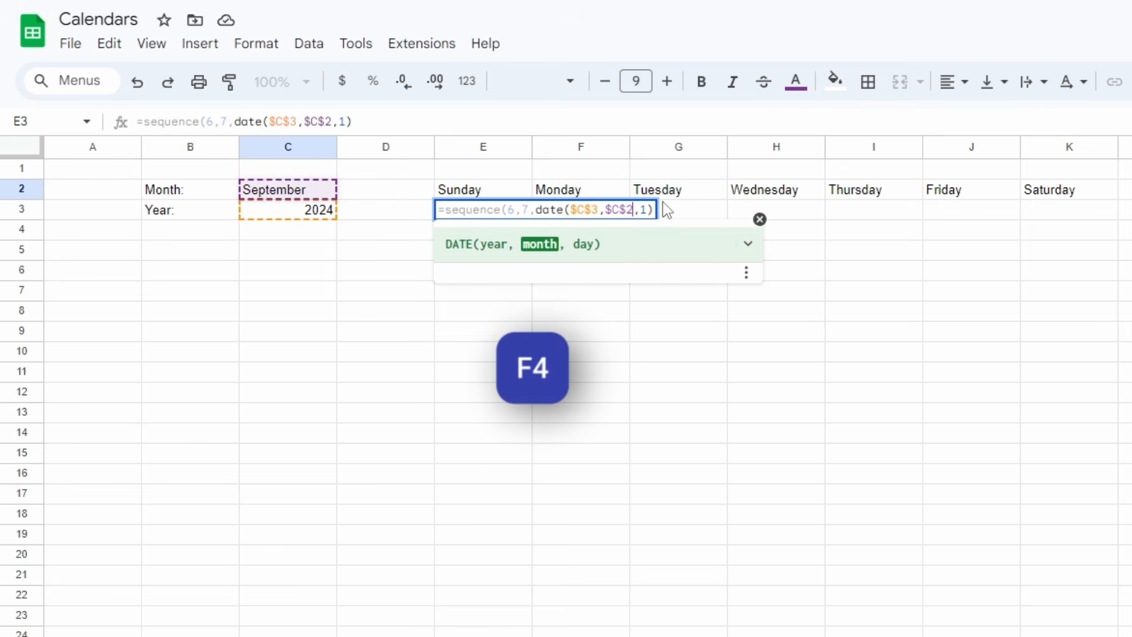
pyautogui.press('Return')
pyautogui.press('Up')
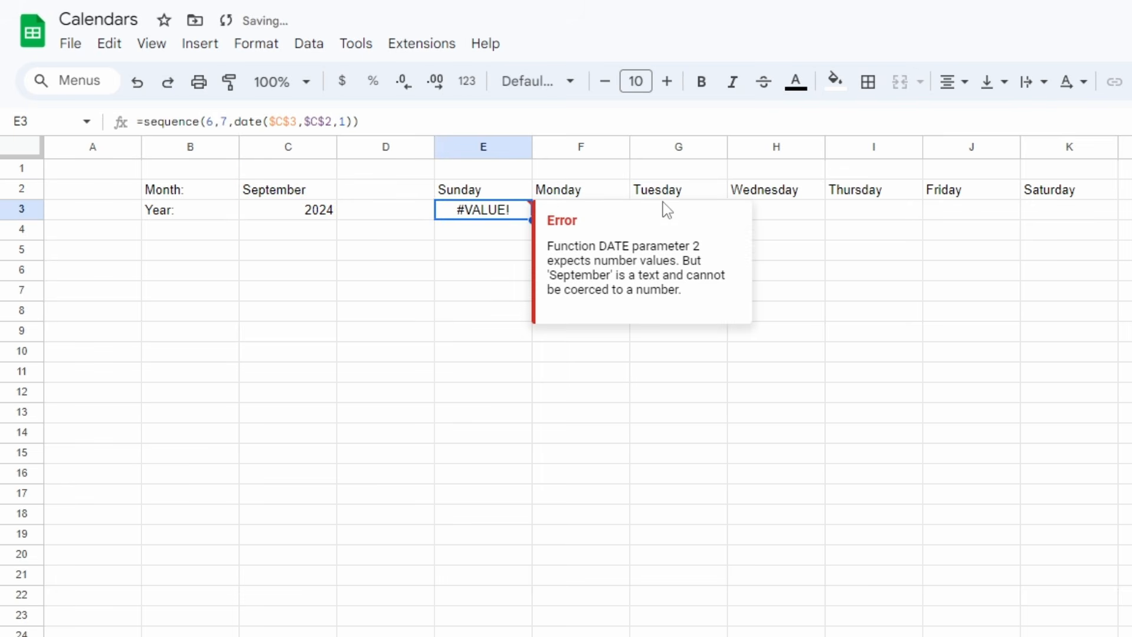
# Wrap the $C$2 reference in the E3 formula in a MONTH function.
pyautogui.press('Return')
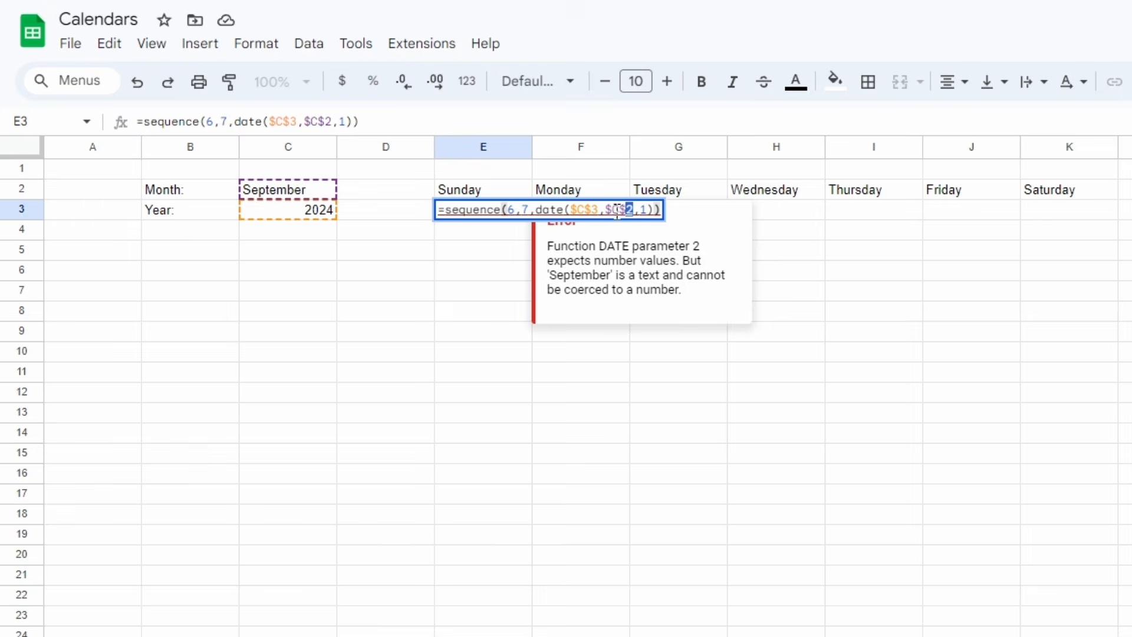
pyautogui.moveTo(632, 210); pyautogui.dragTo(604, 211)
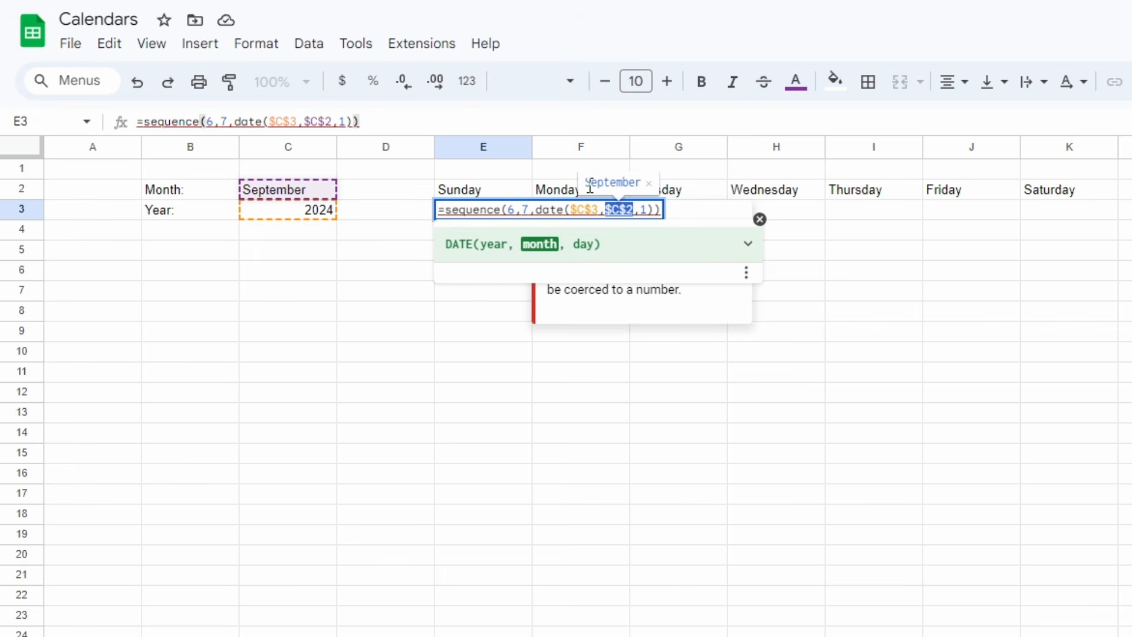
pyautogui.click(606, 210)
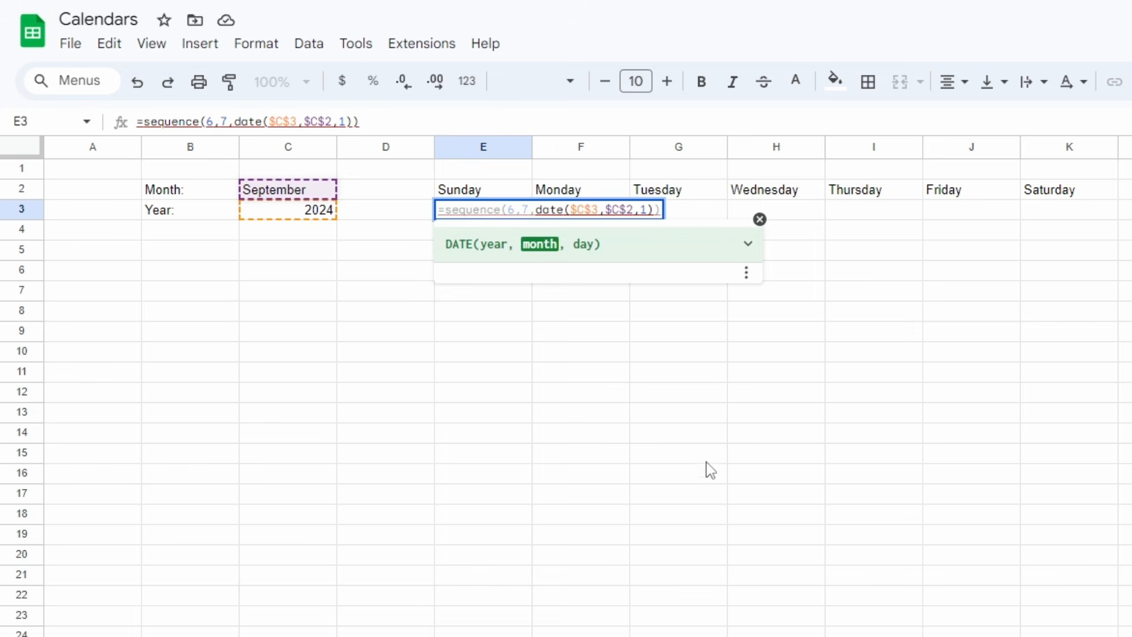
pyautogui.write('month(')
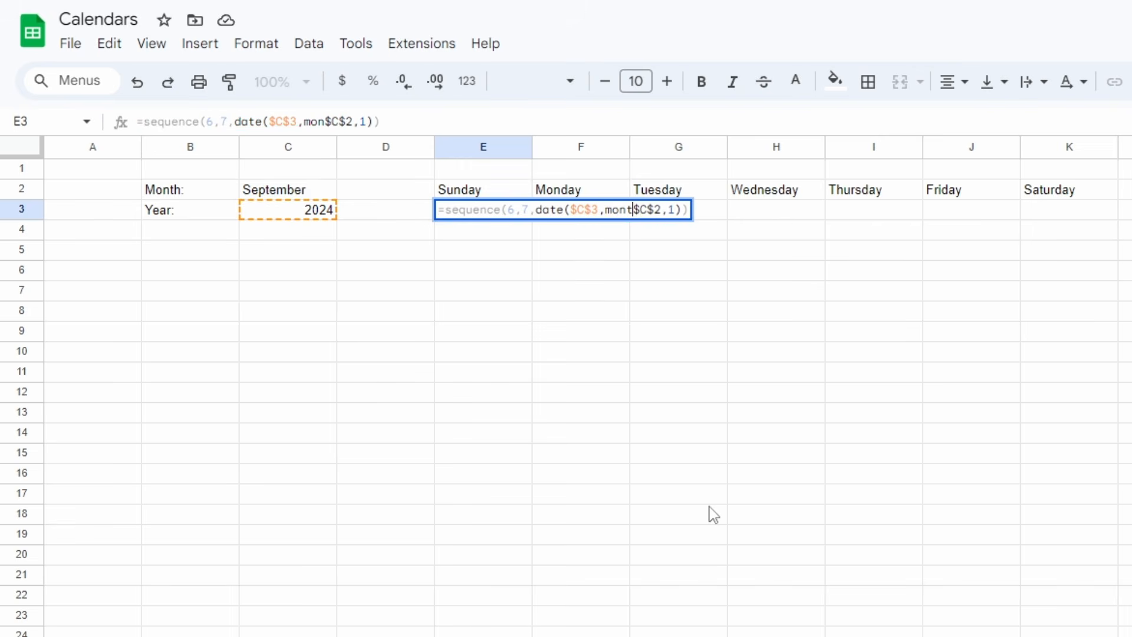
pyautogui.click(674, 210)
pyautogui.write(')')
pyautogui.press('Return')
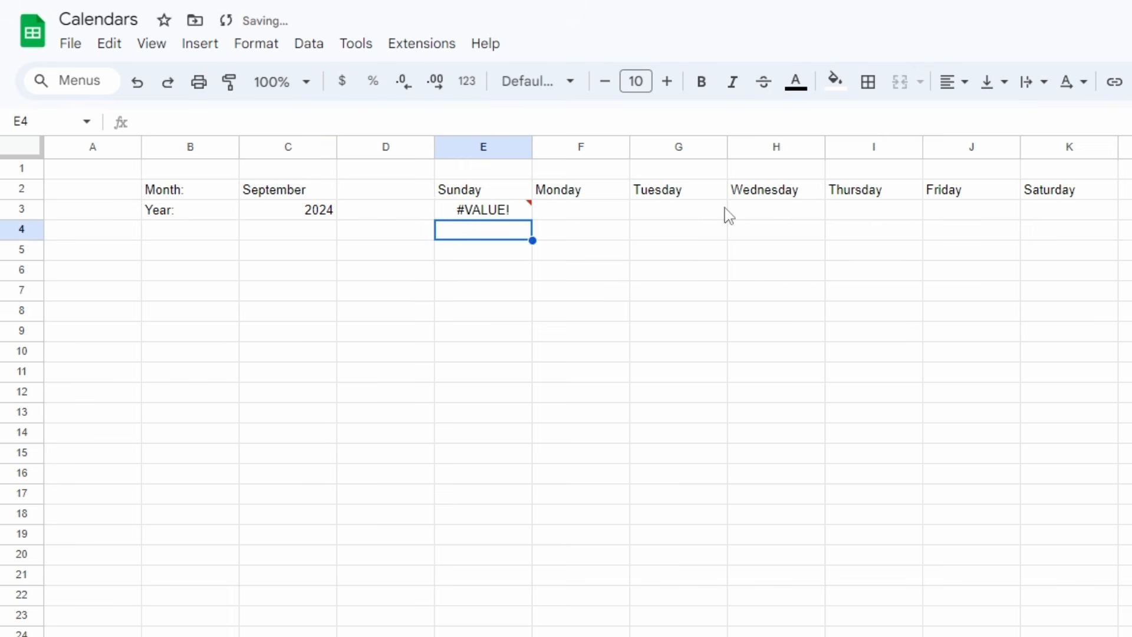
# Append &1 to $C$2 inside MONTH so the E3 formula reads =sequence(6,7,date($C$3,month($C$2&1),1)).
pyautogui.press('Up')
pyautogui.press('F2')
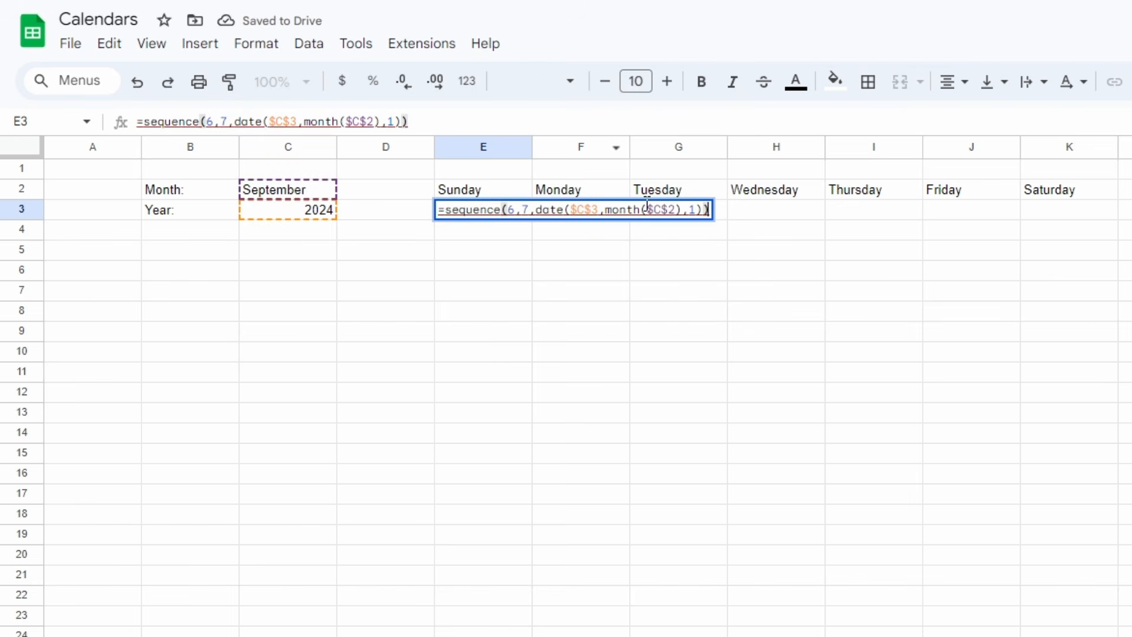
pyautogui.click(678, 211)
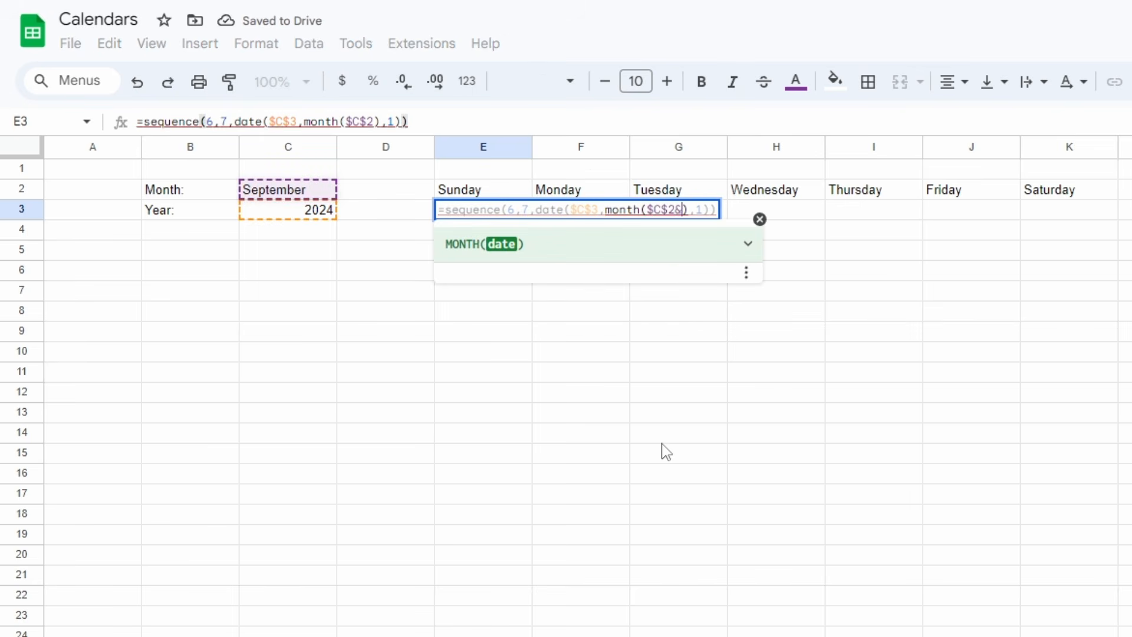
pyautogui.write('&1')
pyautogui.press('Return')
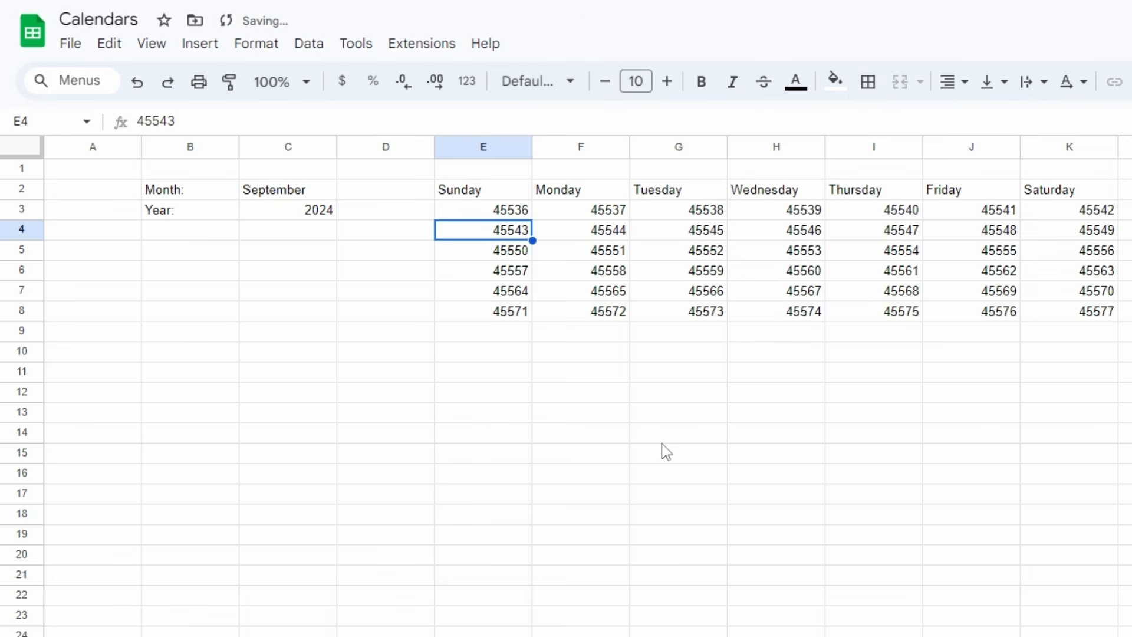
# Select the date grid E3:K8 and format it to show only day numbers.
pyautogui.press('Up')
pyautogui.hotkey('ctrl', 'shift', 'Right')
pyautogui.hotkey('ctrl', 'shift', 'Down')
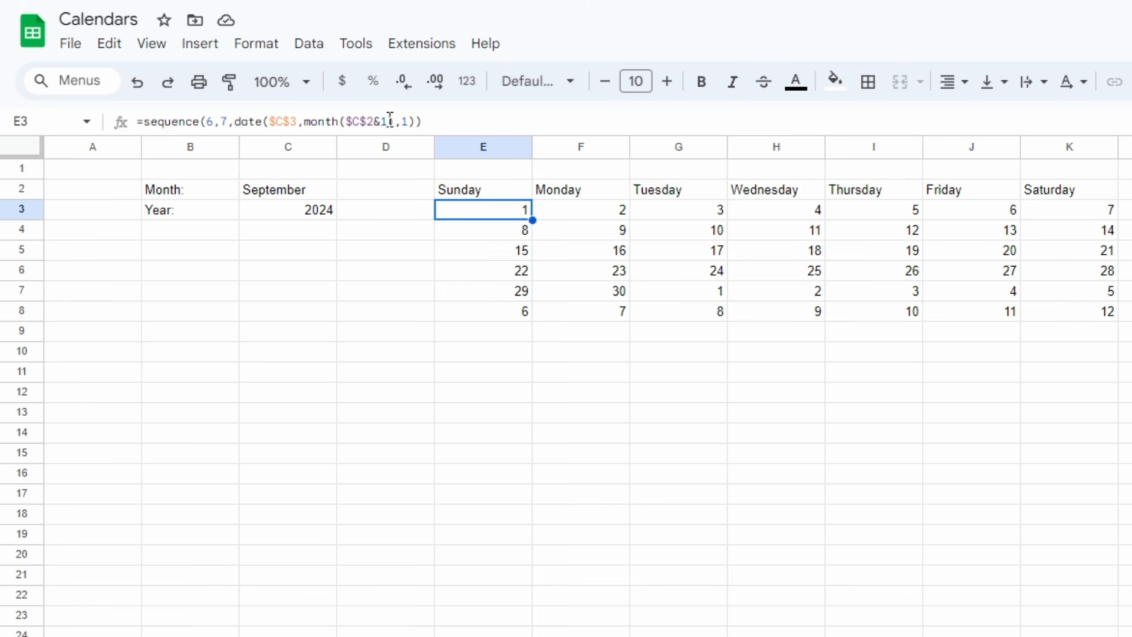
# Examine the $C$2&1 part of the E3 formula and the dates in the Sunday column, first Saturday and last row.
pyautogui.moveTo(388, 121); pyautogui.dragTo(346, 120)
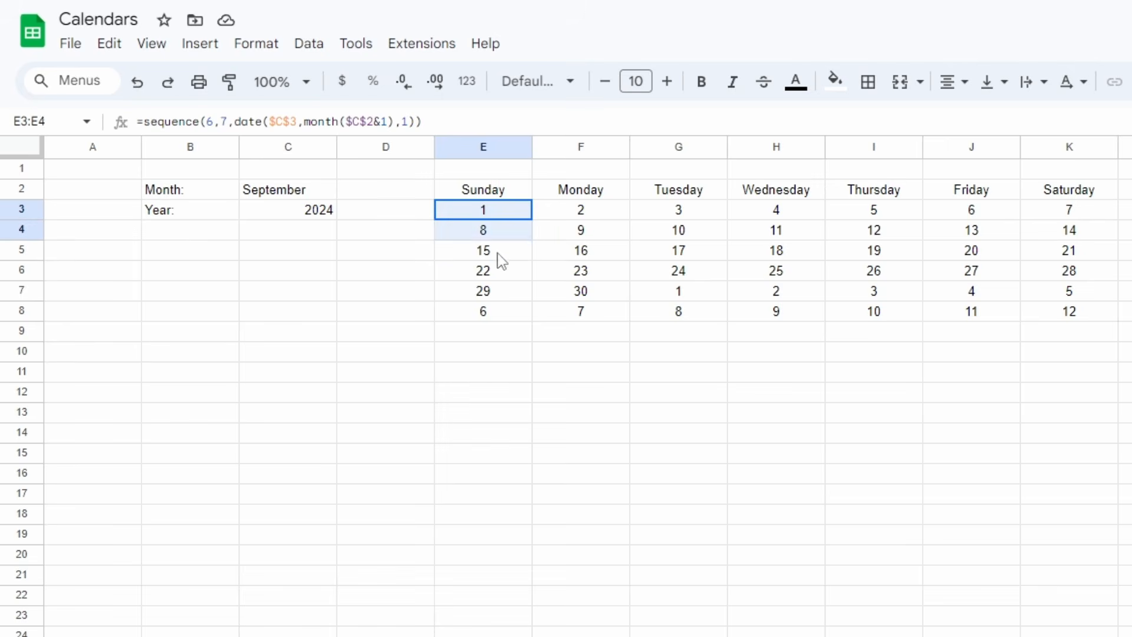
pyautogui.moveTo(500, 260); pyautogui.dragTo(503, 318)
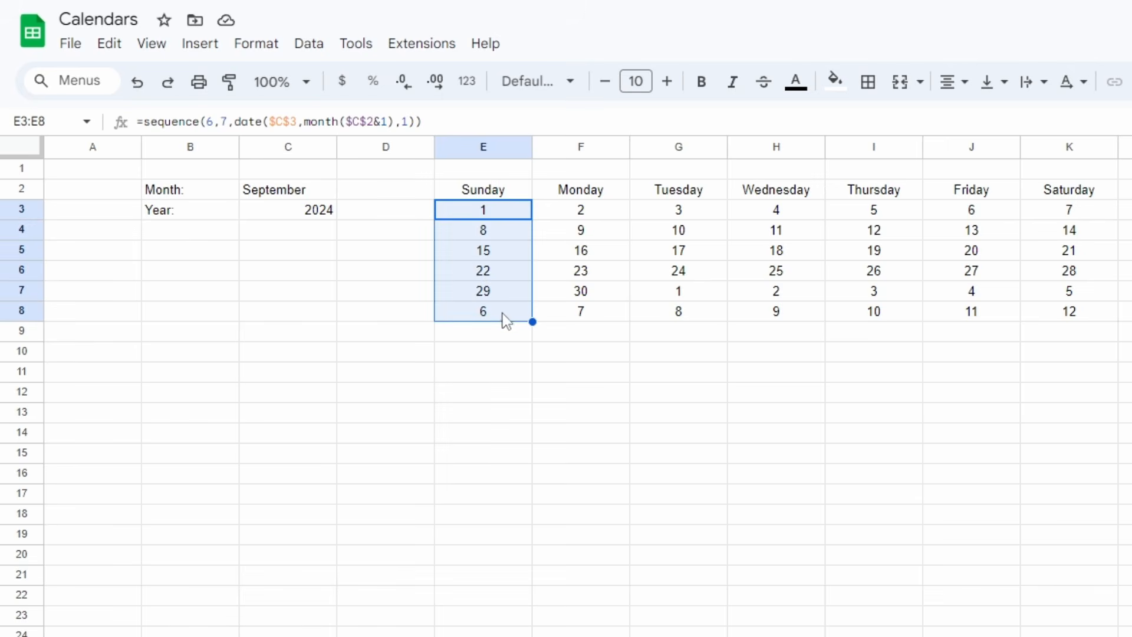
pyautogui.click(1070, 213)
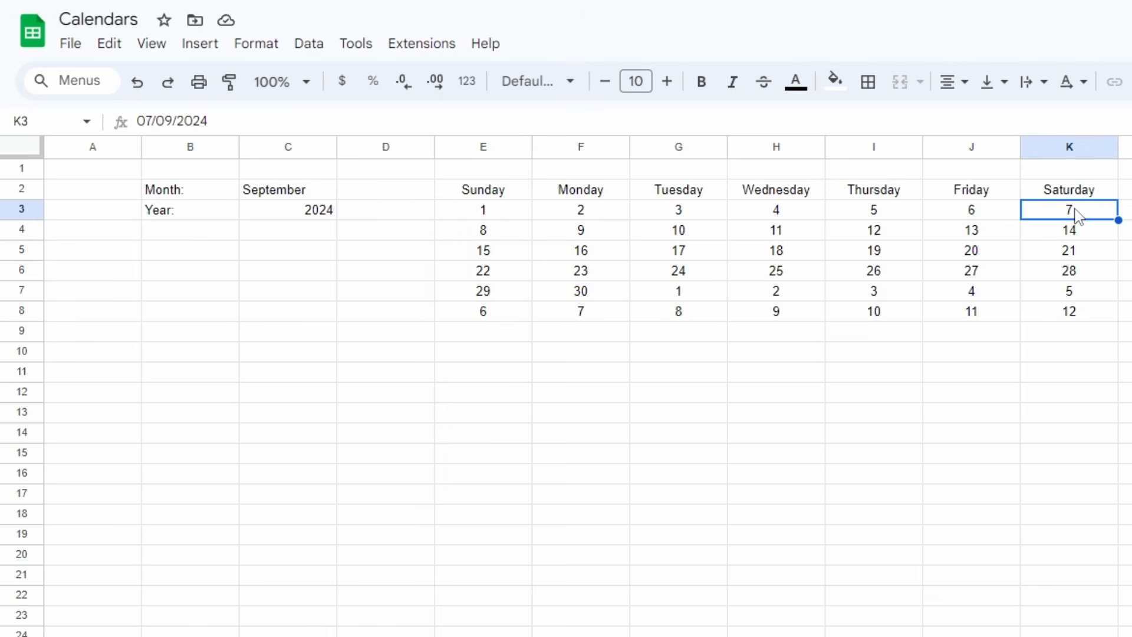
pyautogui.click(507, 317)
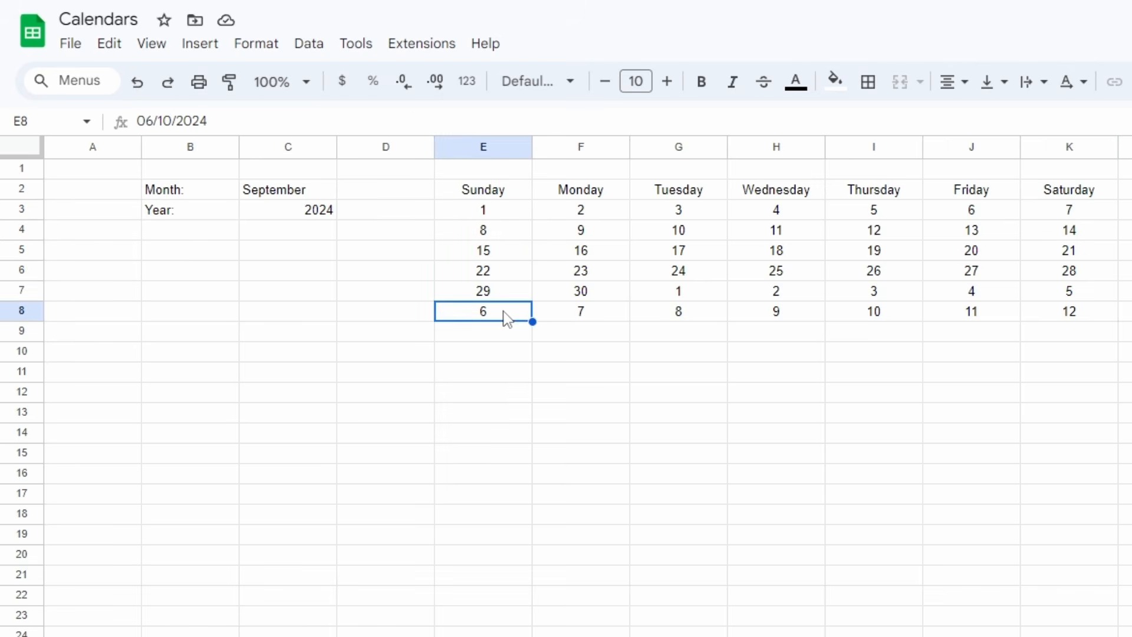
pyautogui.moveTo(697, 318); pyautogui.dragTo(609, 313)
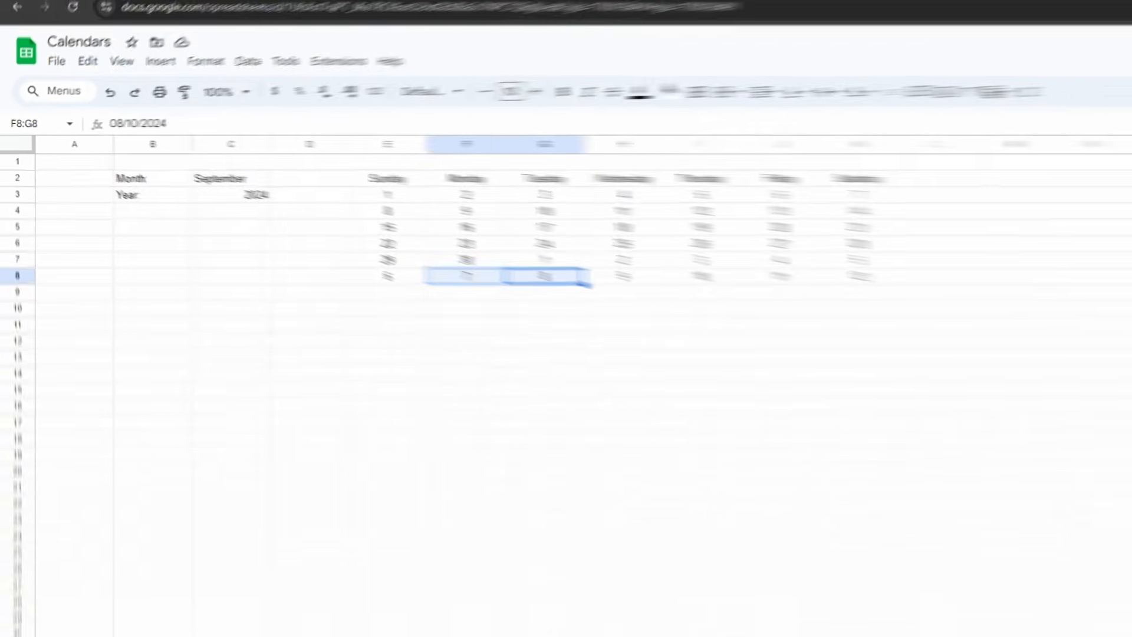
pyautogui.click(396, 195)
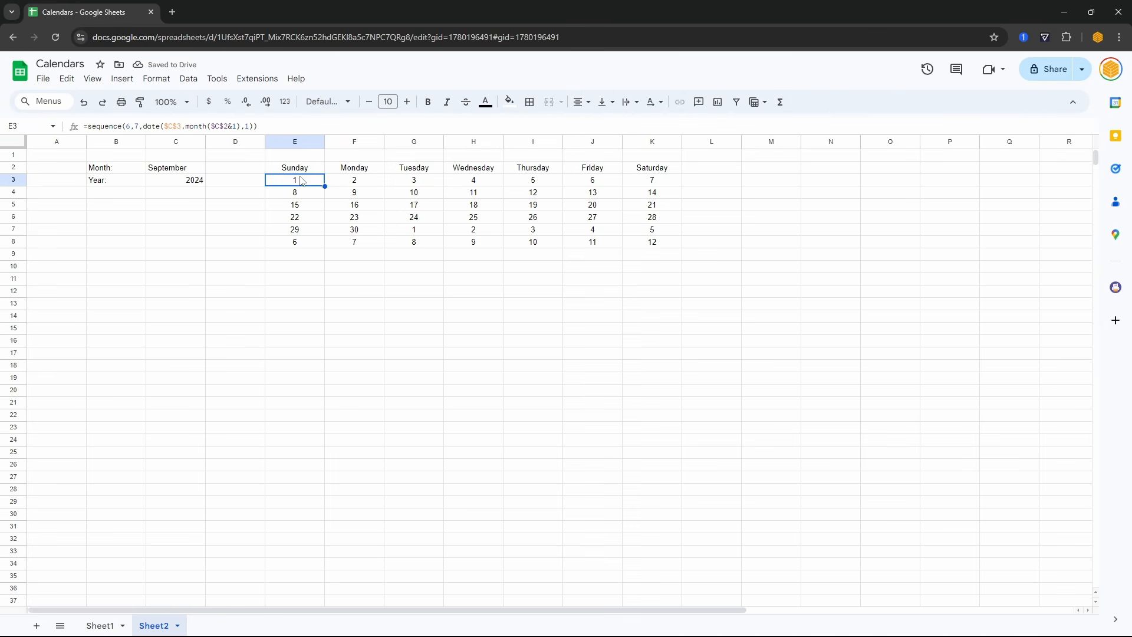
# Test the calendar with October as the month in C2, restoring September when done.
pyautogui.click(172, 168)
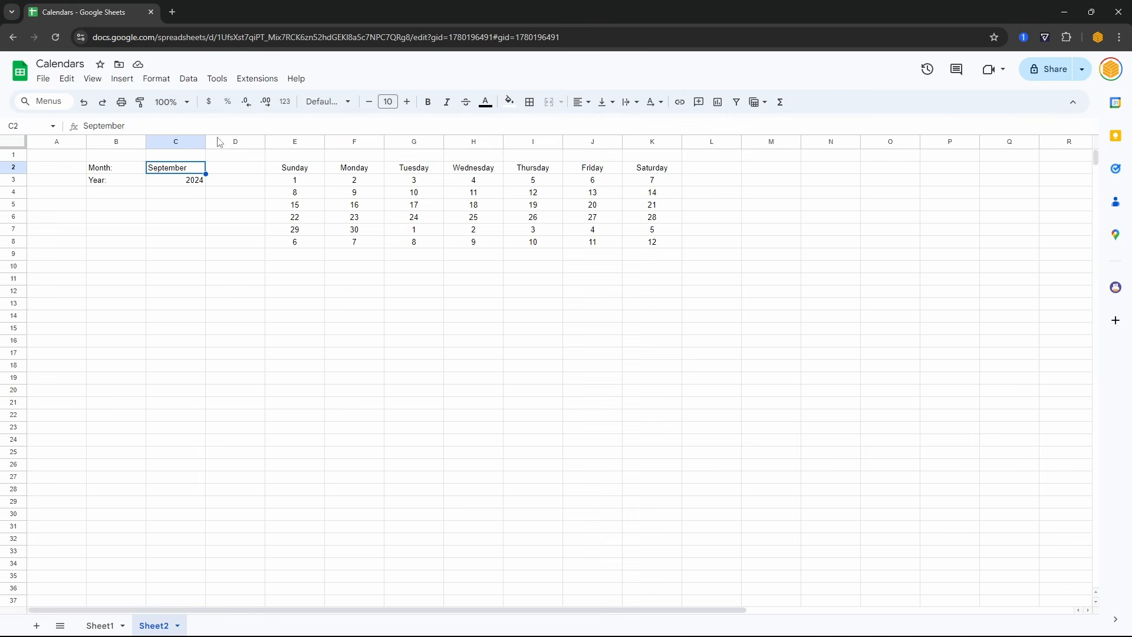
pyautogui.write('October')
pyautogui.press('Return')
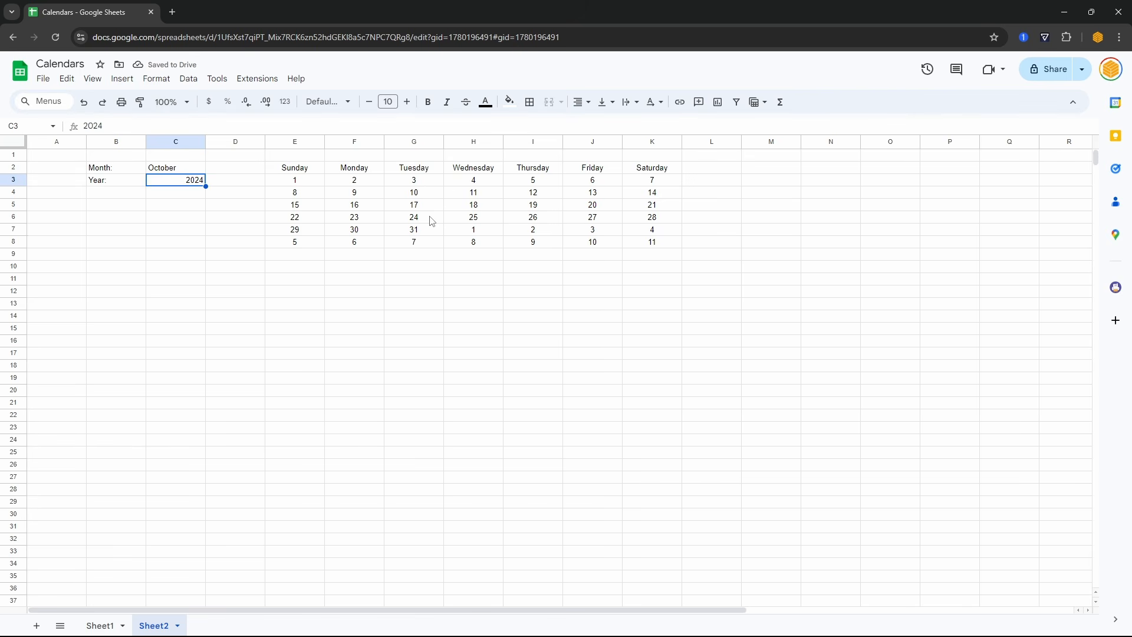
pyautogui.click(196, 171)
pyautogui.write('Septem')
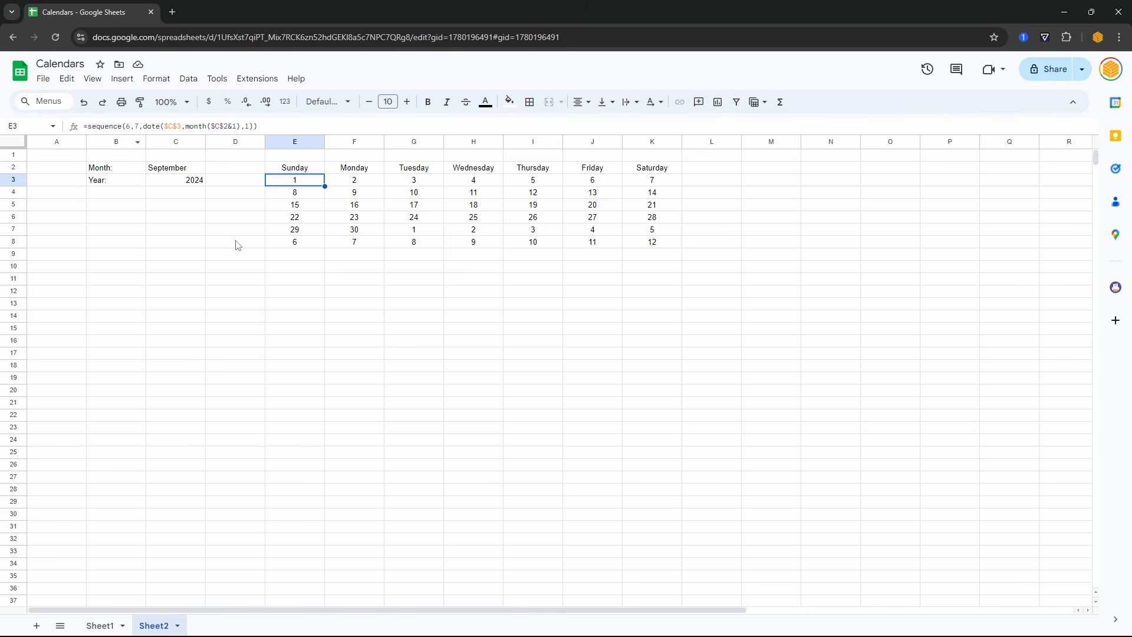
# Replace the SEQUENCE formula in E3 with =date(C3,month(C2&1),1).
pyautogui.press('Delete')
pyautogui.write('=date(')
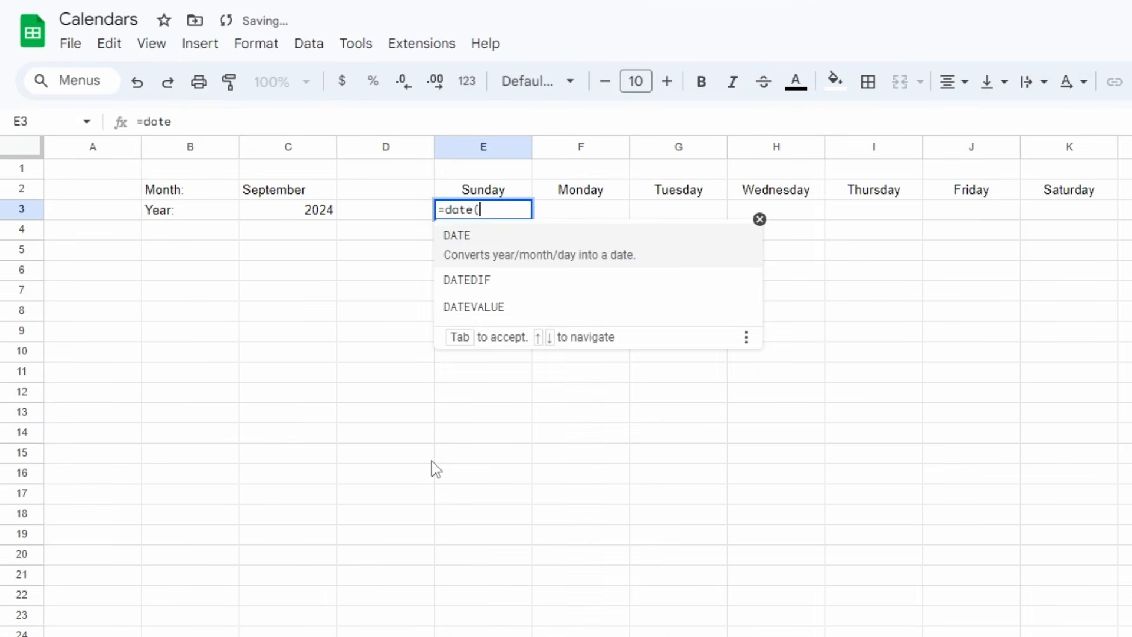
pyautogui.click(295, 216)
pyautogui.write(',')
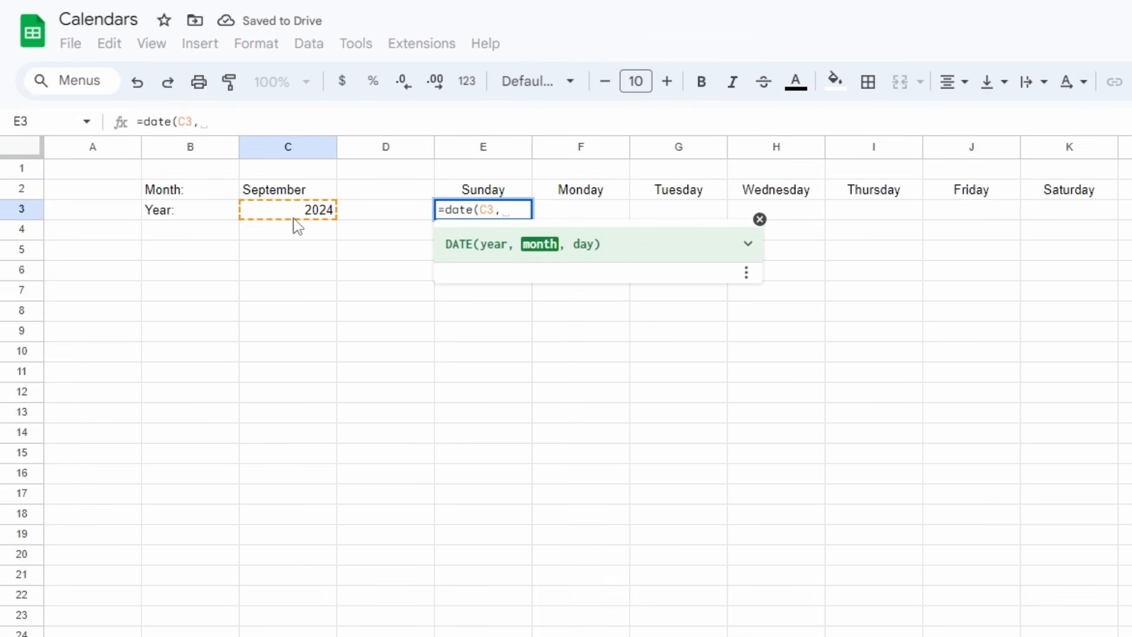
pyautogui.write('month(')
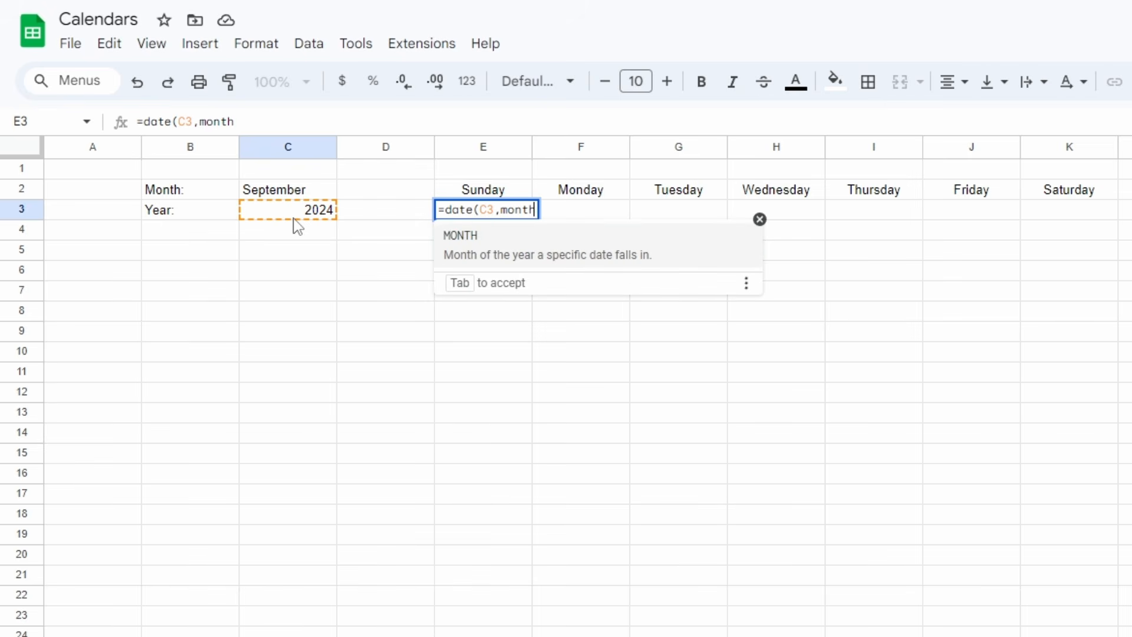
pyautogui.click(298, 191)
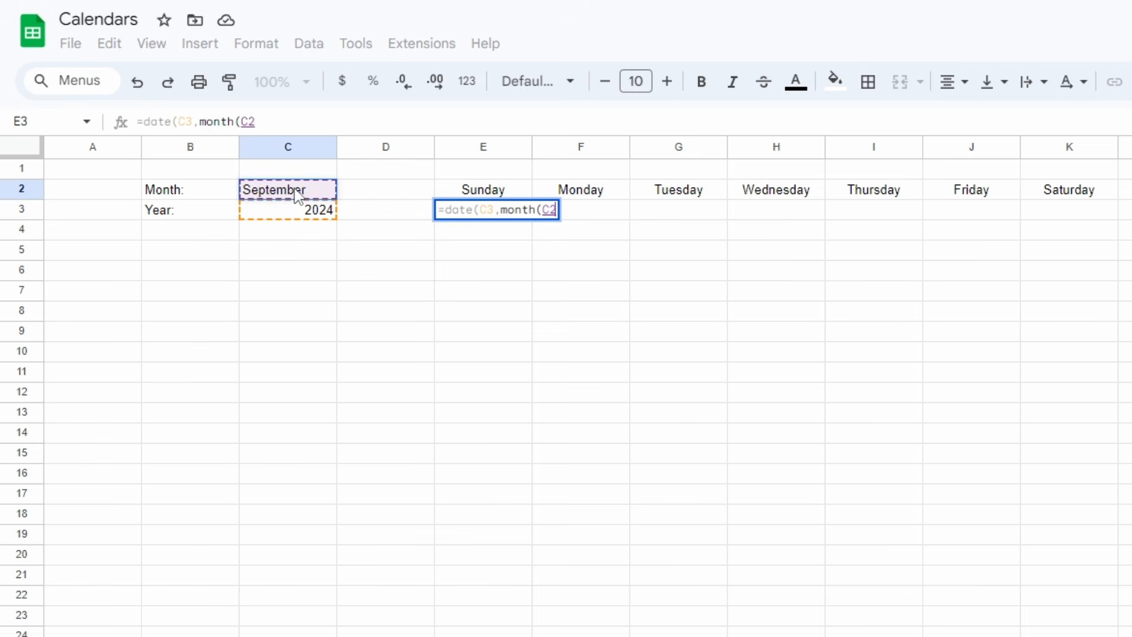
pyautogui.write('&1')
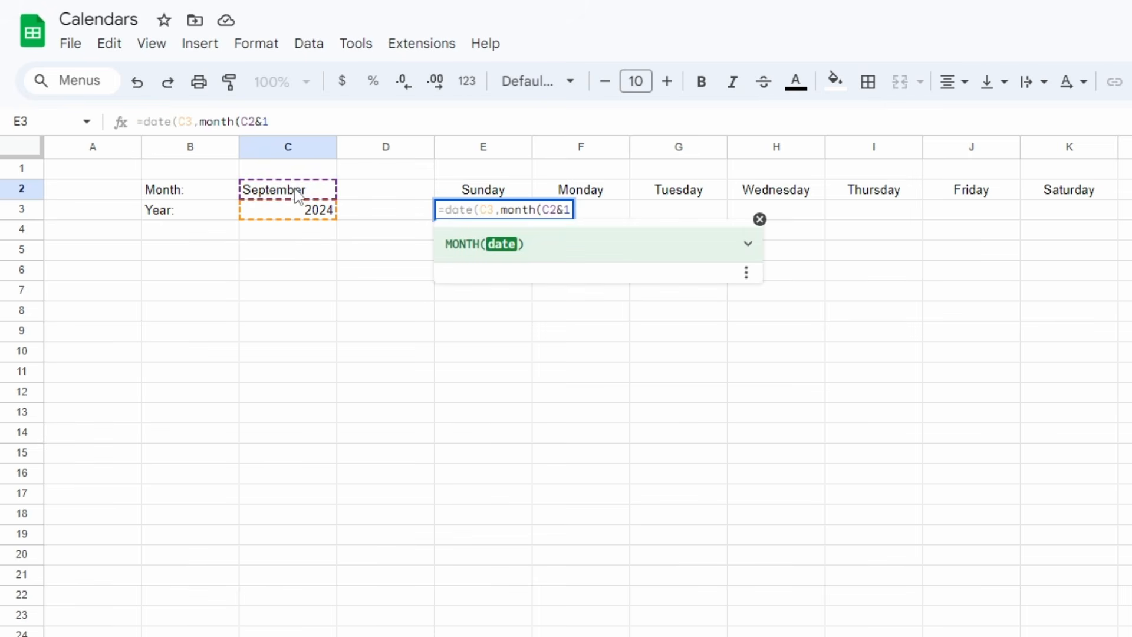
pyautogui.write('),1)')
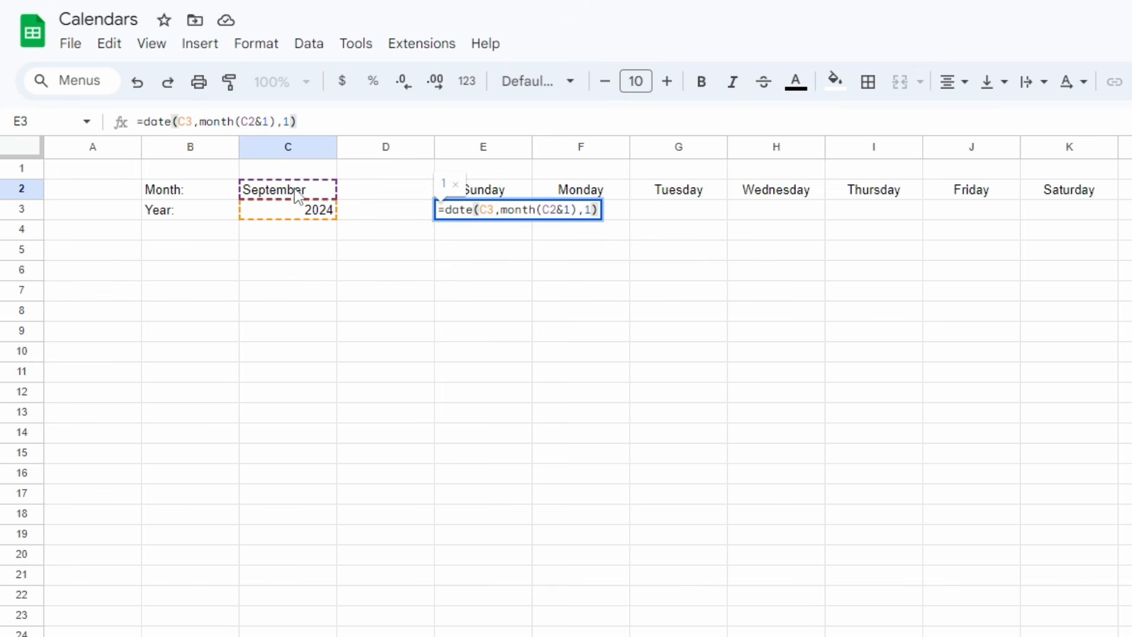
pyautogui.press('Return')
pyautogui.press('Up')
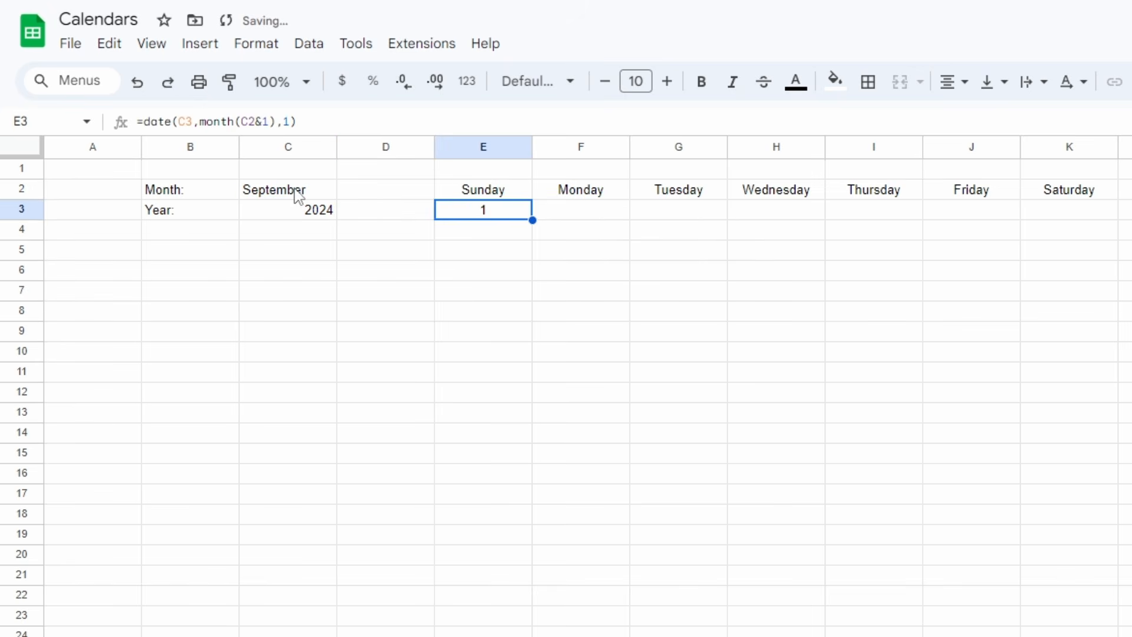
# Extend the E3 formula by subtracting a WEEKDAY function containing date(C3,month(C2&1),1).
pyautogui.doubleClick(493, 218)
pyautogui.write('-')
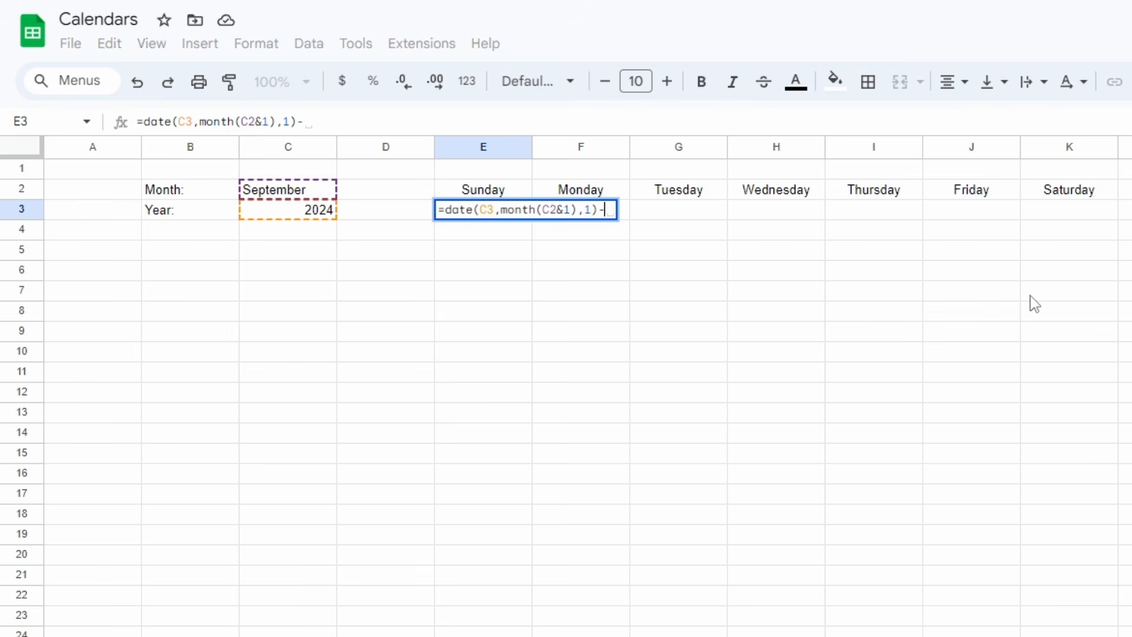
pyautogui.write('weekday(')
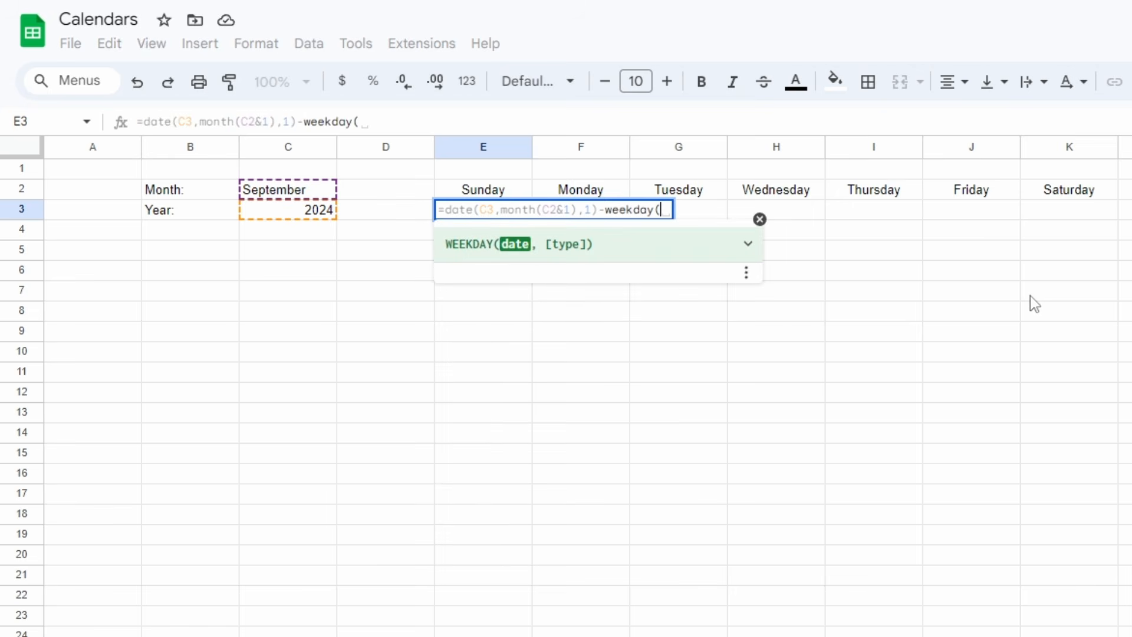
pyautogui.write('date(')
pyautogui.click(264, 218)
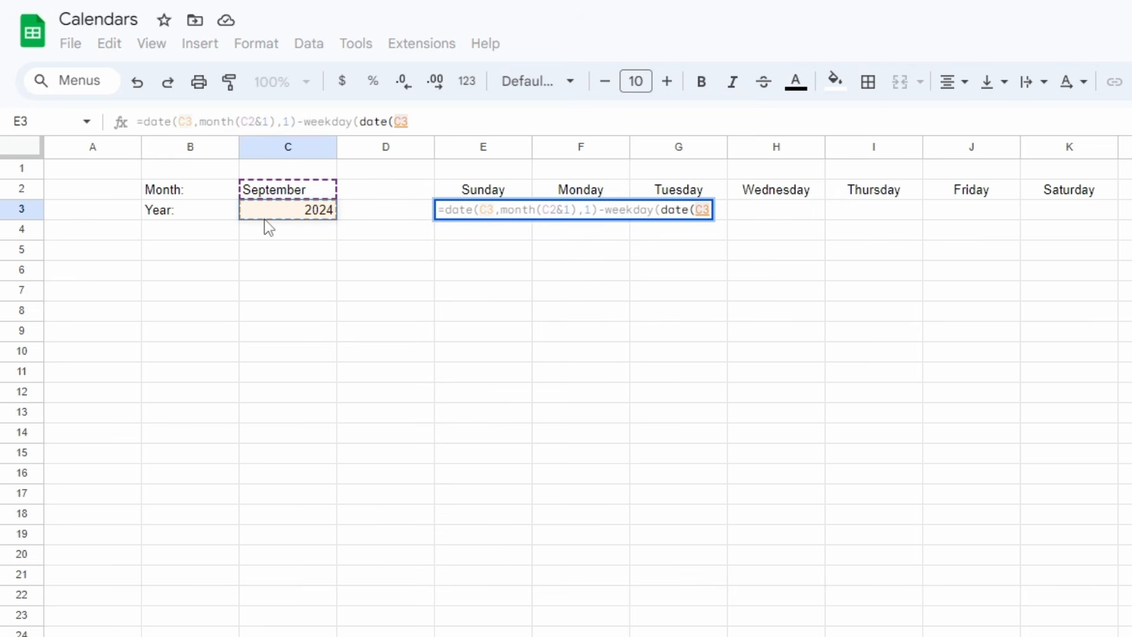
pyautogui.write(',monht')
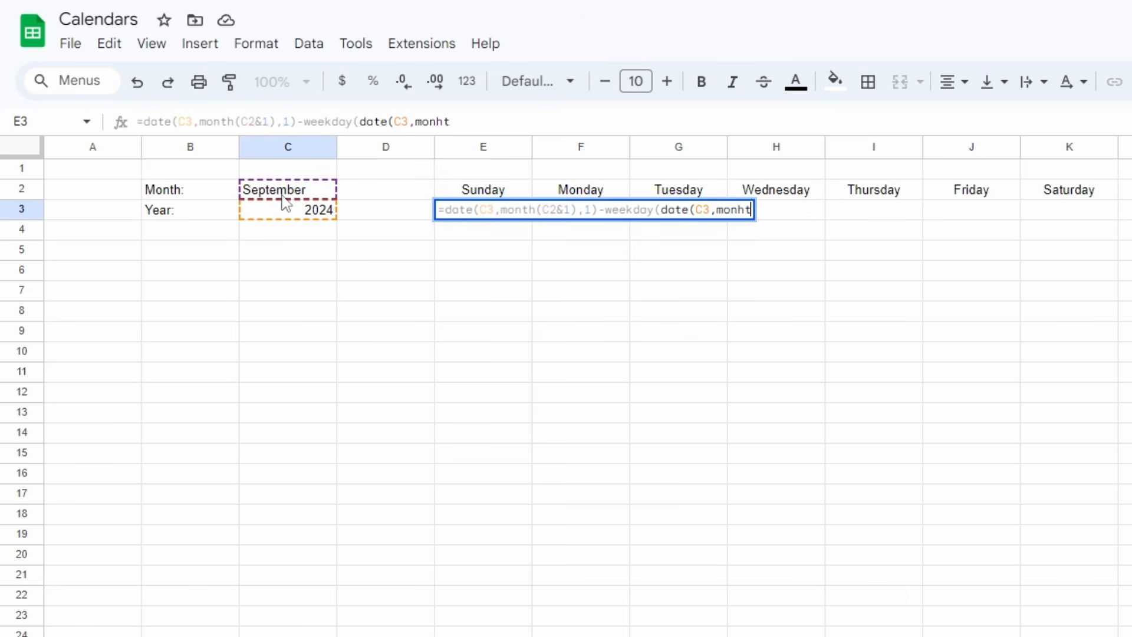
pyautogui.press('Tab')
pyautogui.click(283, 197)
pyautogui.write('&1')
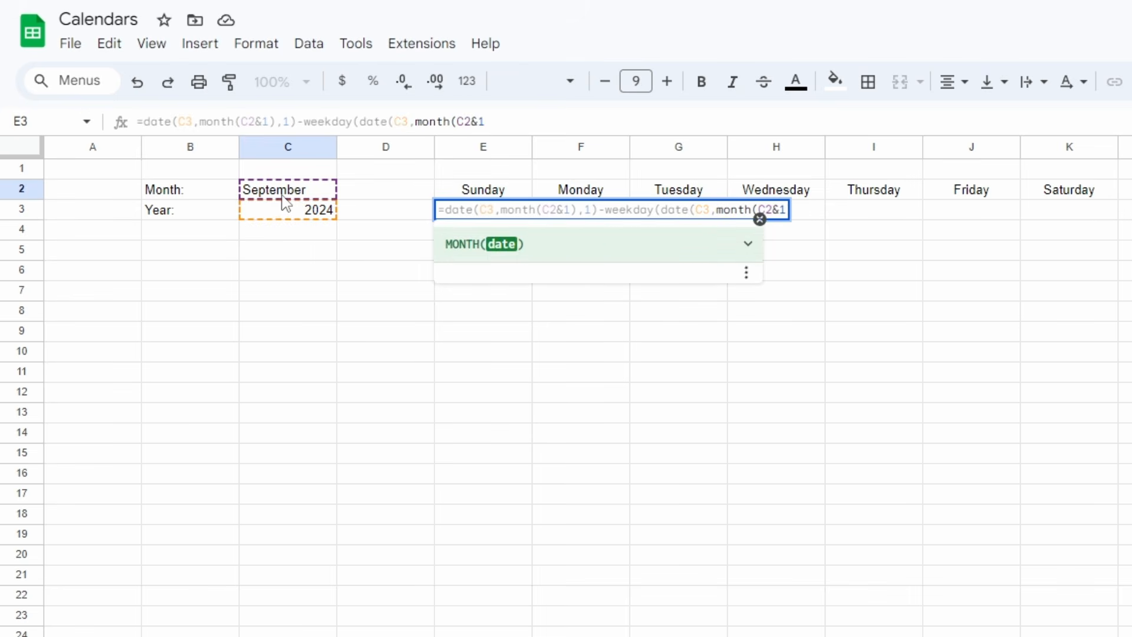
pyautogui.write('),1)')
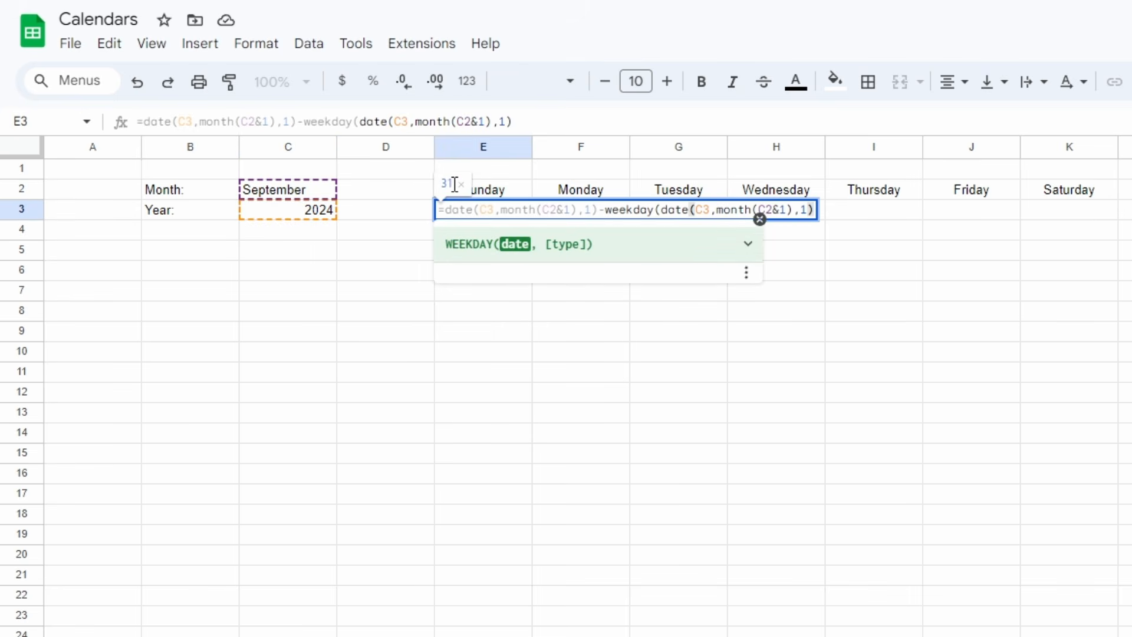
# Complete the E3 formula as =date(C3,month(C2&1),1)-(weekday(date(C3,month(C2&1),1))-column(A3)).
pyautogui.click(606, 210)
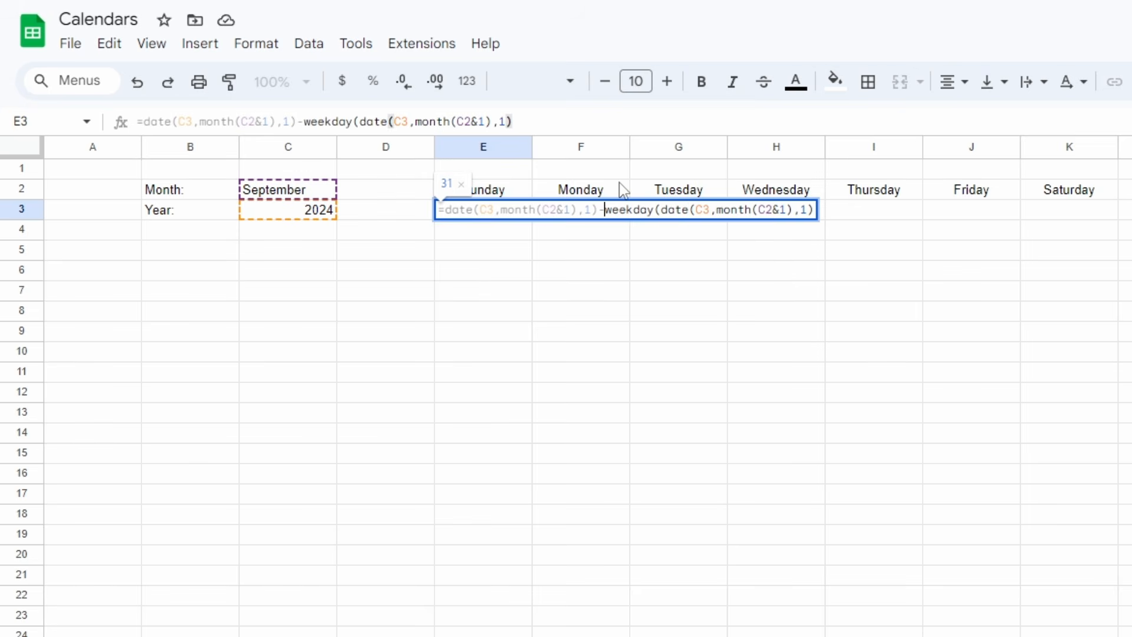
pyautogui.write('(')
pyautogui.press('End')
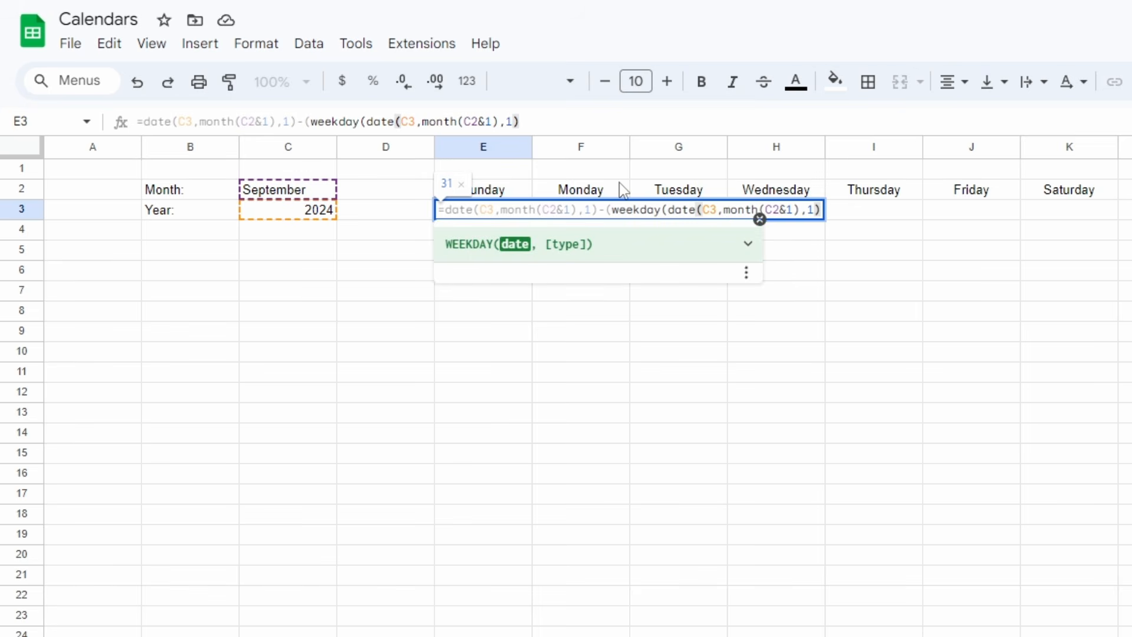
pyautogui.write('-column(')
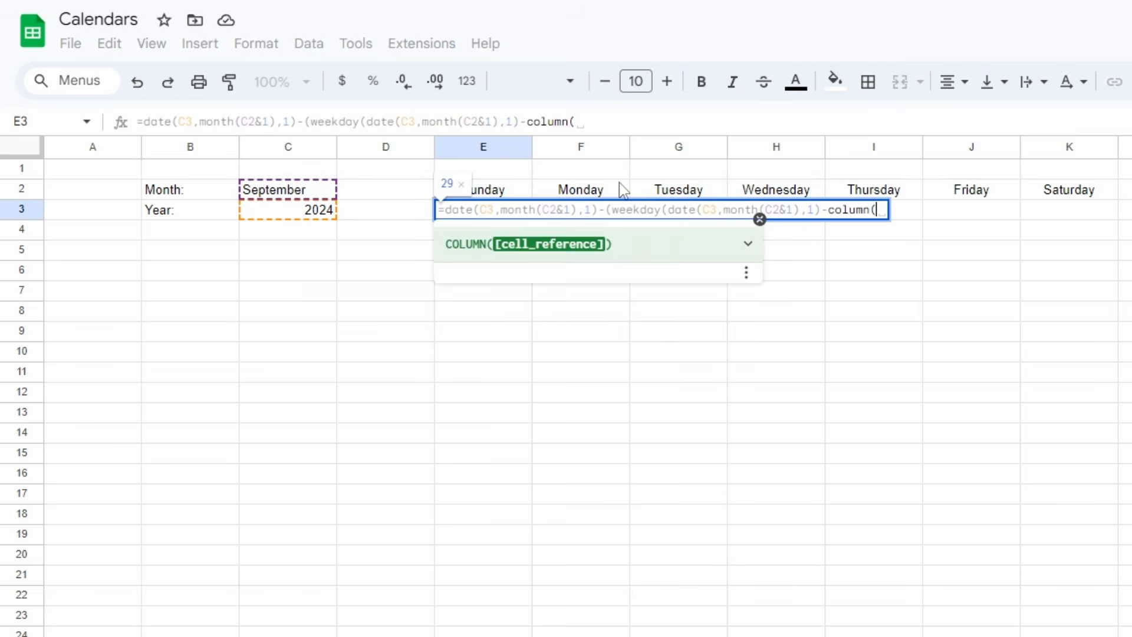
pyautogui.click(89, 213)
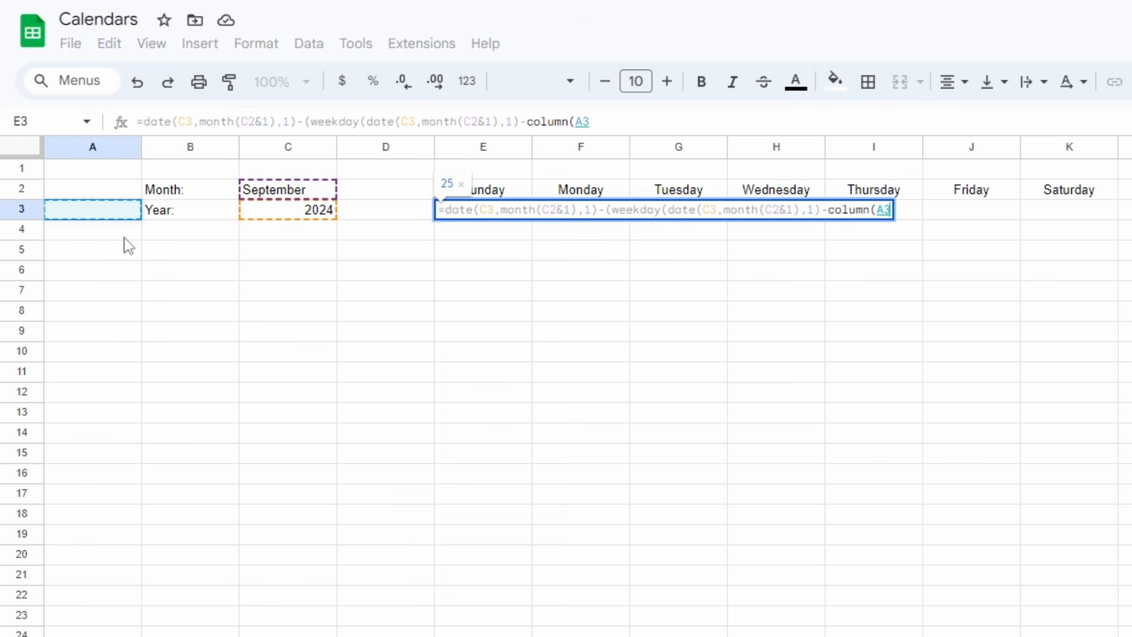
pyautogui.write(')')
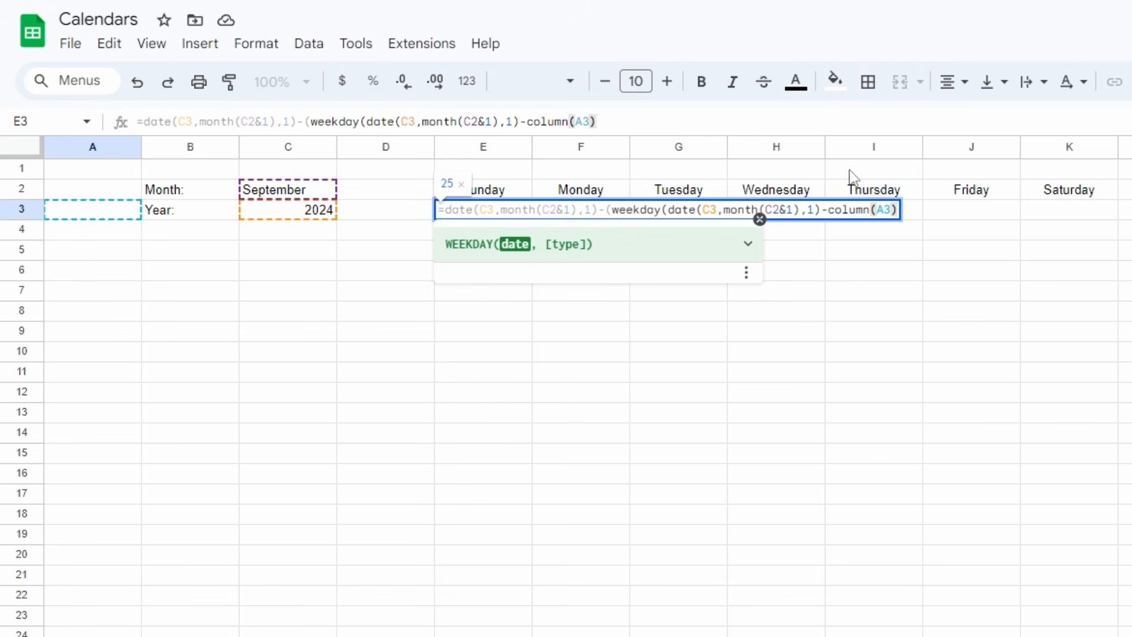
pyautogui.click(820, 210)
pyautogui.write(')')
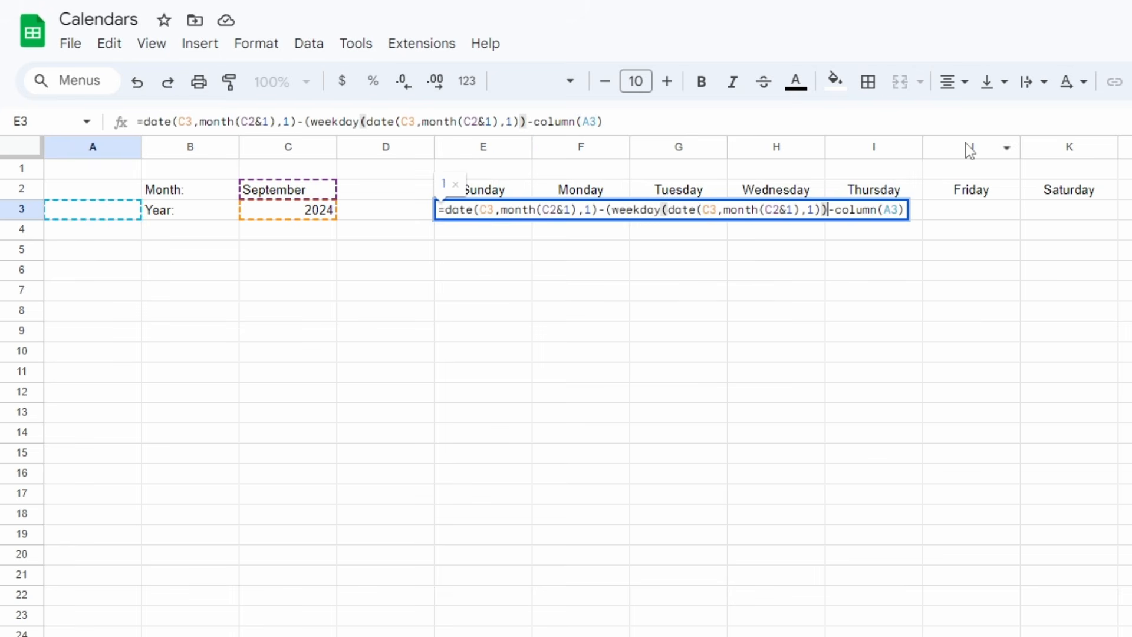
pyautogui.press('Return')
pyautogui.press('Up')
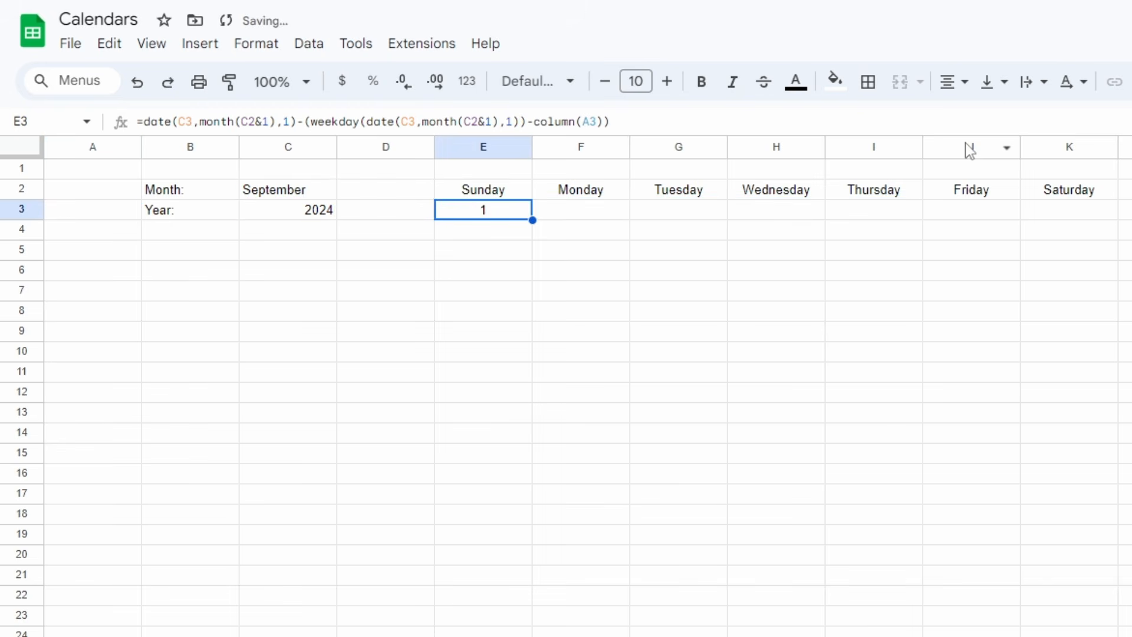
# Make every C3 and C2 reference in the E3 formula absolute as $C$3 and $C$2, leaving A3 relative.
pyautogui.doubleClick(490, 210)
pyautogui.click(487, 210)
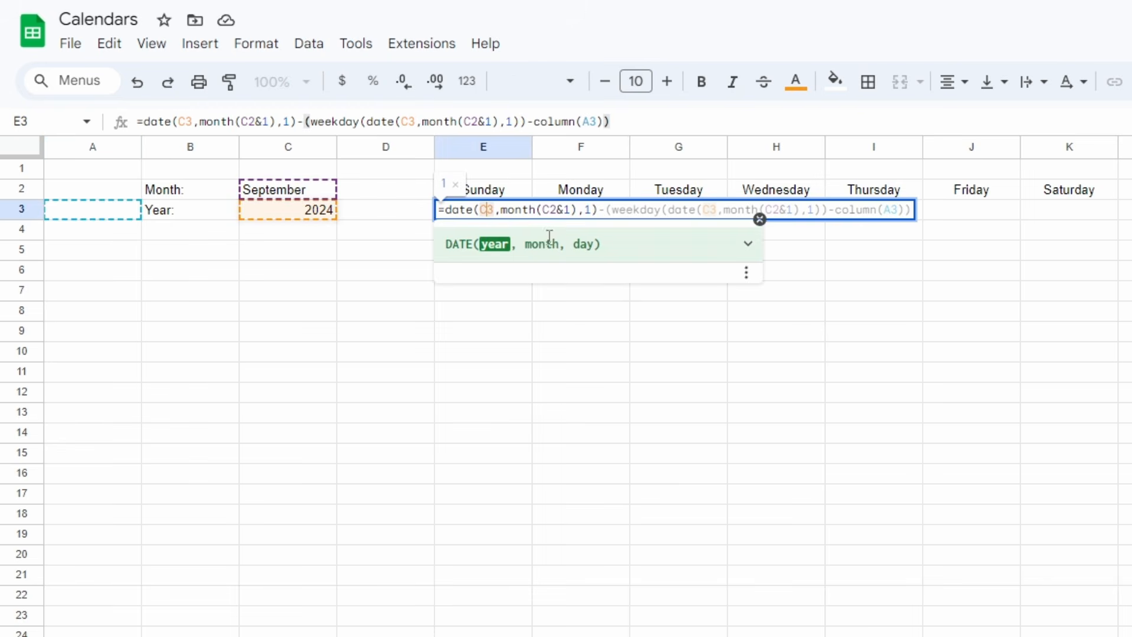
pyautogui.press('F4')
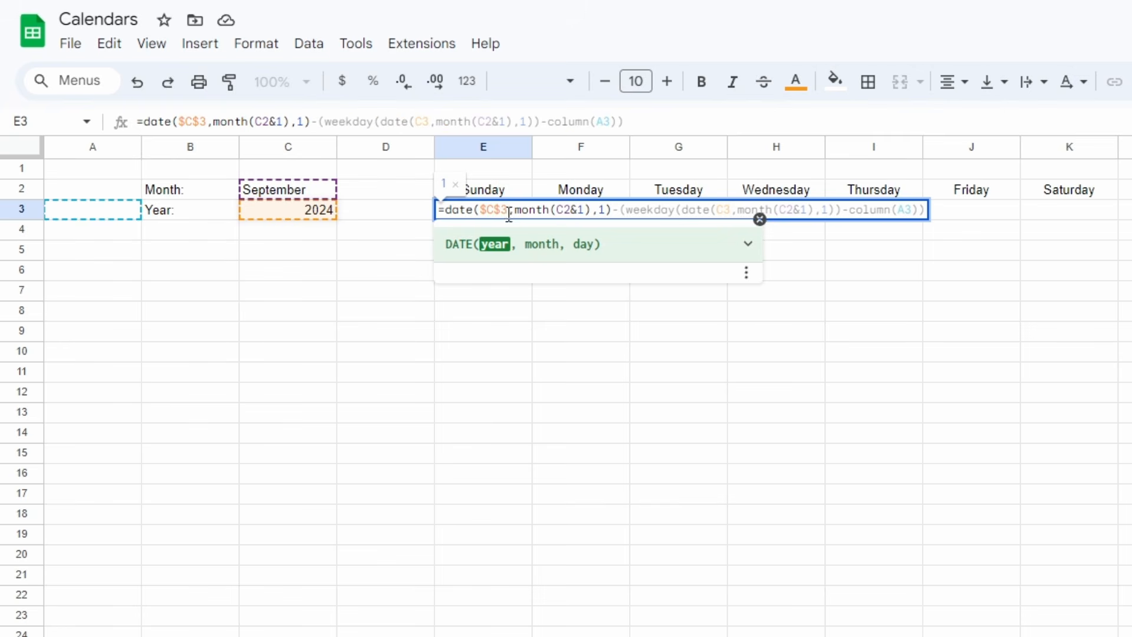
pyautogui.click(579, 210)
pyautogui.press('F4')
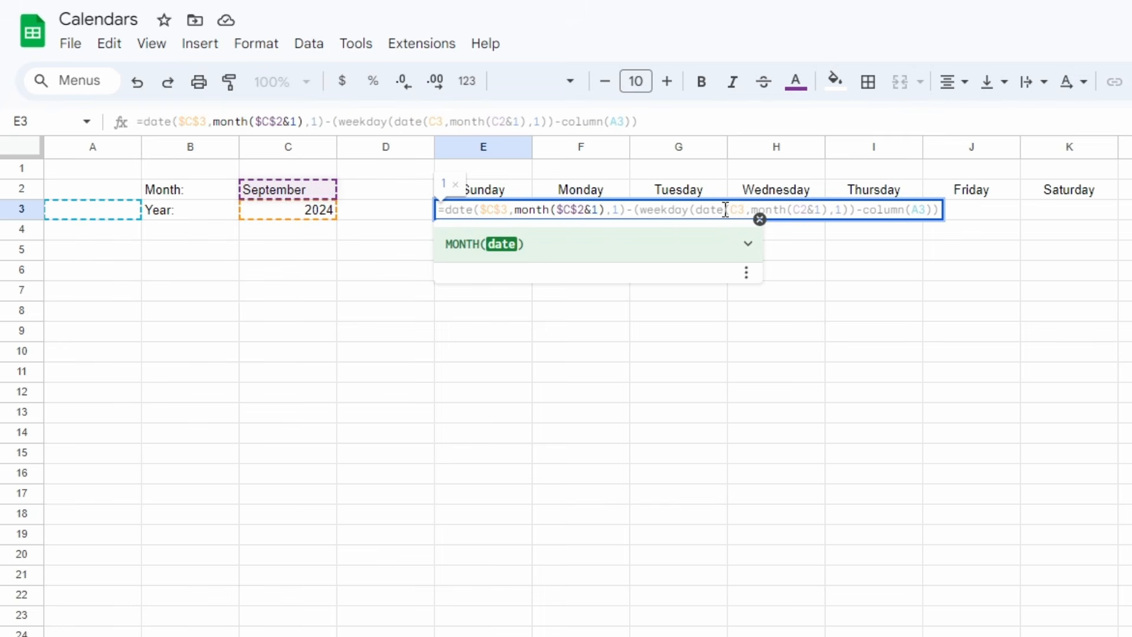
pyautogui.click(742, 210)
pyautogui.press('F4')
pyautogui.click(814, 210)
pyautogui.press('F4')
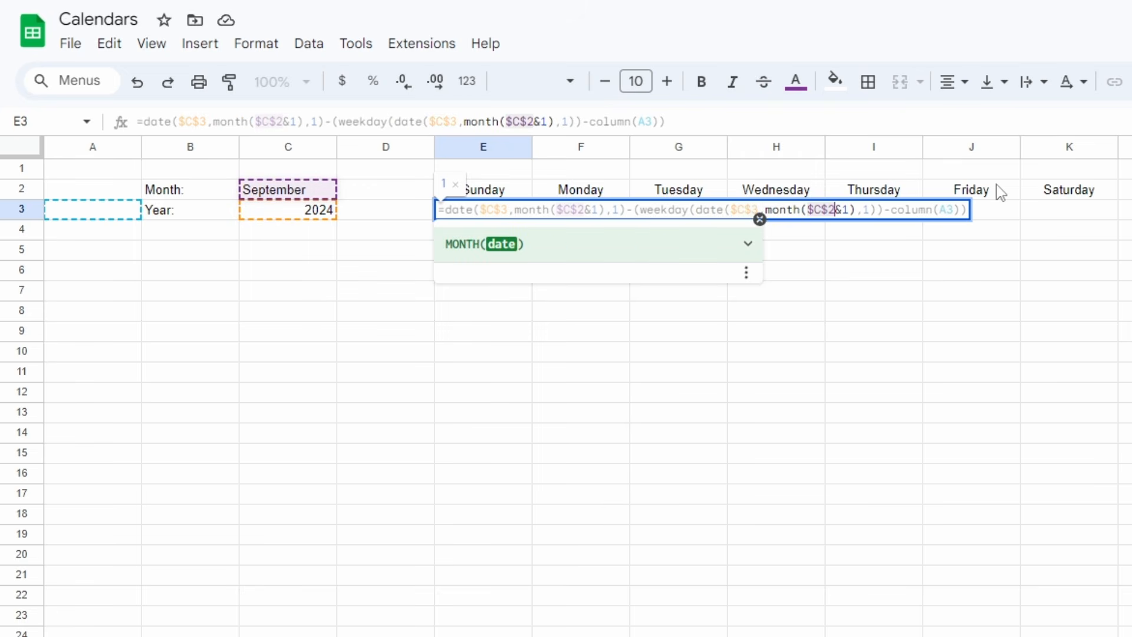
pyautogui.press('Tab')
# Fill the E3 formula across the first week through K3.
pyautogui.click(484, 219)
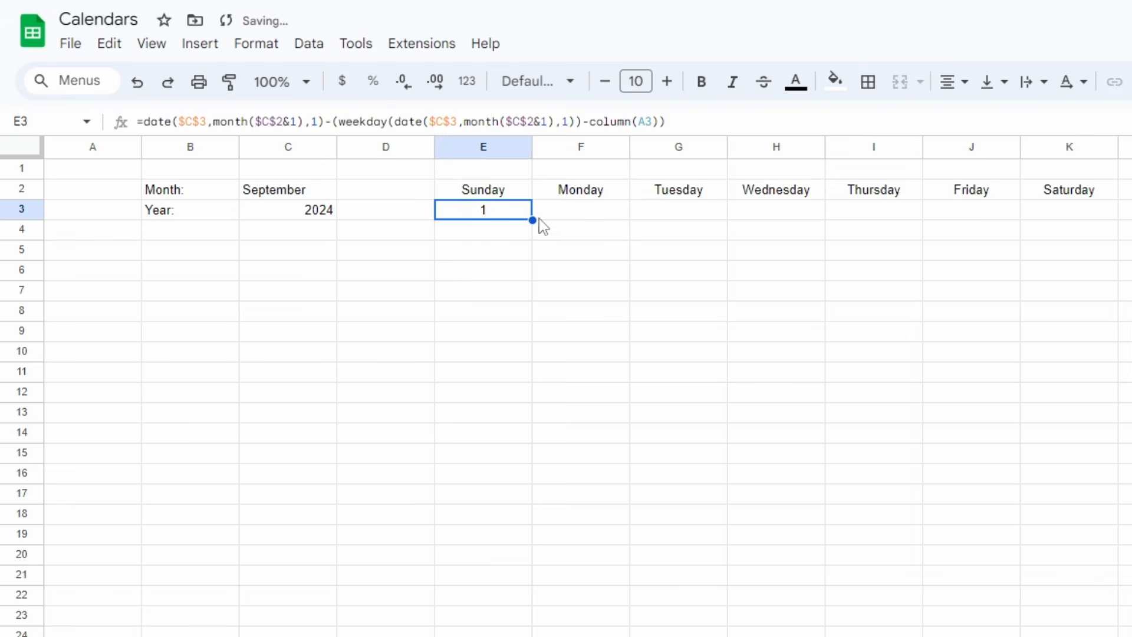
pyautogui.moveTo(535, 219); pyautogui.dragTo(1049, 224)
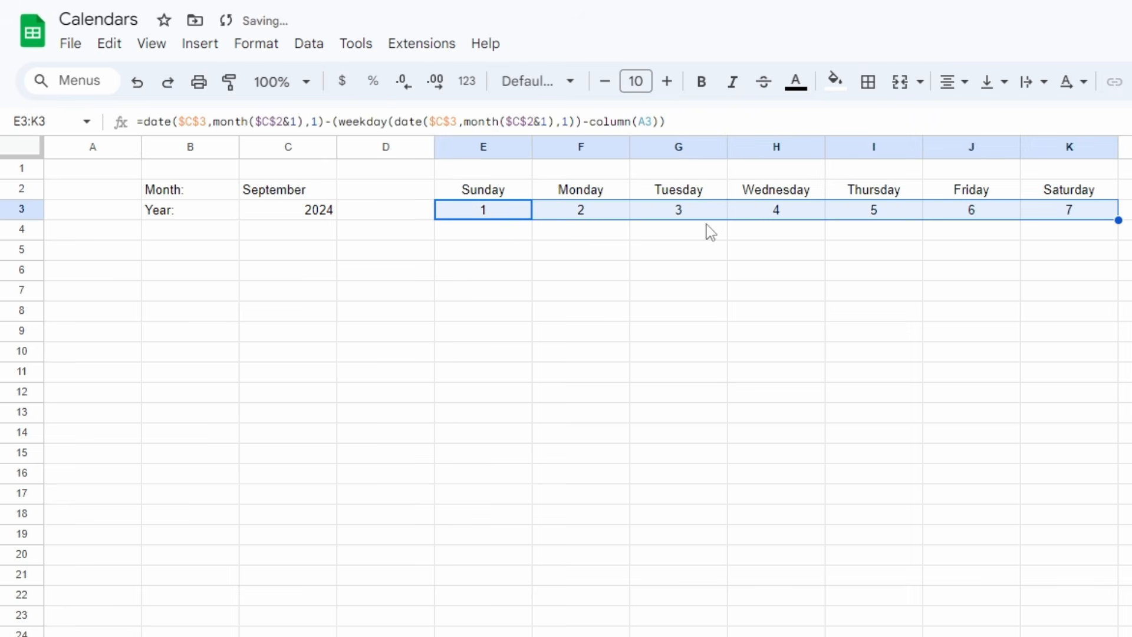
# Set the month in C2 to Oct.
pyautogui.click(289, 195)
pyautogui.write('Oct')
pyautogui.press('Return')
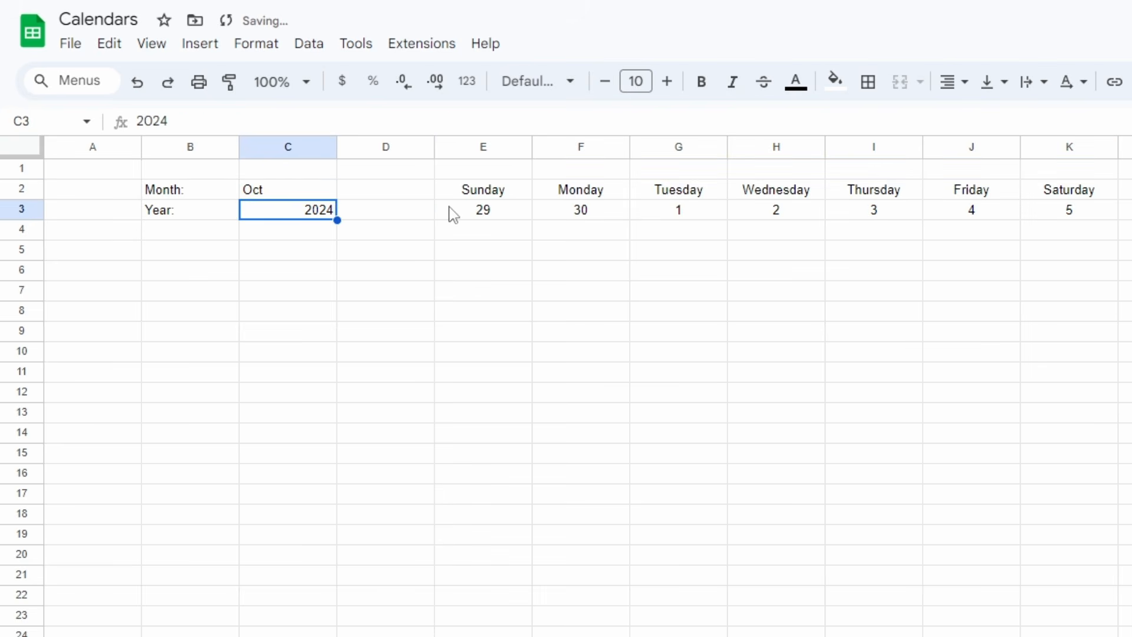
# Compare the first-week date under Tuesday with October 2024 in the Google Calendar side panel, and close the panel.
pyautogui.moveTo(705, 190); pyautogui.dragTo(701, 225)
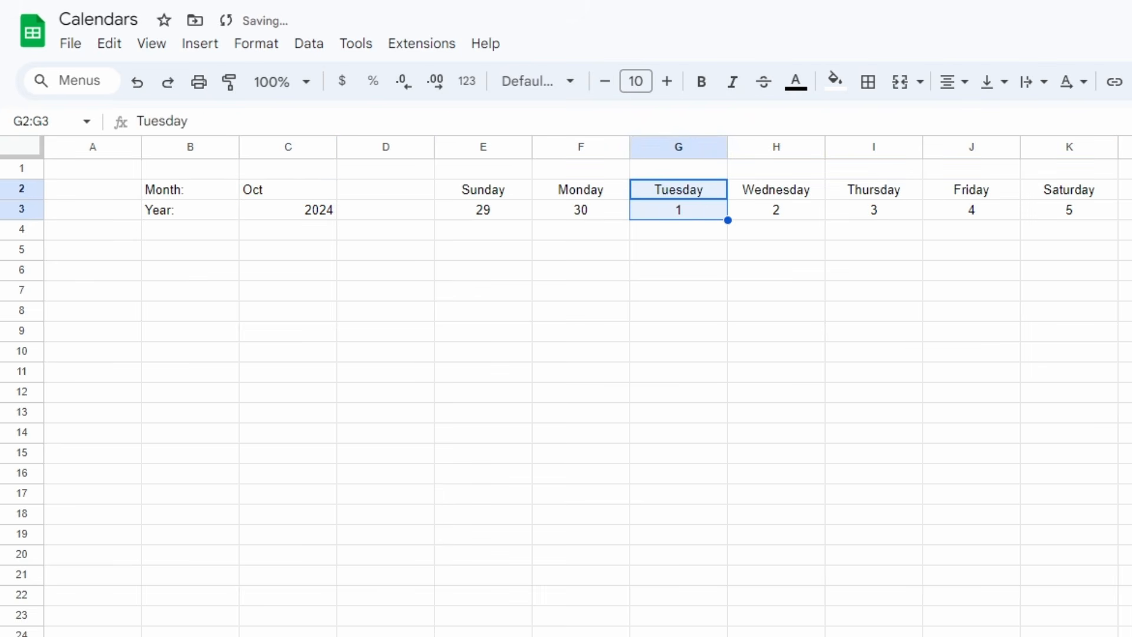
pyautogui.click(946, 39)
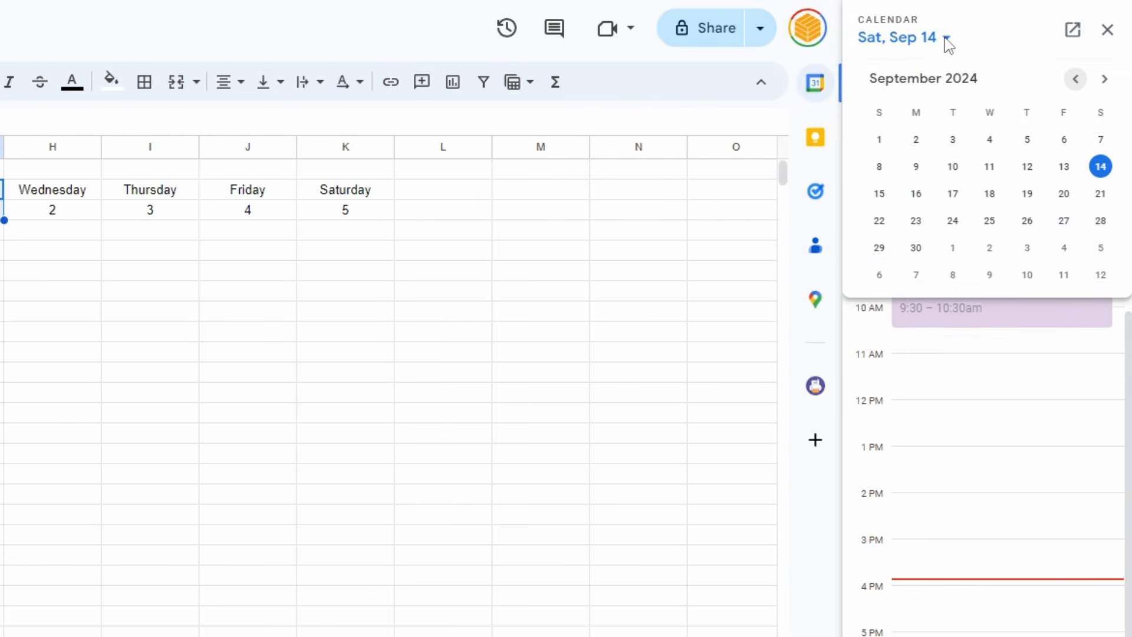
pyautogui.click(1104, 79)
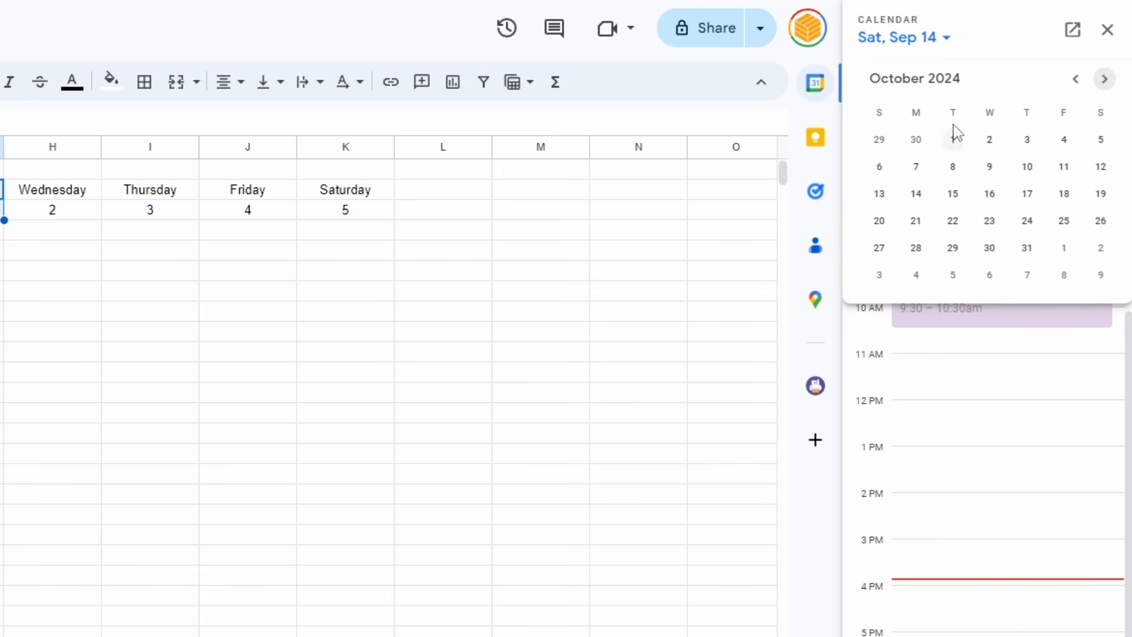
pyautogui.click(1108, 33)
pyautogui.click(1107, 30)
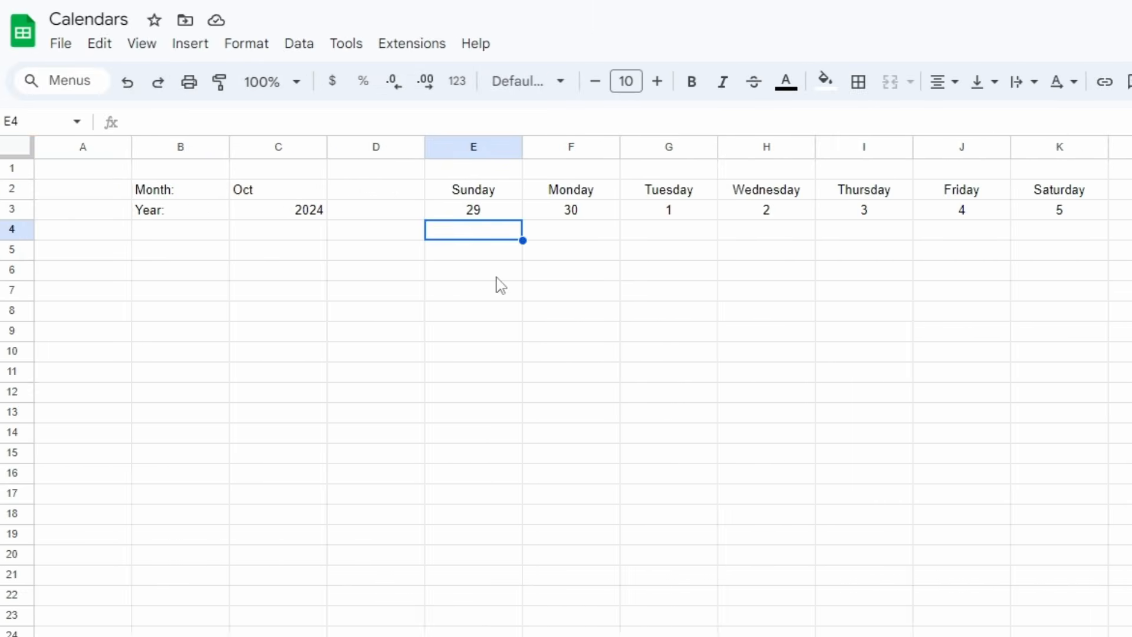
# Enter the formula =E3+7 in E4 to start the second week.
pyautogui.write('=E3+7')
pyautogui.press('Return')
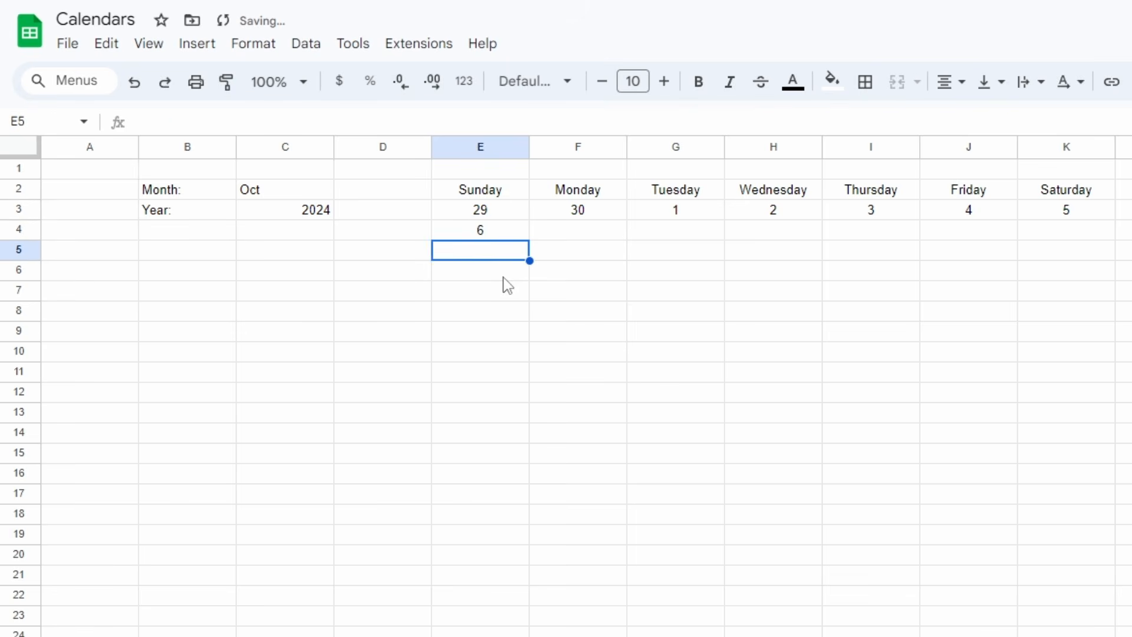
# Fill the E4 formula across to K4 and down through row 8 to complete the remaining weeks.
pyautogui.click(497, 231)
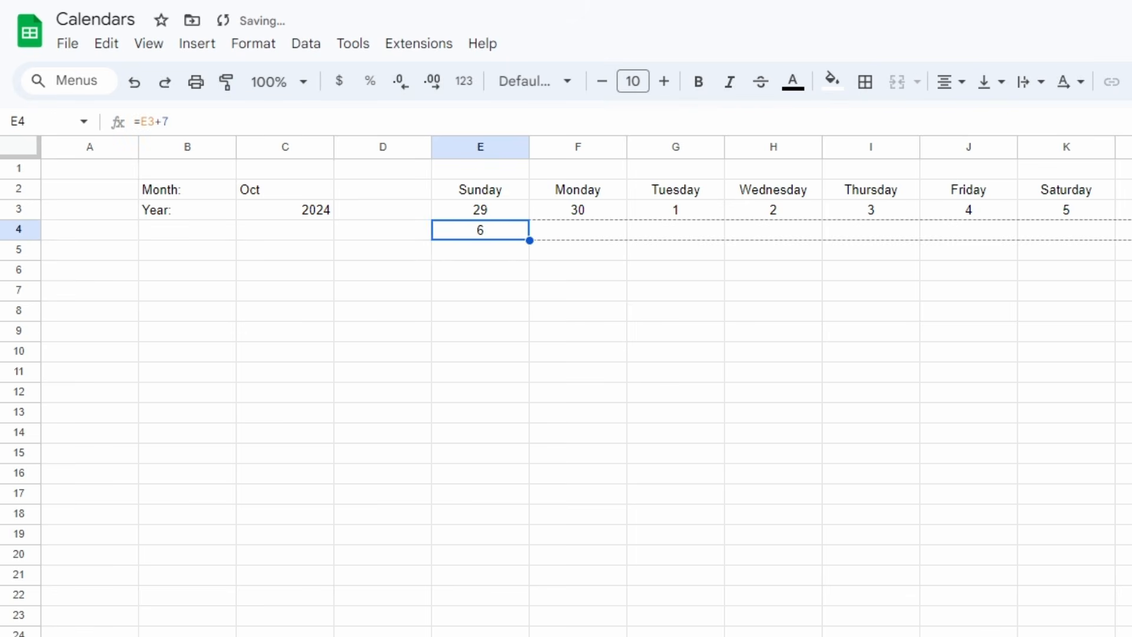
pyautogui.moveTo(1114, 239); pyautogui.dragTo(1116, 241)
pyautogui.moveTo(1115, 320); pyautogui.dragTo(1115, 321)
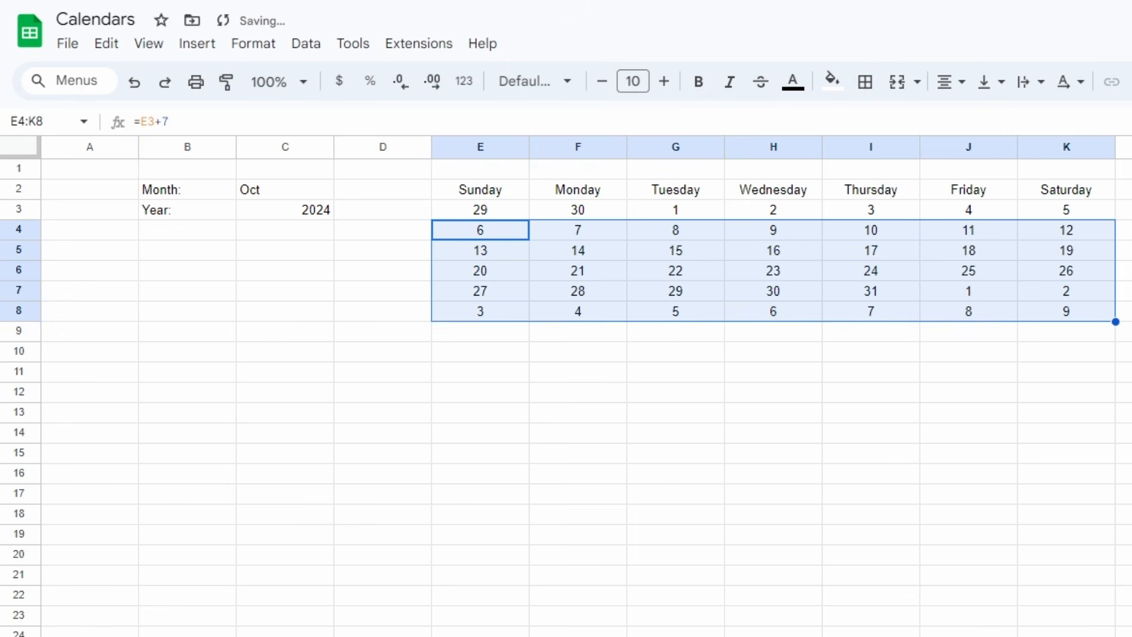
# Test the calendar's date alignment with June in C2, and set the month to September.
pyautogui.moveTo(480, 210); pyautogui.dragTo(482, 318)
pyautogui.click(504, 210)
pyautogui.click(294, 191)
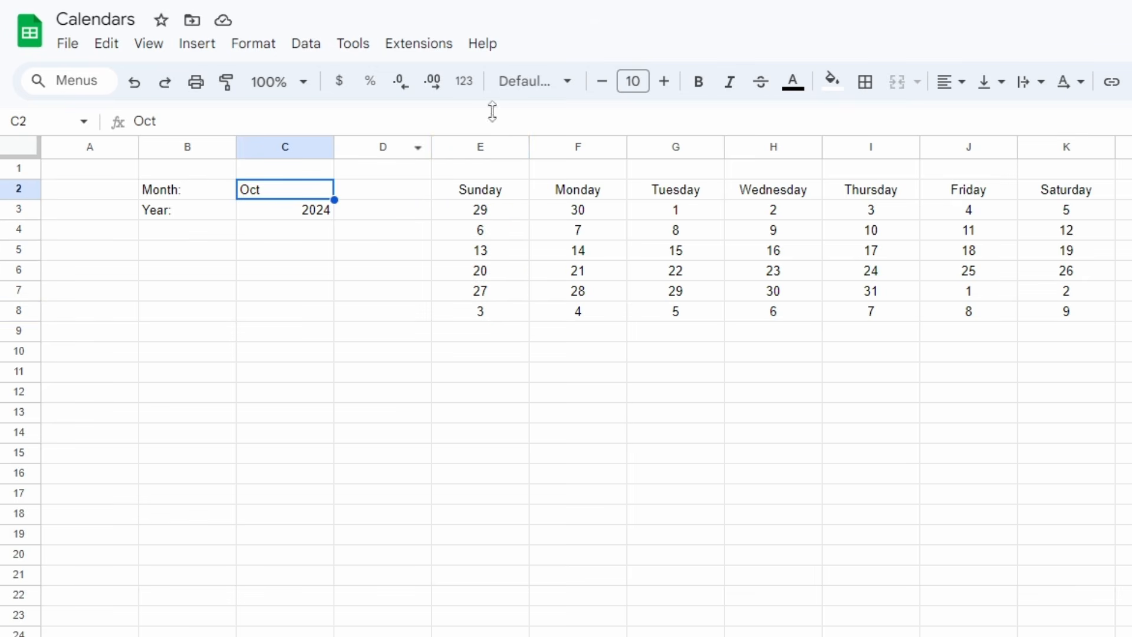
pyautogui.press('Return')
pyautogui.click(1111, 209)
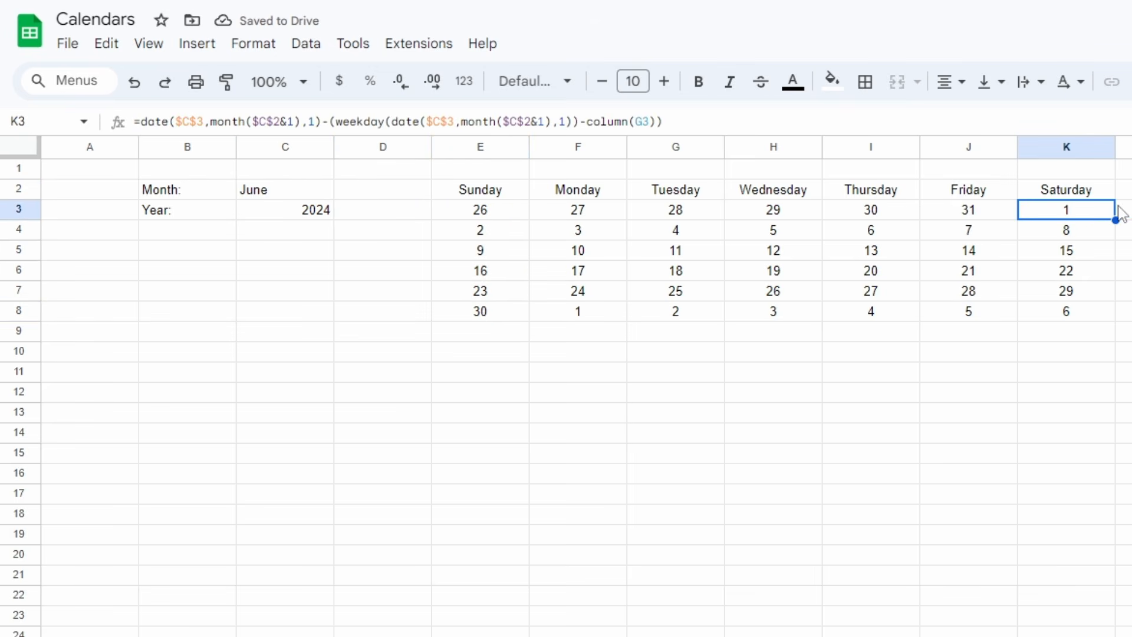
pyautogui.click(469, 319)
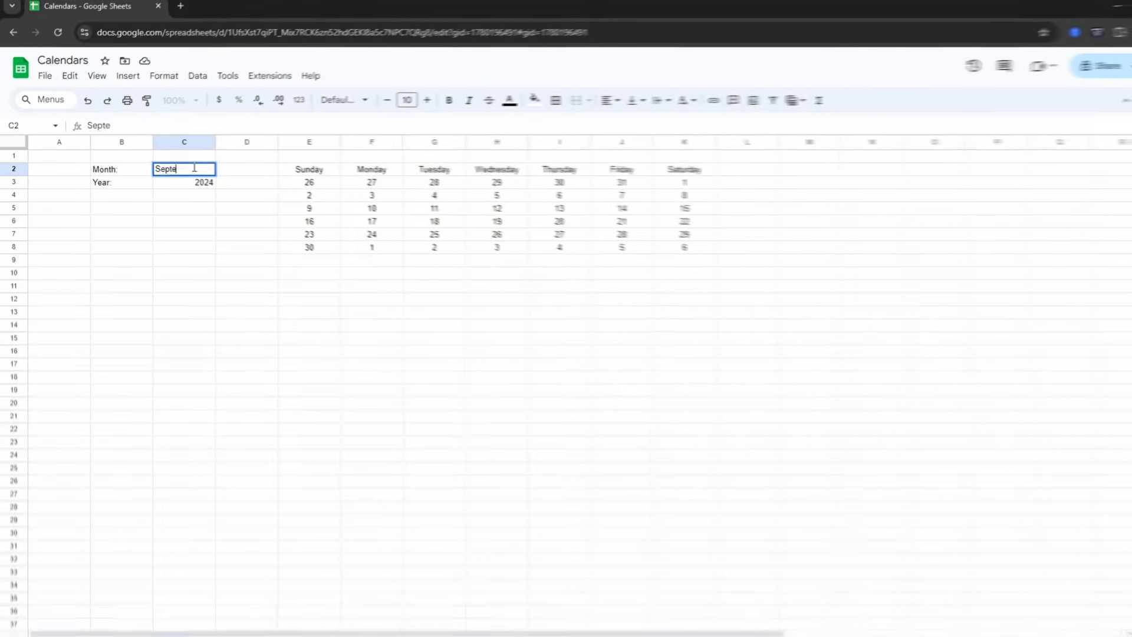
pyautogui.press('Return')
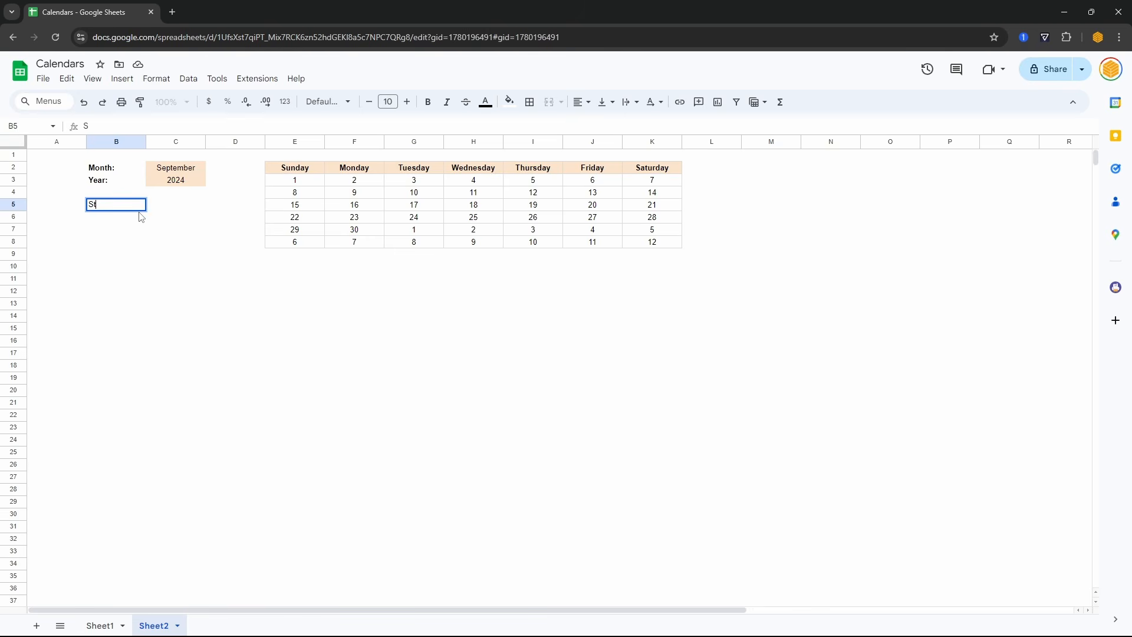
# Add the label "Start Day:" in B5 and enter Monday in C5.
pyautogui.write('art Day:')
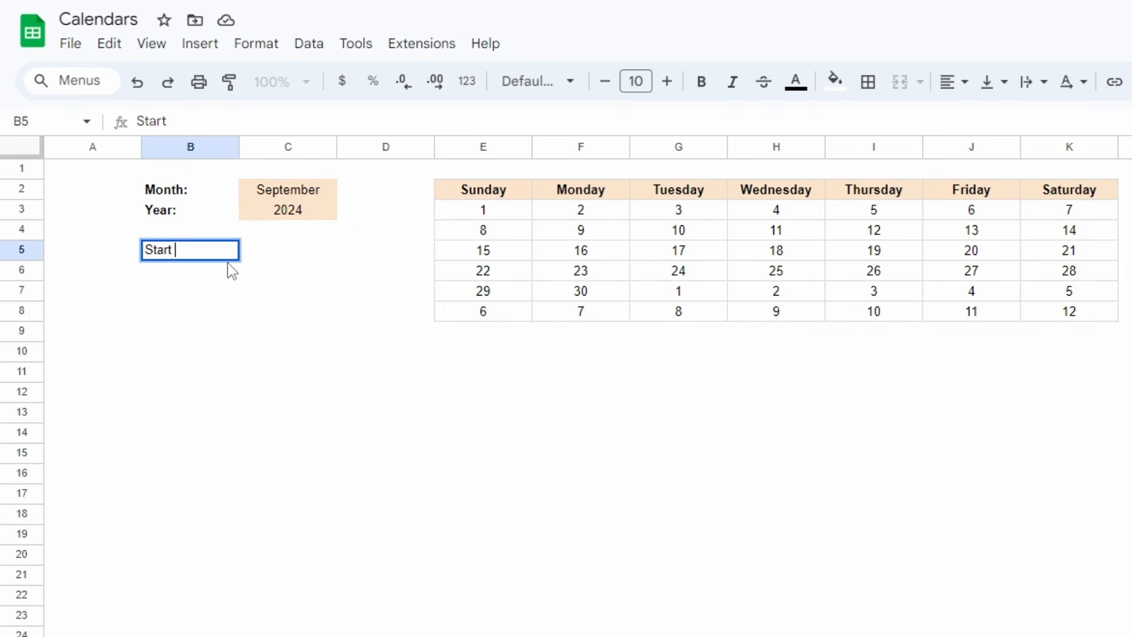
pyautogui.press('Tab')
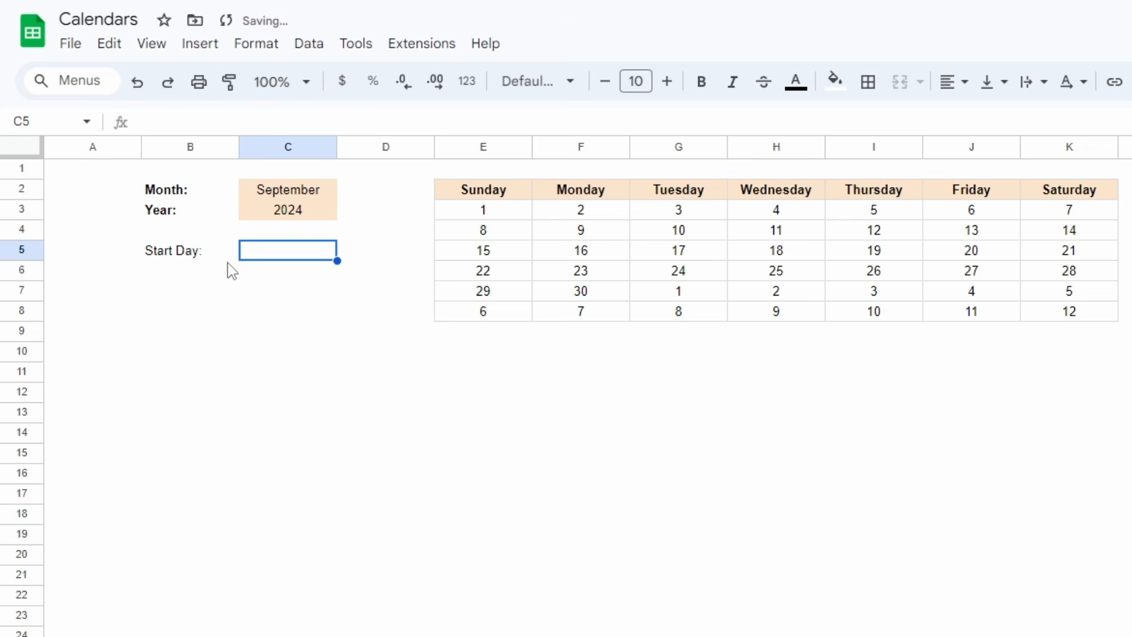
pyautogui.write('Monday')
pyautogui.press('Return')
# Make the Start Day label bold and copy only the formatting of the year cell C3 to C5.
pyautogui.press('Up')
pyautogui.hotkey('ctrl', 'b')
pyautogui.press('Right')
pyautogui.press('Up')
pyautogui.press('Up')
pyautogui.hotkey('ctrl', 'c')
pyautogui.press('Down')
pyautogui.press('Down')
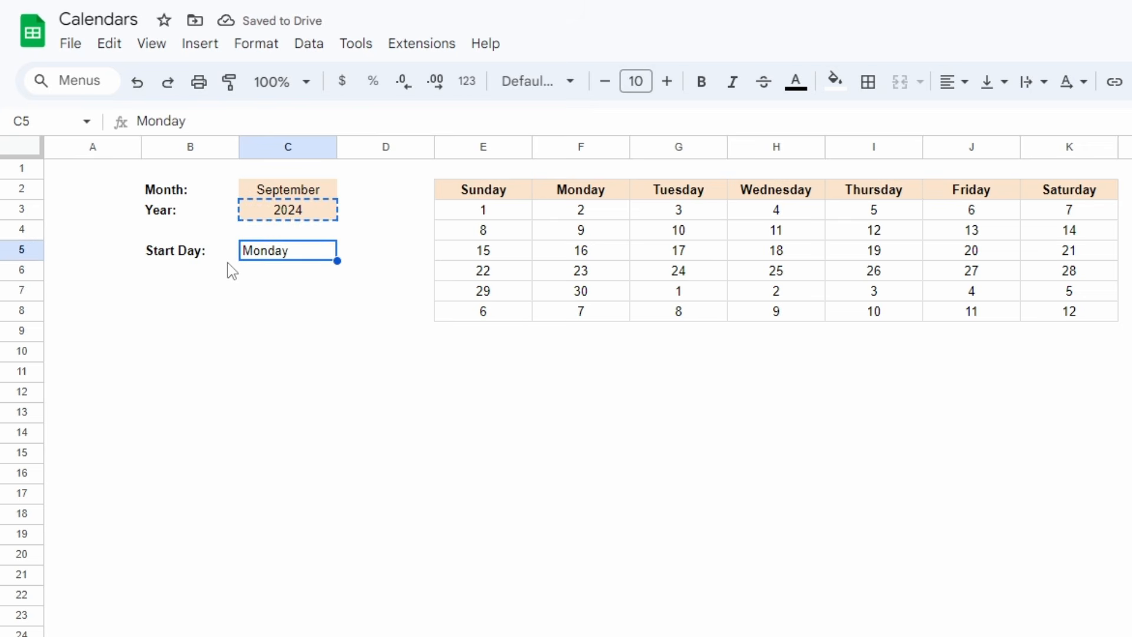
pyautogui.hotkey('ctrl', 'v')
# Replace the first weekday header in E2 with the formula =C5 to link it to the start day.
pyautogui.moveTo(466, 190); pyautogui.dragTo(1038, 197)
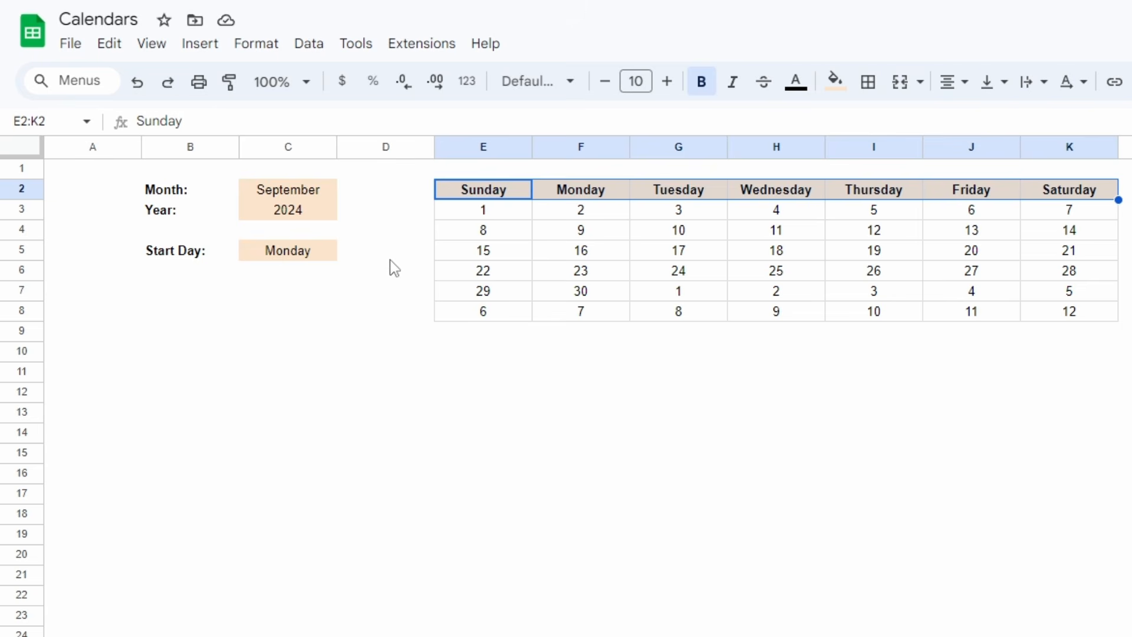
pyautogui.click(500, 197)
pyautogui.write('=')
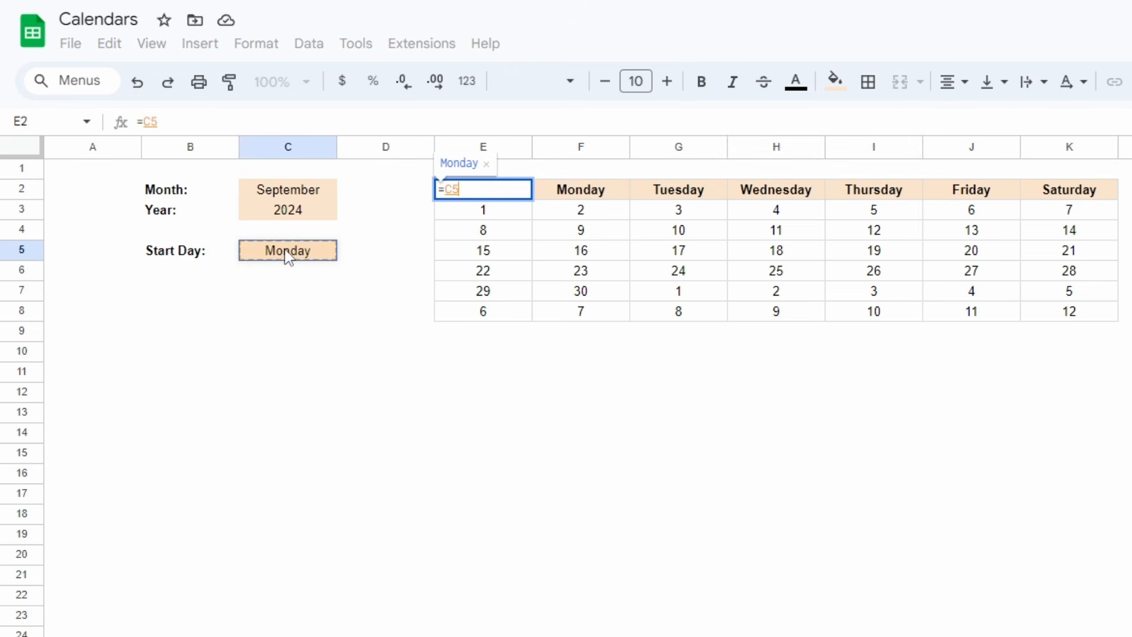
pyautogui.press('Return')
pyautogui.press('Up')
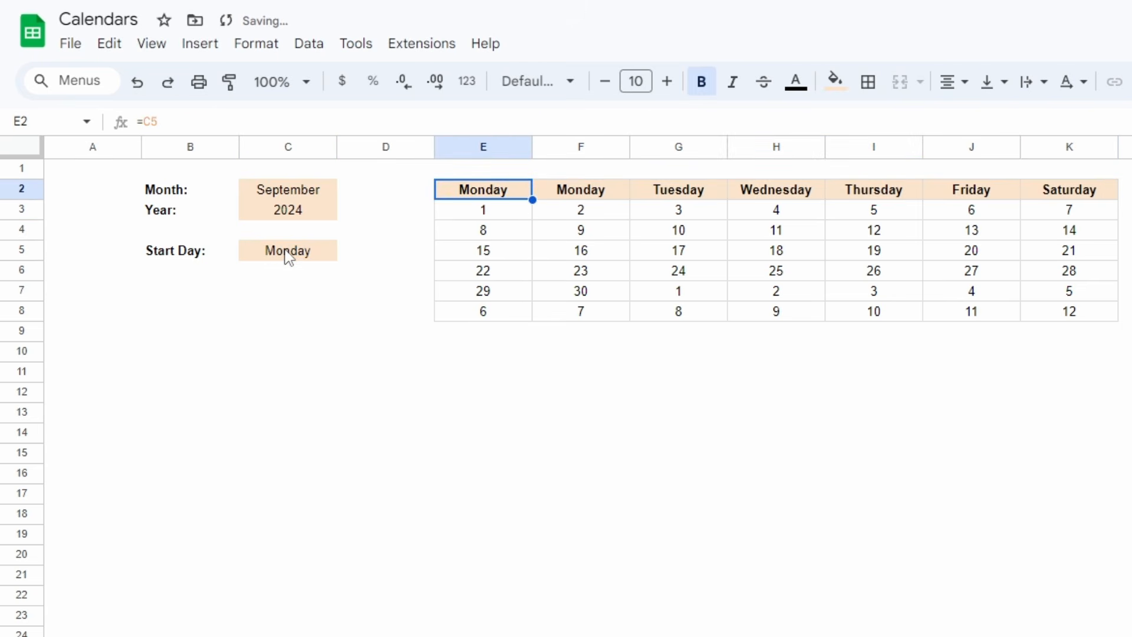
# Begin an IF formula in F2 that returns the array "Tuesday" through "Sunday" when E2="Monday".
pyautogui.moveTo(577, 189); pyautogui.dragTo(1043, 198)
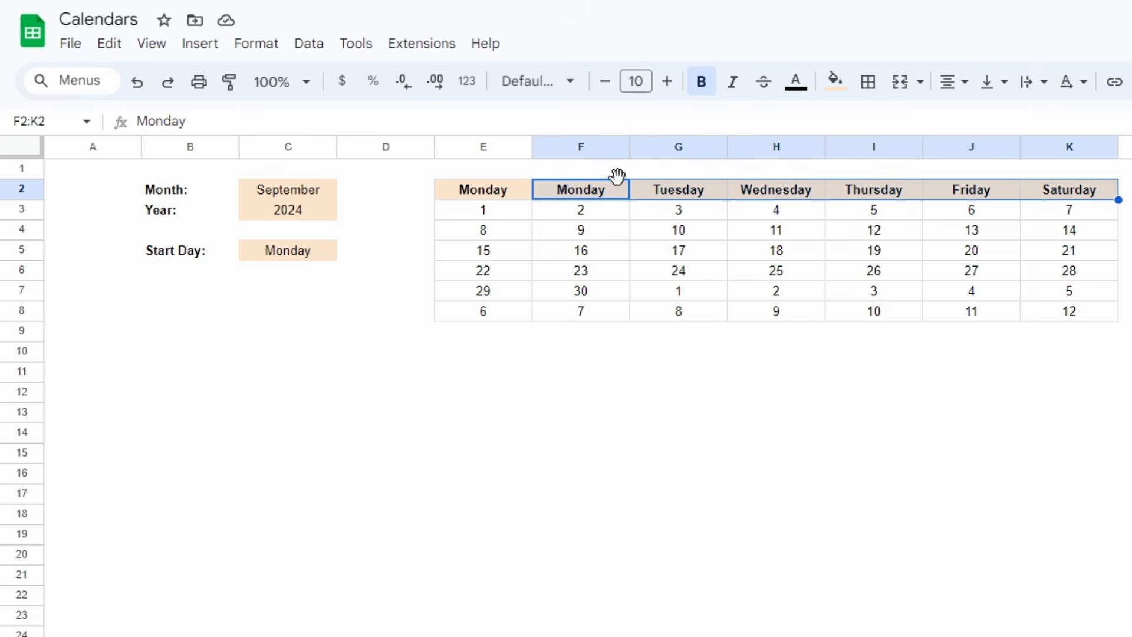
pyautogui.click(570, 197)
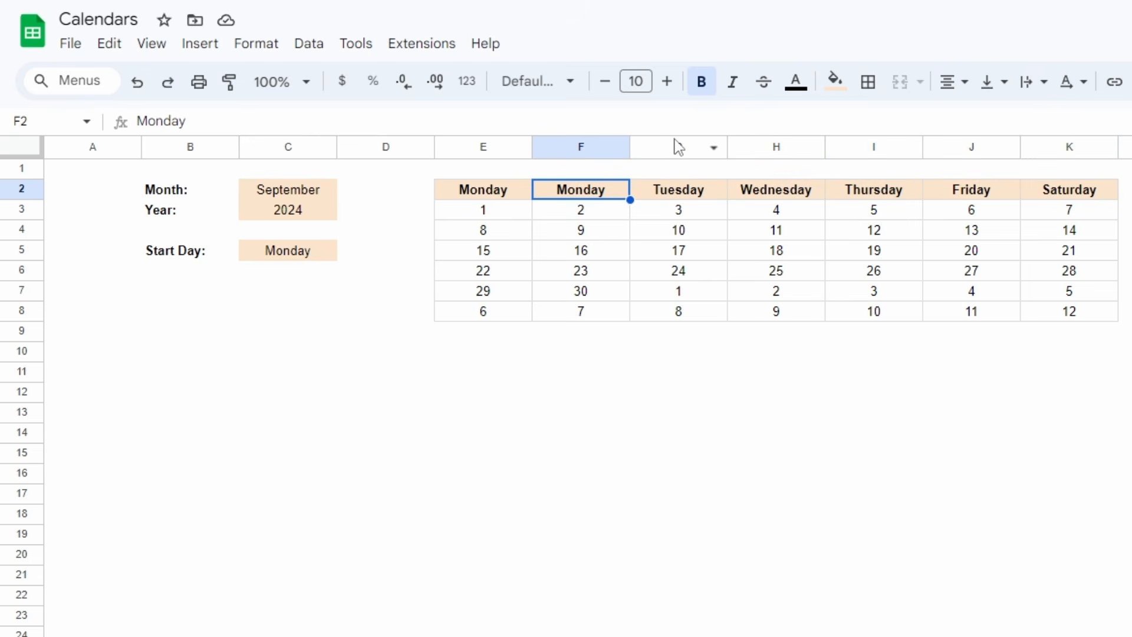
pyautogui.write('=if(')
pyautogui.press('Left')
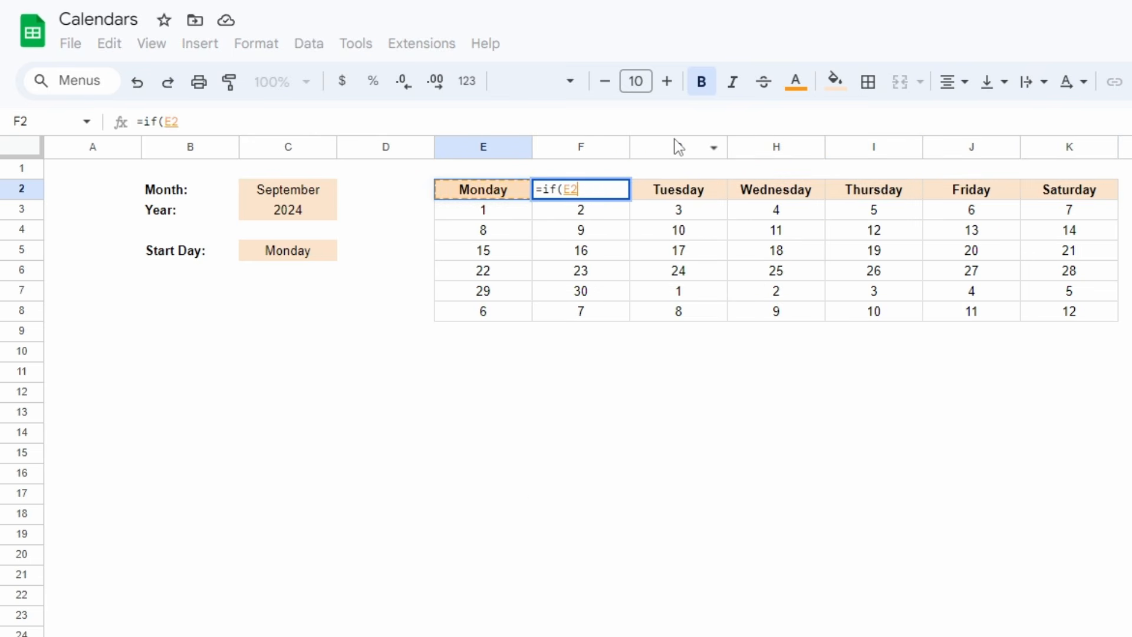
pyautogui.write('="Monday", ')
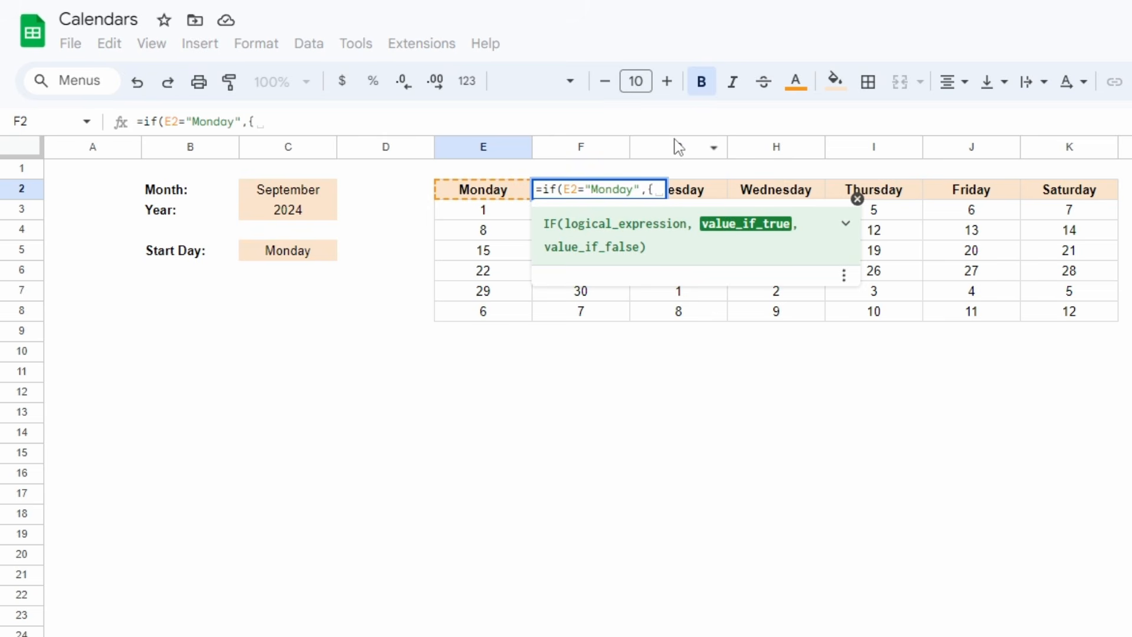
pyautogui.write('{"Tuesday","Wedn')
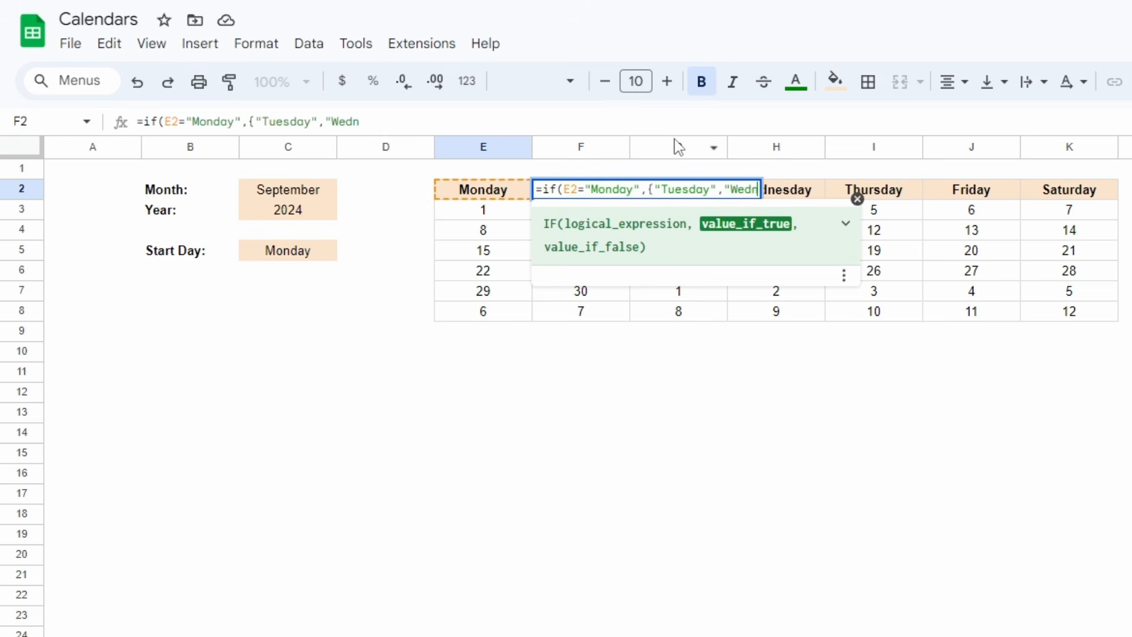
pyautogui.write('esday","Thursday","Friday","Saturday","Sunday')
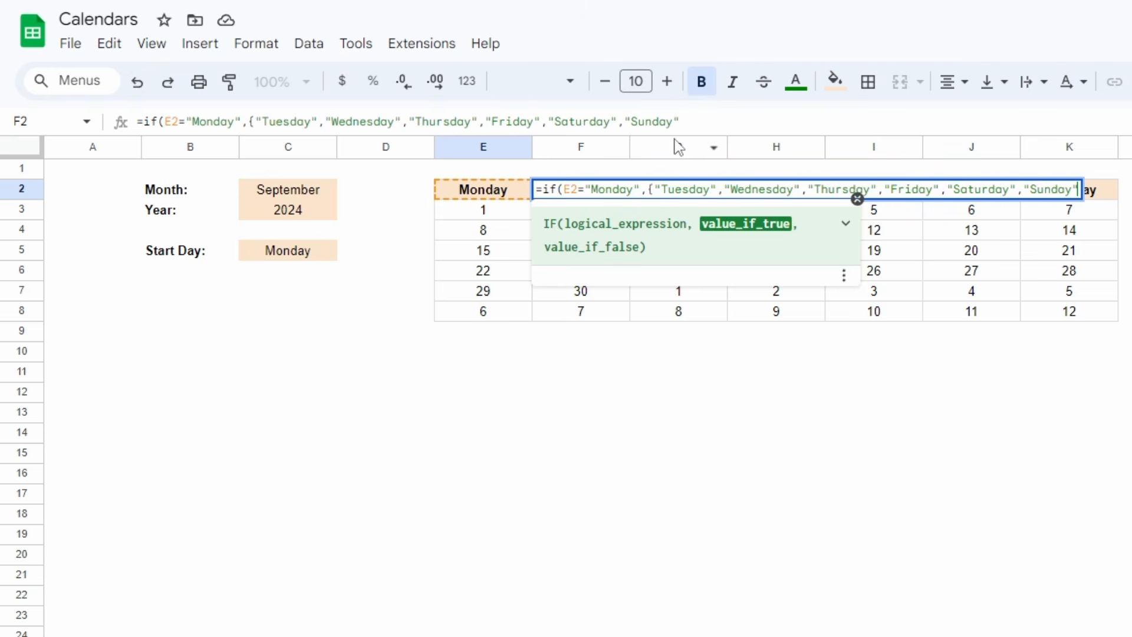
pyautogui.write('},')
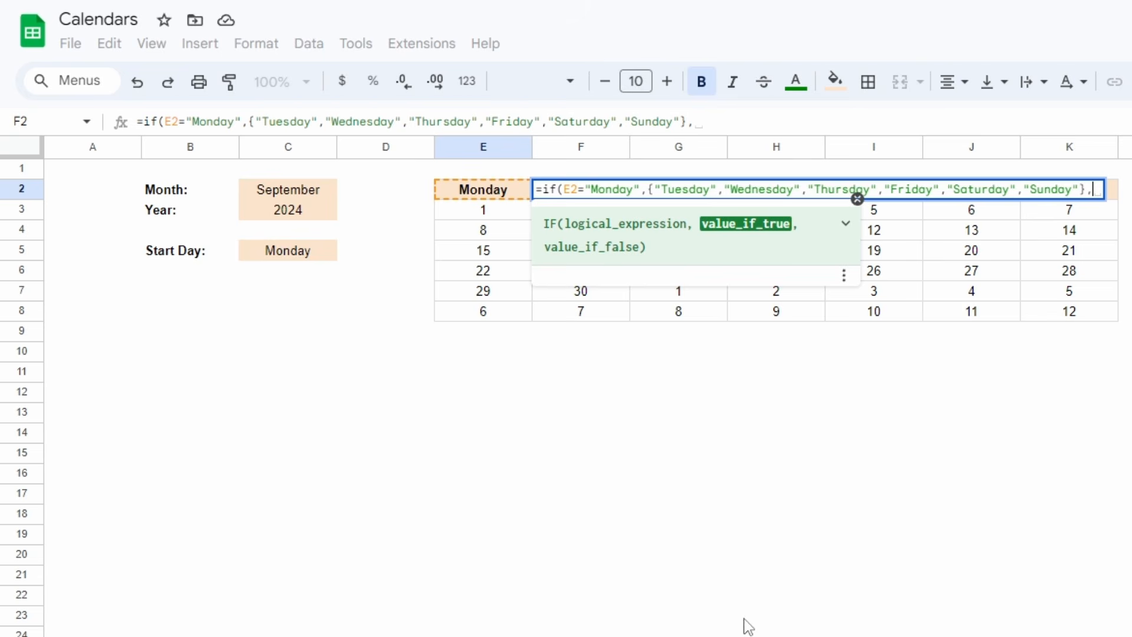
# Complete the F2 formula with the array "Monday" through "Saturday" as the value if false.
pyautogui.write('"')
pyautogui.press('BackSpace')
pyautogui.write('{"Monday",')
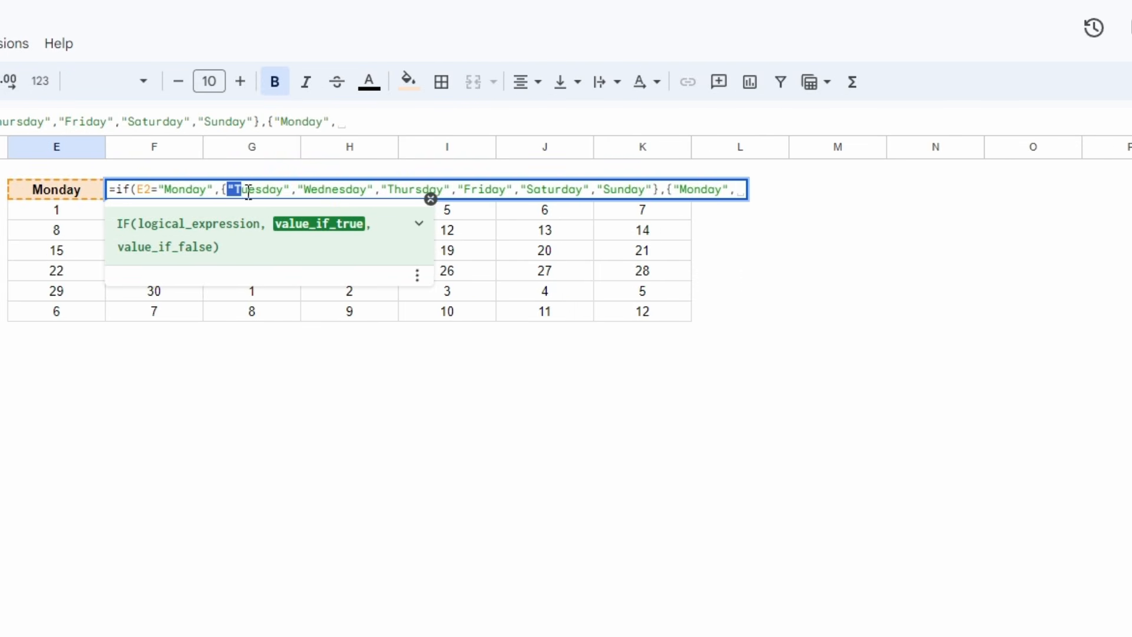
pyautogui.moveTo(248, 193); pyautogui.dragTo(600, 196)
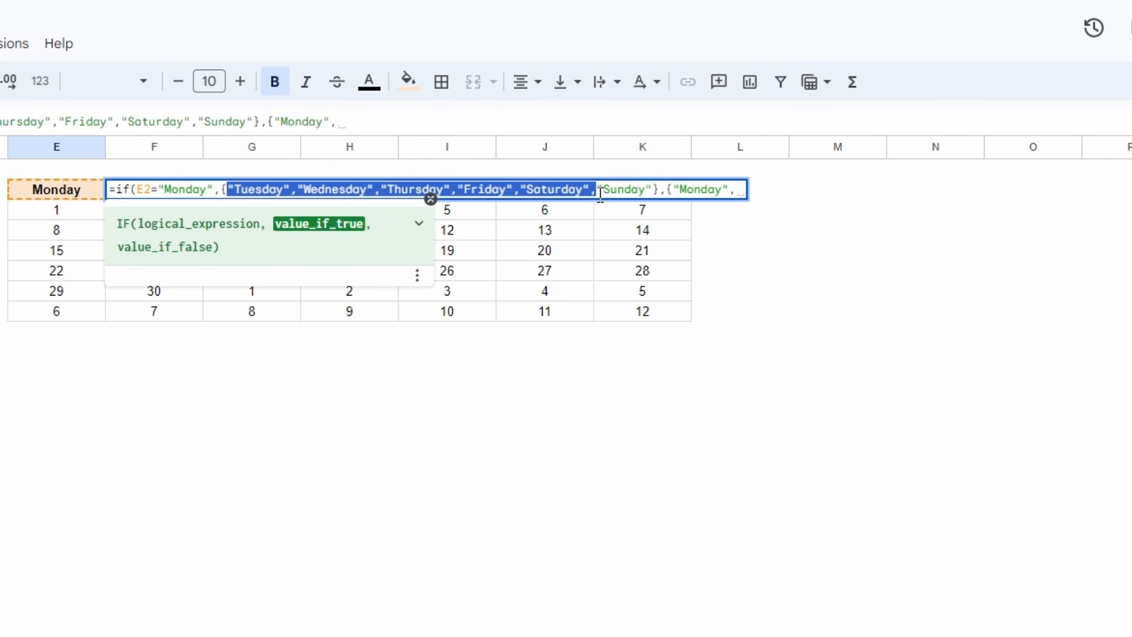
pyautogui.hotkey('ctrl', 'c')
pyautogui.click(735, 191)
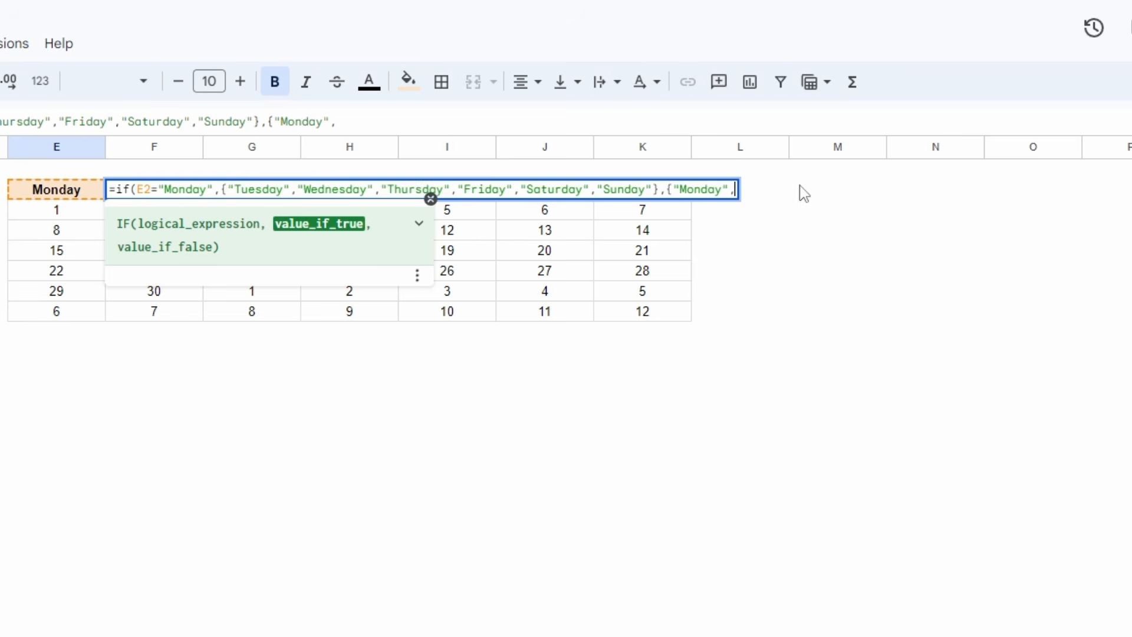
pyautogui.hotkey('ctrl', 'v')
pyautogui.write('}')
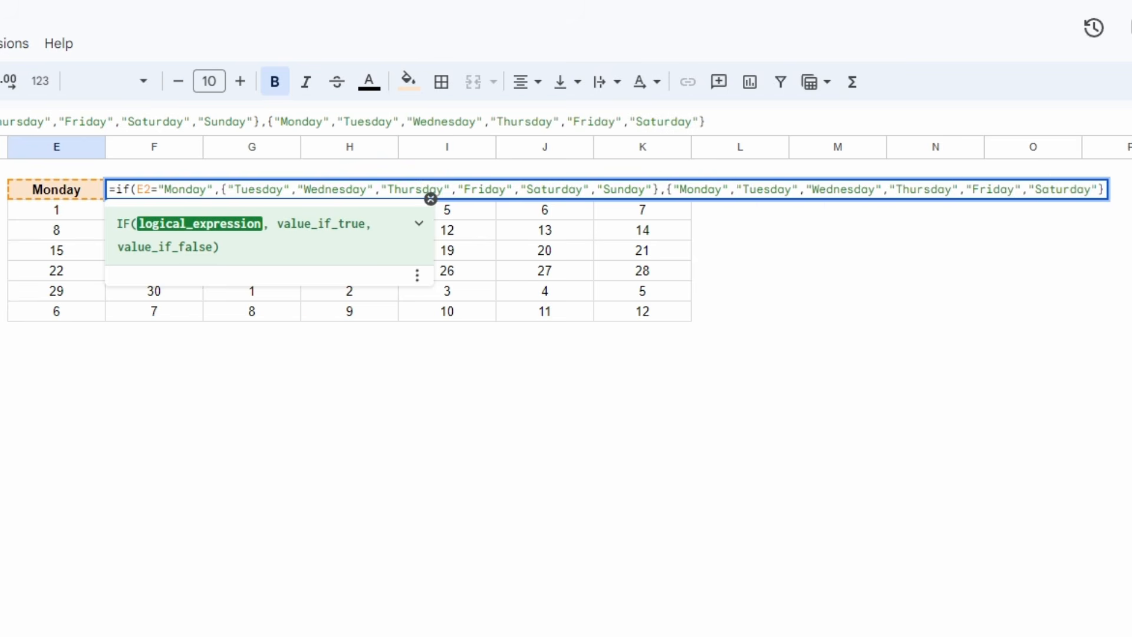
pyautogui.press('Return')
pyautogui.press('Up')
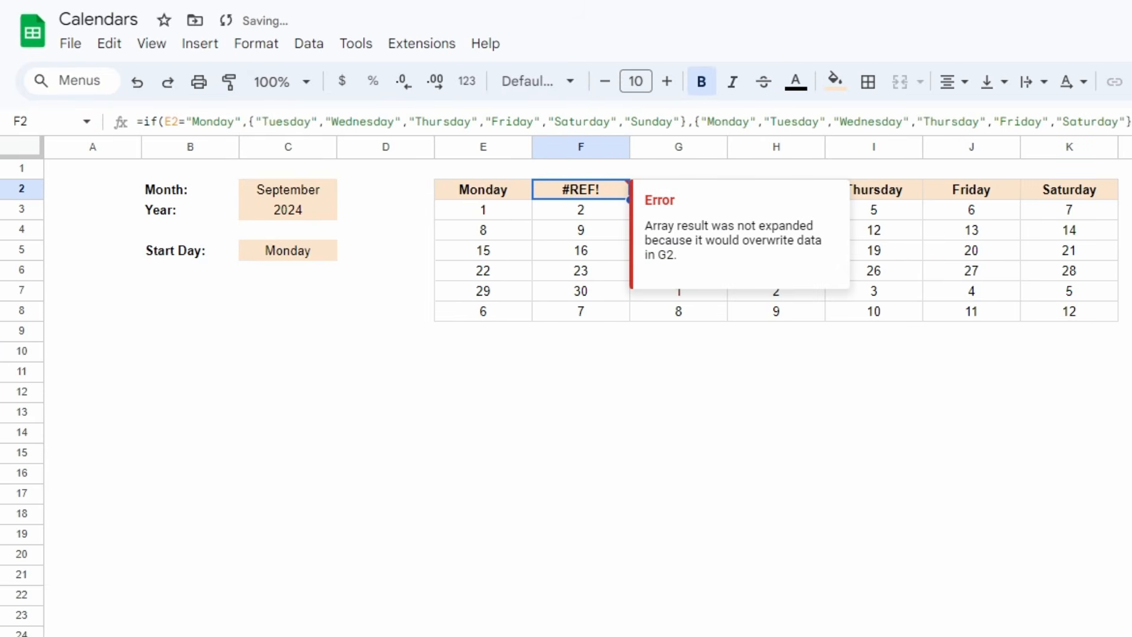
# Clear the typed weekday names in G2:K2 so the F2 array can expand across the header.
pyautogui.press('Right')
pyautogui.press('Right')
pyautogui.press('Right')
pyautogui.press('Right')
pyautogui.press('Right')
pyautogui.press('Left')
pyautogui.press('Left')
pyautogui.press('Left')
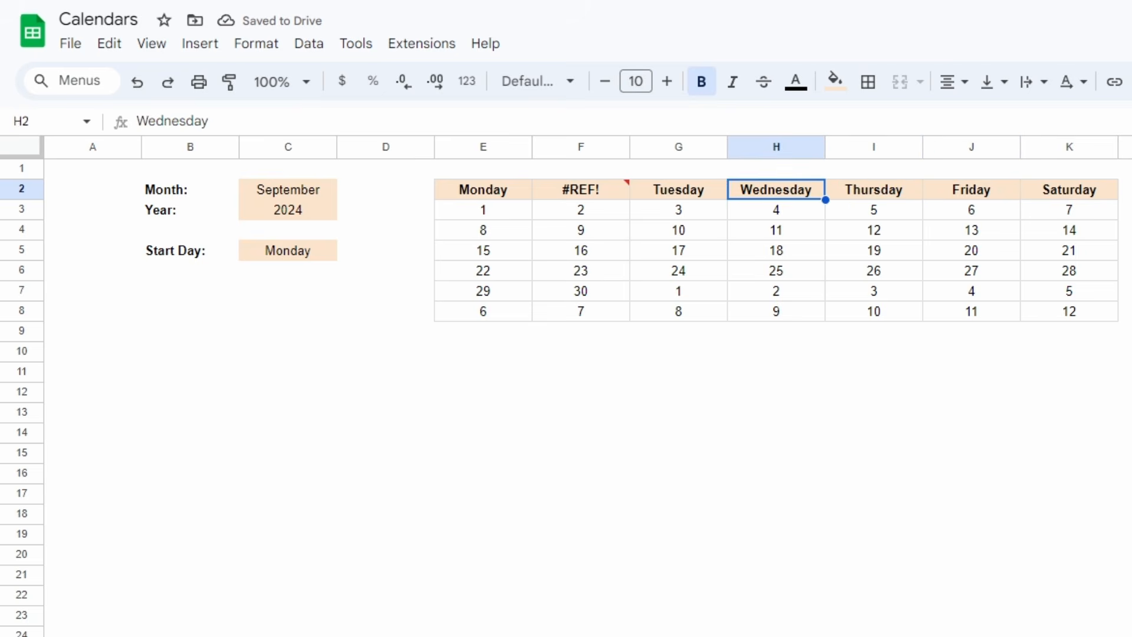
pyautogui.press('Left')
pyautogui.hotkey('ctrl', 'shift', 'Right')
pyautogui.press('Delete')
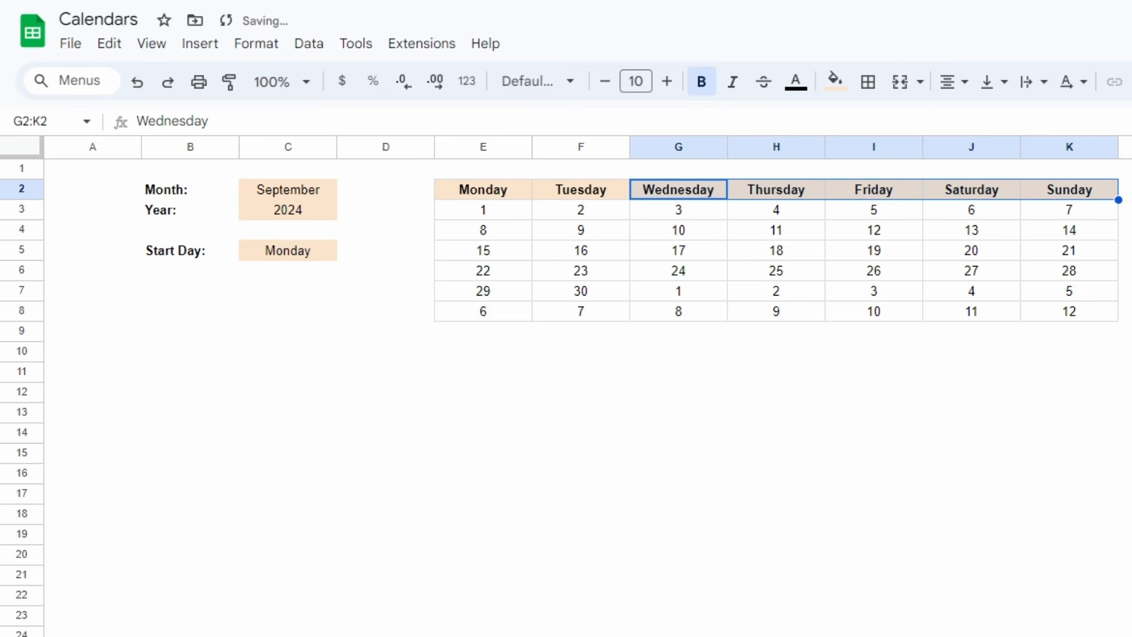
# Turn the start day cell C5 into a dropdown with the options Monday and Sunday in light orange.
pyautogui.click(278, 250)
pyautogui.write('@')
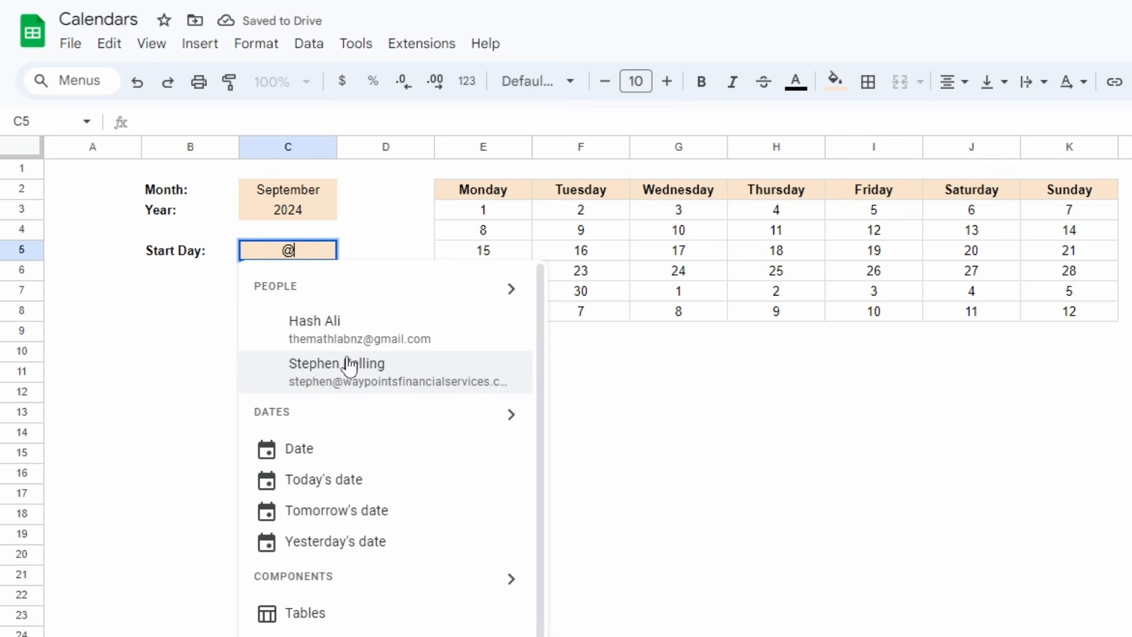
pyautogui.press('Escape')
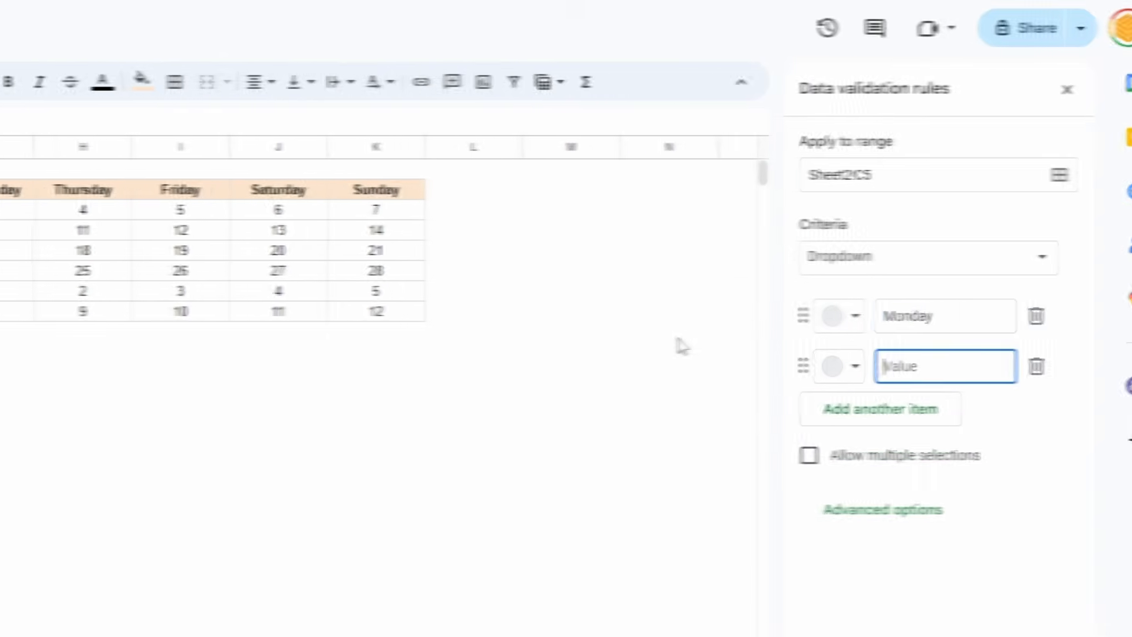
pyautogui.click(809, 316)
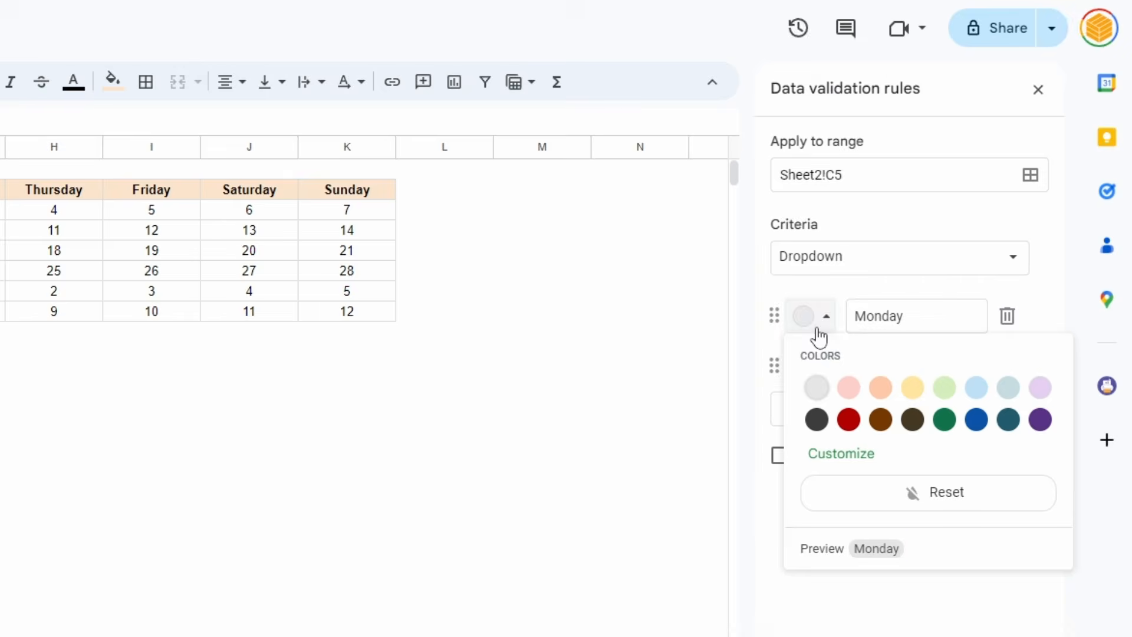
pyautogui.click(879, 387)
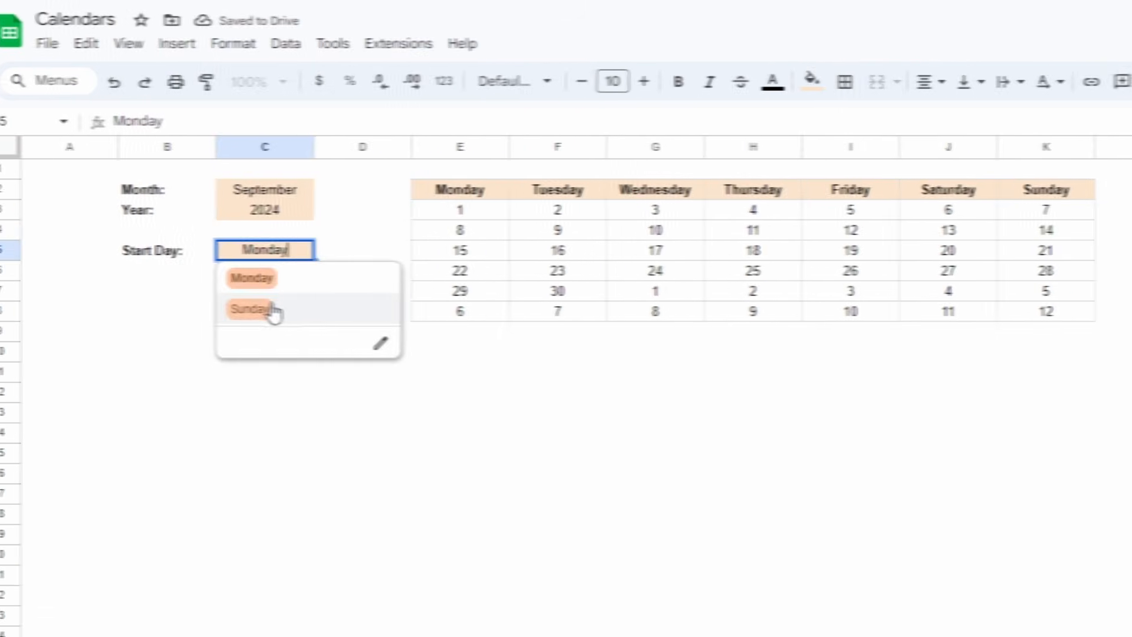
# Switch the start day to Sunday and back to Monday, comparing the weekday headers with the first-week dates.
pyautogui.click(270, 312)
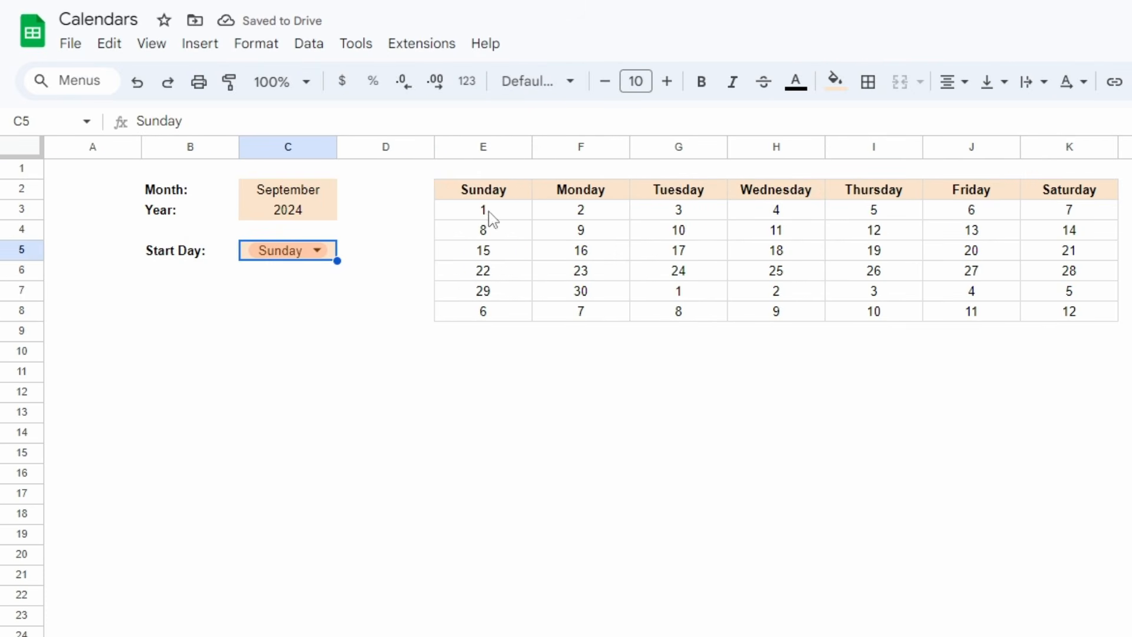
pyautogui.click(315, 258)
pyautogui.click(316, 282)
pyautogui.moveTo(480, 215); pyautogui.dragTo(1099, 221)
pyautogui.moveTo(482, 189); pyautogui.dragTo(511, 218)
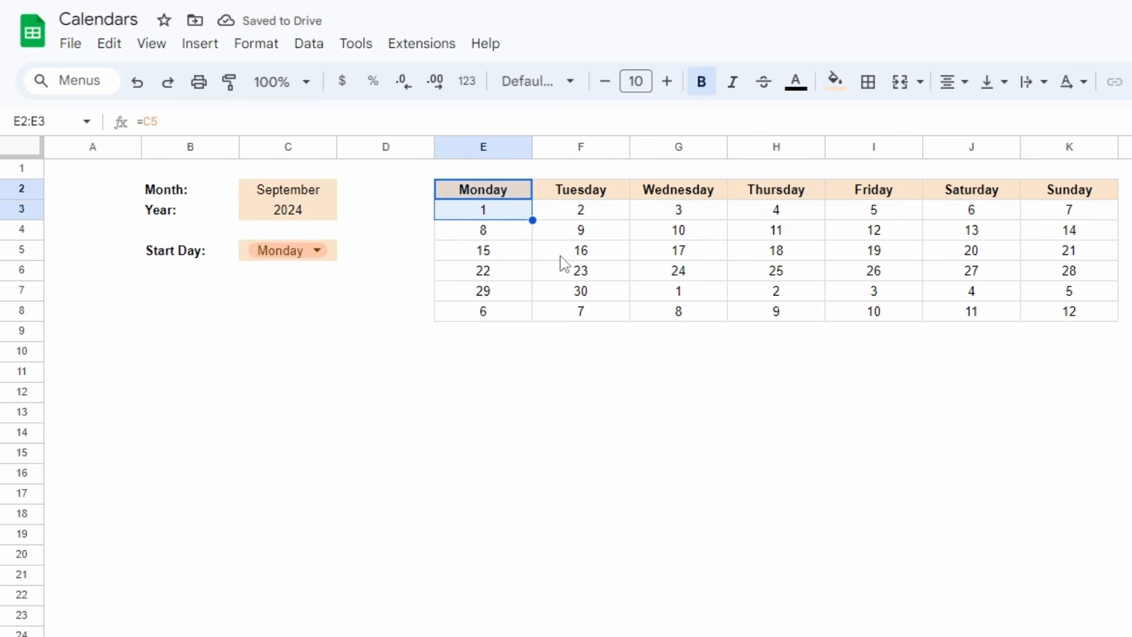
# Extend the E3 date formula with -if($C$5="Monday",1,0) before the column(A3) term, locking the start day reference.
pyautogui.click(521, 215)
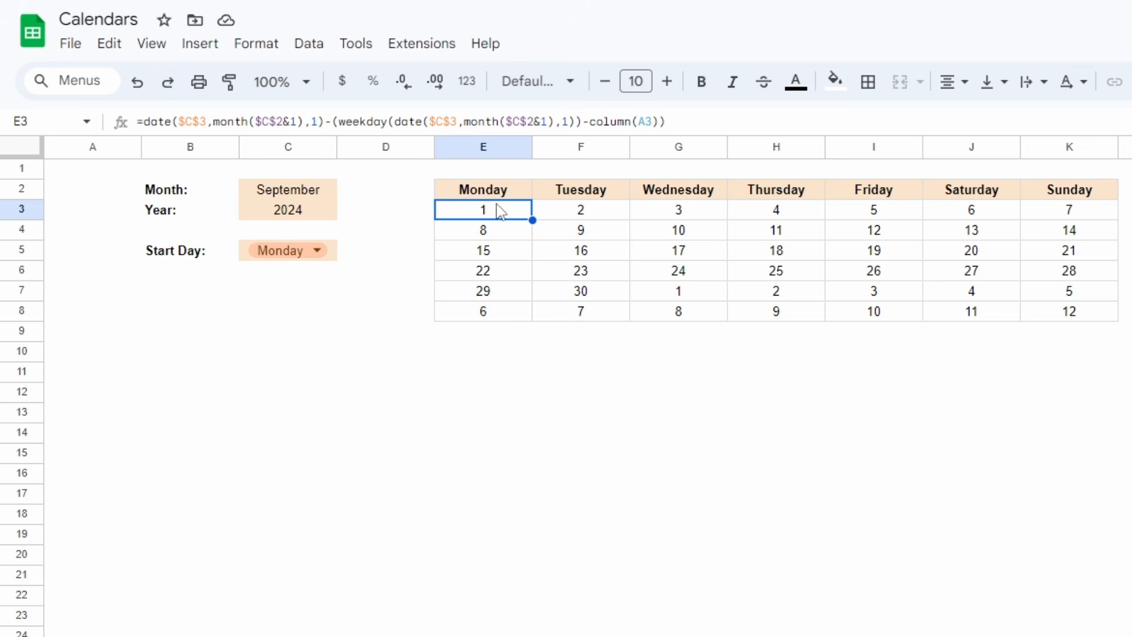
pyautogui.press('Return')
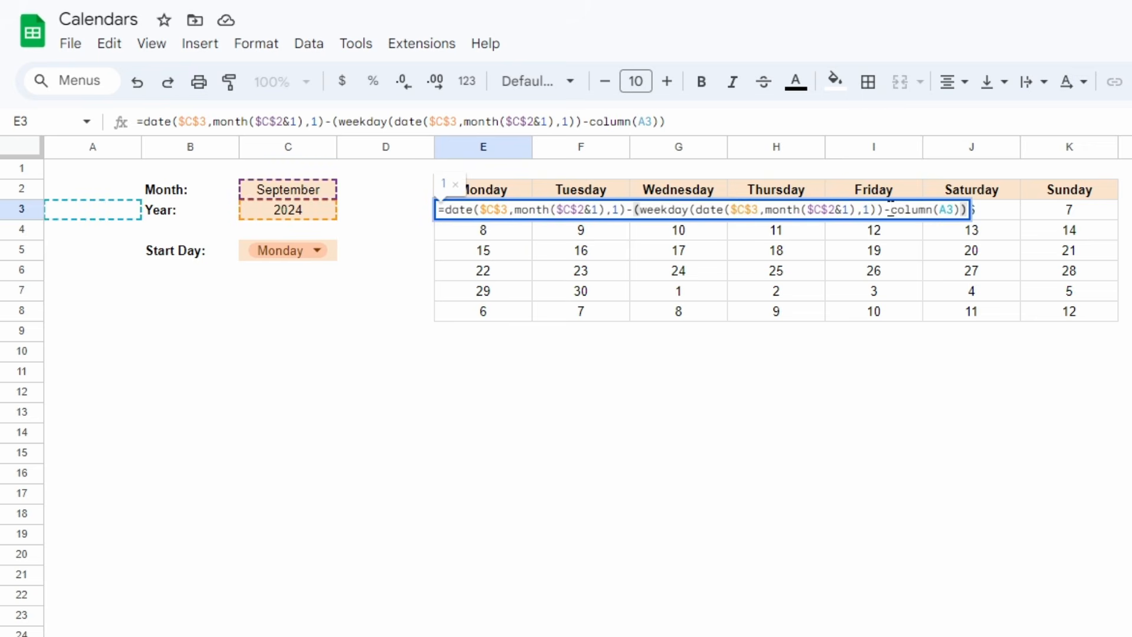
pyautogui.click(890, 209)
pyautogui.write('-')
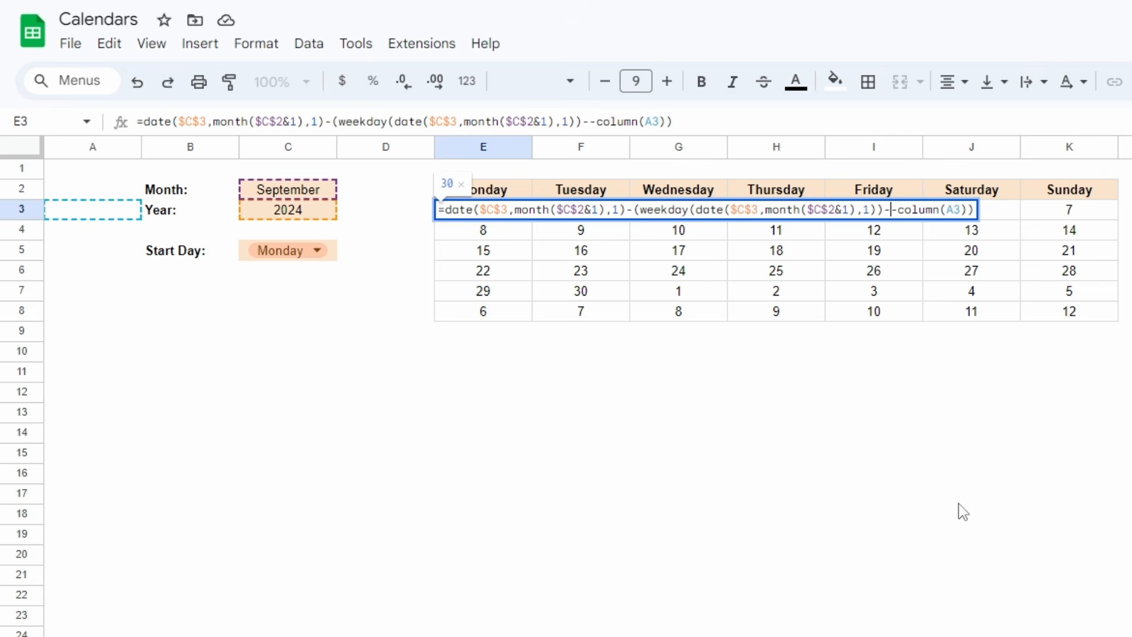
pyautogui.write('if(C5=')
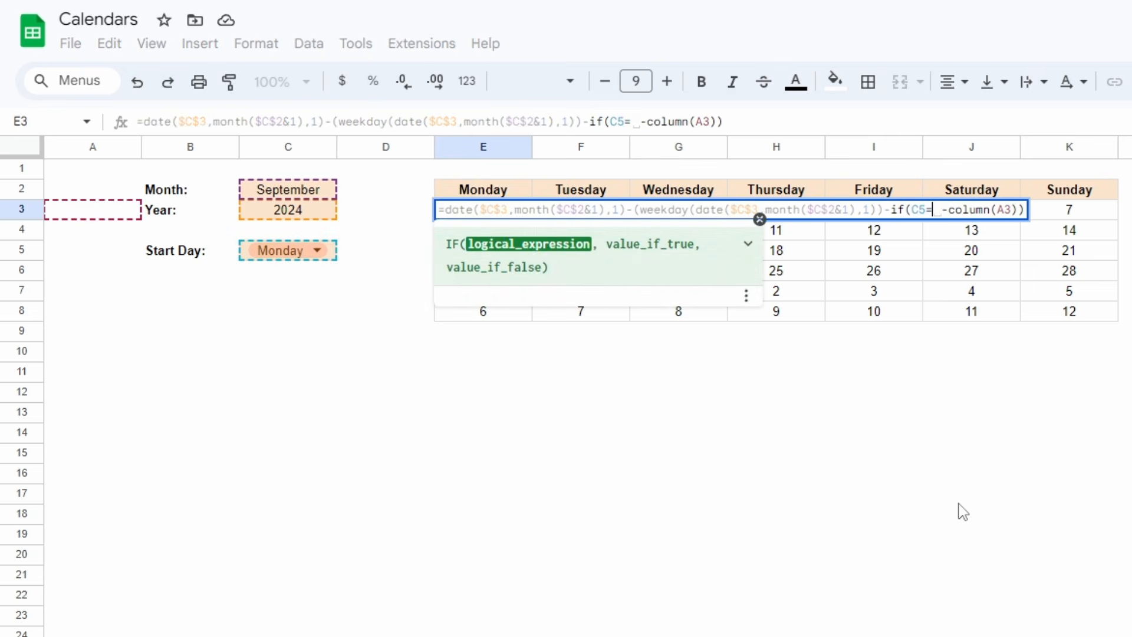
pyautogui.write('"')
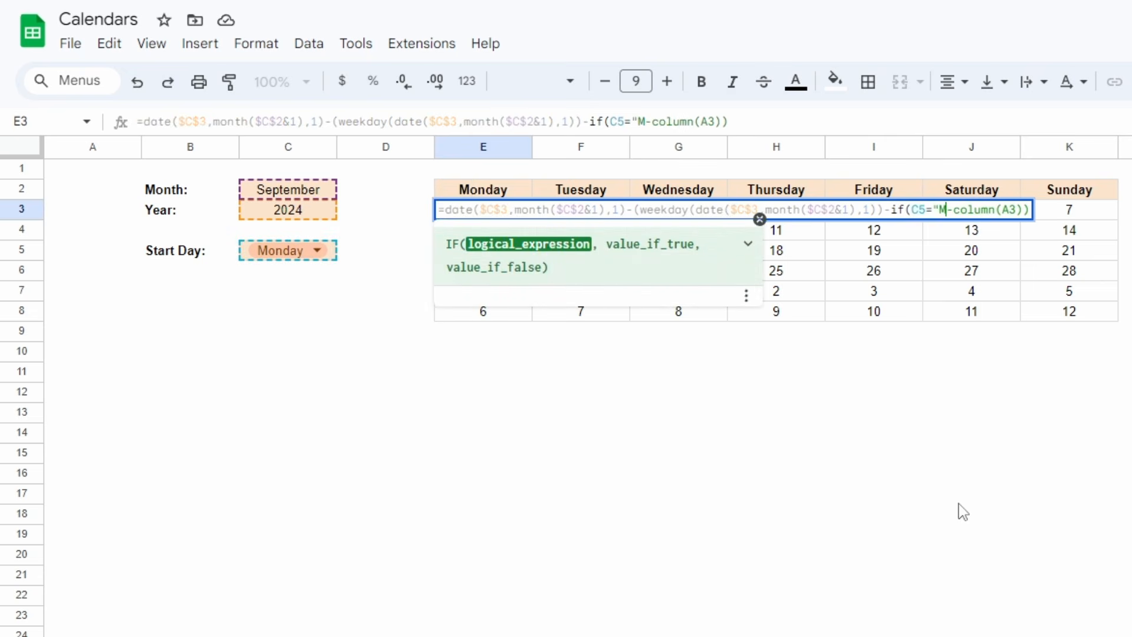
pyautogui.write('Monday",1.')
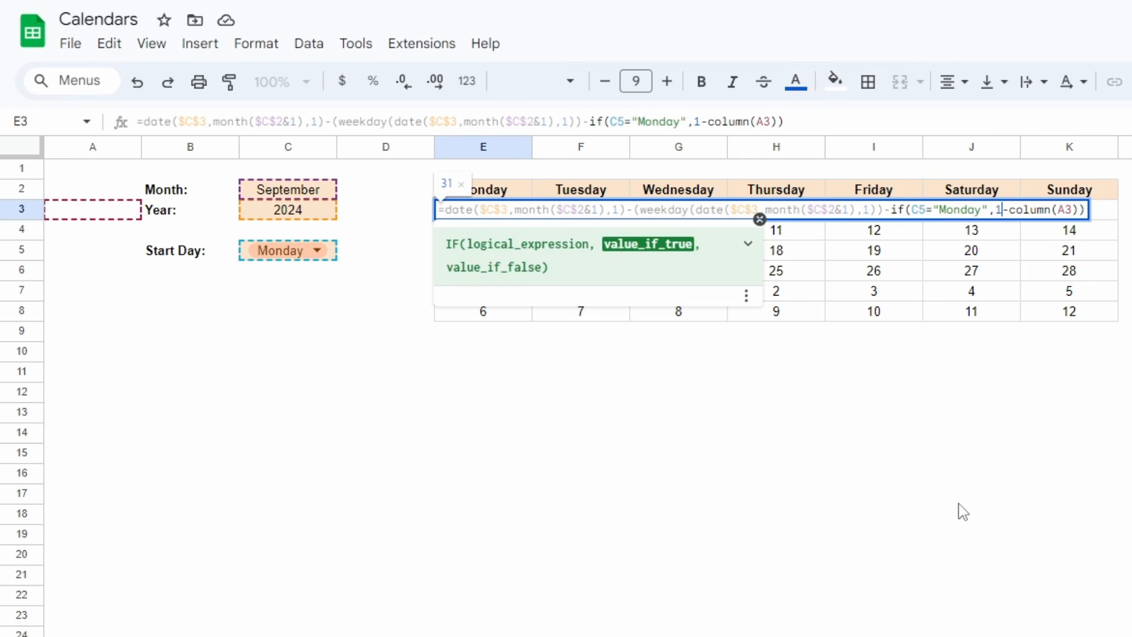
pyautogui.write(',0)')
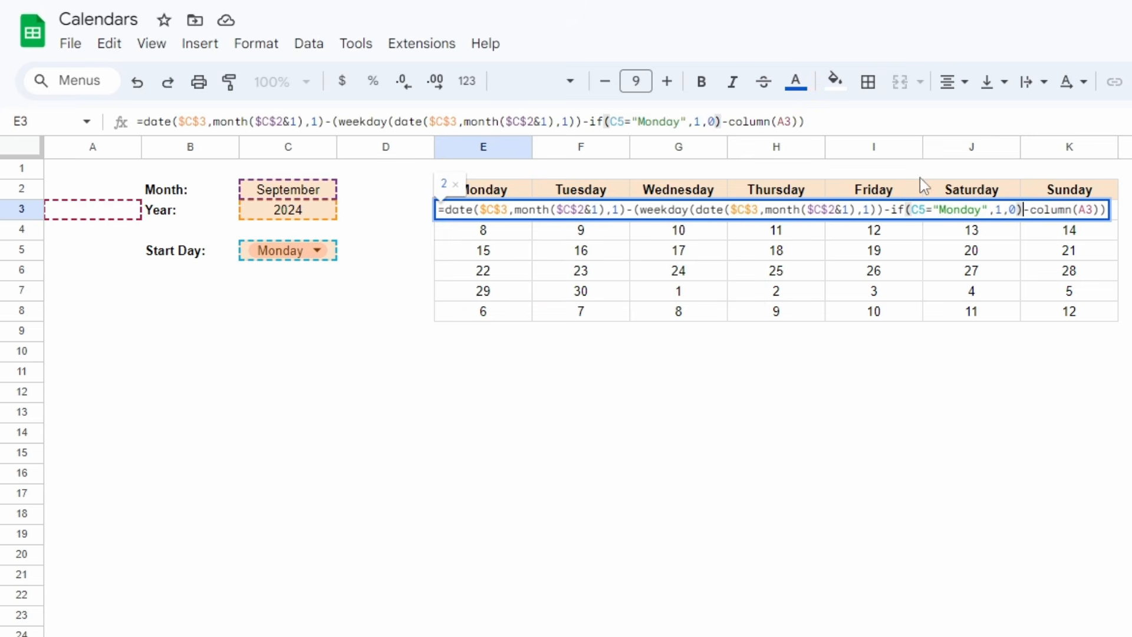
pyautogui.click(920, 209)
pyautogui.press('Return')
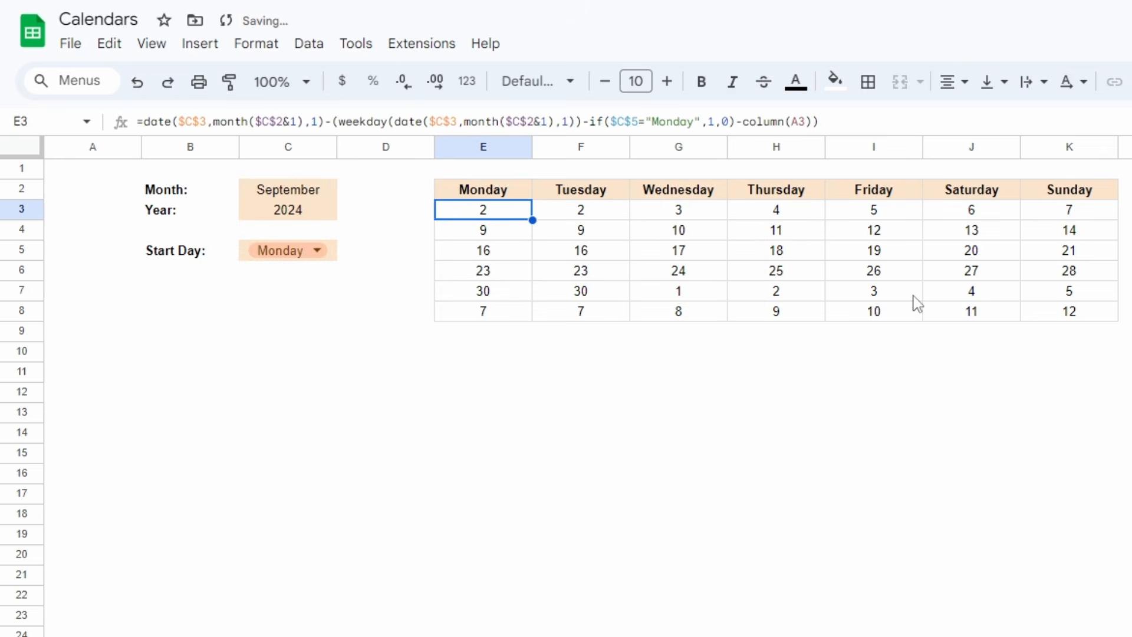
# Copy the start-day-aware formula from E3 across the rest of the first week through K3.
pyautogui.hotkey('ctrl', 'shift', 'Right')
pyautogui.hotkey('ctrl', 'v')
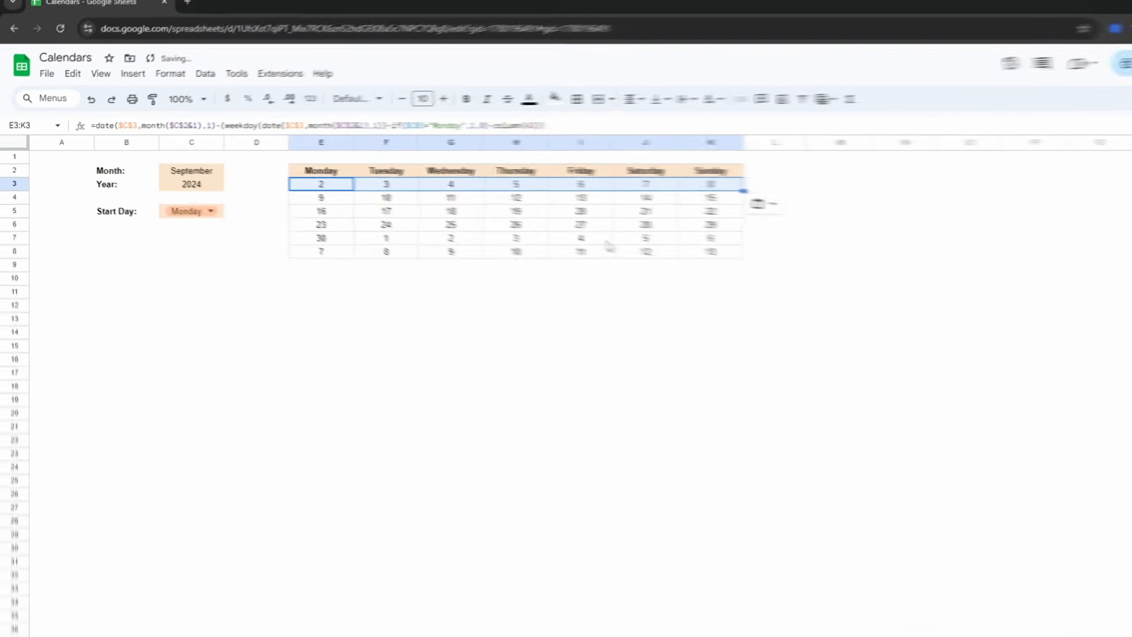
pyautogui.moveTo(493, 190); pyautogui.dragTo(496, 208)
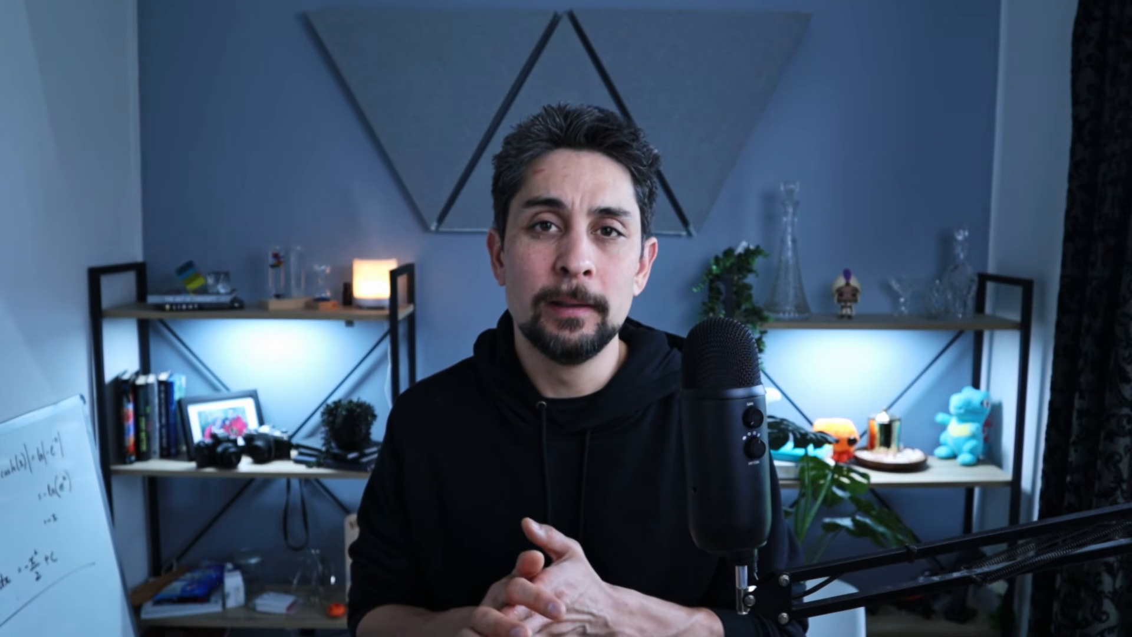
# Move the lower weeks down so the second week sits in row 6 and the third week in row 9.
pyautogui.moveTo(295, 193); pyautogui.dragTo(648, 248)
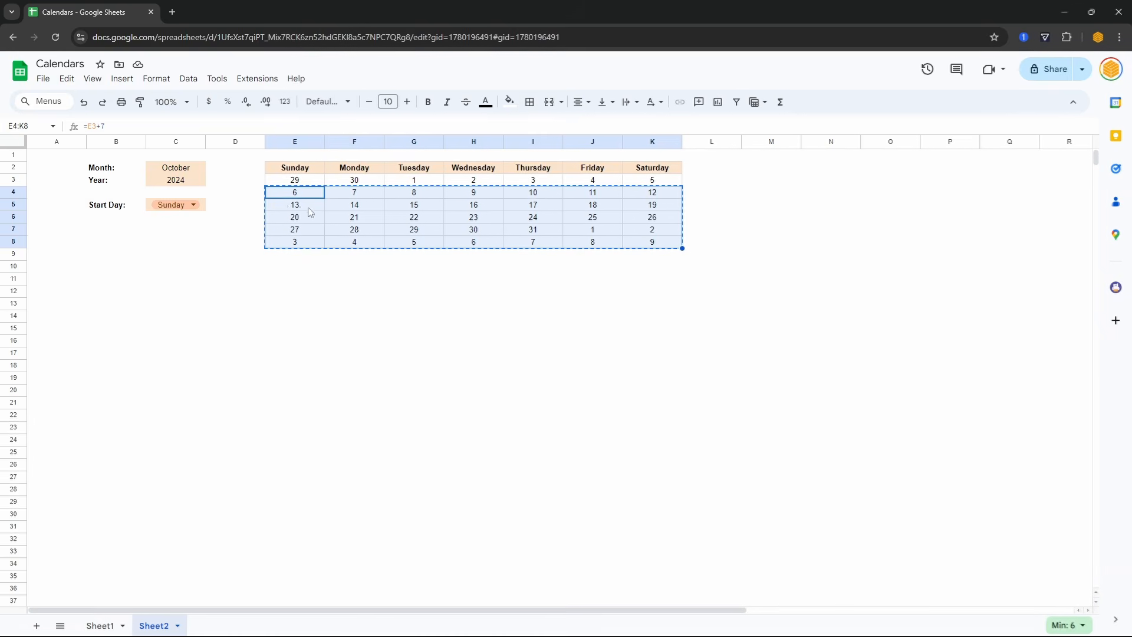
pyautogui.click(308, 219)
pyautogui.hotkey('ctrl', 'v')
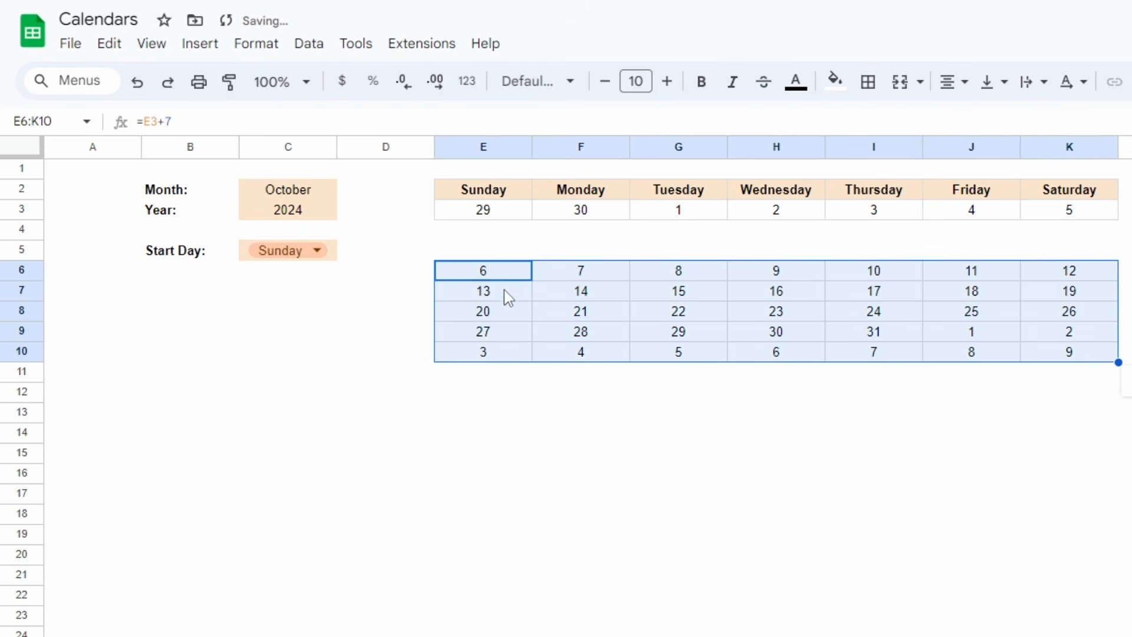
pyautogui.moveTo(493, 292); pyautogui.dragTo(1049, 361)
pyautogui.hotkey('ctrl', 'x')
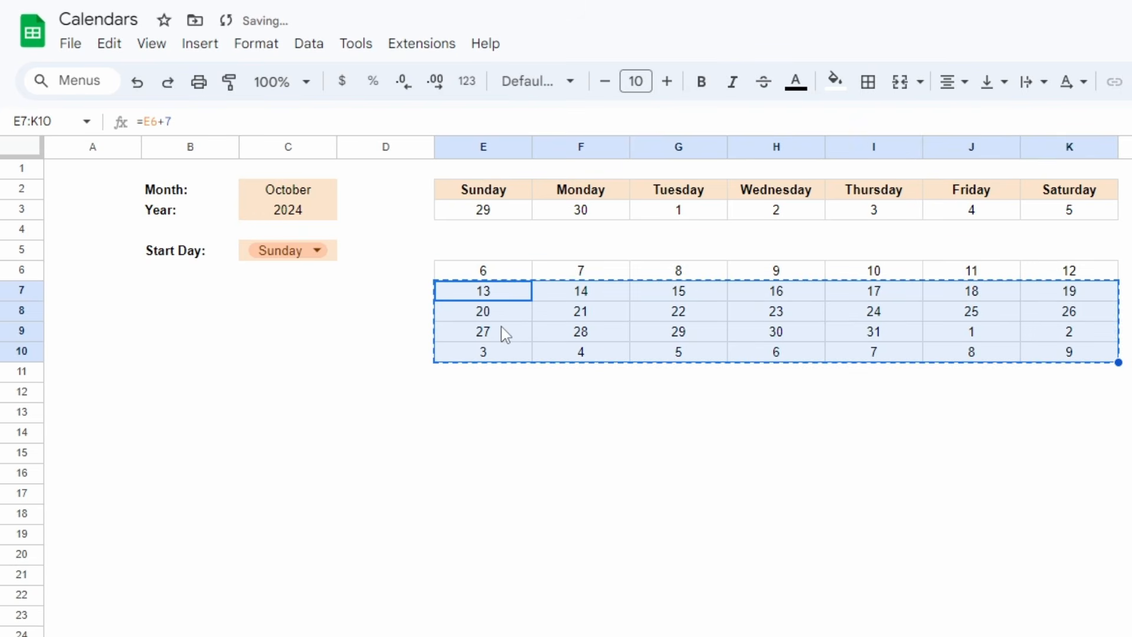
pyautogui.click(500, 330)
pyautogui.hotkey('ctrl', 'v')
# Move the last three weeks down so they sit in rows 12, 15 and 18, each followed by two blank rows.
pyautogui.moveTo(494, 352); pyautogui.dragTo(1076, 397)
pyautogui.hotkey('ctrl', 'x')
pyautogui.click(495, 392)
pyautogui.hotkey('ctrl', 'v')
pyautogui.moveTo(495, 412); pyautogui.dragTo(1003, 437)
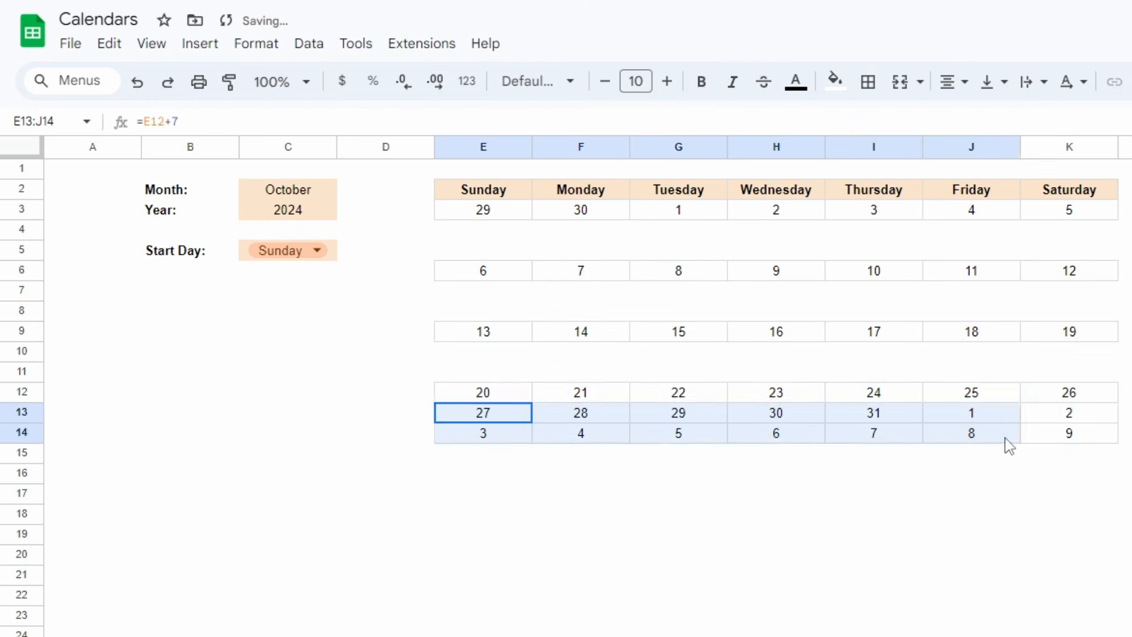
# Clear all borders from the calendar dates in E3:K18.
pyautogui.moveTo(492, 210); pyautogui.dragTo(1068, 514)
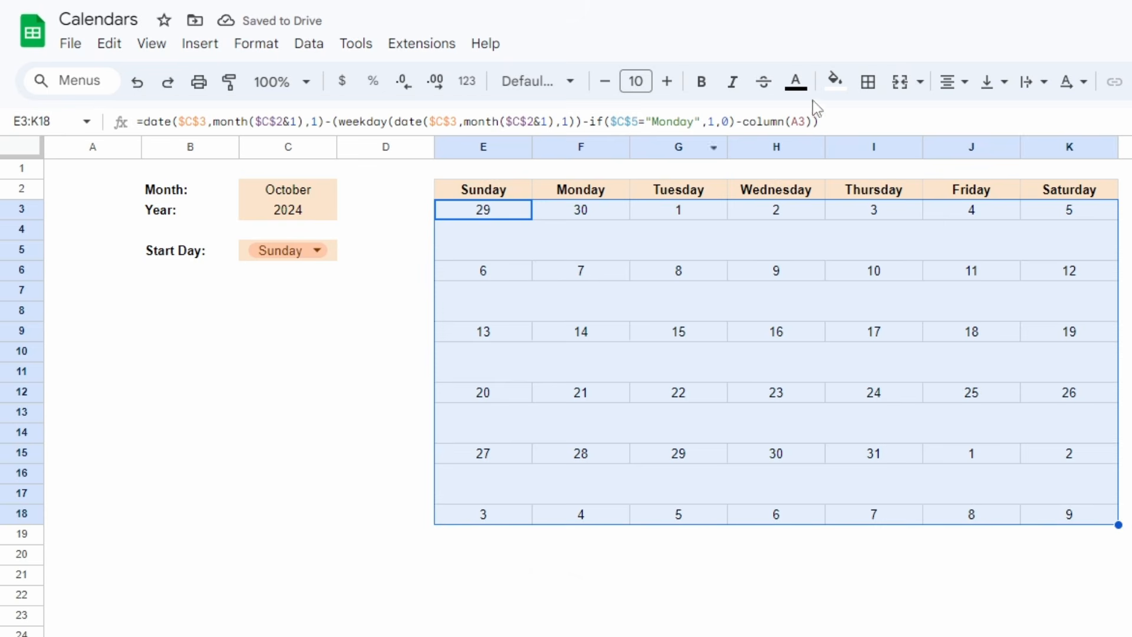
pyautogui.click(867, 82)
pyautogui.click(993, 156)
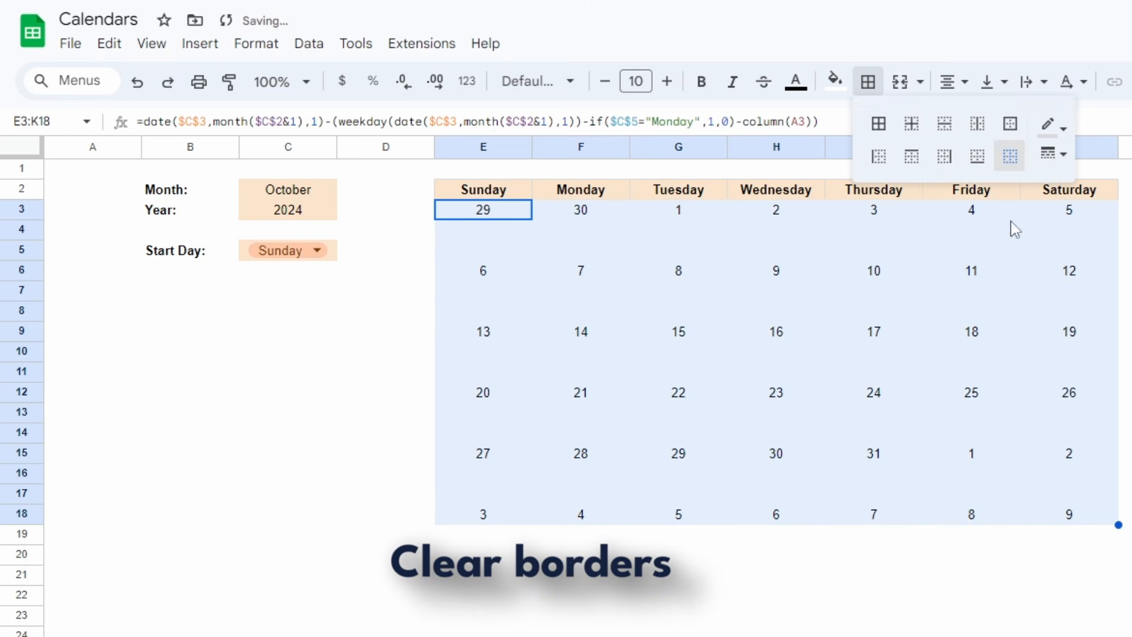
# Put an outer border around the first day block, E3:E5.
pyautogui.moveTo(483, 210); pyautogui.dragTo(494, 250)
pyautogui.click(867, 82)
pyautogui.click(1006, 126)
# Repeat the bordered three-row day block of E3:E5 for every remaining day of the first week, through column K.
pyautogui.click(494, 214)
pyautogui.hotkey('ctrl', 'c')
pyautogui.click(578, 211)
pyautogui.hotkey('ctrl', 'shift', 'v')
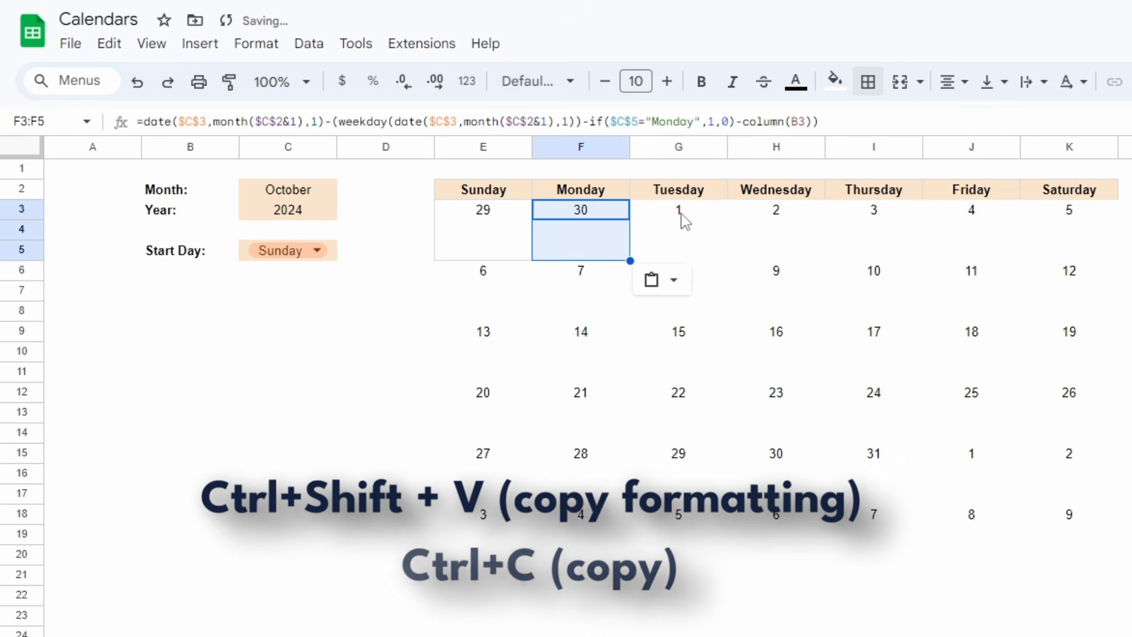
pyautogui.click(681, 213)
pyautogui.hotkey('ctrl', 'shift', 'v')
pyautogui.click(786, 213)
pyautogui.press('F4')
pyautogui.click(884, 219)
pyautogui.press('F4')
pyautogui.click(969, 217)
pyautogui.press('F4')
pyautogui.click(1069, 224)
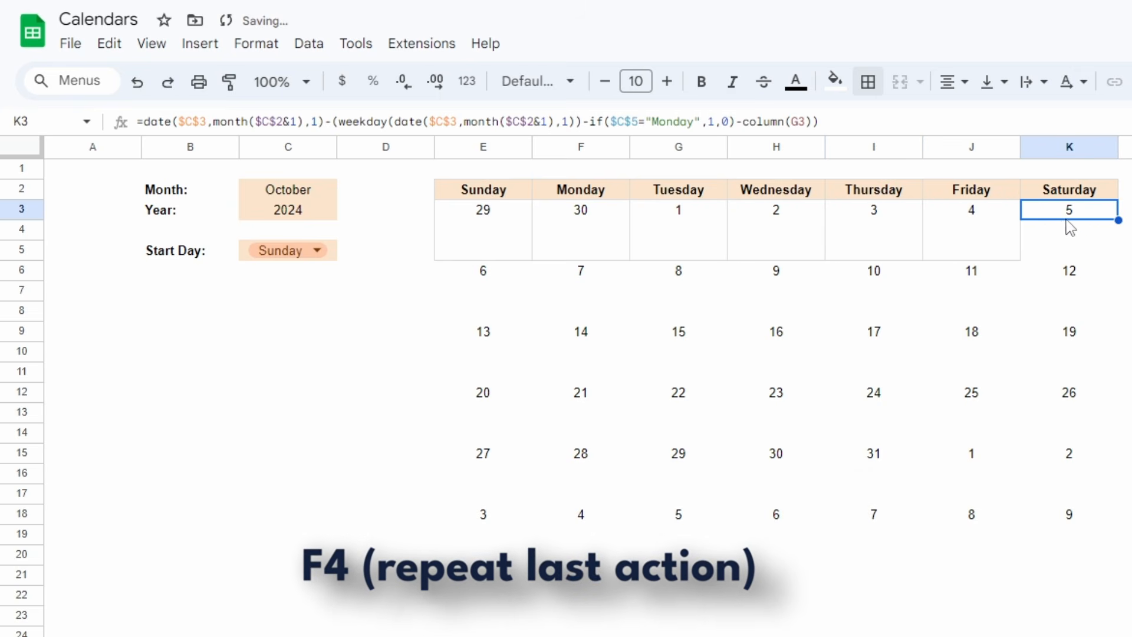
pyautogui.press('F4')
# Copy the first week's day-block borders onto the remaining weeks down to row 20.
pyautogui.hotkey('ctrl', 'c')
pyautogui.moveTo(1083, 218); pyautogui.dragTo(1048, 316)
pyautogui.click(469, 277)
pyautogui.hotkey('ctrl', 'shift', 'v')
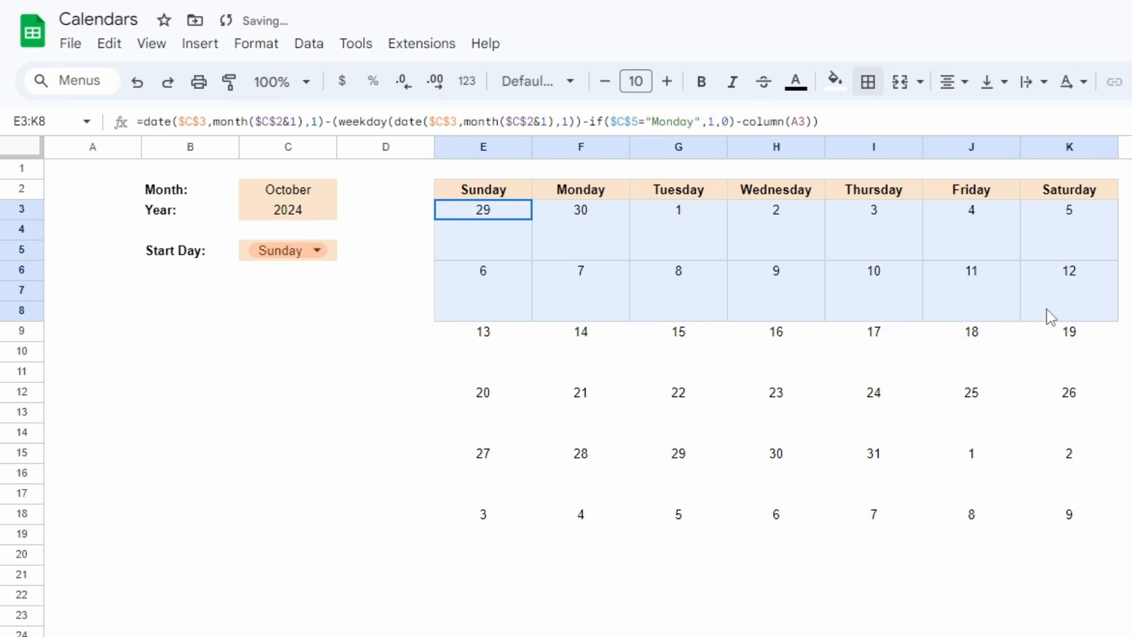
pyautogui.hotkey('ctrl', 'c')
pyautogui.click(463, 330)
pyautogui.hotkey('ctrl', 'shift', 'v')
pyautogui.click(466, 455)
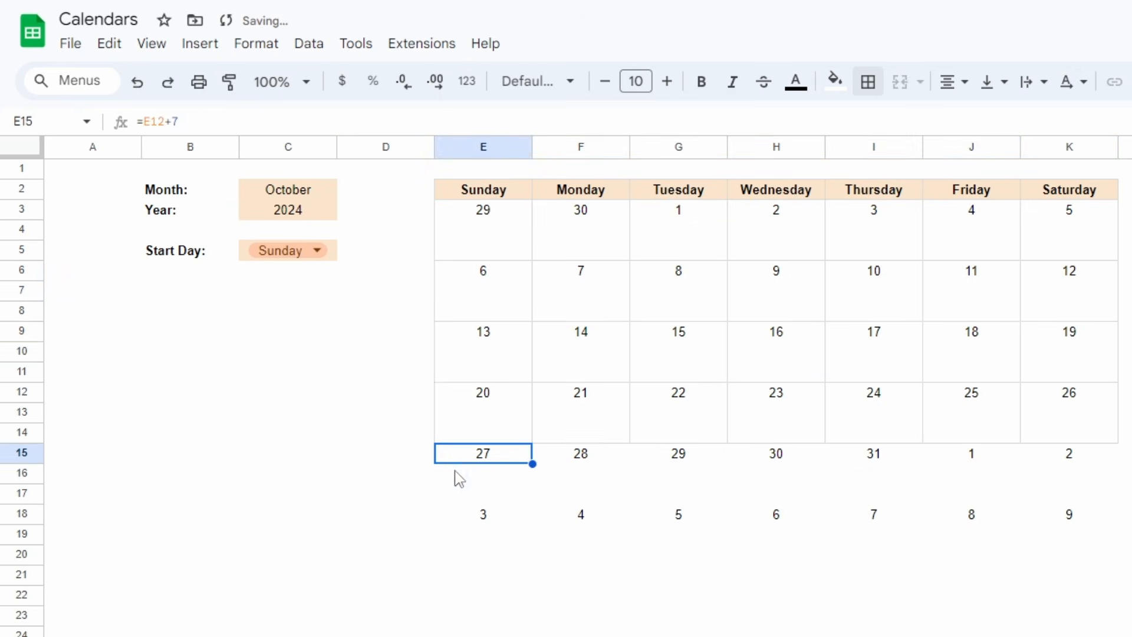
pyautogui.hotkey('ctrl', 'shift', 'v')
# Enter the events "Dr Appt" under October 1 in G4 and "Kung fu Tournament" under October 26 in K13.
pyautogui.click(476, 238)
pyautogui.press('Right')
pyautogui.press('Right')
pyautogui.write('Dr')
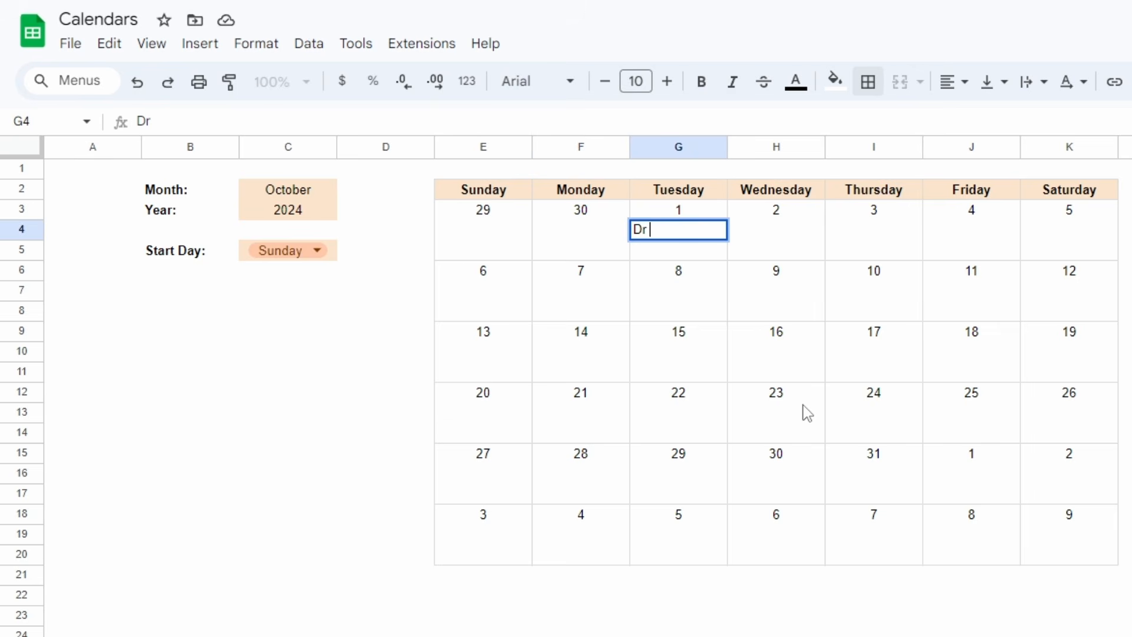
pyautogui.press('Return')
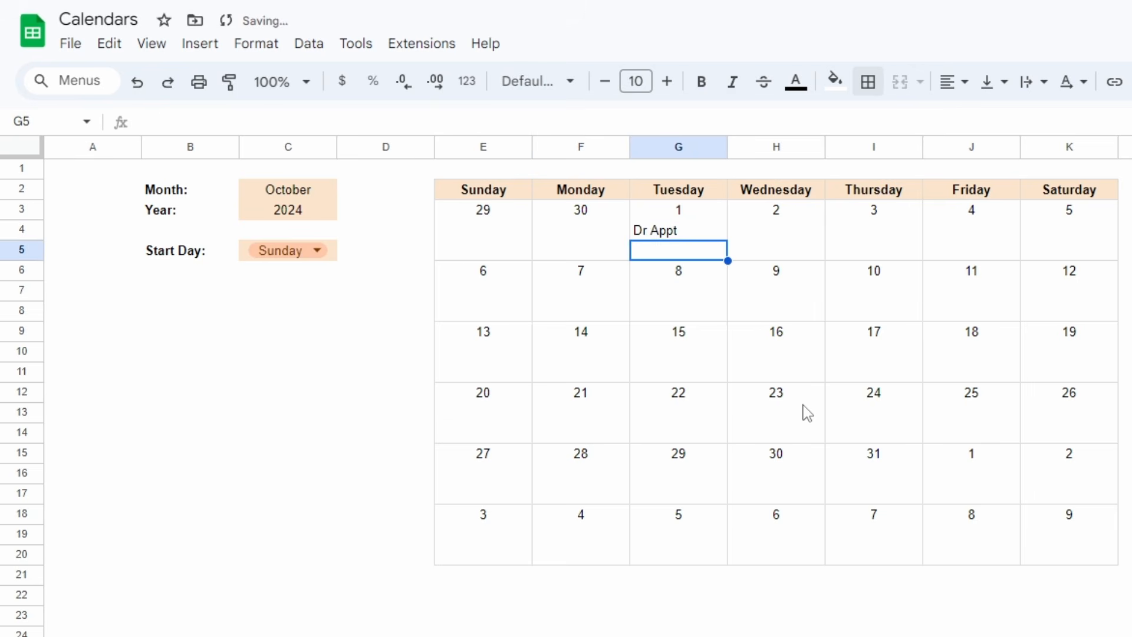
pyautogui.click(1065, 413)
pyautogui.write('Kung fu Tournament')
pyautogui.hotkey('ctrl', 'Return')
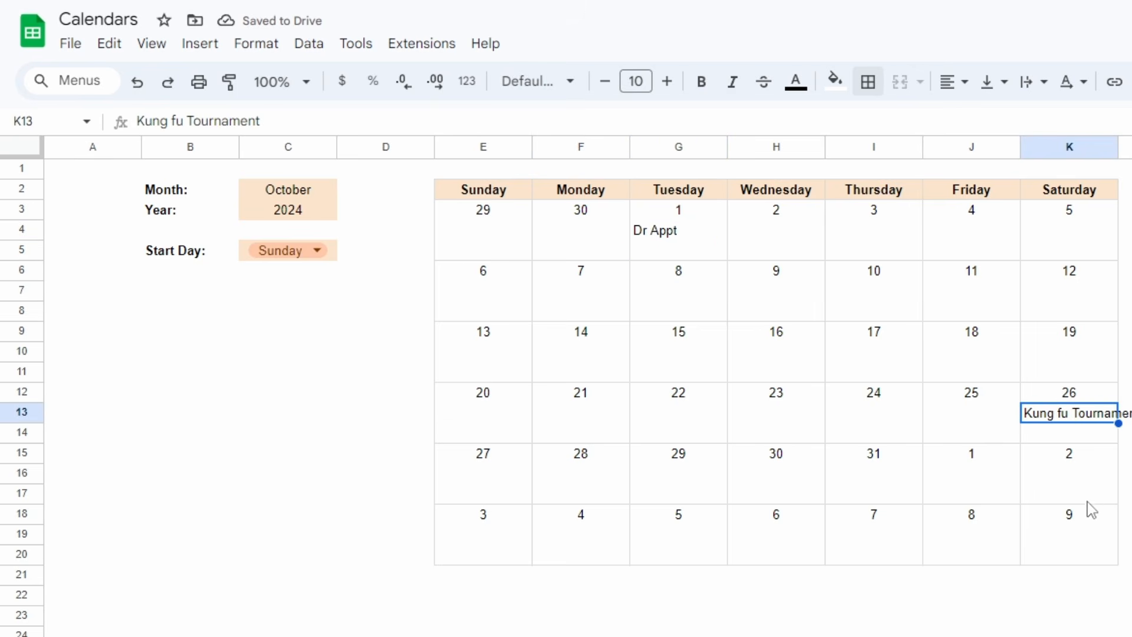
# Merge K13:K14 and format the tournament entry with wrapped text and top vertical alignment.
pyautogui.keyDown('shift'); pyautogui.click(1082, 439); pyautogui.keyUp('shift')
pyautogui.click(913, 82)
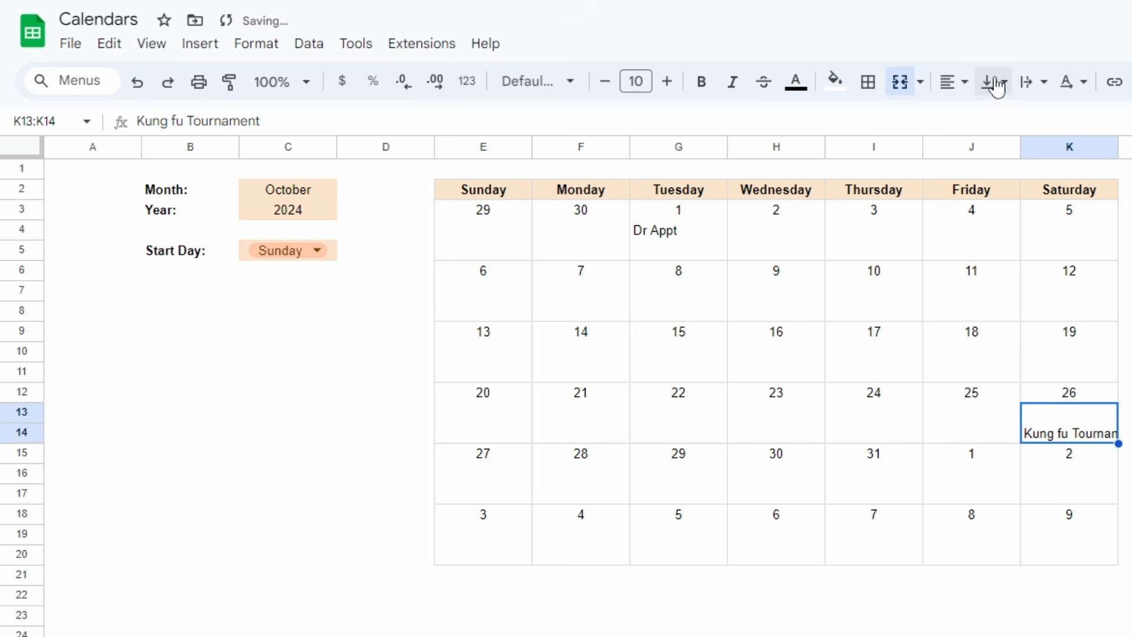
pyautogui.click(1033, 82)
pyautogui.click(1060, 118)
pyautogui.click(989, 89)
pyautogui.click(994, 119)
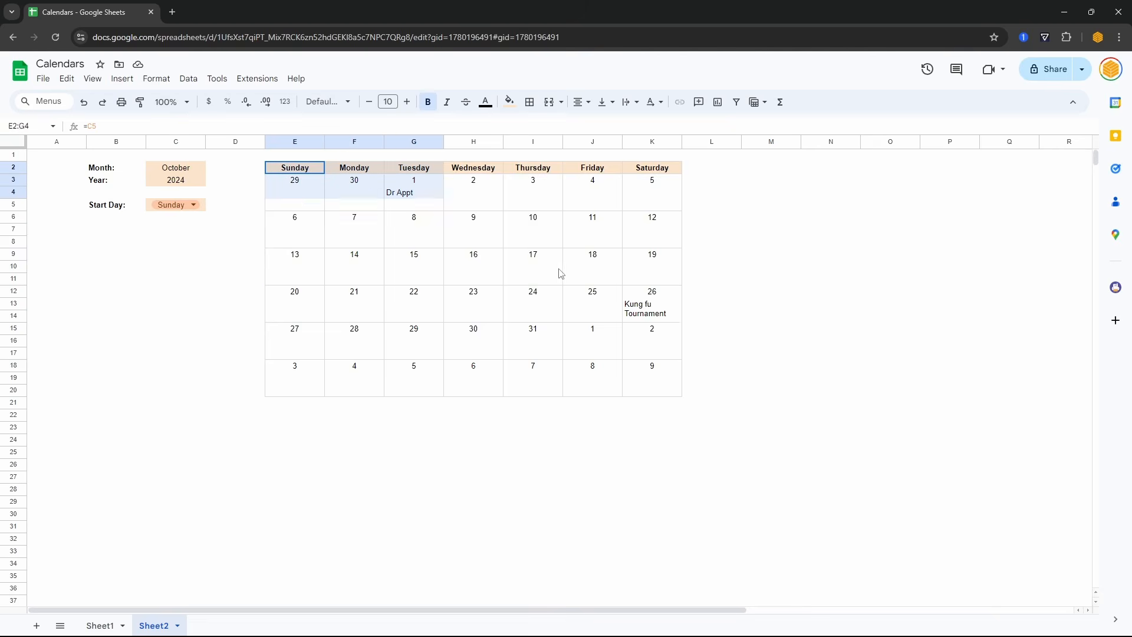
# Move the whole calendar block E2:K20 so it starts at B7, below the input cells.
pyautogui.moveTo(295, 168); pyautogui.dragTo(647, 389)
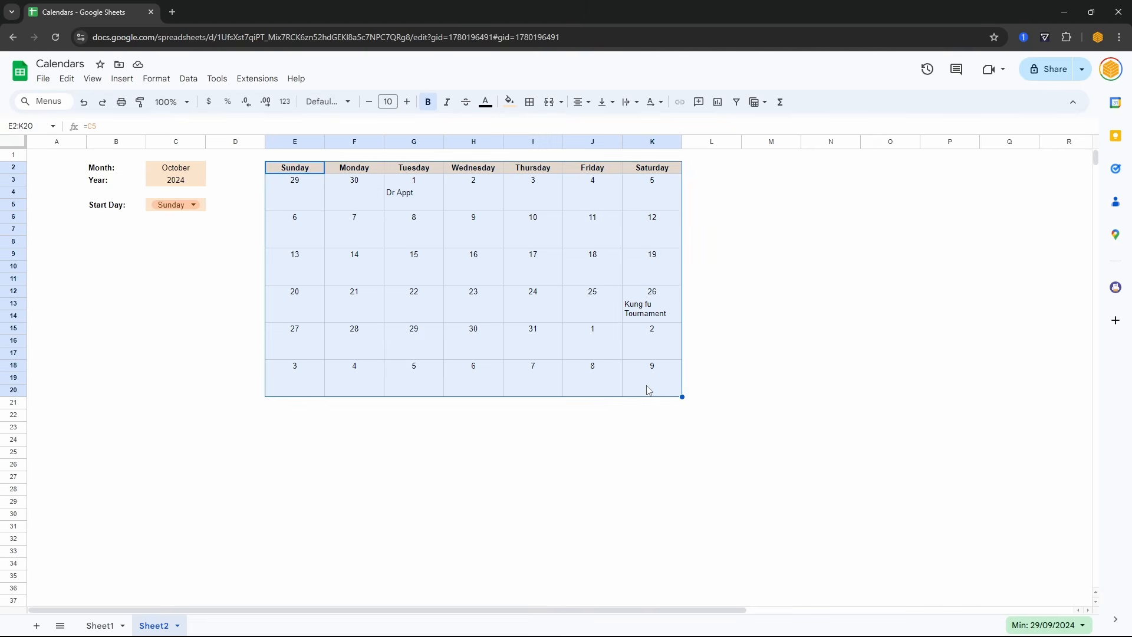
pyautogui.click(94, 234)
pyautogui.hotkey('ctrl', 'v')
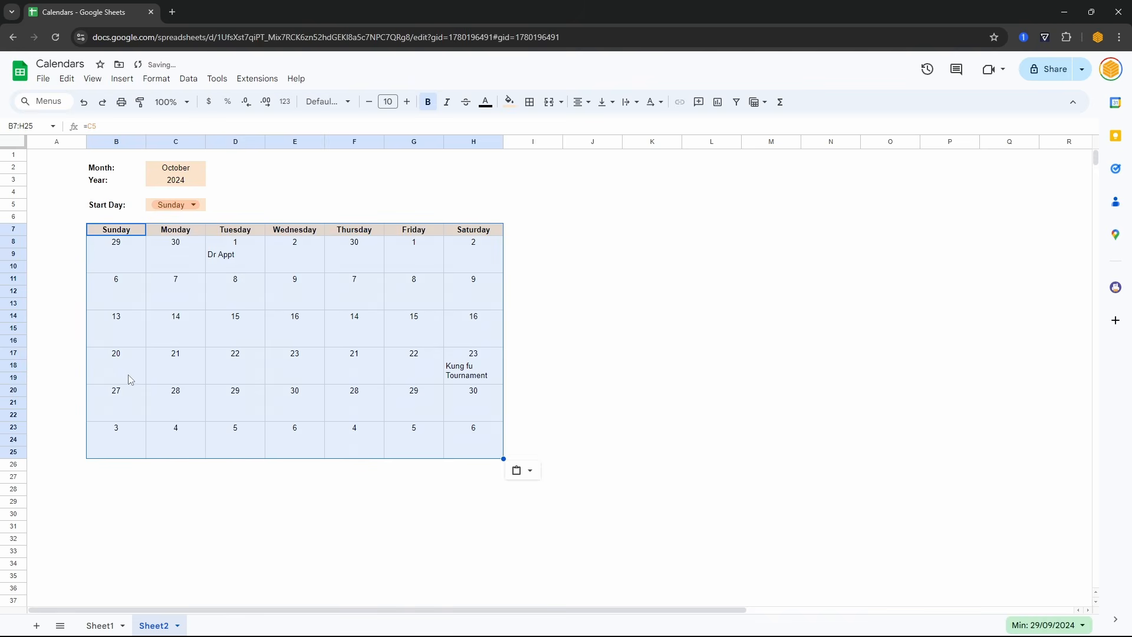
# Move the Start Day label and its dropdown to E2:F2, beside the month and year inputs.
pyautogui.moveTo(112, 204); pyautogui.dragTo(176, 204)
pyautogui.hotkey('ctrl', 'x')
pyautogui.click(283, 168)
pyautogui.hotkey('ctrl', 'v')
# Delete the empty rows 4 and 5 above the calendar and narrow columns A and I.
pyautogui.moveTo(13, 192); pyautogui.dragTo(13, 204)
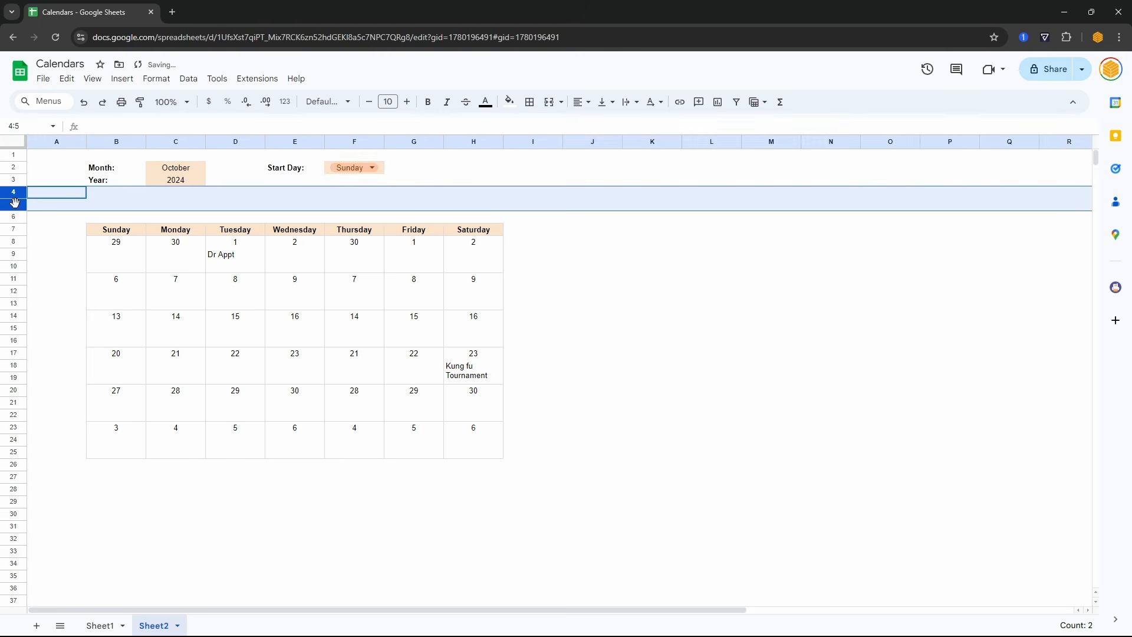
pyautogui.rightClick(13, 204)
pyautogui.click(82, 338)
pyautogui.click(185, 543)
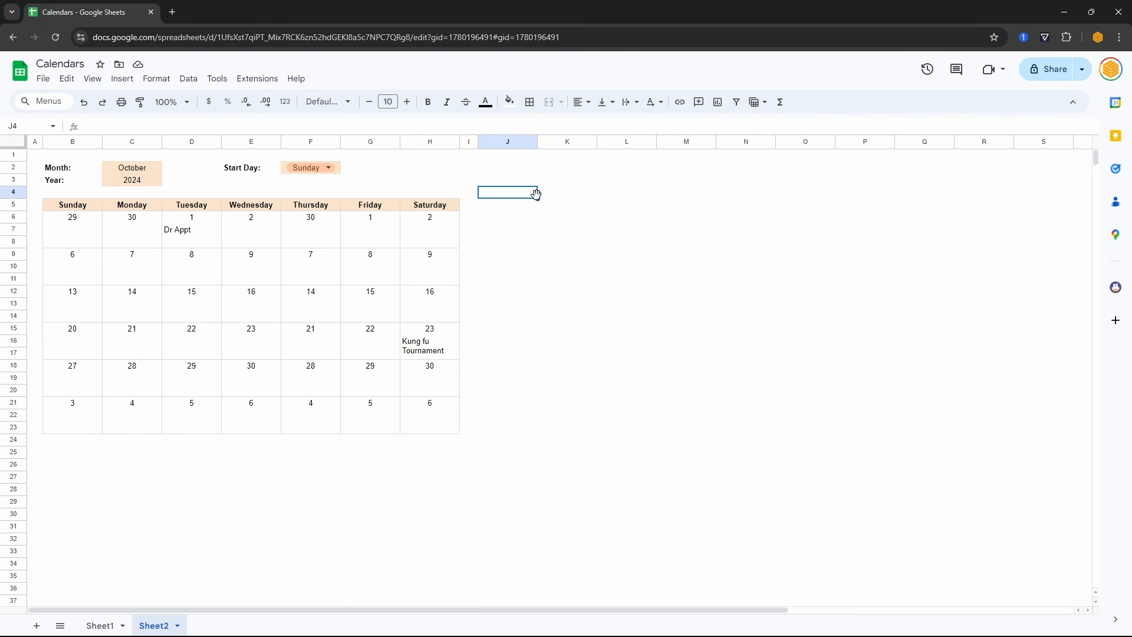
# Enter the title "Details" in J4 and fill J4:N4 with the calendar header's light orange.
pyautogui.hotkey('shift', 'Right')
pyautogui.hotkey('shift', 'Right')
pyautogui.hotkey('shift', 'Right')
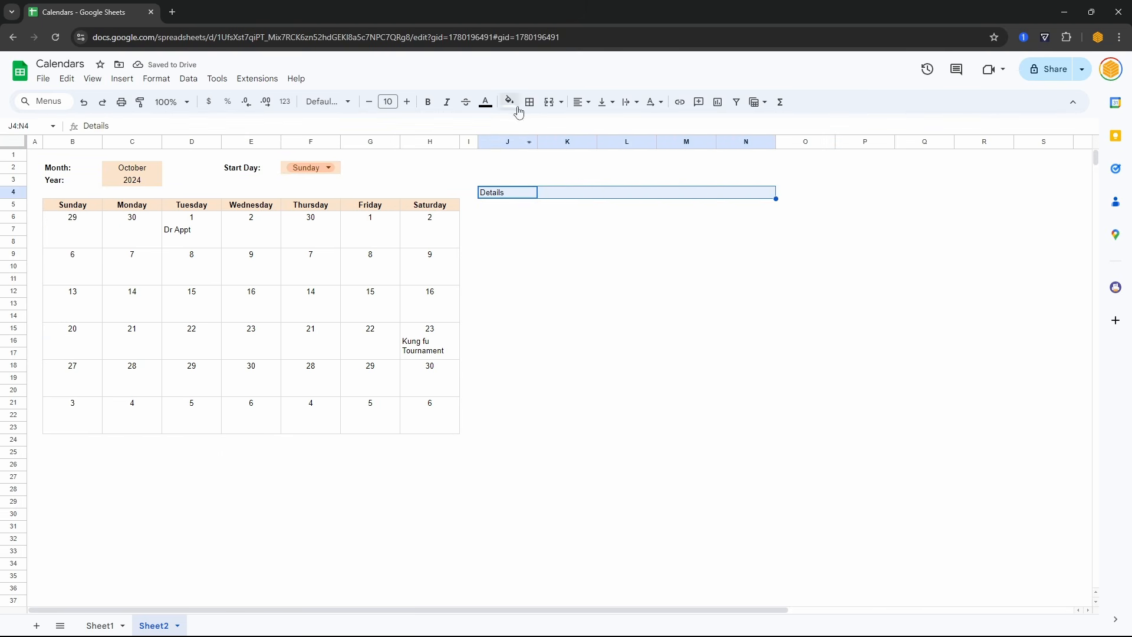
pyautogui.click(517, 108)
pyautogui.click(573, 193)
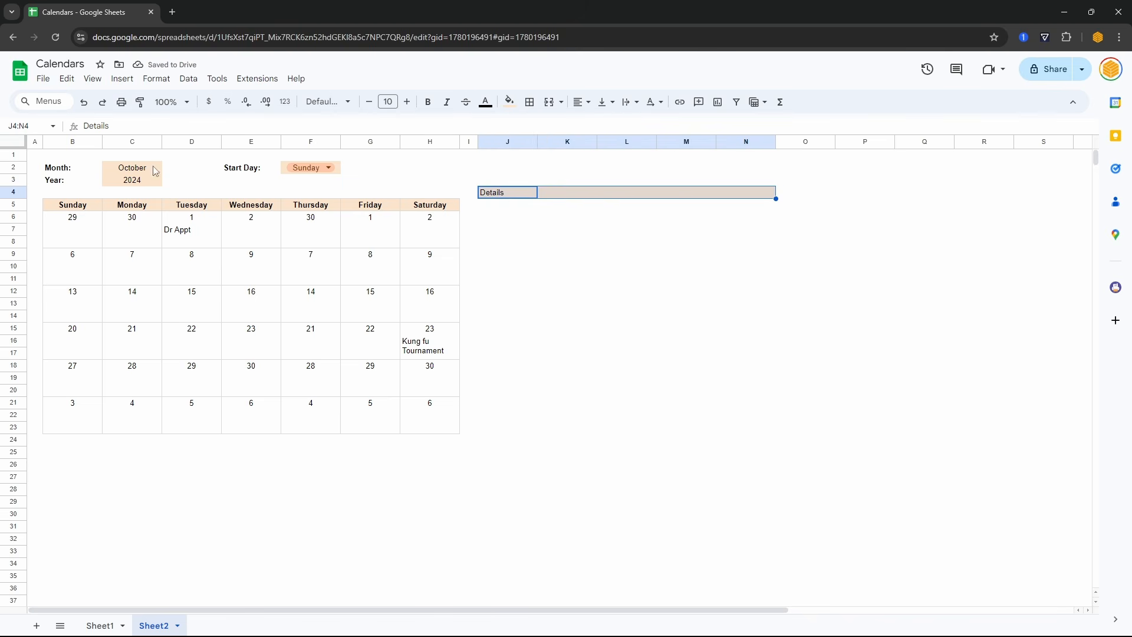
# Merge the Details header into one bold, centred cell and set the sheet's font to Montserrat.
pyautogui.click(549, 102)
pyautogui.click(328, 102)
pyautogui.click(345, 341)
pyautogui.hotkey('ctrl', 'b')
pyautogui.hotkey('ctrl', 'shift', 'e')
# Enter the column headings Item, Date, Frequency and Notes in J5:M5 and fit the Details header to those four columns.
pyautogui.click(509, 207)
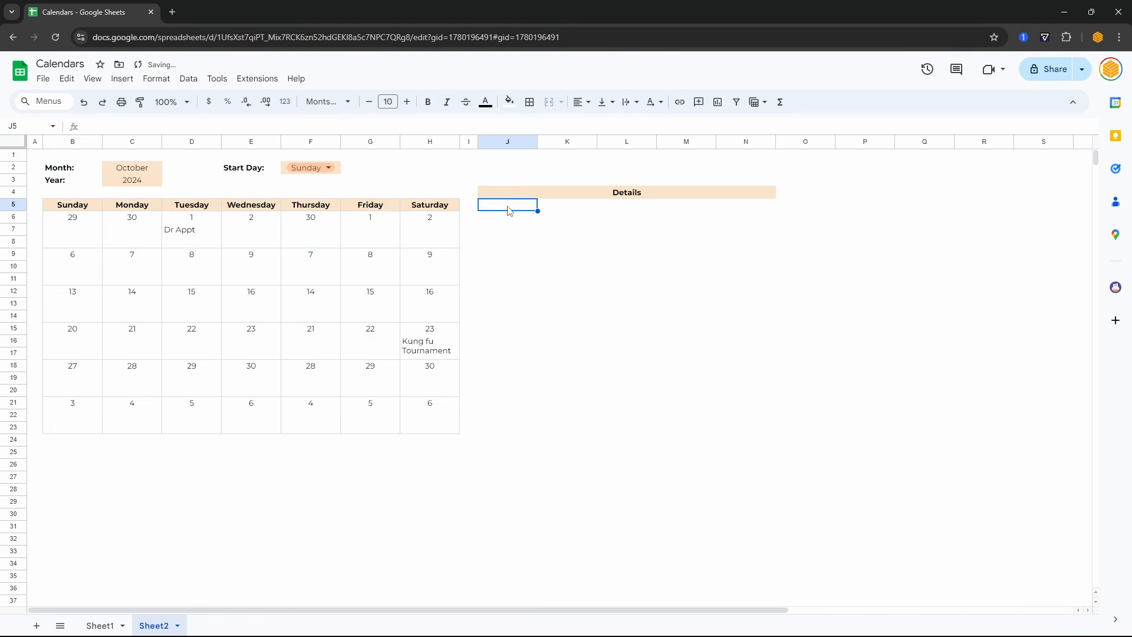
pyautogui.write('Frequency')
pyautogui.press('Tab')
pyautogui.write('Notes')
pyautogui.click(549, 102)
pyautogui.moveTo(507, 192); pyautogui.dragTo(685, 193)
# Add the first details record in row 6: item "Dr Appt", date 1/10/2024 and frequency "One-off".
pyautogui.click(501, 218)
pyautogui.write('Dr Appt')
pyautogui.press('Tab')
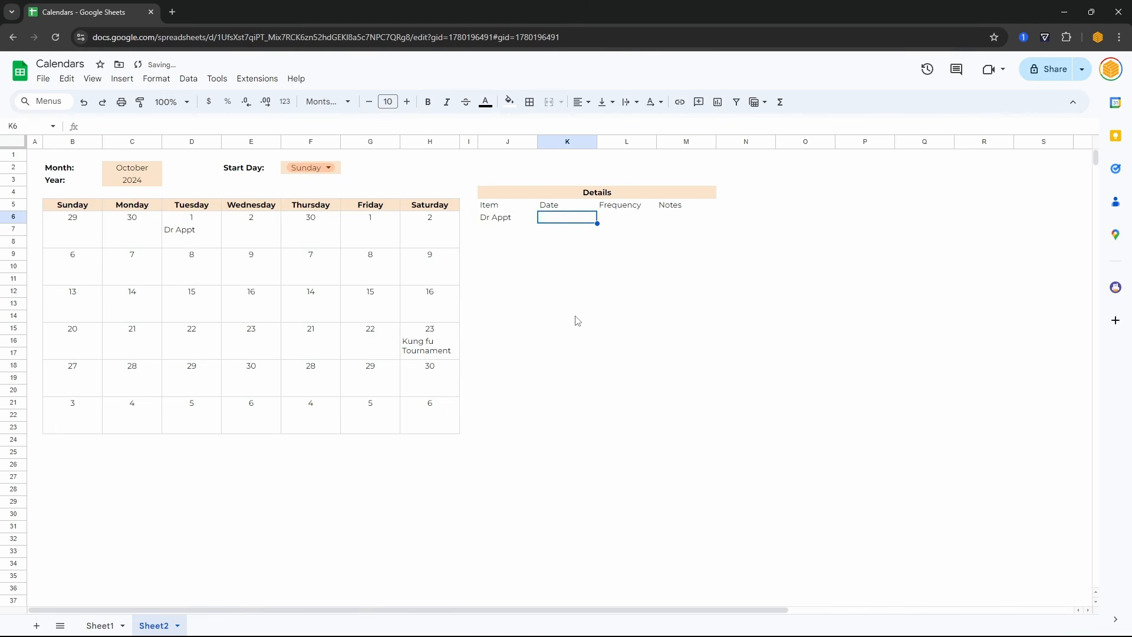
pyautogui.write('1/10/2024')
pyautogui.press('Tab')
pyautogui.write('One-off')
pyautogui.press('Return')
pyautogui.press('Up')
pyautogui.press('Right')
pyautogui.press('Right')
pyautogui.press('Right')
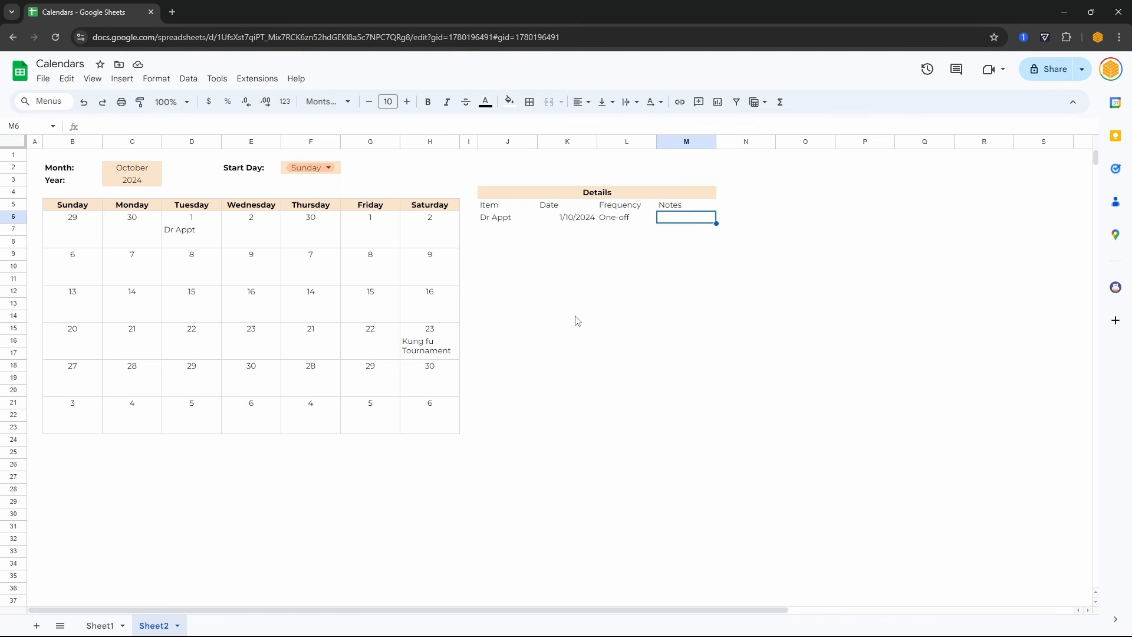
# Make the Item, Date, Frequency and Notes headings in J5:M5 bold with a light orange fill.
pyautogui.press('Left')
pyautogui.press('Left')
pyautogui.press('Left')
pyautogui.press('Down')
pyautogui.press('Up')
pyautogui.press('Right')
pyautogui.press('Right')
pyautogui.press('Right')
pyautogui.hotkey('ctrl', 'b')
pyautogui.click(509, 102)
# Apply borders to all cells of the details table, J4:M23.
pyautogui.moveTo(519, 192); pyautogui.dragTo(678, 427)
pyautogui.click(538, 173)
pyautogui.click(529, 102)
pyautogui.click(513, 218)
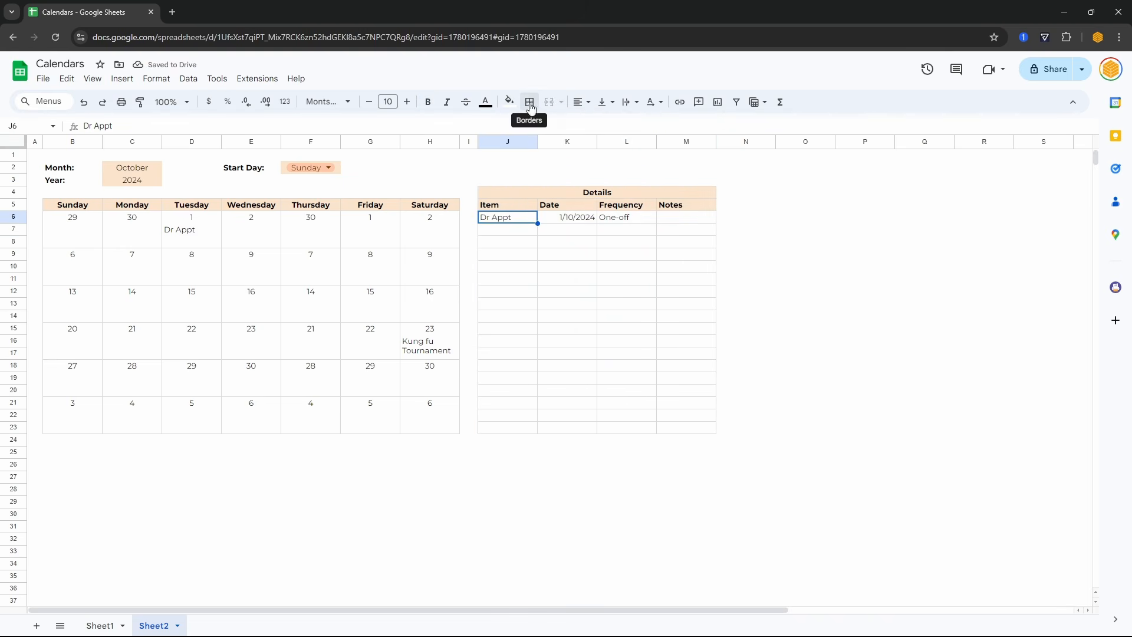
# Apply dotted vertical inner borders between the columns of the details table's entry rows, J6:M23.
pyautogui.click(529, 102)
pyautogui.click(639, 146)
pyautogui.click(667, 223)
pyautogui.moveTo(516, 218); pyautogui.dragTo(683, 428)
pyautogui.click(595, 127)
pyautogui.click(529, 102)
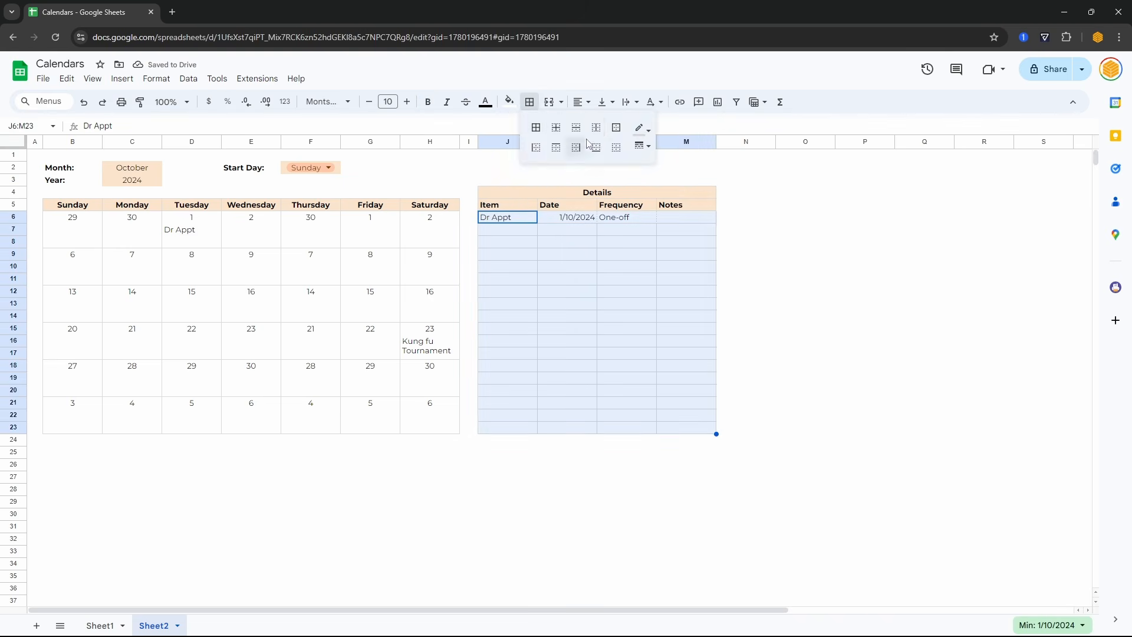
pyautogui.click(596, 128)
# Add the second details record in row 7 with item "Kung fu tournament" and date 26/10/24.
pyautogui.click(511, 340)
pyautogui.click(523, 231)
pyautogui.write('Kung fu tournament')
pyautogui.press('Tab')
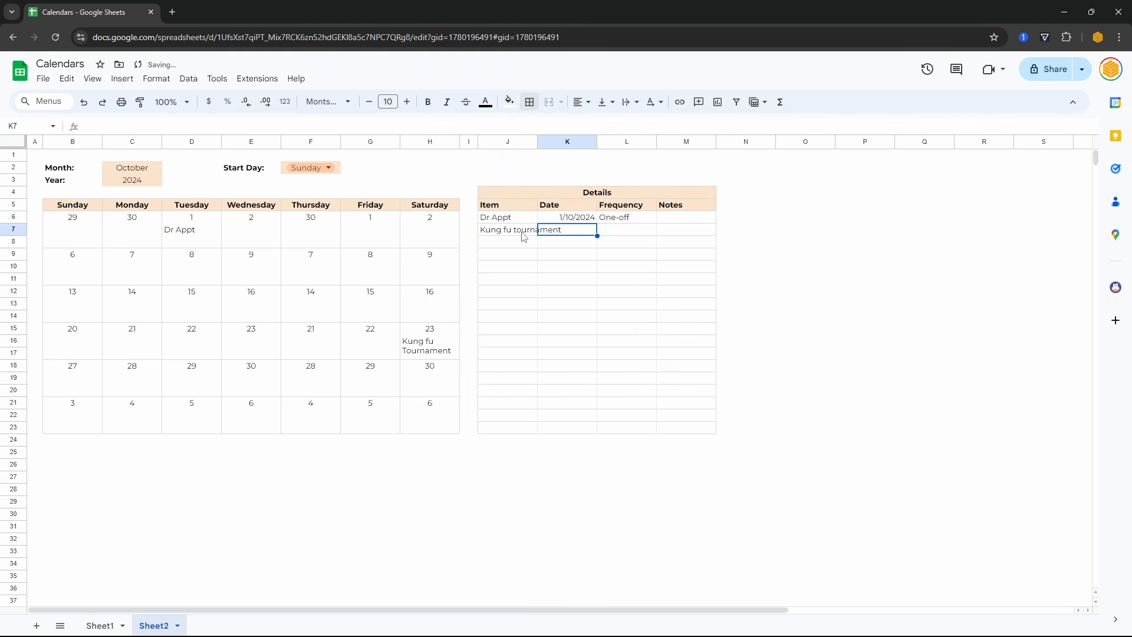
pyautogui.write('26/10/24')
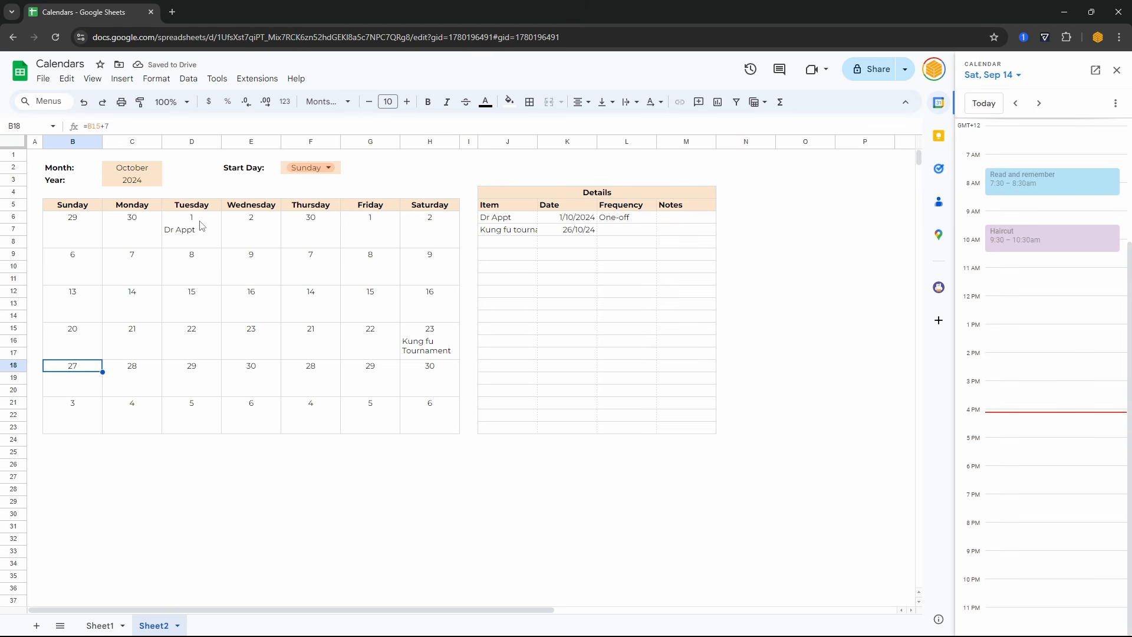
# Fill the date formula from B6 across the calendar's first week to H6.
pyautogui.click(200, 222)
pyautogui.moveTo(94, 223); pyautogui.dragTo(427, 227)
pyautogui.hotkey('ctrl', 'r')
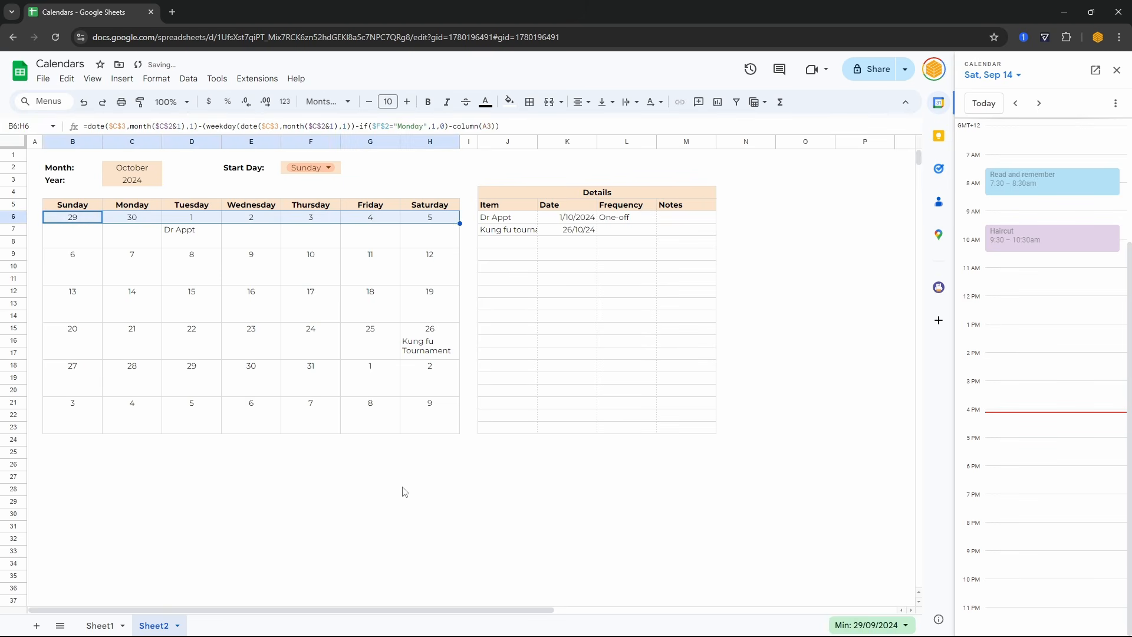
pyautogui.click(444, 332)
pyautogui.click(439, 352)
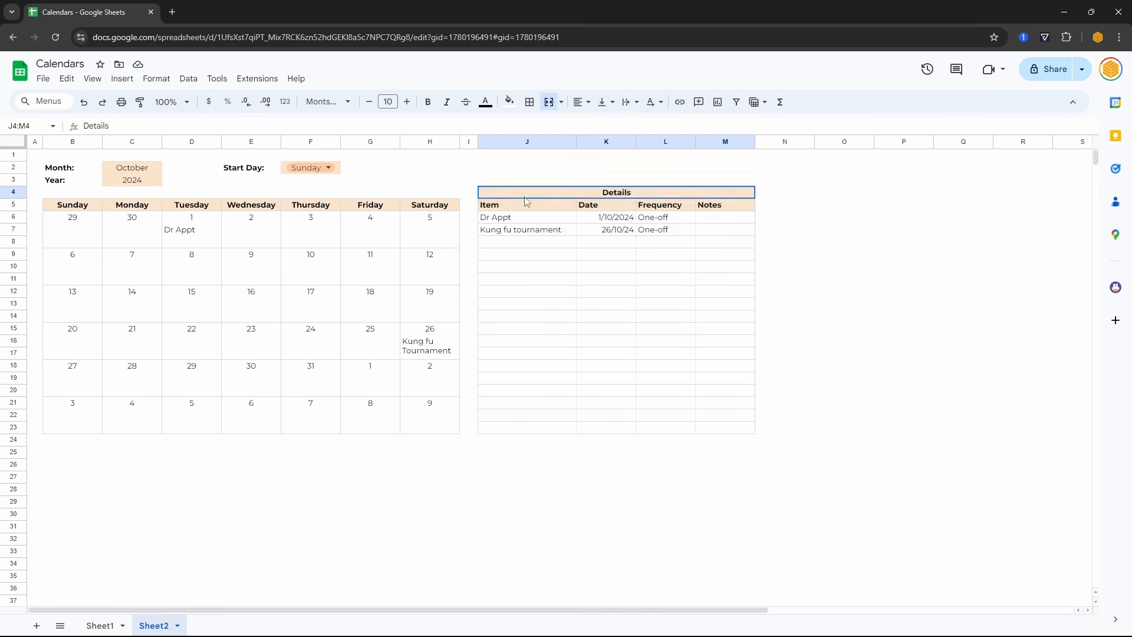
pyautogui.moveTo(530, 195); pyautogui.dragTo(625, 419)
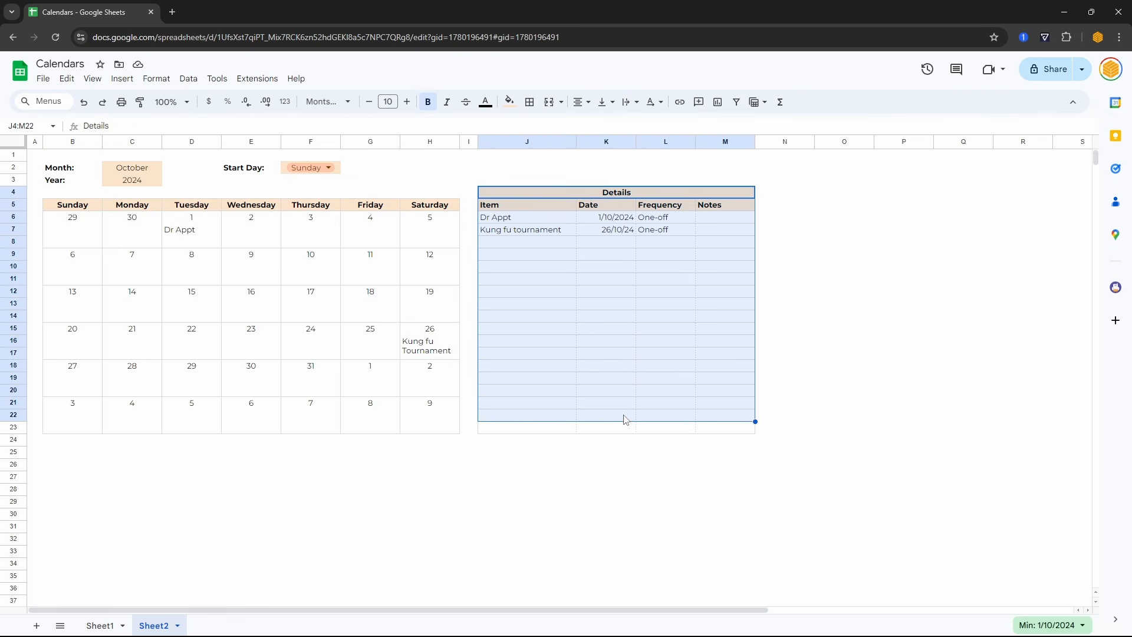
pyautogui.click(77, 246)
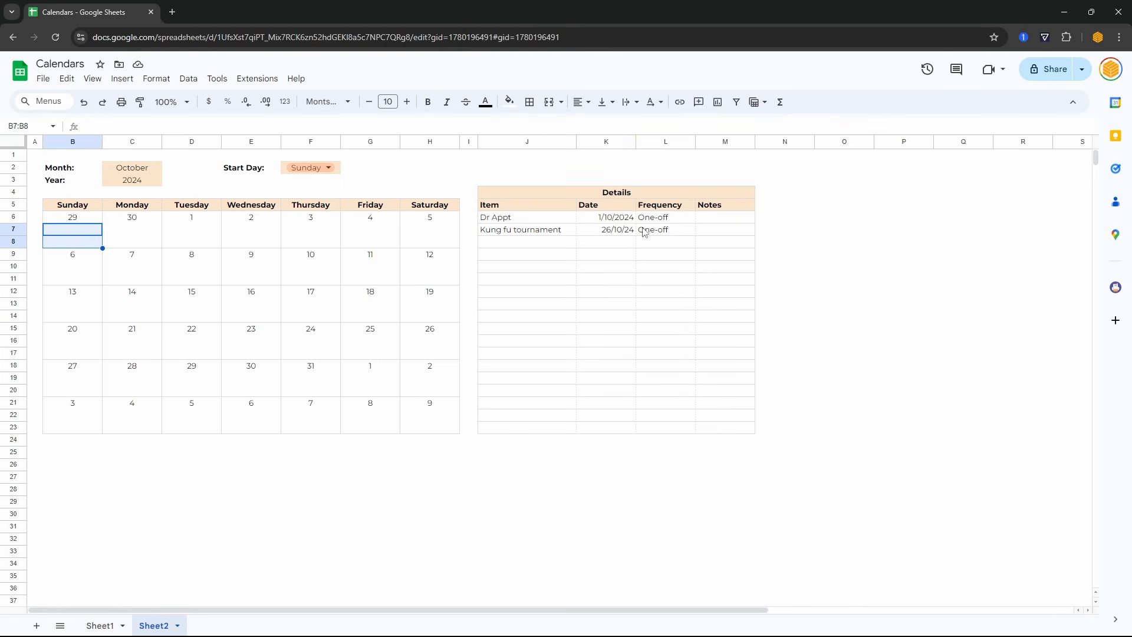
pyautogui.moveTo(498, 221); pyautogui.dragTo(701, 280)
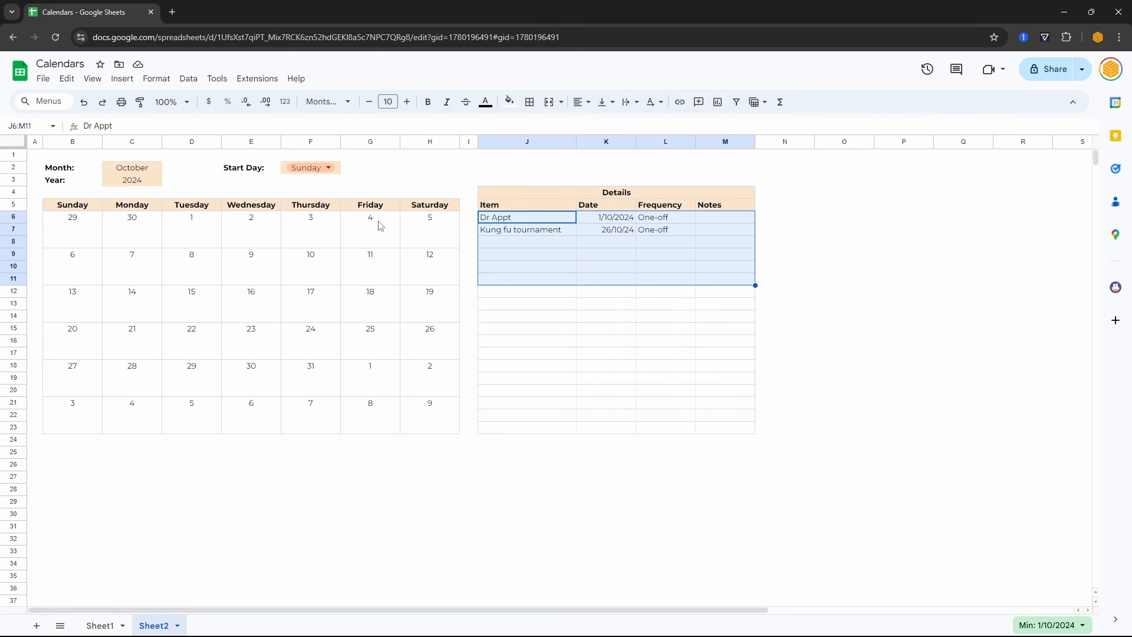
pyautogui.moveTo(438, 237); pyautogui.dragTo(71, 367)
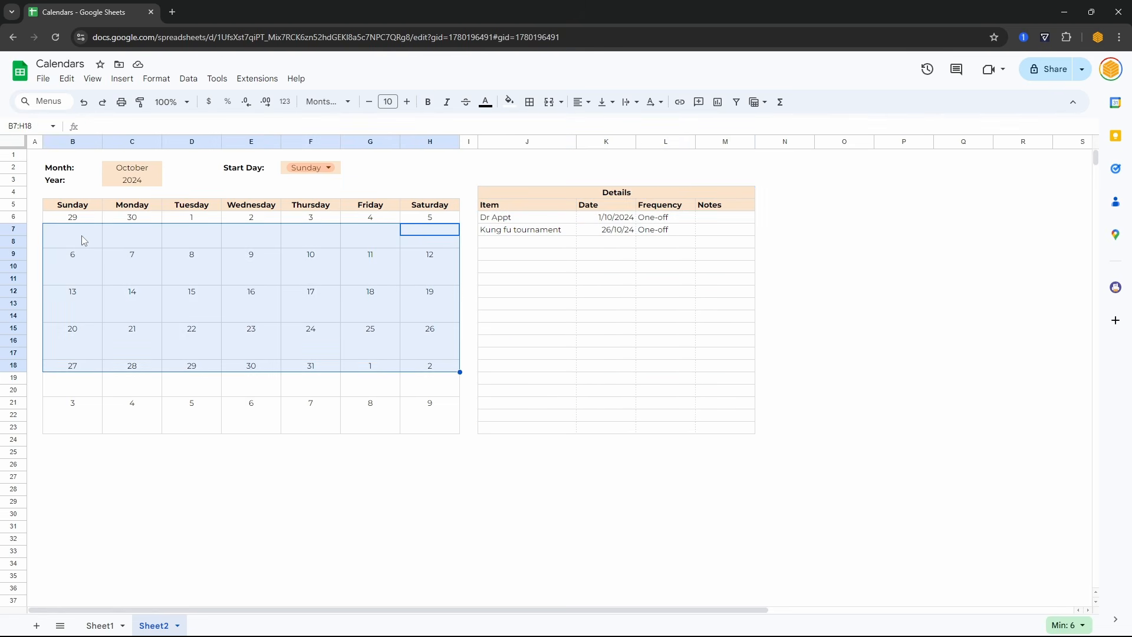
# Merge the two blank cells under each date of the first week, from B7:B8 to H7:H8.
pyautogui.click(83, 233)
pyautogui.click(123, 239)
pyautogui.click(200, 235)
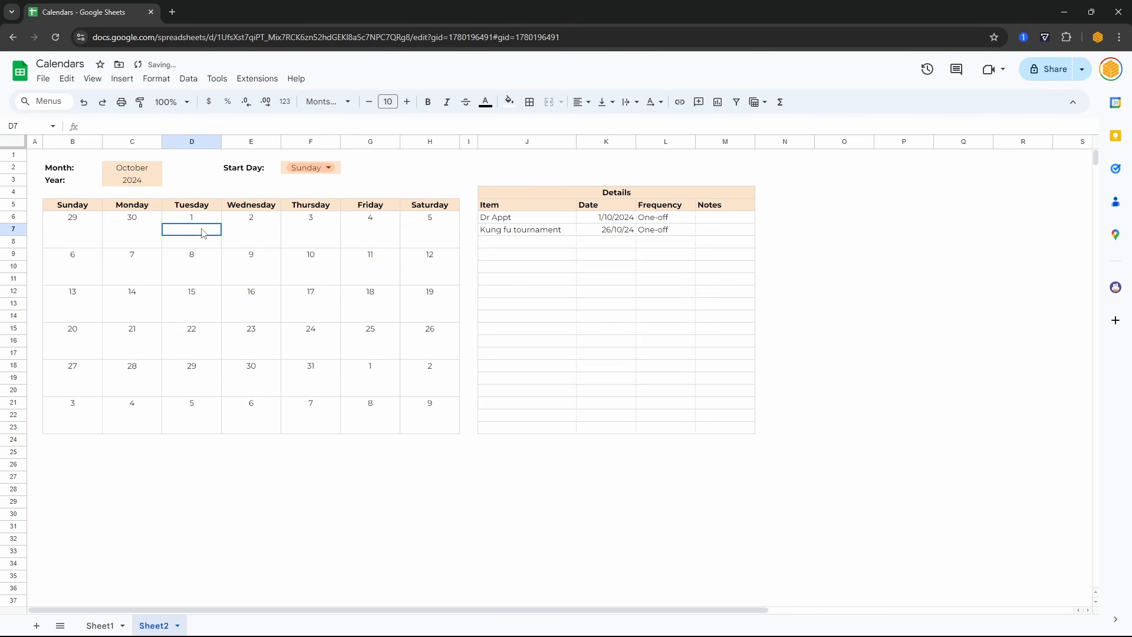
pyautogui.moveTo(130, 230); pyautogui.dragTo(141, 242)
pyautogui.click(548, 102)
pyautogui.moveTo(370, 230); pyautogui.dragTo(372, 241)
pyautogui.click(549, 102)
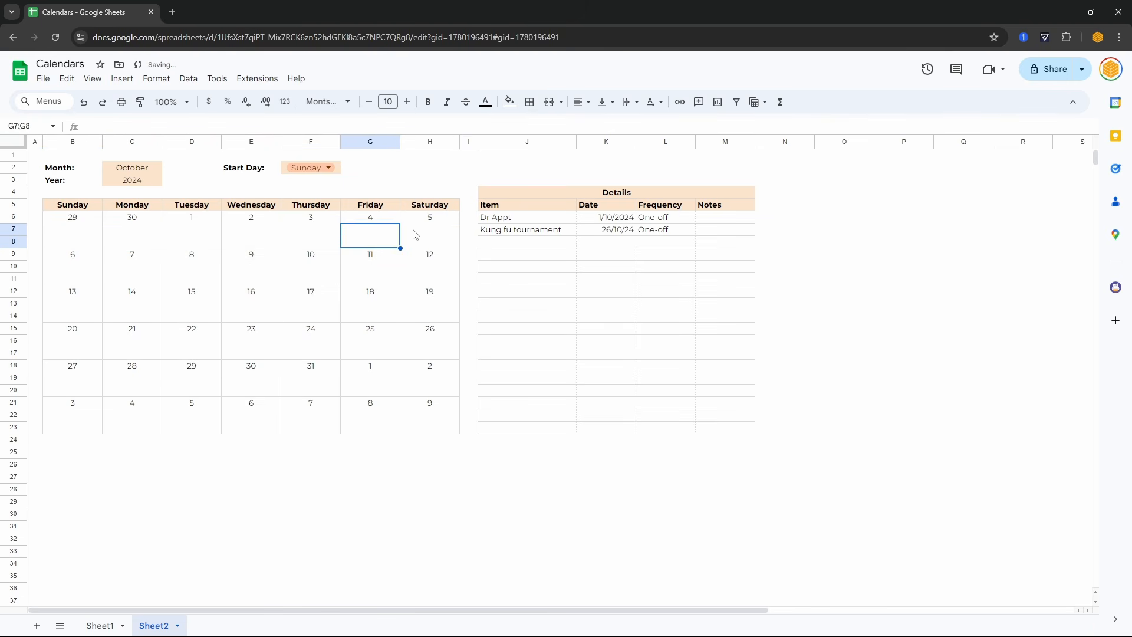
pyautogui.moveTo(424, 230); pyautogui.dragTo(429, 241)
pyautogui.click(548, 102)
# Copy the merged blank cells B7:H8 into the blank rows under the dates of the following weeks.
pyautogui.hotkey('ctrl', 'c')
pyautogui.moveTo(74, 235); pyautogui.dragTo(412, 240)
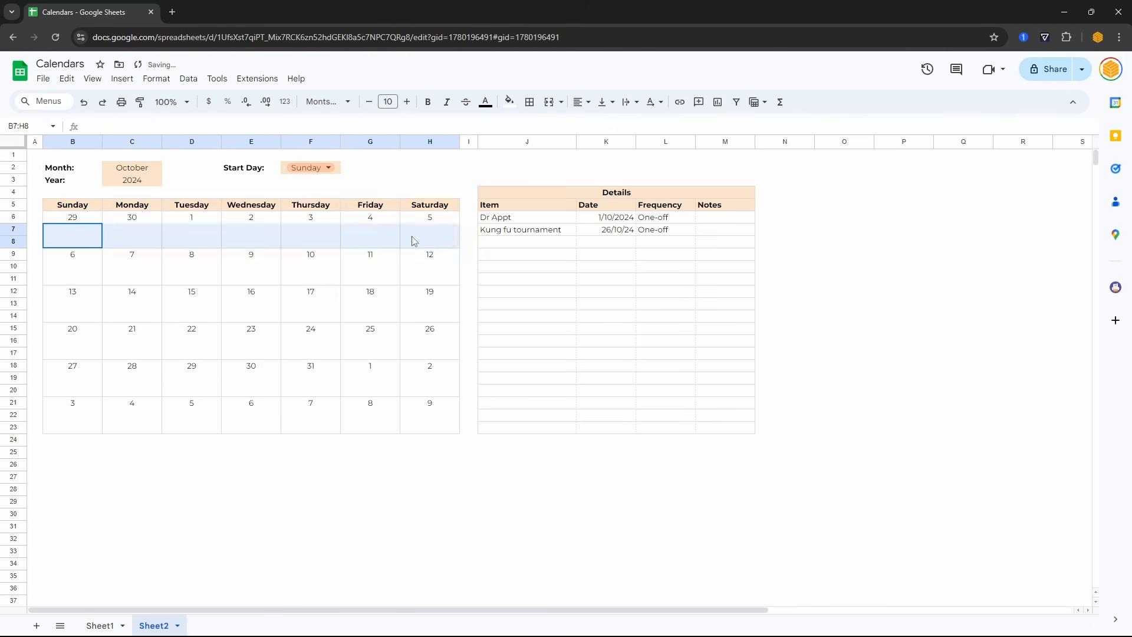
pyautogui.click(70, 308)
pyautogui.hotkey('ctrl', 'v')
pyautogui.click(68, 345)
pyautogui.hotkey('ctrl', 'v')
pyautogui.click(69, 417)
pyautogui.hotkey('ctrl', 'v')
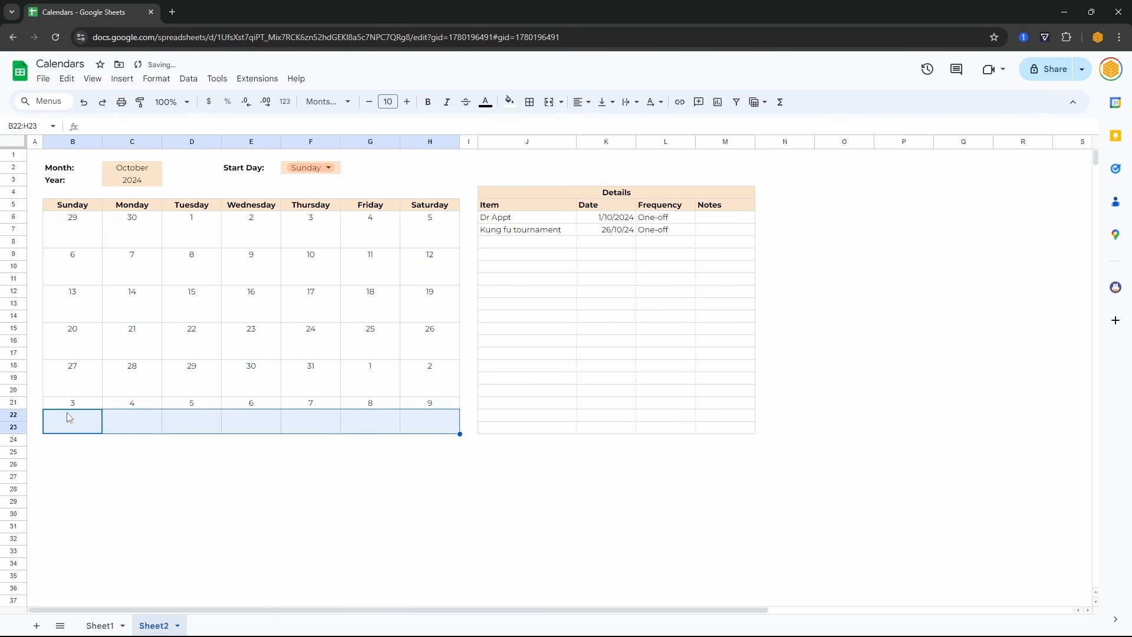
# Start a FILTER formula in B7 with the Item column $J$6:$J$23 as its absolute range.
pyautogui.click(92, 239)
pyautogui.write('=filter(')
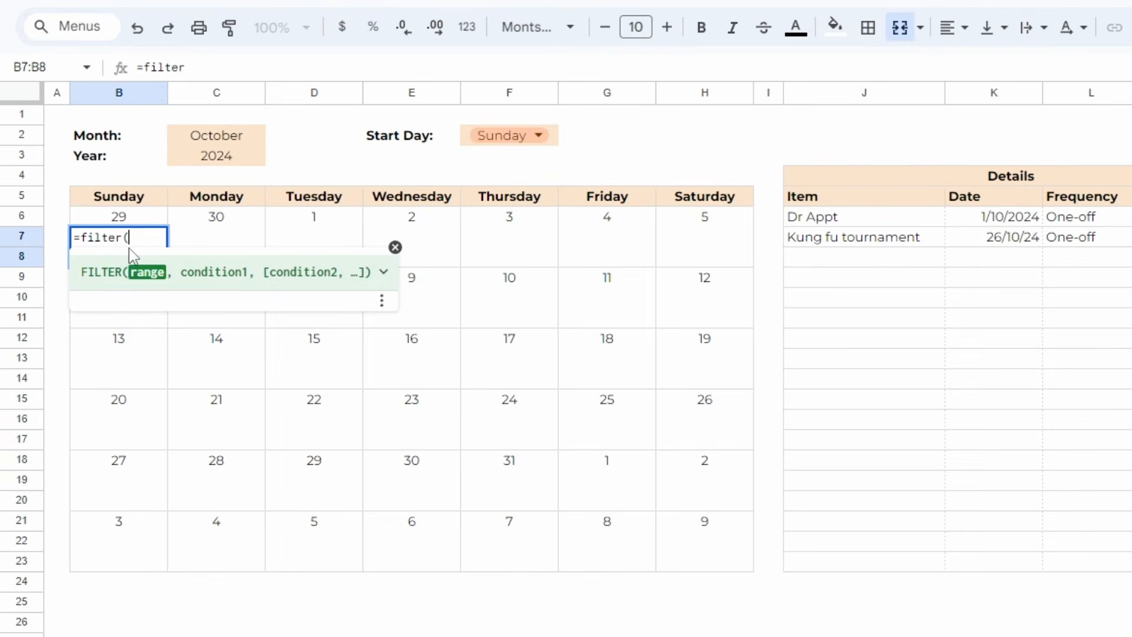
pyautogui.click(559, 220)
pyautogui.moveTo(918, 222); pyautogui.dragTo(900, 565)
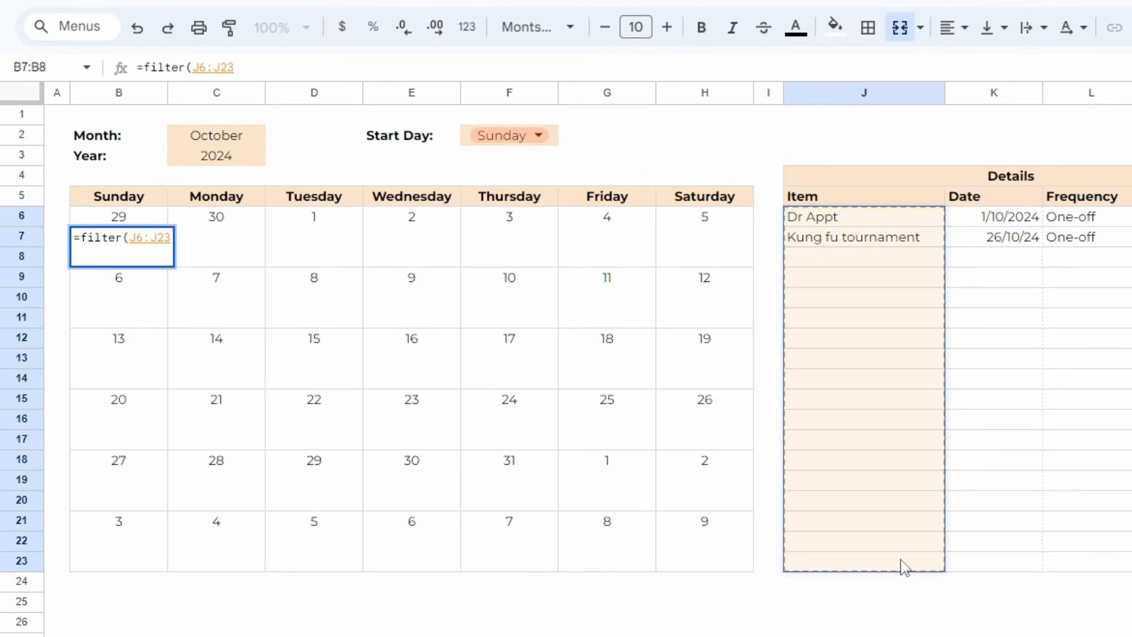
pyautogui.press('F4')
pyautogui.write(',')
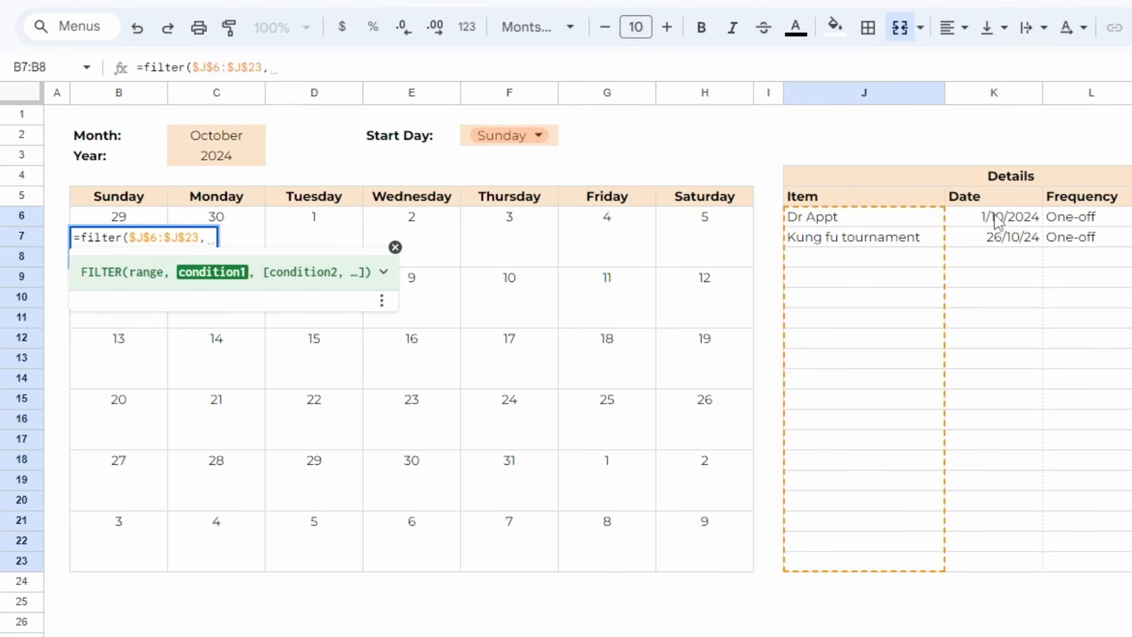
# Complete the FILTER formula in B7 with the condition $K$6:$K$23=B6, locking the Date range as absolute.
pyautogui.click(996, 221)
pyautogui.moveTo(1001, 237); pyautogui.dragTo(994, 570)
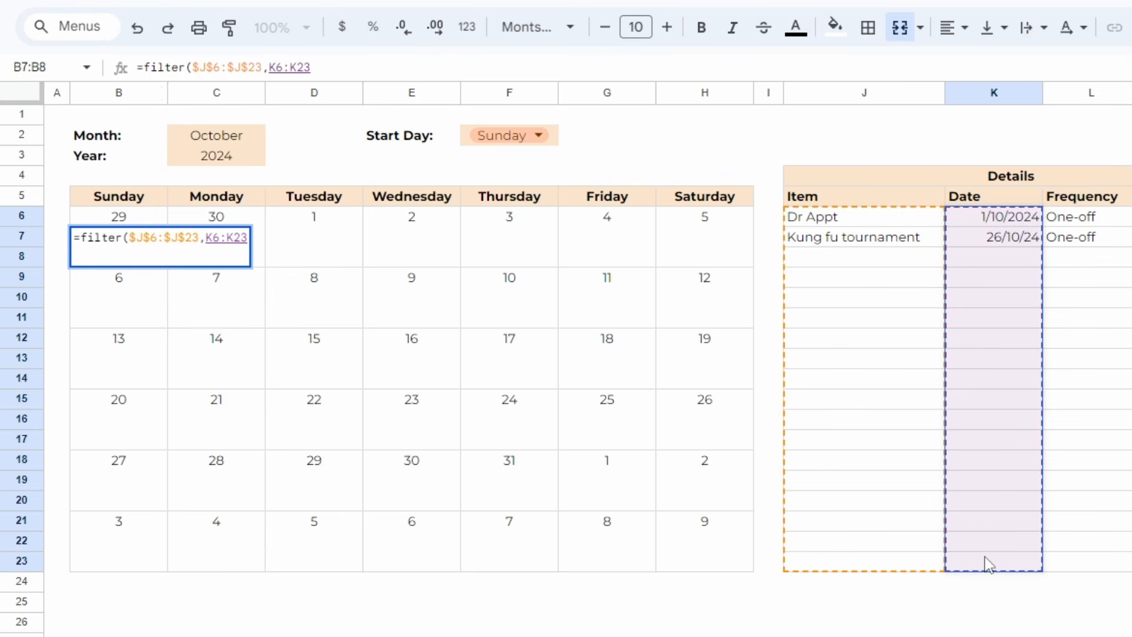
pyautogui.write('=')
pyautogui.click(119, 219)
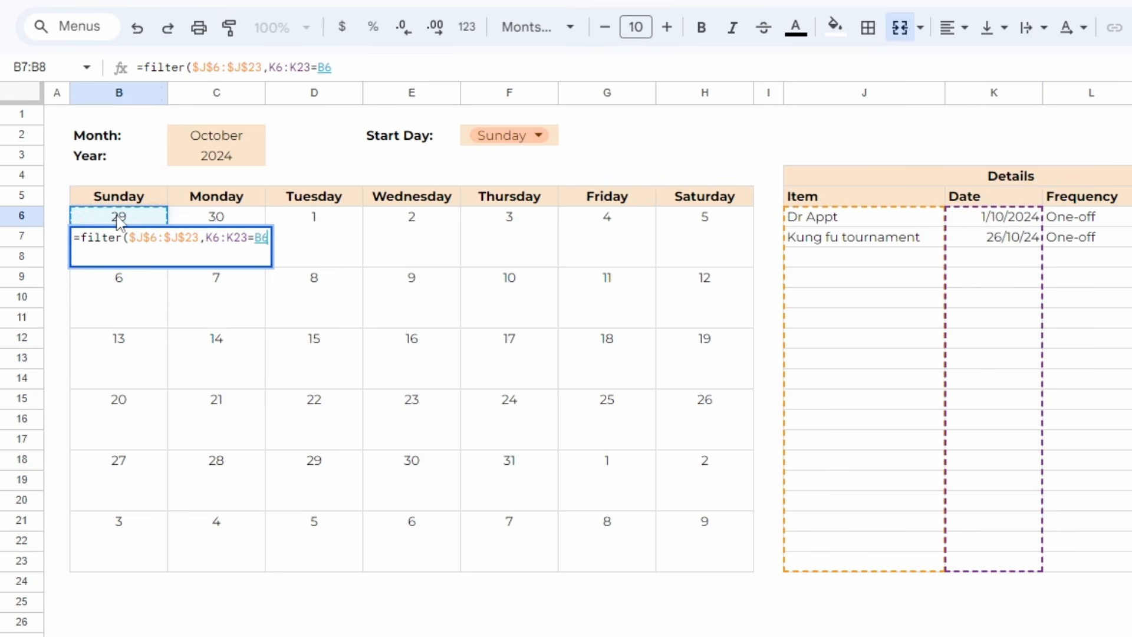
pyautogui.click(241, 236)
pyautogui.press('F4')
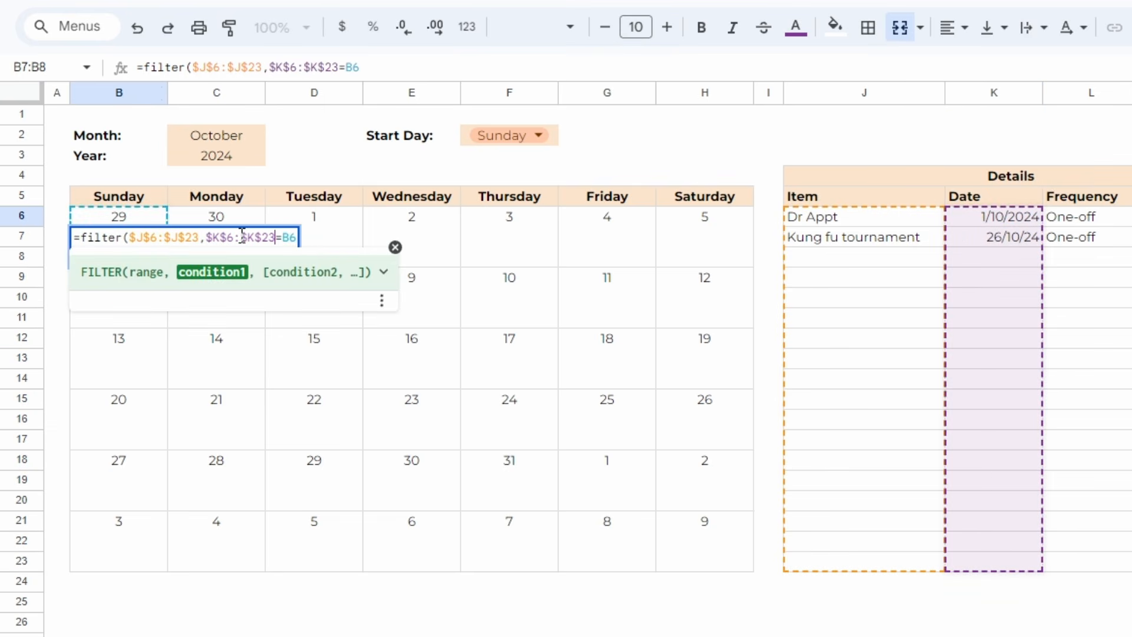
pyautogui.click(291, 237)
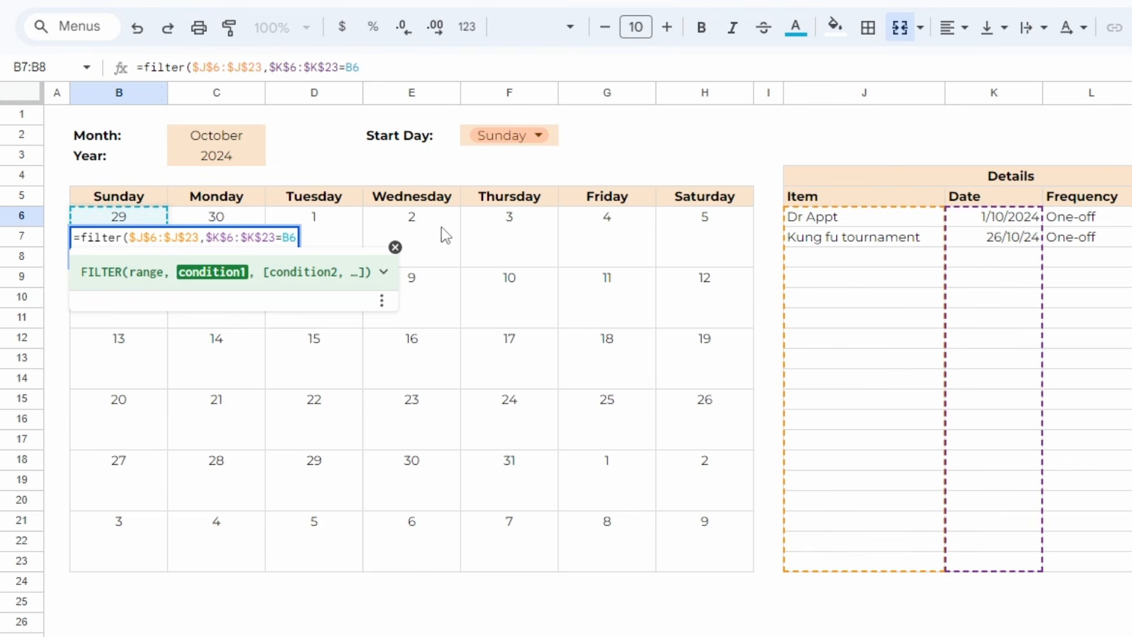
pyautogui.press('Return')
# Wrap the FILTER formula in B7 in IFNA so days without matching items stay blank.
pyautogui.press('Up')
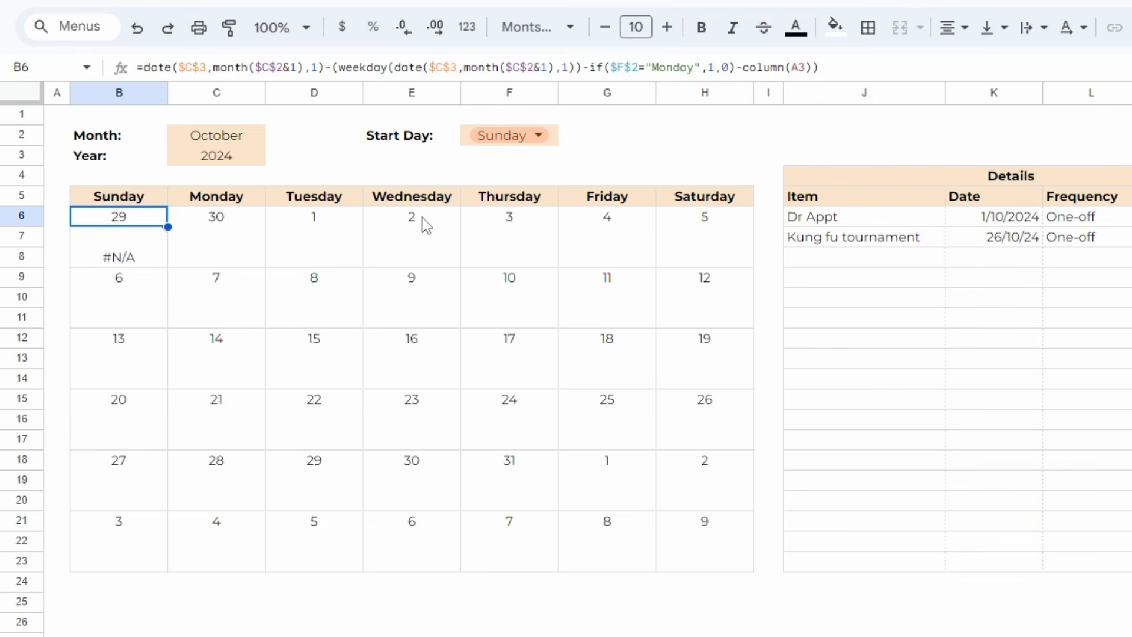
pyautogui.press('Down')
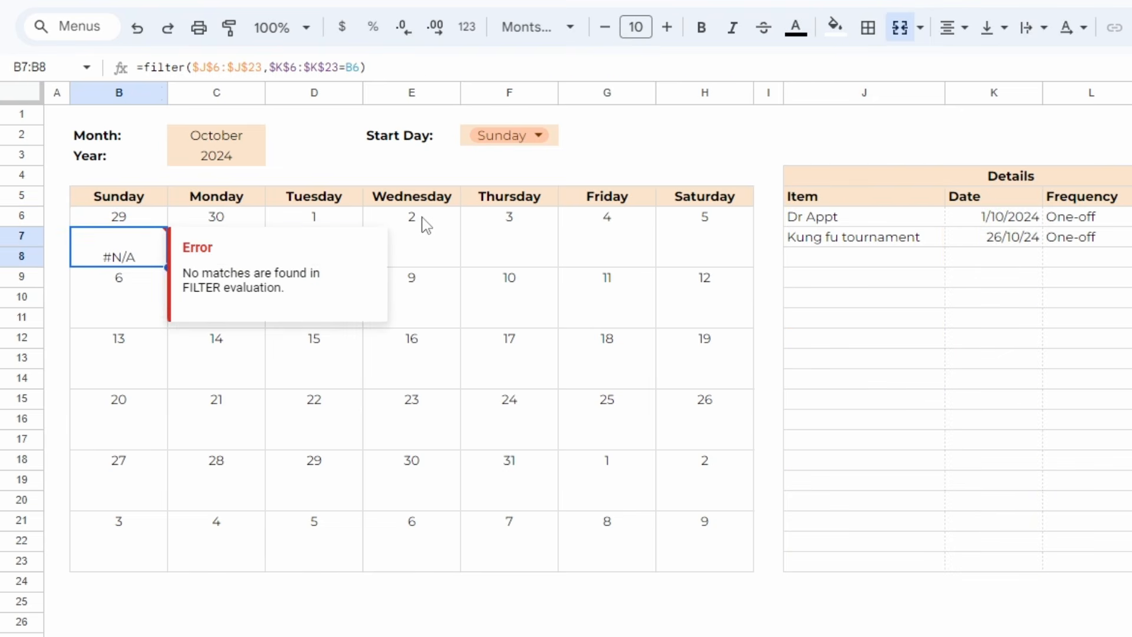
pyautogui.press('Return')
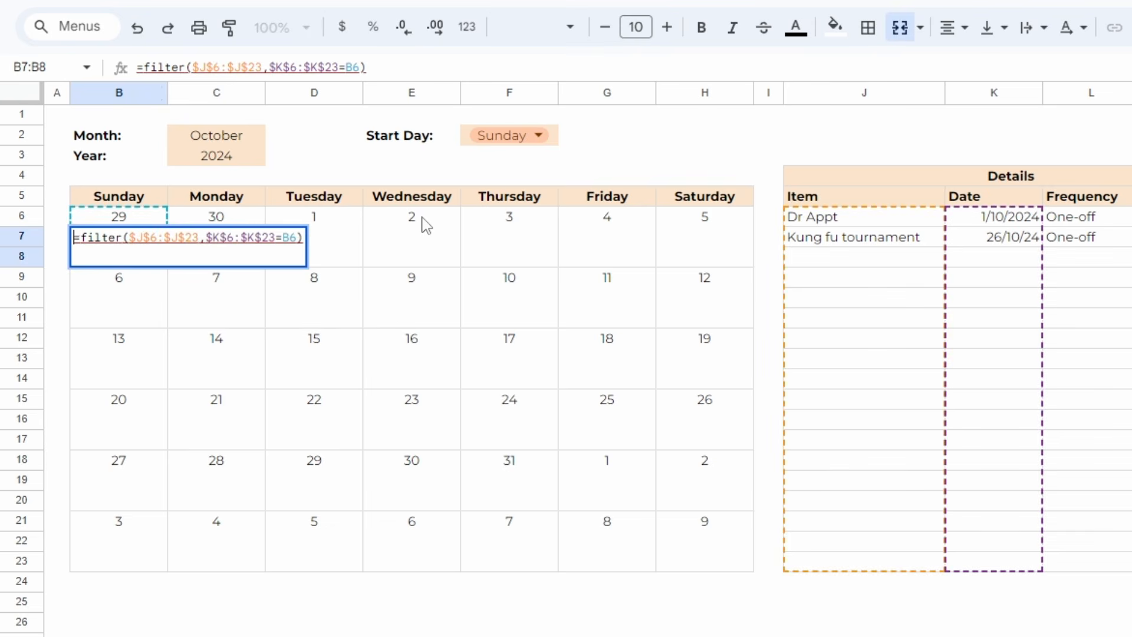
pyautogui.write('ifna(')
pyautogui.press('Return')
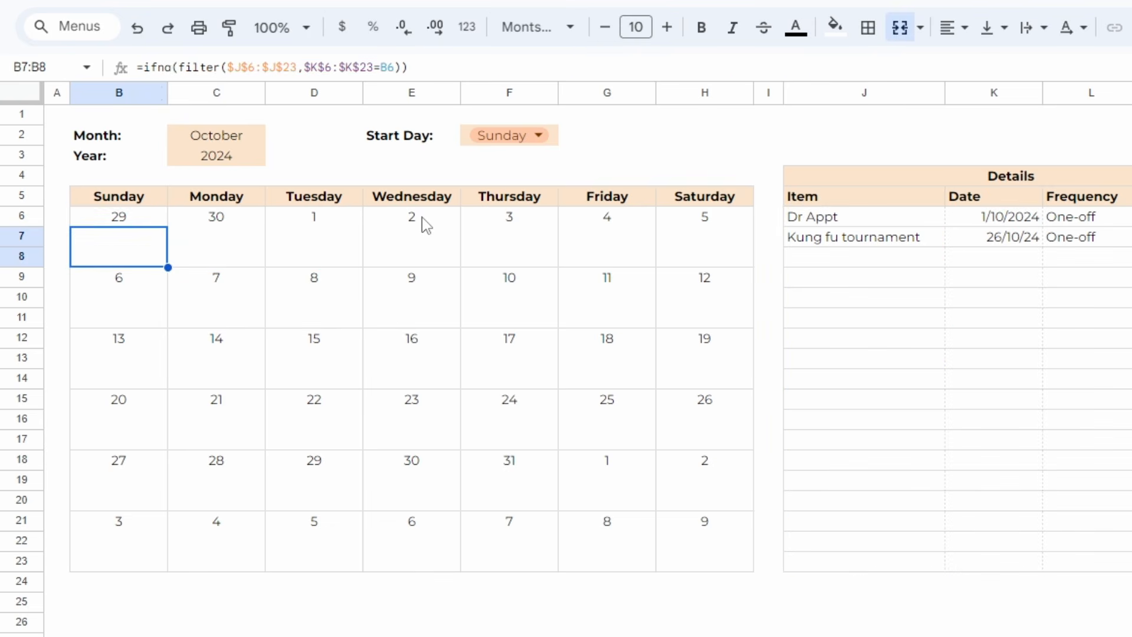
# Copy the IFNA filter formula from B7 into C7 and D7.
pyautogui.press('Up')
pyautogui.press('Down')
pyautogui.click(242, 245)
pyautogui.hotkey('ctrl', 'v')
pyautogui.click(329, 241)
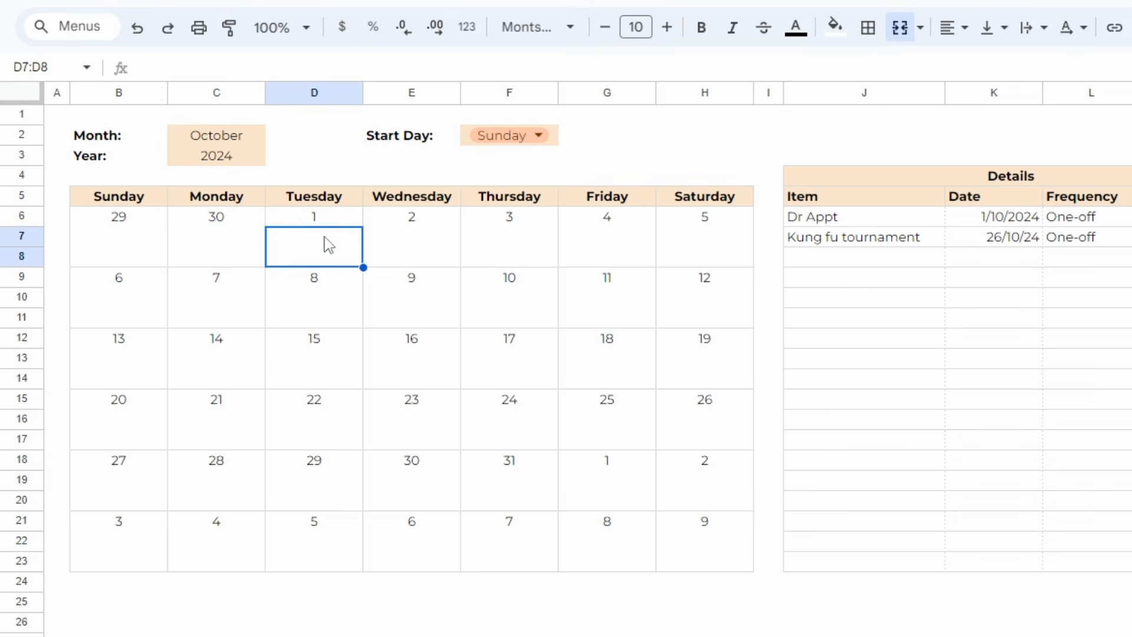
pyautogui.hotkey('ctrl', 'v')
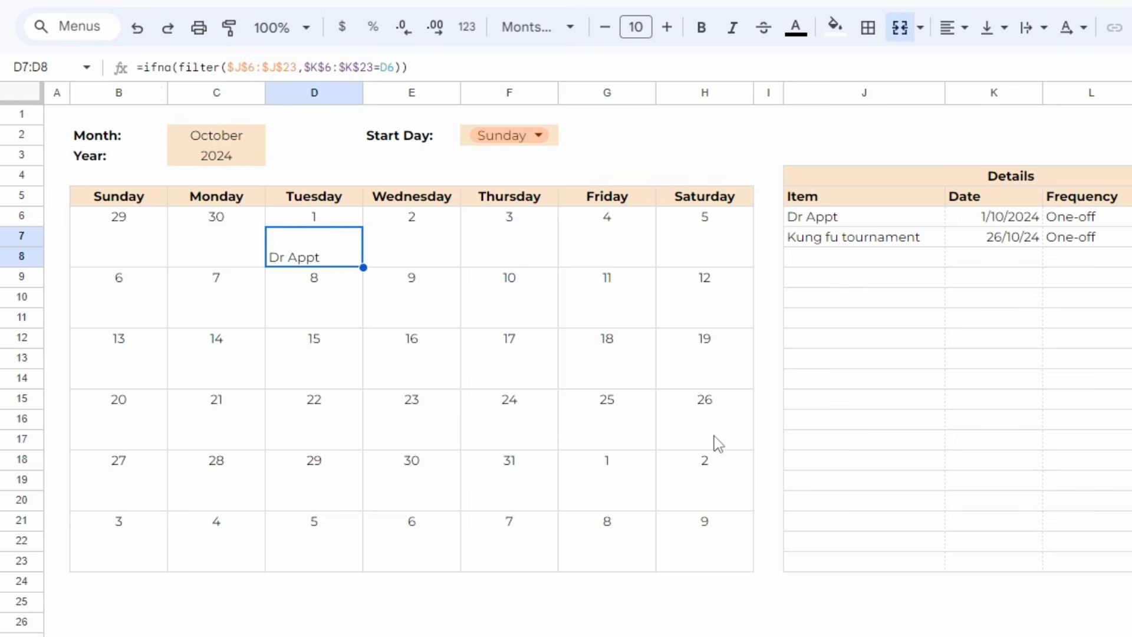
# Align the event text in D7 to the top and copy the cell into E7, F7, G7 and H7.
pyautogui.click(996, 31)
pyautogui.click(995, 65)
pyautogui.click(413, 243)
pyautogui.click(510, 242)
pyautogui.click(609, 240)
pyautogui.click(703, 242)
# Top-align the remaining event cells of the first week, B7 and C7.
pyautogui.click(120, 245)
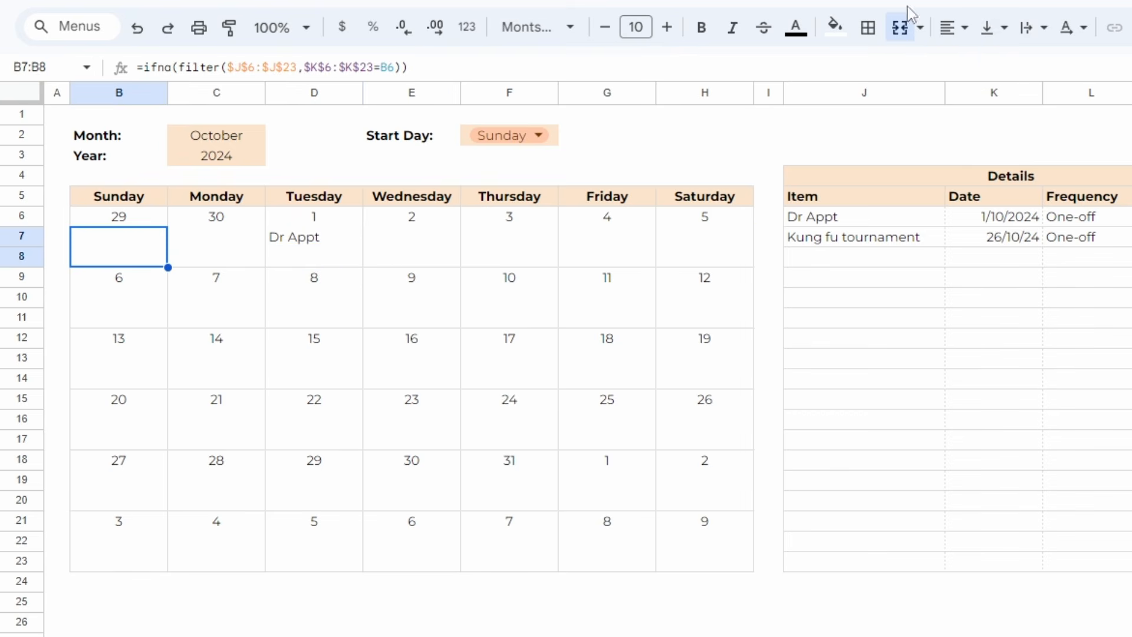
pyautogui.click(993, 28)
pyautogui.click(996, 65)
pyautogui.click(224, 248)
# Copy the top-aligned event formulas from B7:H8 into the merged event rows of the weeks below.
pyautogui.moveTo(126, 255); pyautogui.dragTo(735, 253)
pyautogui.hotkey('ctrl', 'c')
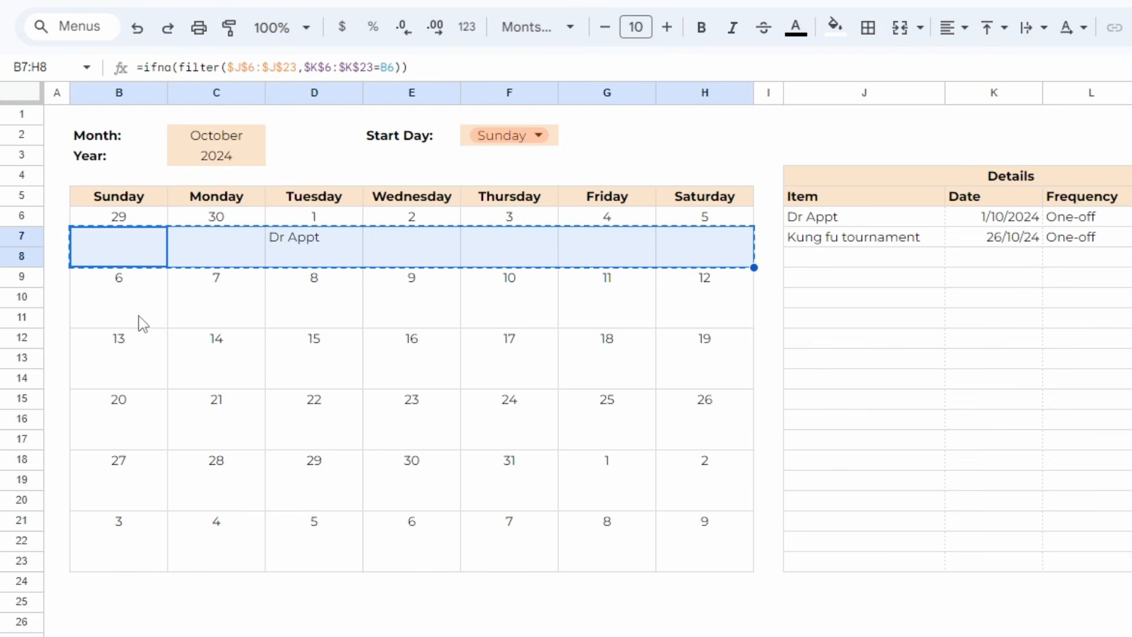
pyautogui.click(141, 309)
pyautogui.hotkey('ctrl', 'v')
pyautogui.moveTo(126, 251); pyautogui.dragTo(699, 249)
pyautogui.hotkey('ctrl', 'c')
pyautogui.click(124, 435)
pyautogui.hotkey('ctrl', 'v')
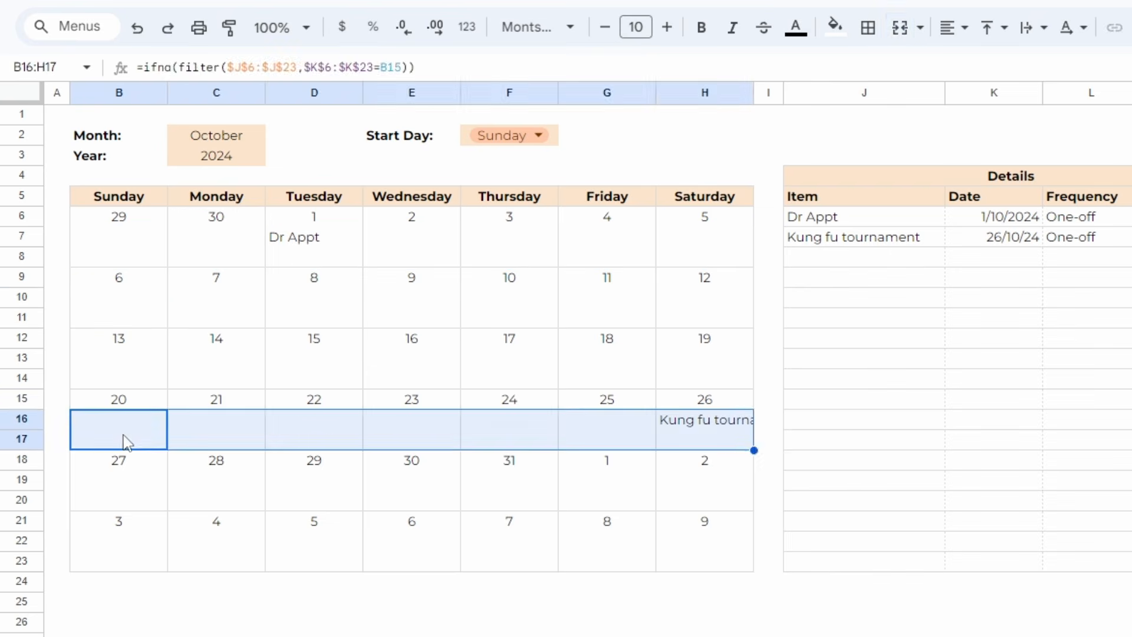
pyautogui.click(128, 498)
pyautogui.hotkey('ctrl', 'v')
pyautogui.click(121, 563)
pyautogui.hotkey('ctrl', 'v')
# Turn on text wrapping for the whole calendar grid, B6:H23.
pyautogui.click(684, 435)
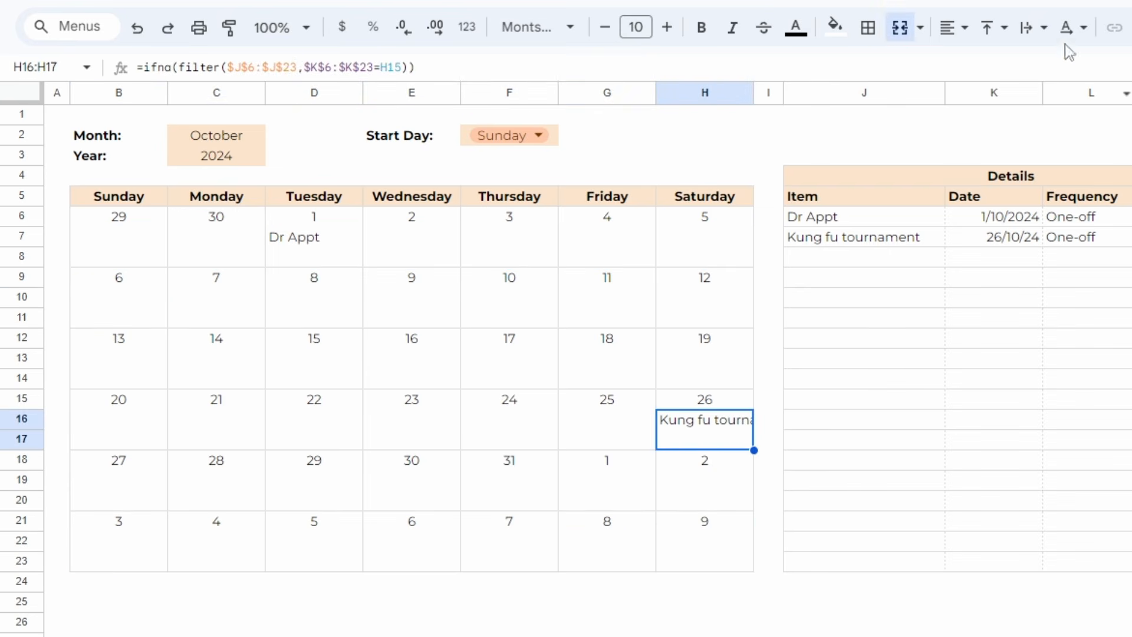
pyautogui.click(1040, 27)
pyautogui.moveTo(118, 216); pyautogui.dragTo(705, 560)
pyautogui.click(1040, 27)
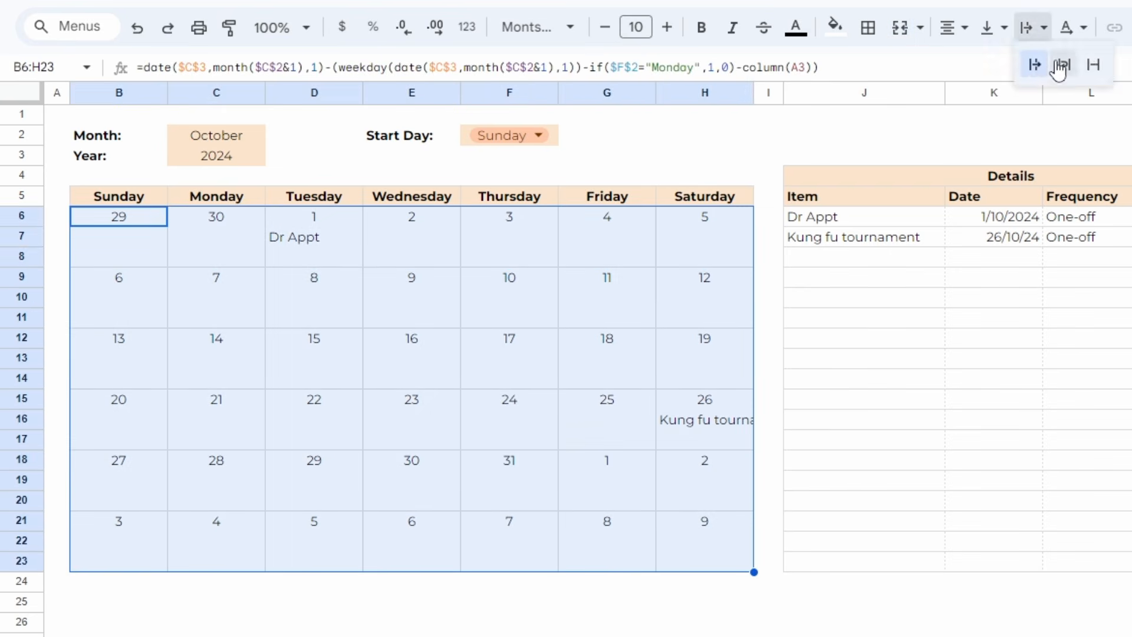
pyautogui.click(1064, 64)
# Add a third details record in row 8: item "Christmas", date 25/12/24 and frequency "One-off".
pyautogui.click(878, 257)
pyautogui.write('Christmas')
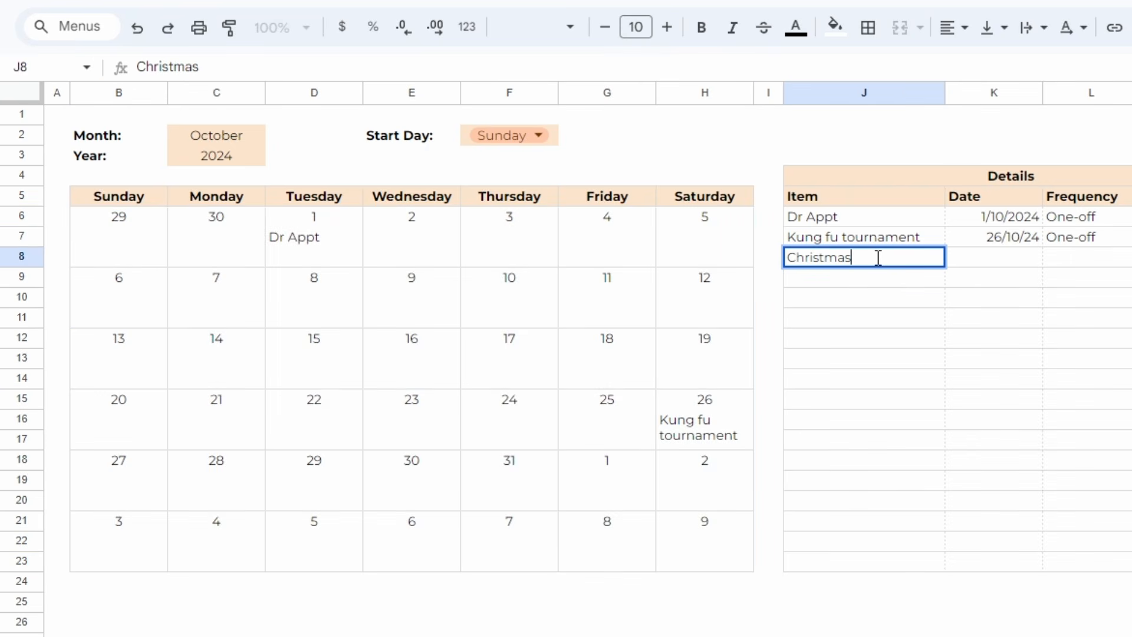
pyautogui.press('Tab')
pyautogui.write('25/')
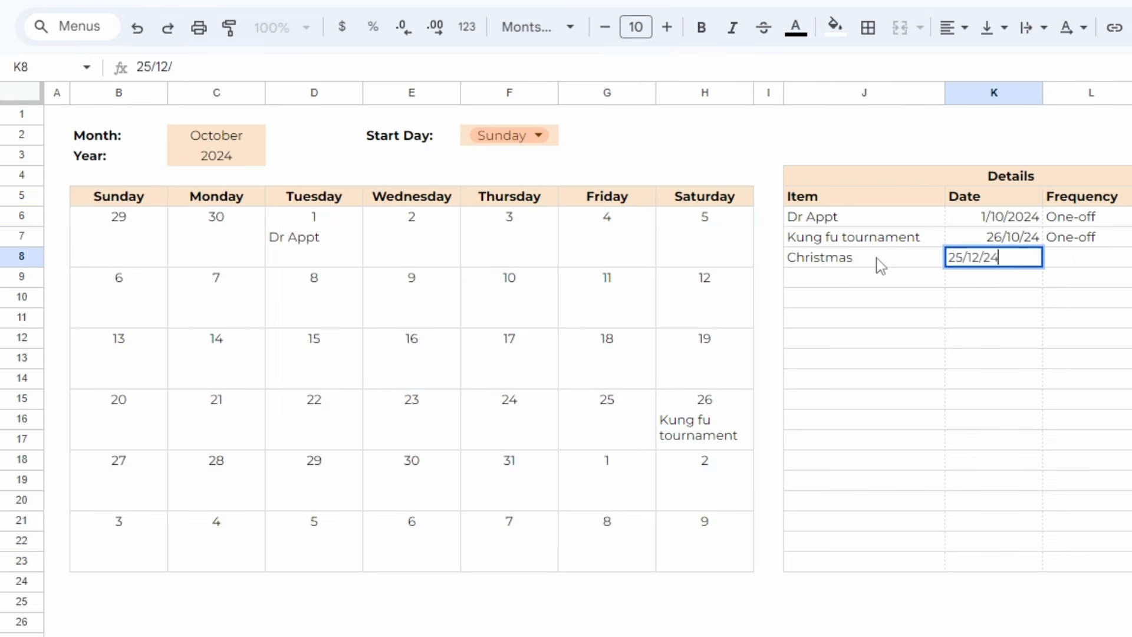
pyautogui.press('Tab')
pyautogui.hotkey('ctrl', 'd')
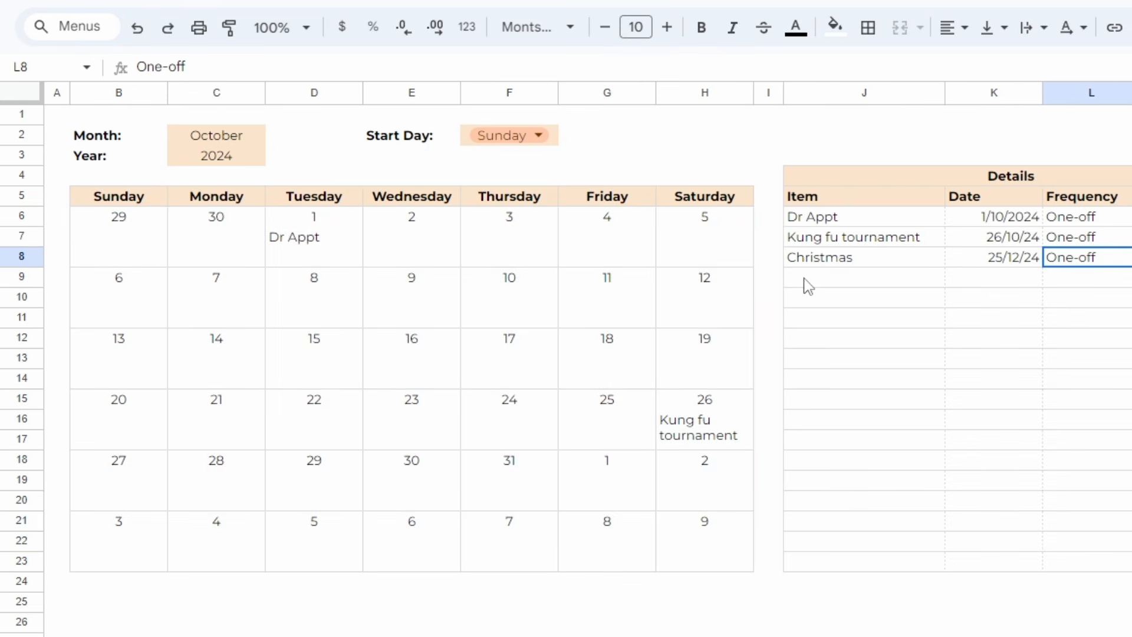
# Turn the month cell C2 into a dropdown and enter "January" and "Feb" as its first items.
pyautogui.click(214, 145)
pyautogui.write('@Dropd')
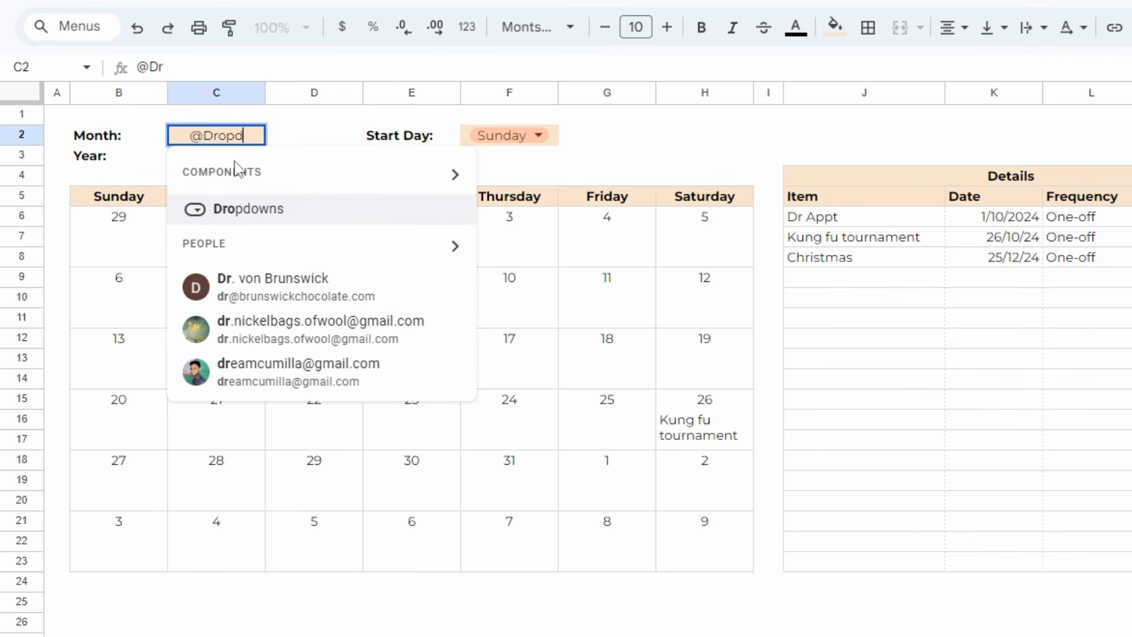
pyautogui.press('Return')
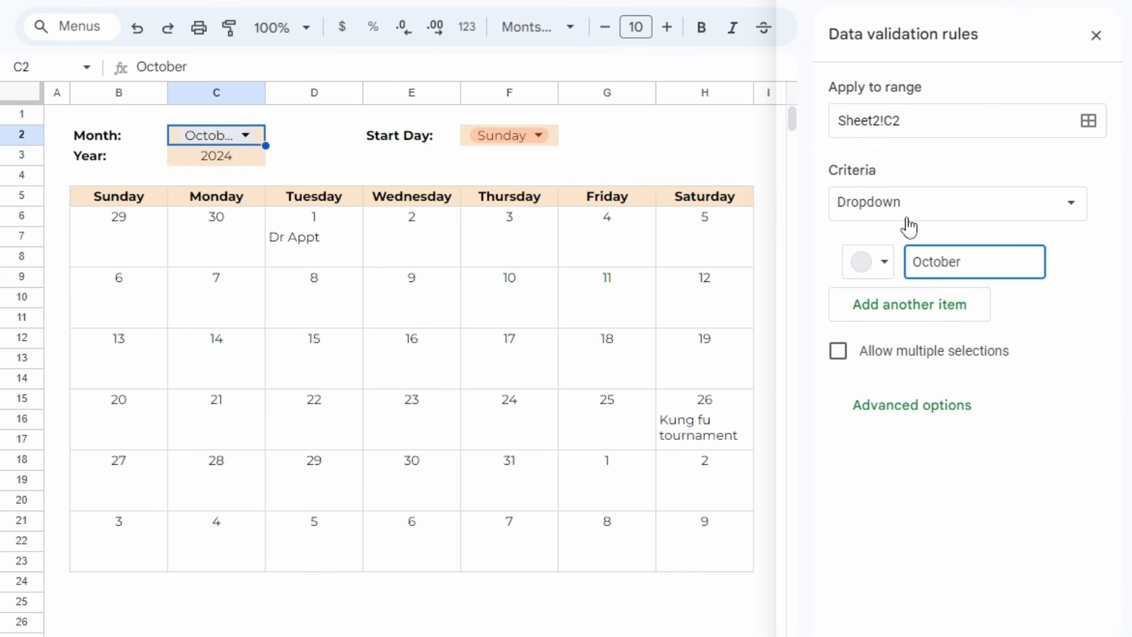
pyautogui.write('Janu')
pyautogui.press('Return')
pyautogui.write('Feb')
pyautogui.press('BackSpace')
pyautogui.press('BackSpace')
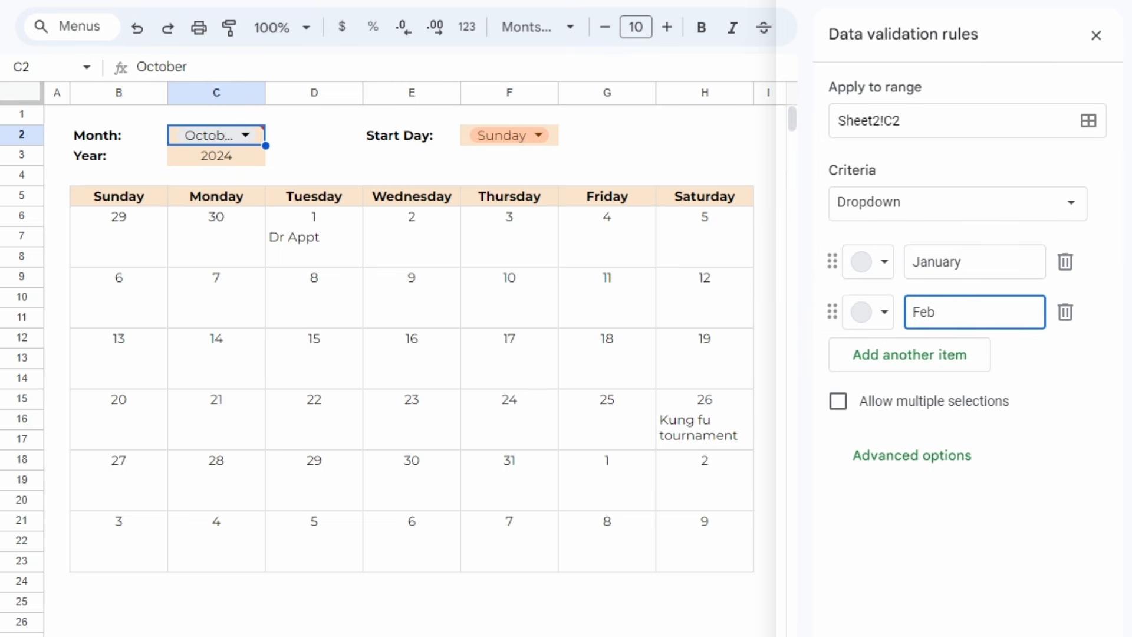
# Shorten the first item of the month dropdown to "Jan".
pyautogui.hotkey('shift', 'Tab')
pyautogui.hotkey('shift', 'Tab')
pyautogui.hotkey('shift', 'Tab')
pyautogui.hotkey('shift', 'Tab')
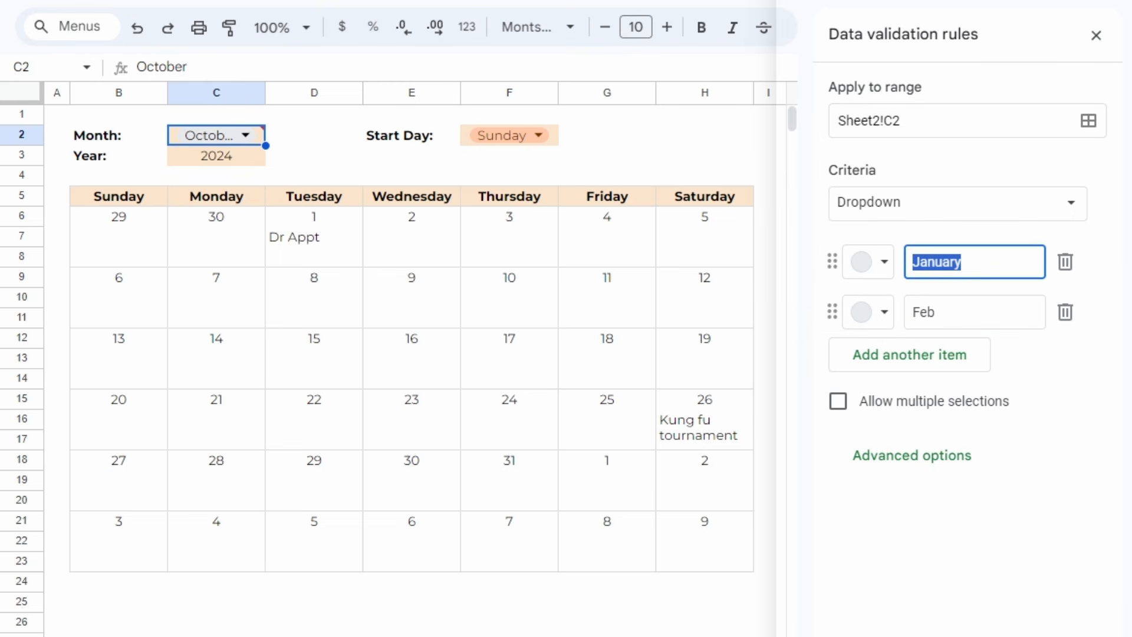
pyautogui.write('J')
pyautogui.press('Return')
# Add the remaining months as dropdown items: Mar, Apr, May, Jun, Jul, Aug, Sept, Oct, Nov and Dec.
pyautogui.press('Return')
pyautogui.write('Mar')
pyautogui.press('Return')
pyautogui.write('Apr')
pyautogui.press('Return')
pyautogui.write('May')
pyautogui.press('Return')
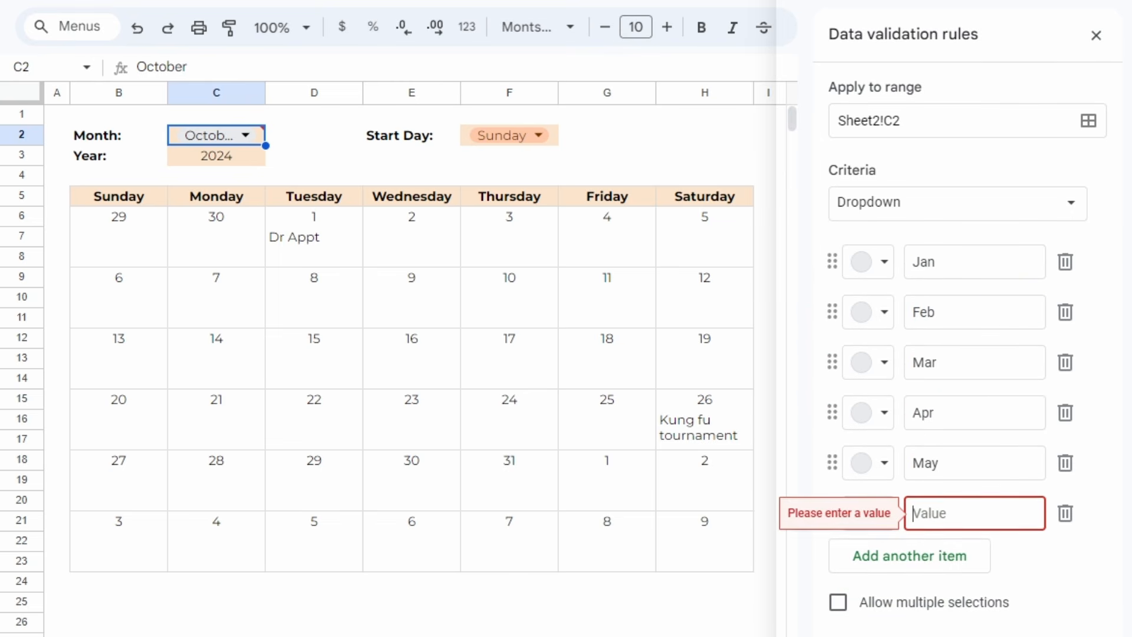
pyautogui.write('JunAug')
pyautogui.press('Return')
pyautogui.write('Sept')
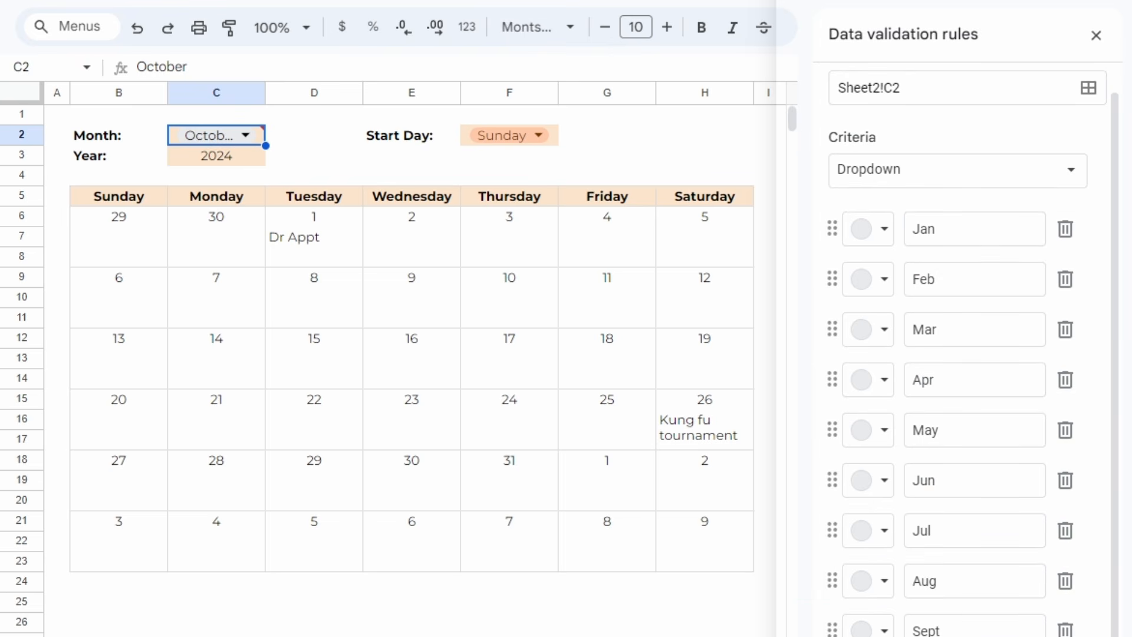
# Give all twelve month items in the dropdown the light orange color and close the validation rules.
pyautogui.click(899, 122)
pyautogui.click(883, 263)
pyautogui.click(938, 333)
pyautogui.click(883, 313)
pyautogui.click(938, 383)
pyautogui.click(884, 366)
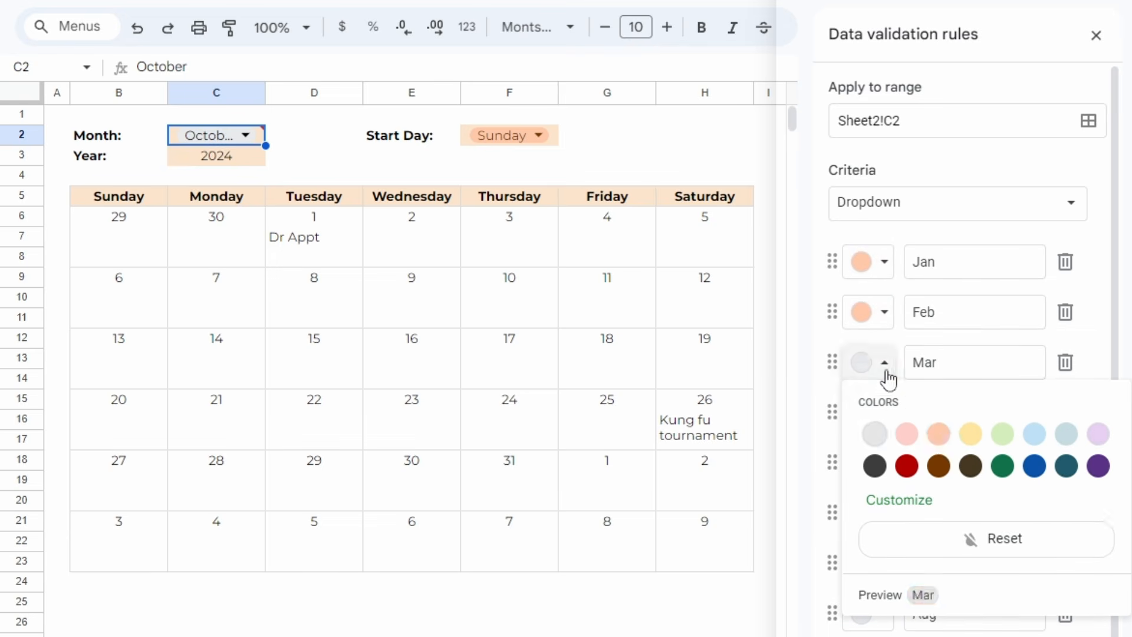
pyautogui.click(938, 433)
pyautogui.click(883, 413)
pyautogui.click(938, 484)
pyautogui.click(939, 464)
pyautogui.scroll(-3, 938, 464)
pyautogui.click(883, 531)
pyautogui.click(938, 604)
pyautogui.click(883, 581)
pyautogui.click(883, 631)
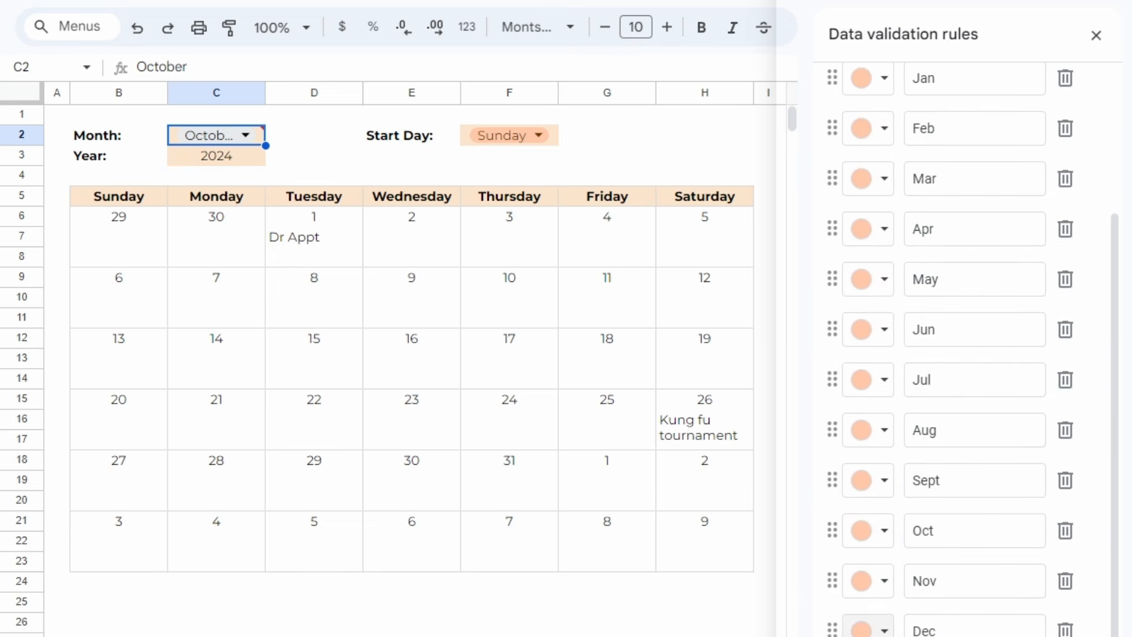
pyautogui.click(1095, 35)
# Choose Dec as the month and check the event under 25 December against the Christmas record in the details table.
pyautogui.click(223, 148)
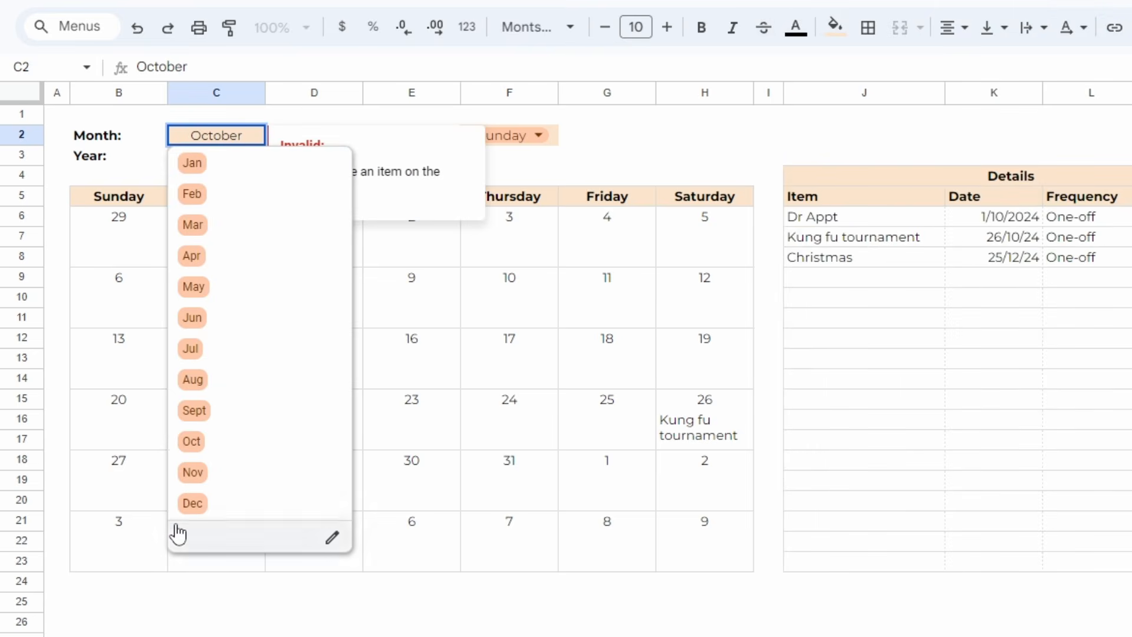
pyautogui.click(187, 505)
pyautogui.click(239, 492)
pyautogui.click(426, 443)
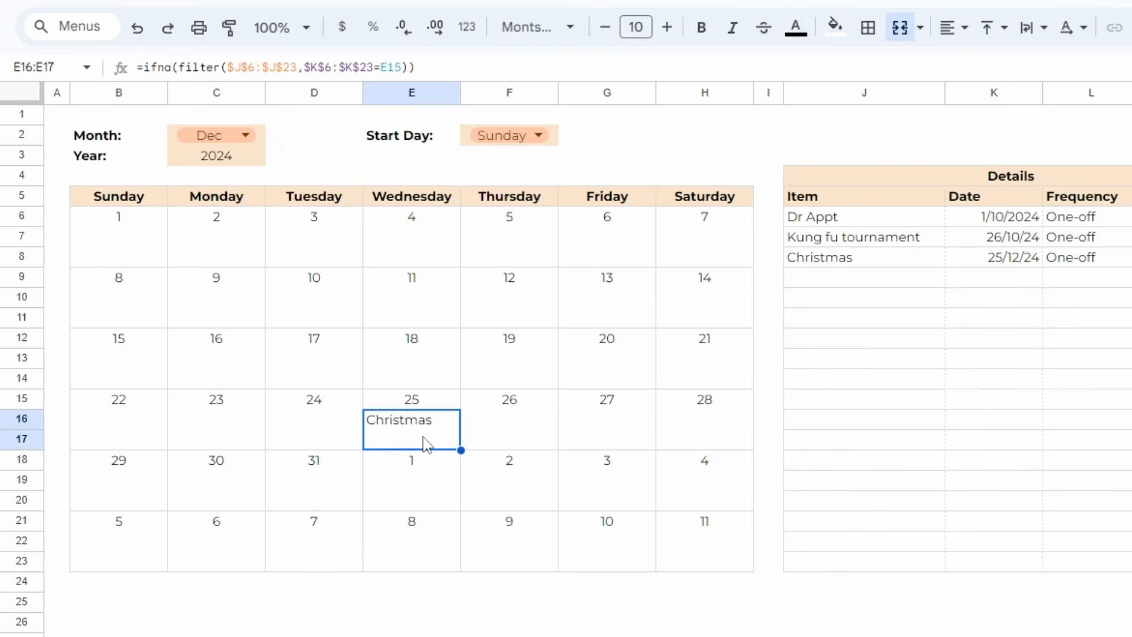
pyautogui.moveTo(1079, 260); pyautogui.dragTo(907, 263)
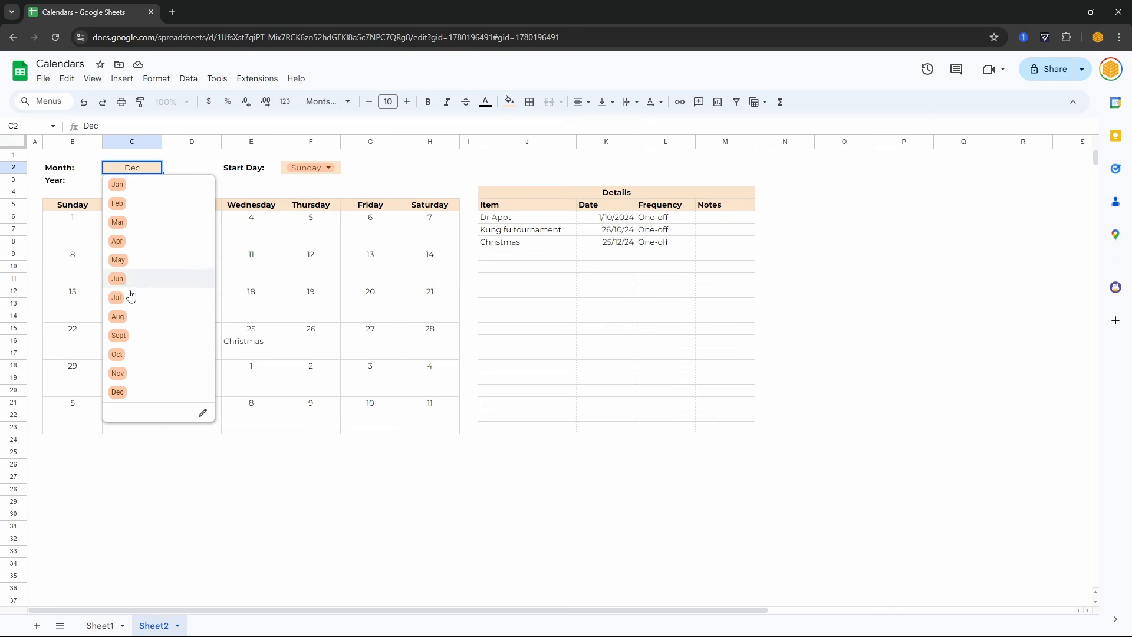
# Choose Sept as the month, rename that dropdown item to "Sep" and save the validation rule.
pyautogui.click(131, 336)
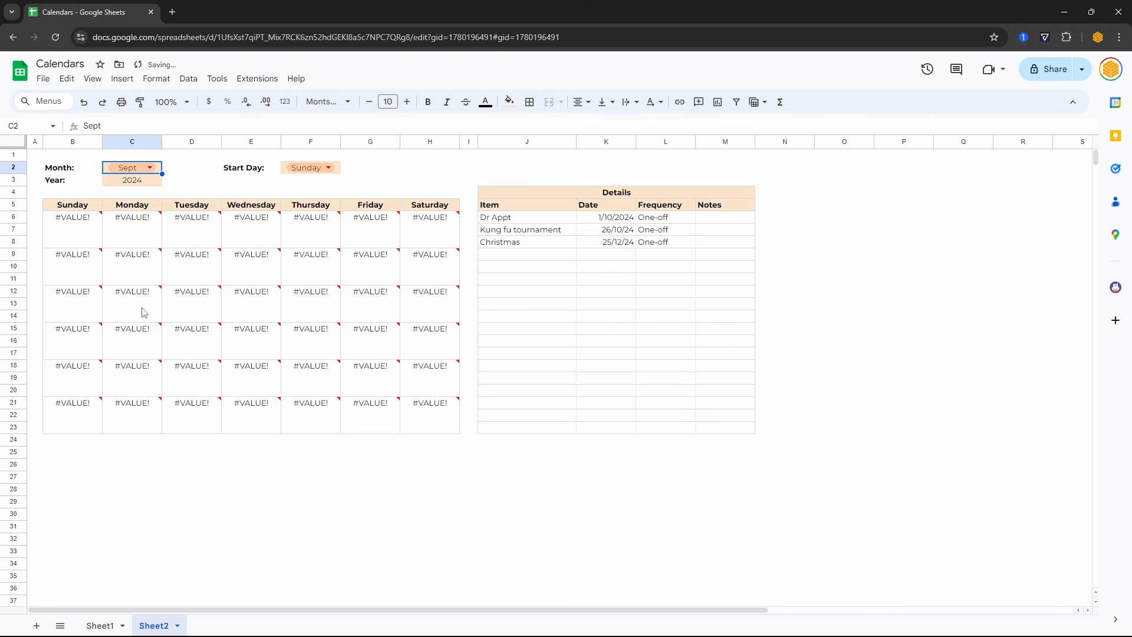
pyautogui.click(138, 160)
pyautogui.click(204, 411)
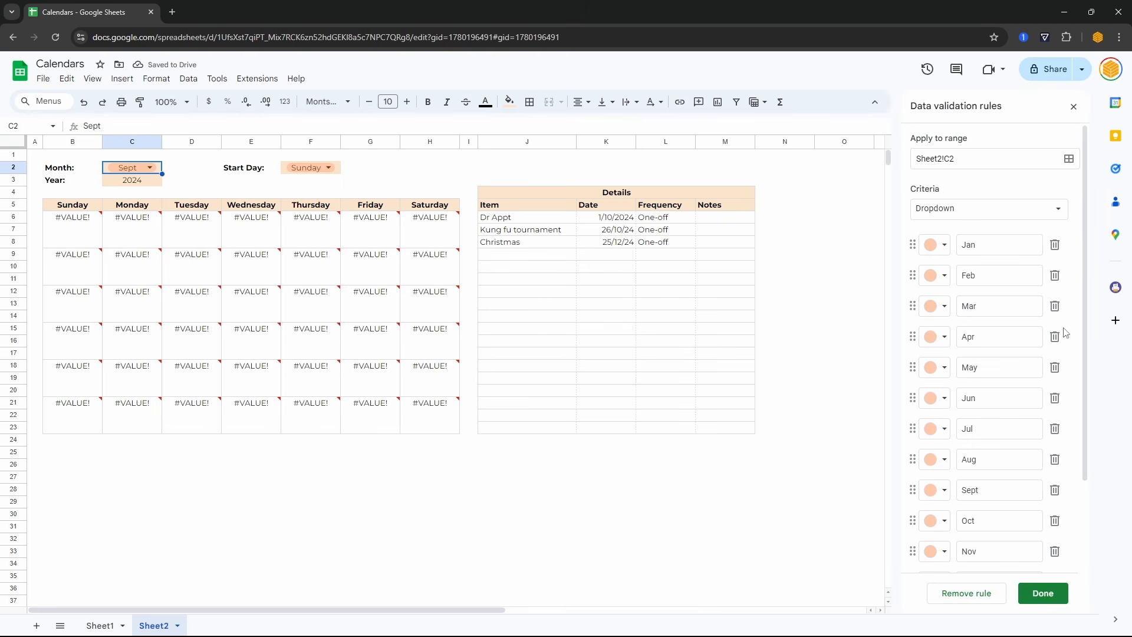
pyautogui.click(997, 485)
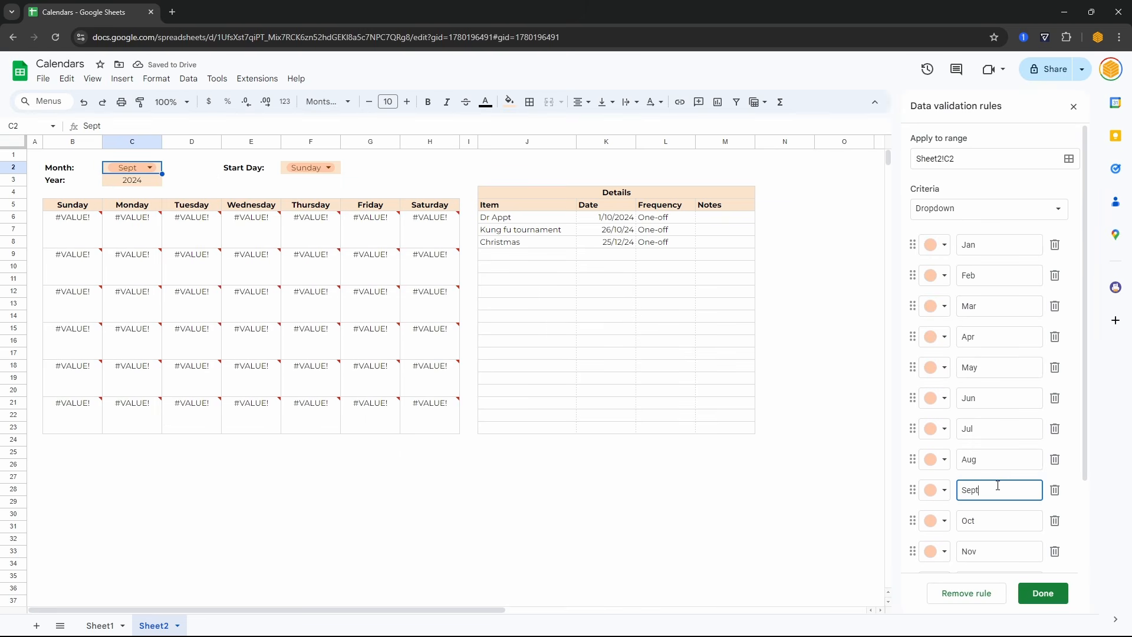
pyautogui.click(1043, 593)
# Compare the Dr Appt event under 1 October with its record in J6:K6, and close the validation rules.
pyautogui.click(189, 393)
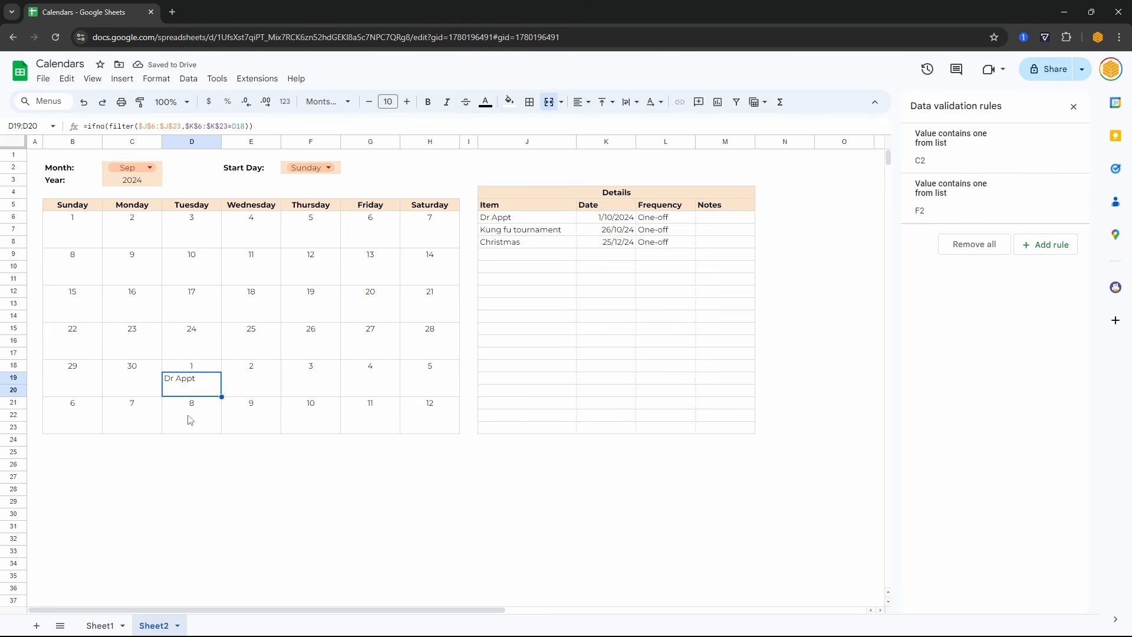
pyautogui.moveTo(538, 219); pyautogui.dragTo(592, 218)
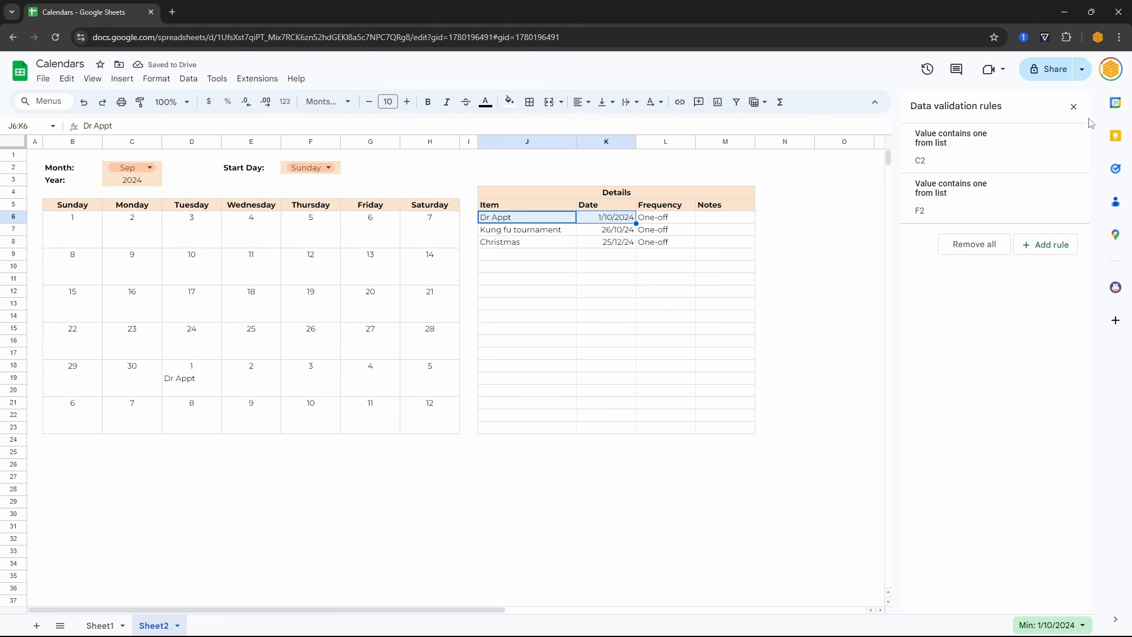
pyautogui.click(1073, 106)
# Start a conditional formatting rule from B6 and apply it to the calendar range B6:H23.
pyautogui.click(73, 222)
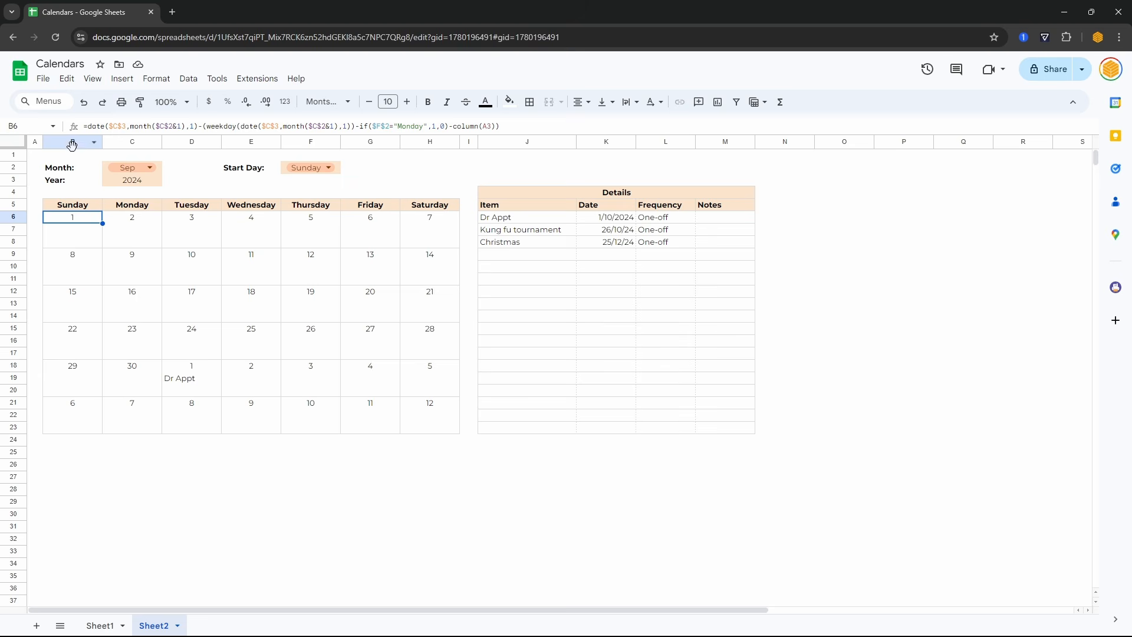
pyautogui.click(155, 78)
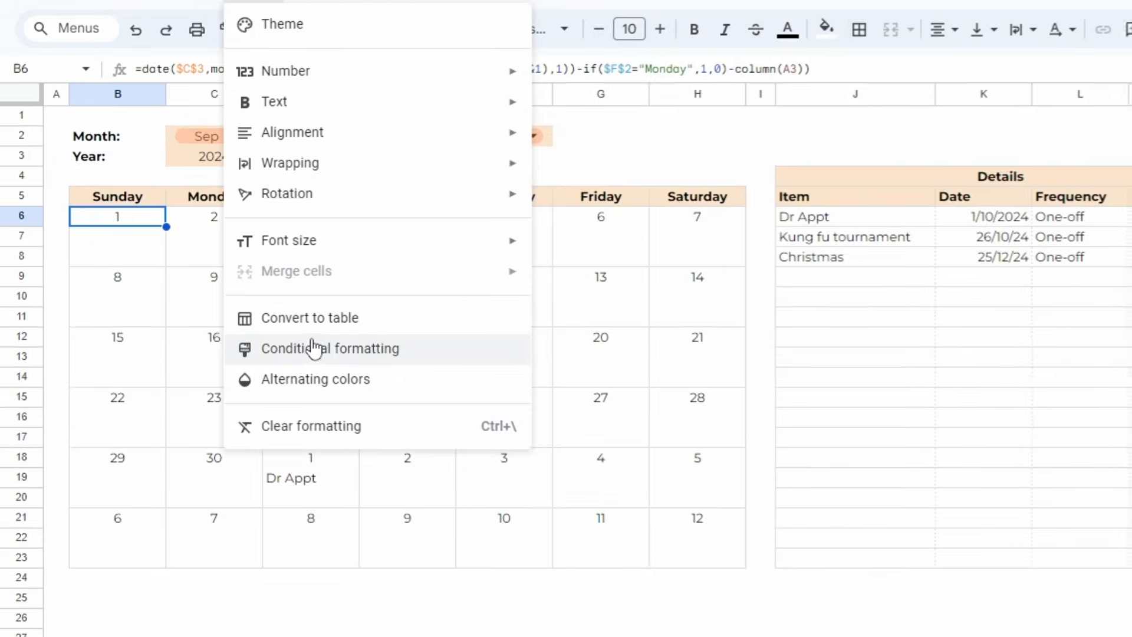
pyautogui.click(200, 303)
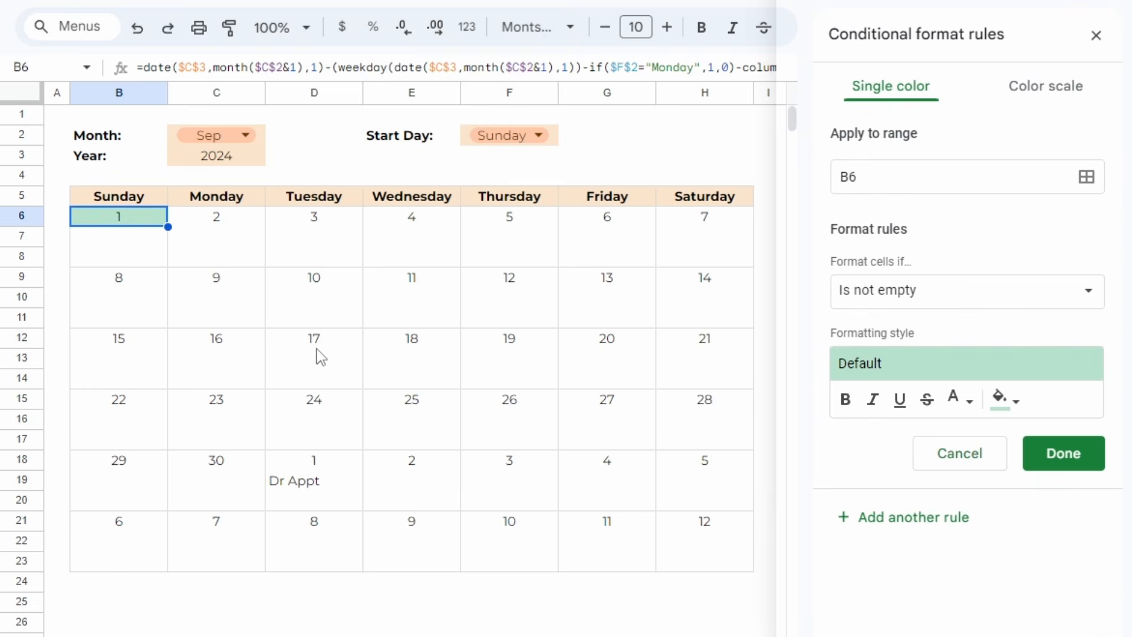
pyautogui.click(923, 169)
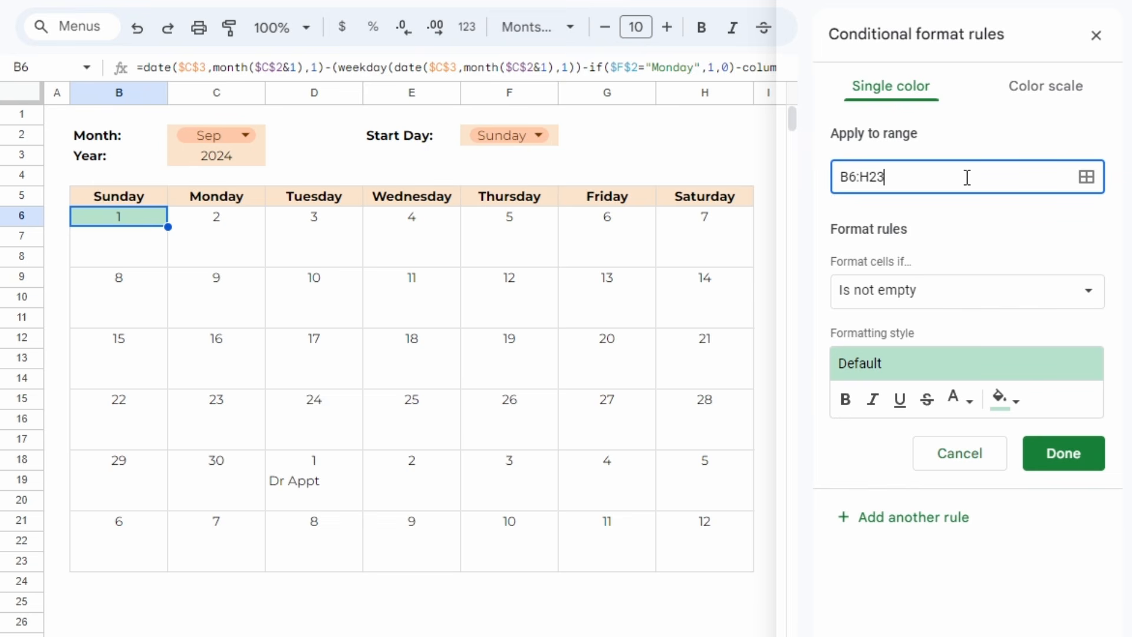
# Base the rule on the custom formula =B6=today() and give it a light orange fill.
pyautogui.click(939, 292)
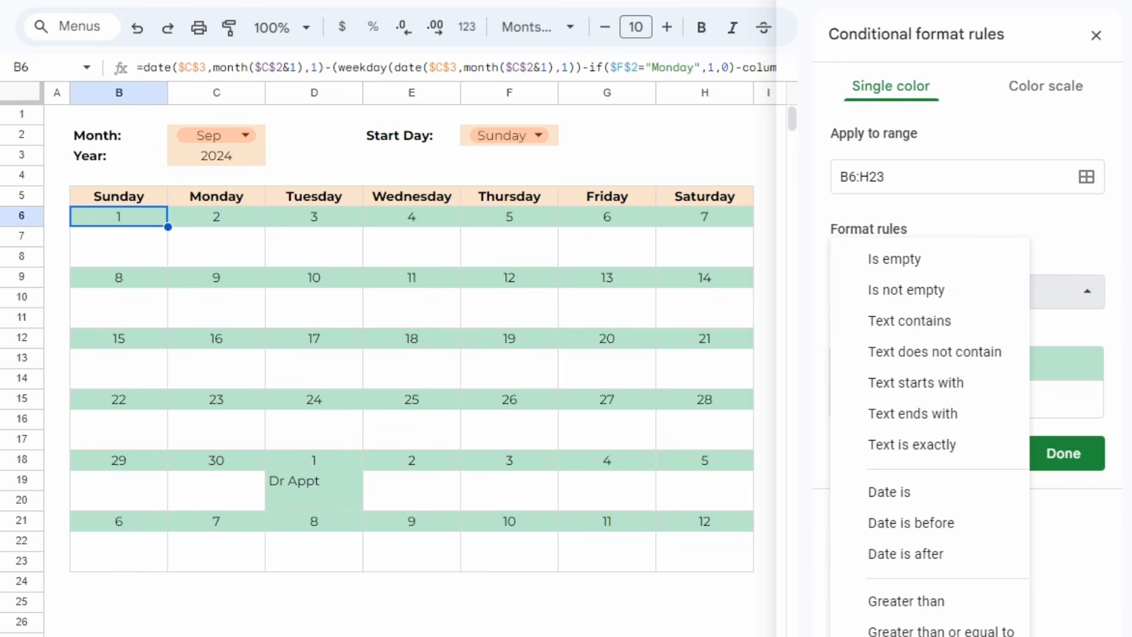
pyautogui.click(942, 634)
pyautogui.click(897, 326)
pyautogui.write('=')
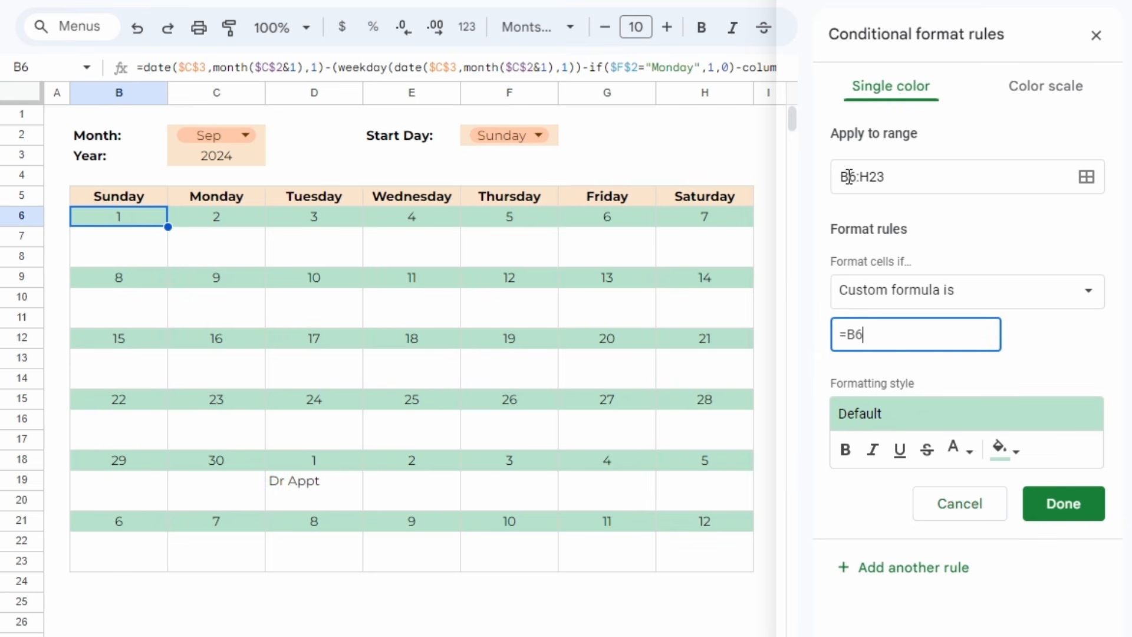
pyautogui.write('B6=today(')
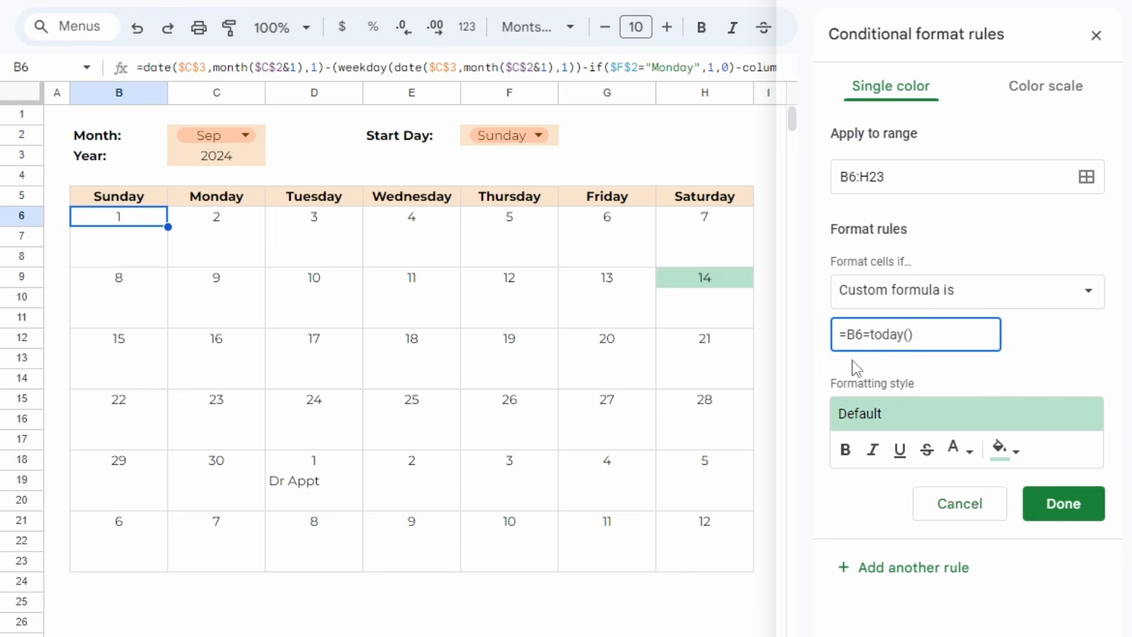
pyautogui.click(1006, 451)
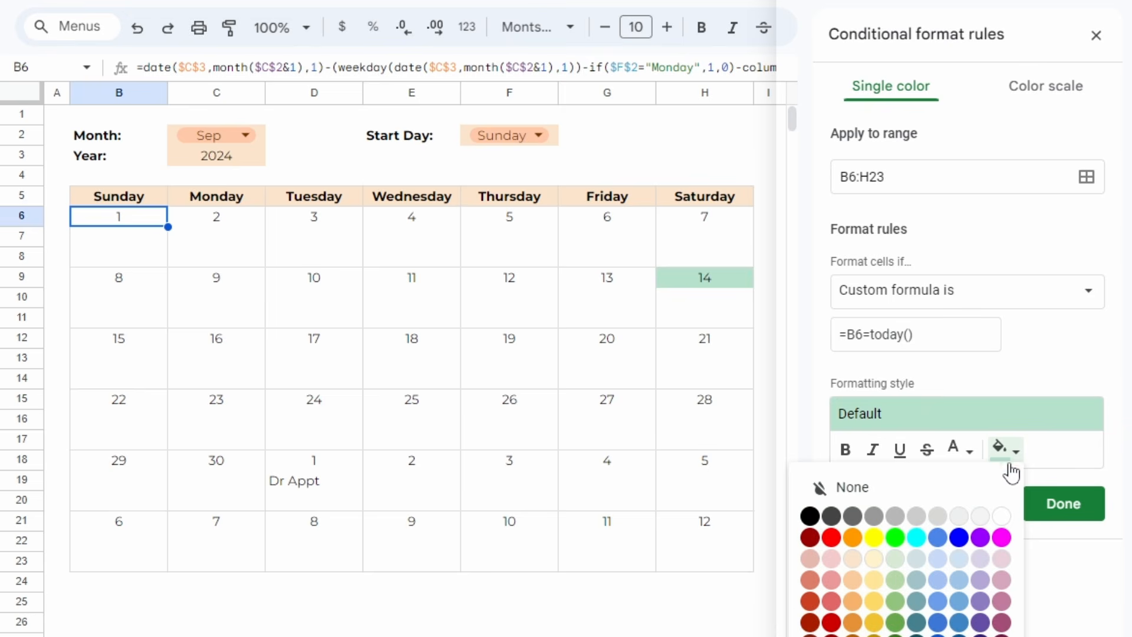
pyautogui.click(848, 584)
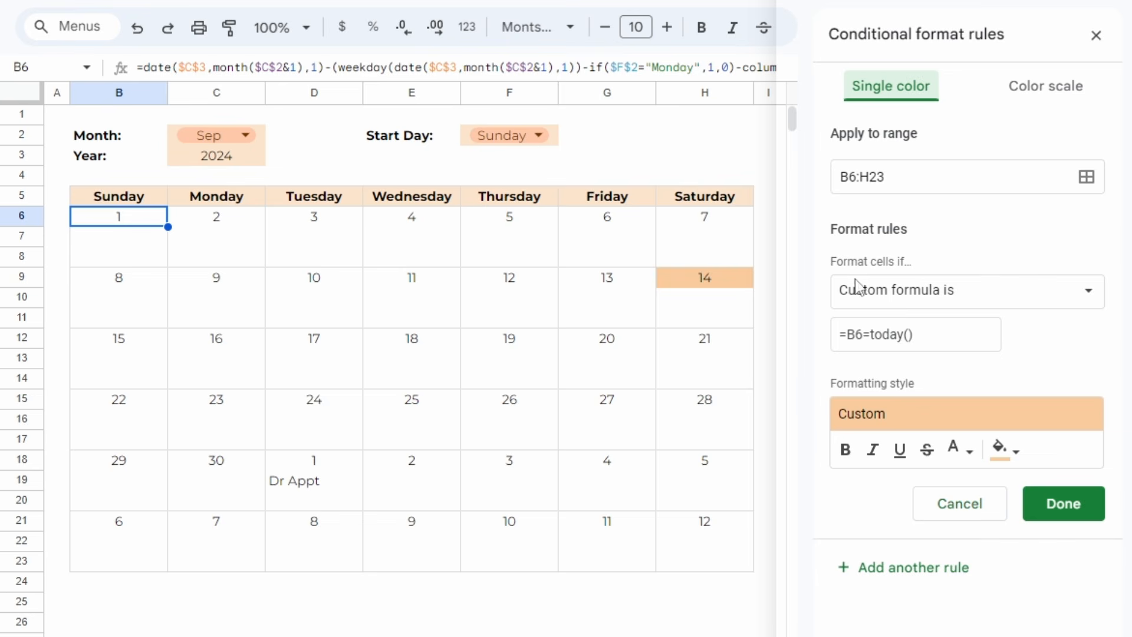
# Change the today rule's range to B7:H23 to cover the full day block, save it and close the rules.
pyautogui.click(854, 170)
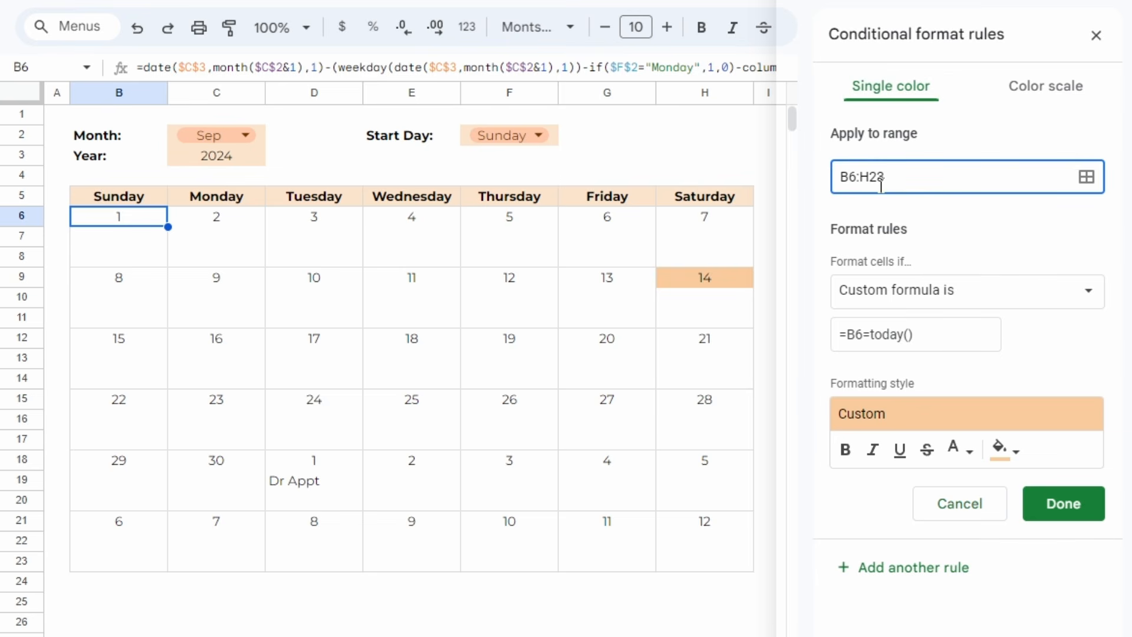
pyautogui.press('Delete')
pyautogui.write('7')
pyautogui.click(941, 242)
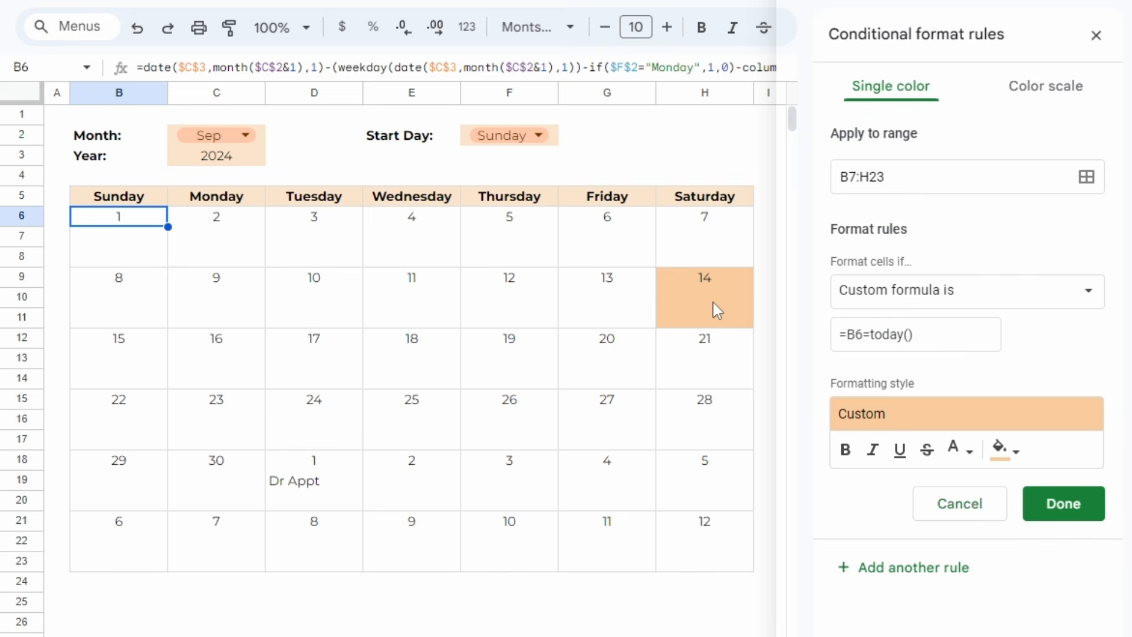
pyautogui.click(1055, 500)
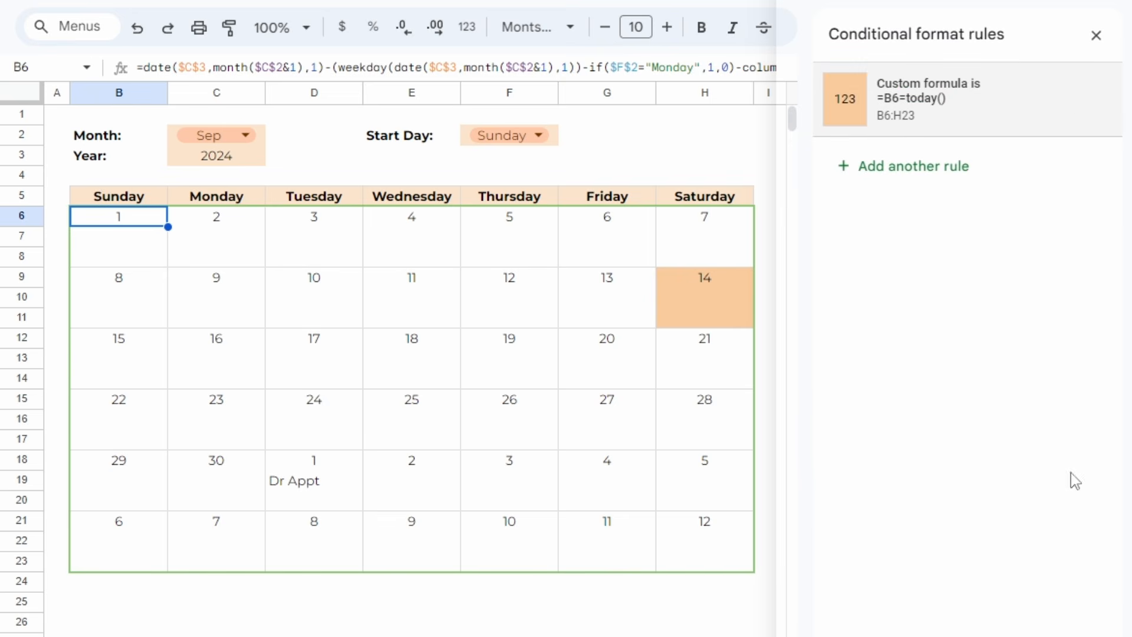
pyautogui.click(1096, 36)
pyautogui.click(139, 250)
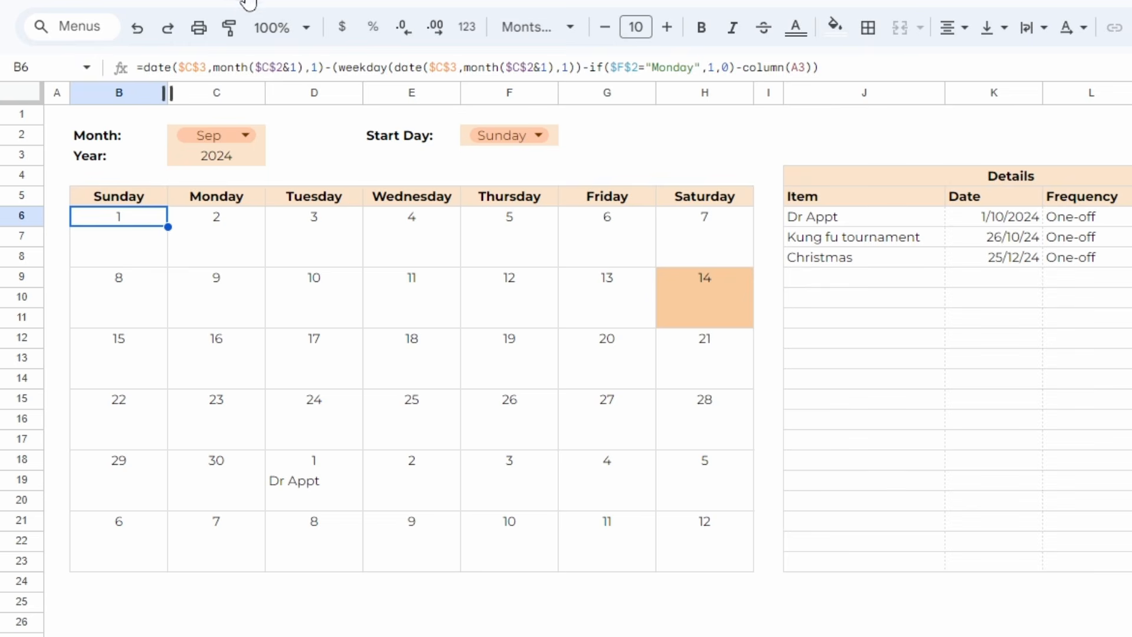
# Add another conditional formatting rule starting from calendar cell B6.
pyautogui.click(246, 1)
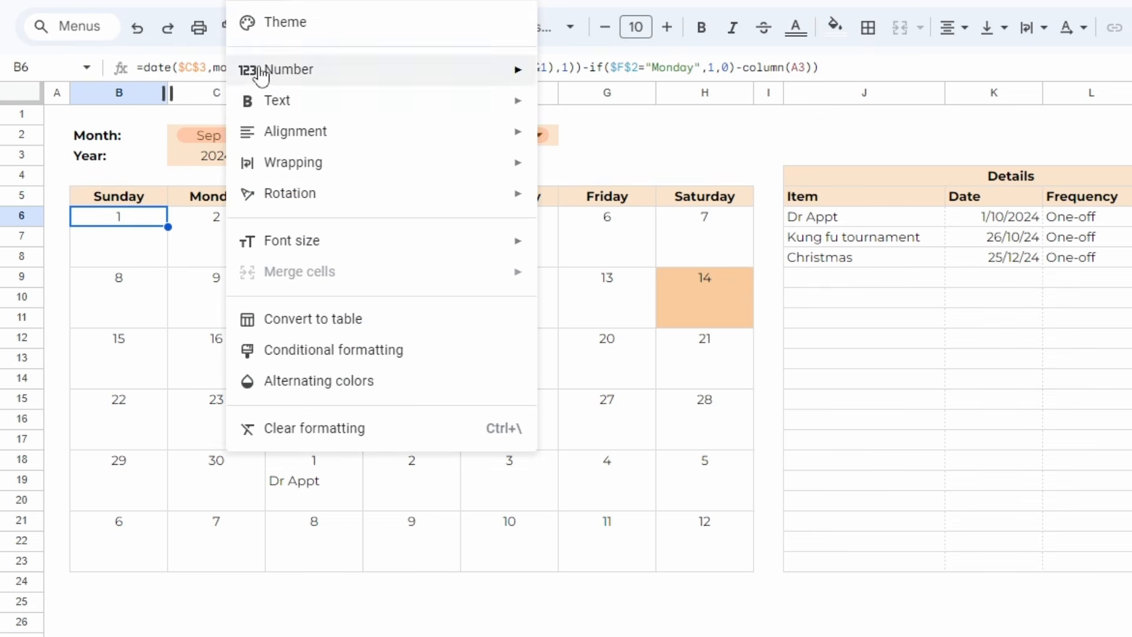
pyautogui.click(296, 345)
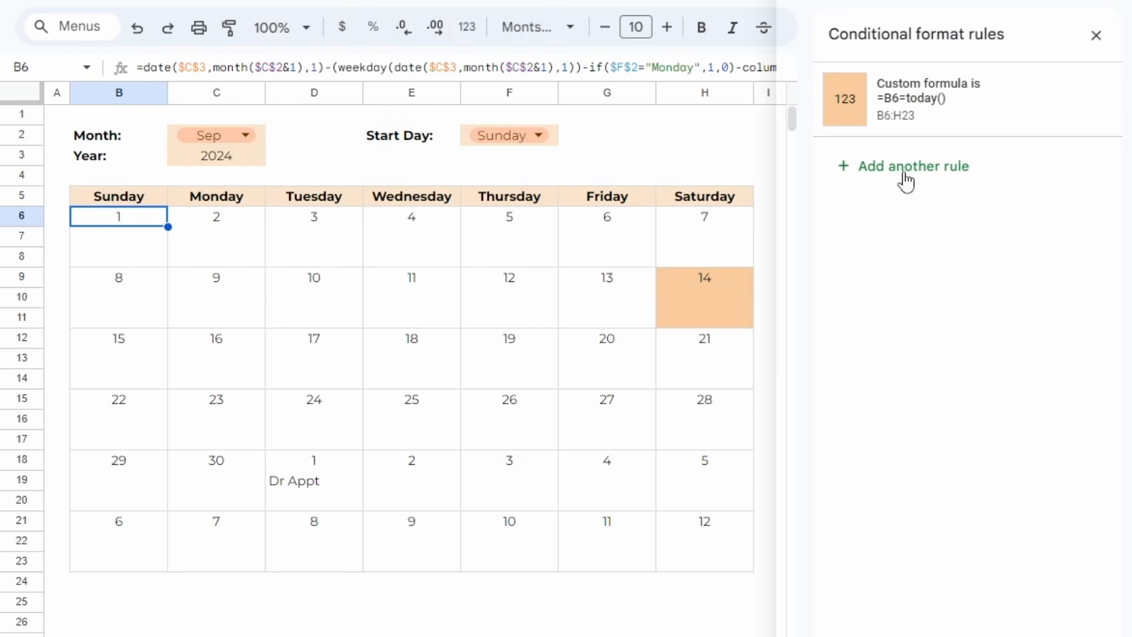
pyautogui.click(901, 170)
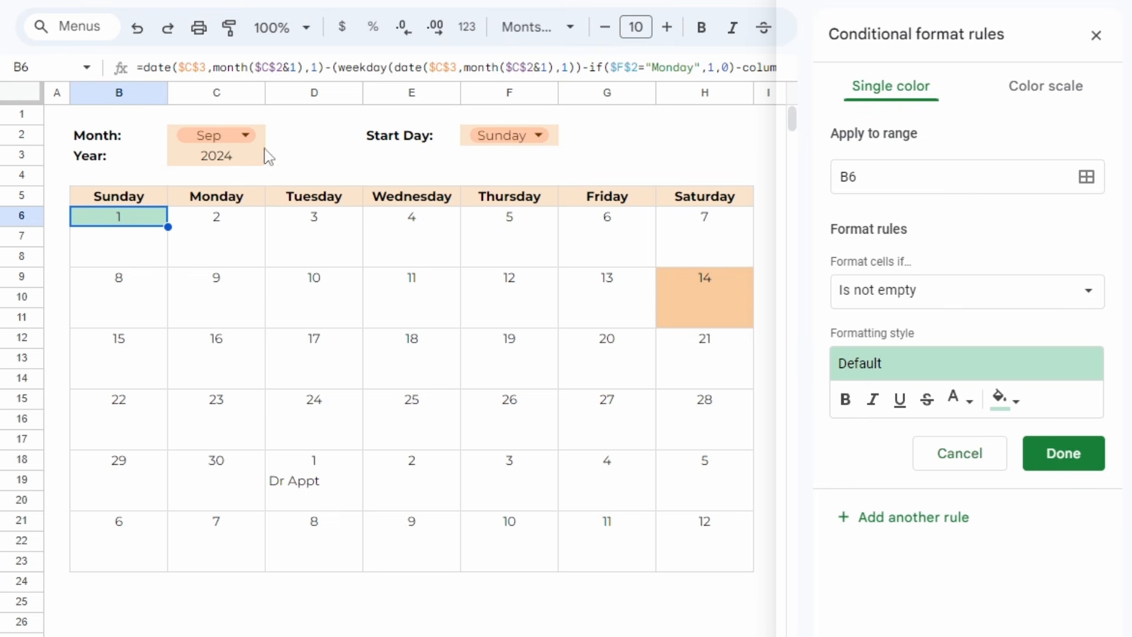
# Set the month to Oct, select the previous-month days B6:C6, and apply the new rule to B6:H23.
pyautogui.click(241, 135)
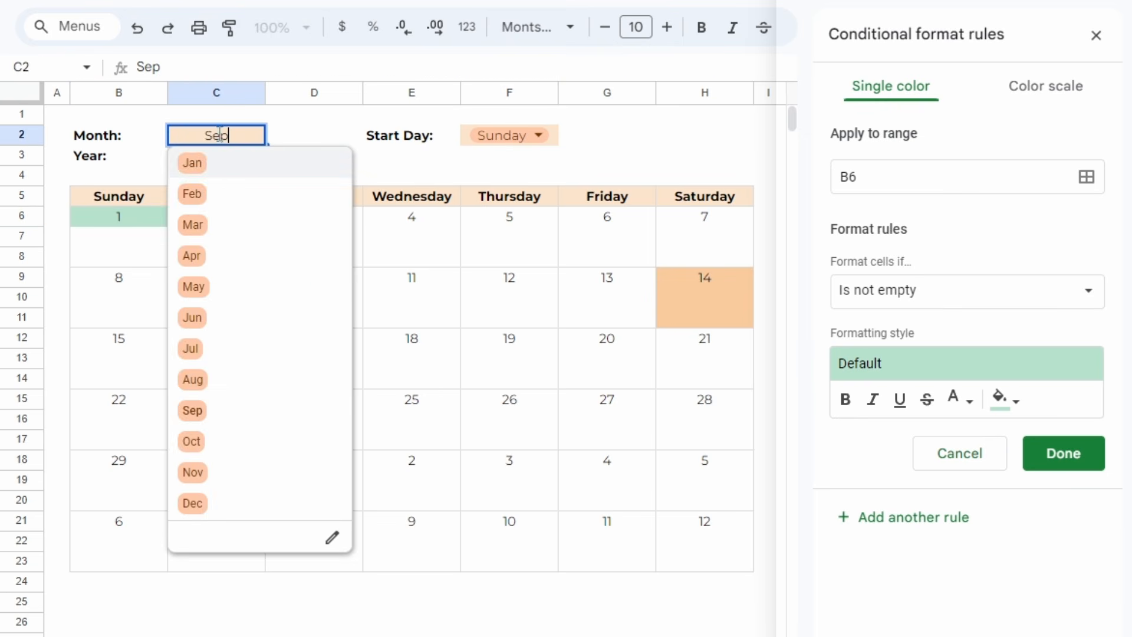
pyautogui.click(213, 443)
pyautogui.moveTo(207, 223); pyautogui.dragTo(151, 218)
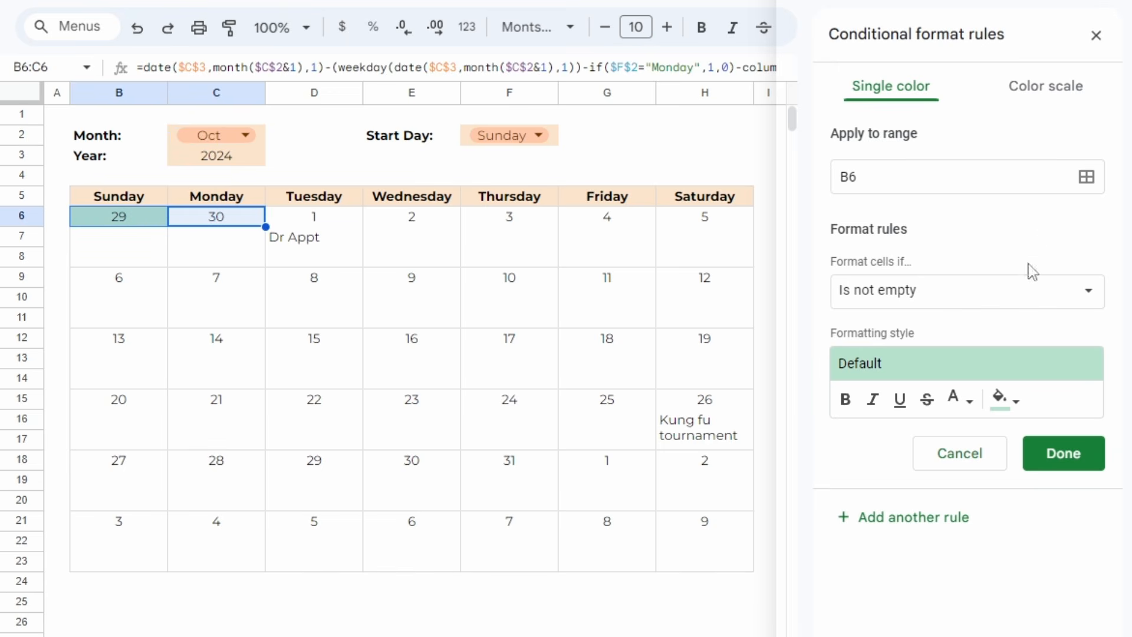
pyautogui.click(910, 174)
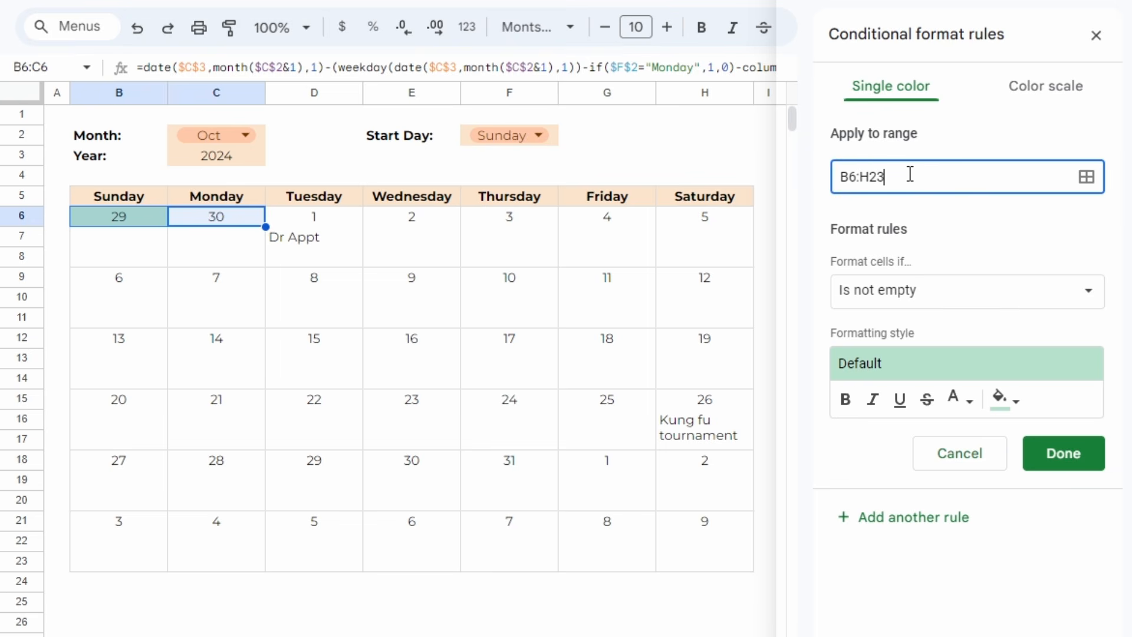
# Base the B6:H23 rule on the custom formula =B6>7.
pyautogui.click(967, 295)
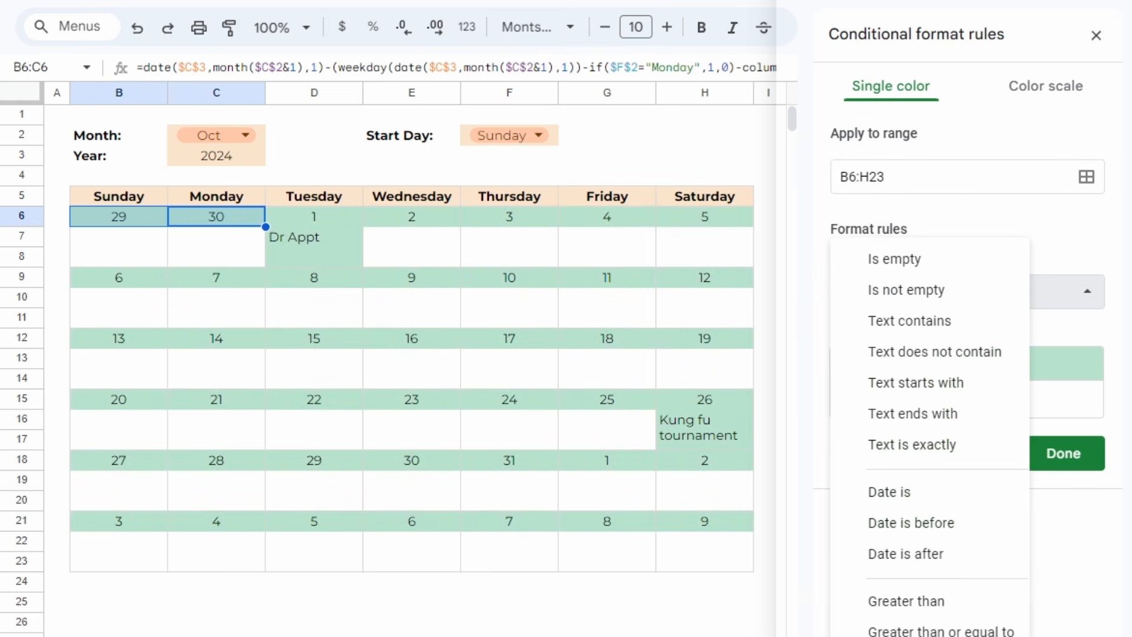
pyautogui.click(913, 328)
pyautogui.write('=B6')
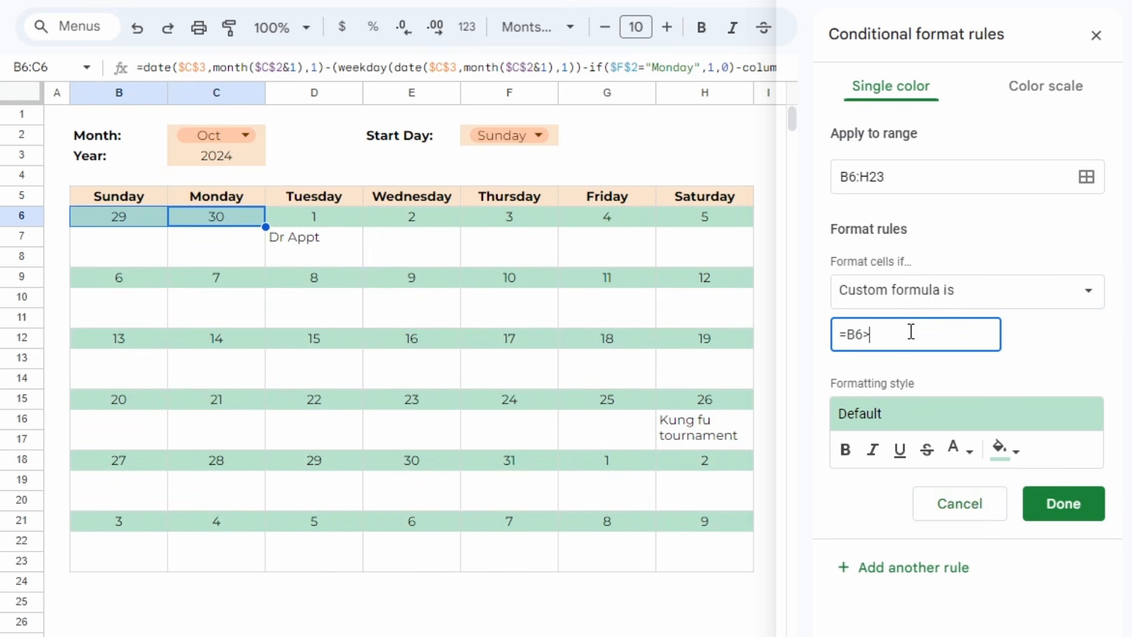
pyautogui.write('>7')
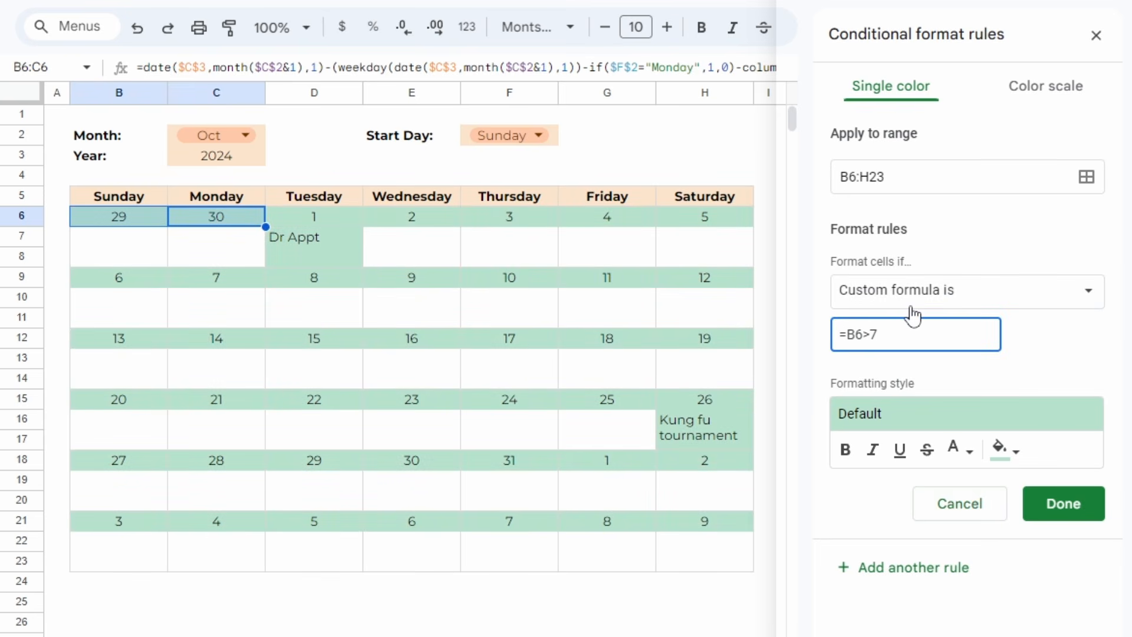
# Remove the rule's background fill and set its text colour to light grey.
pyautogui.click(1012, 462)
pyautogui.click(1001, 516)
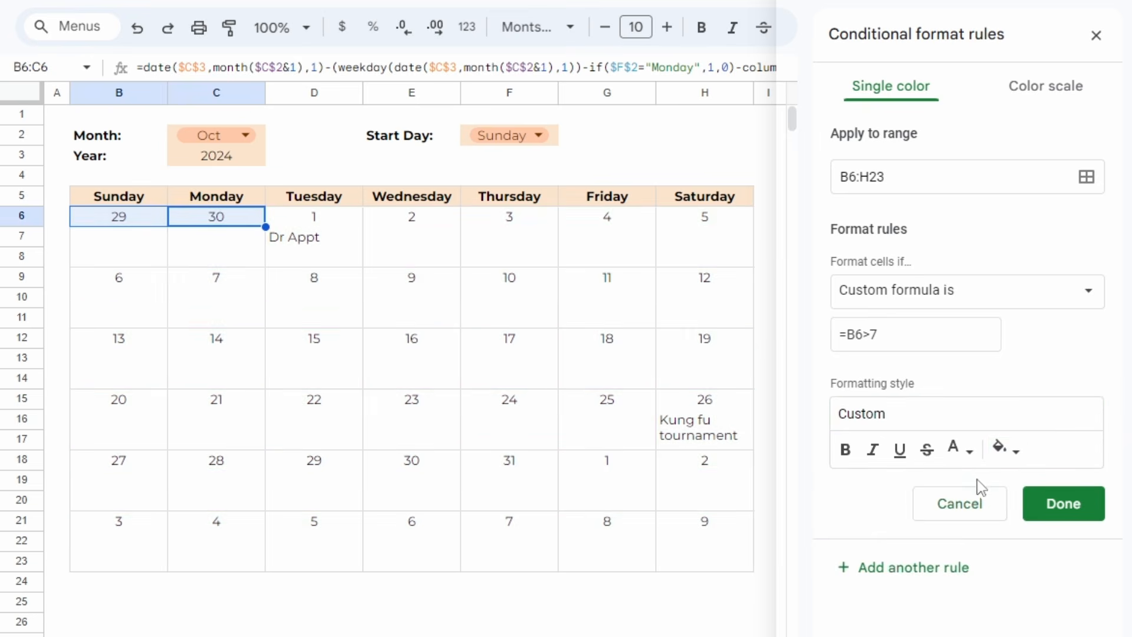
pyautogui.click(957, 449)
pyautogui.click(1090, 517)
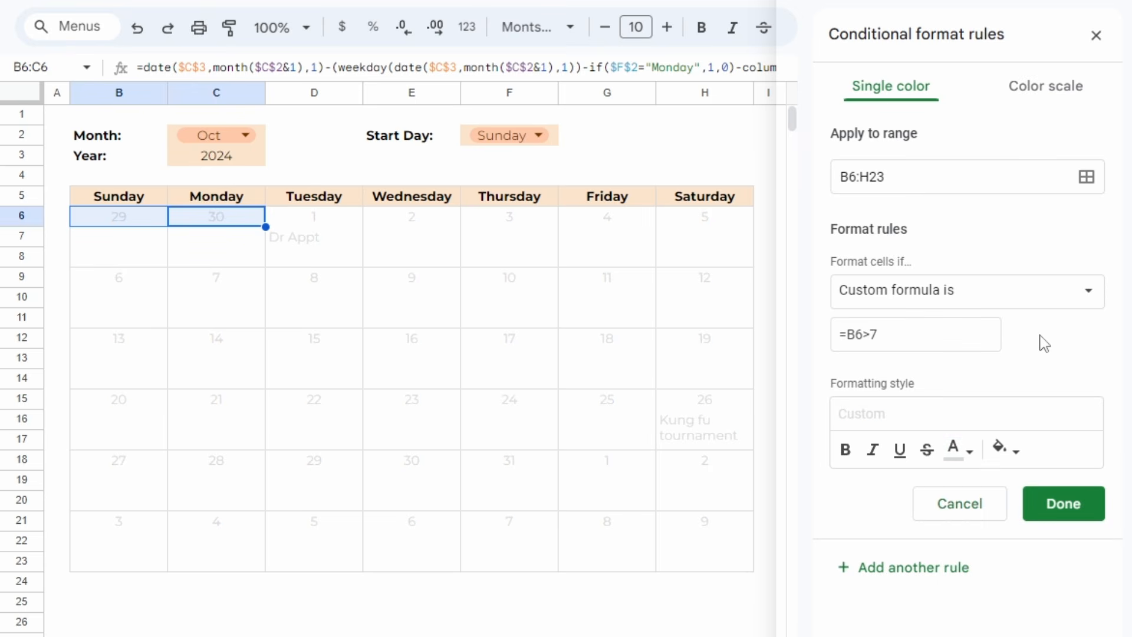
# Change the rule's formula to =day(B6)>7, limit its range to the first week B6:H8, and save it.
pyautogui.click(855, 335)
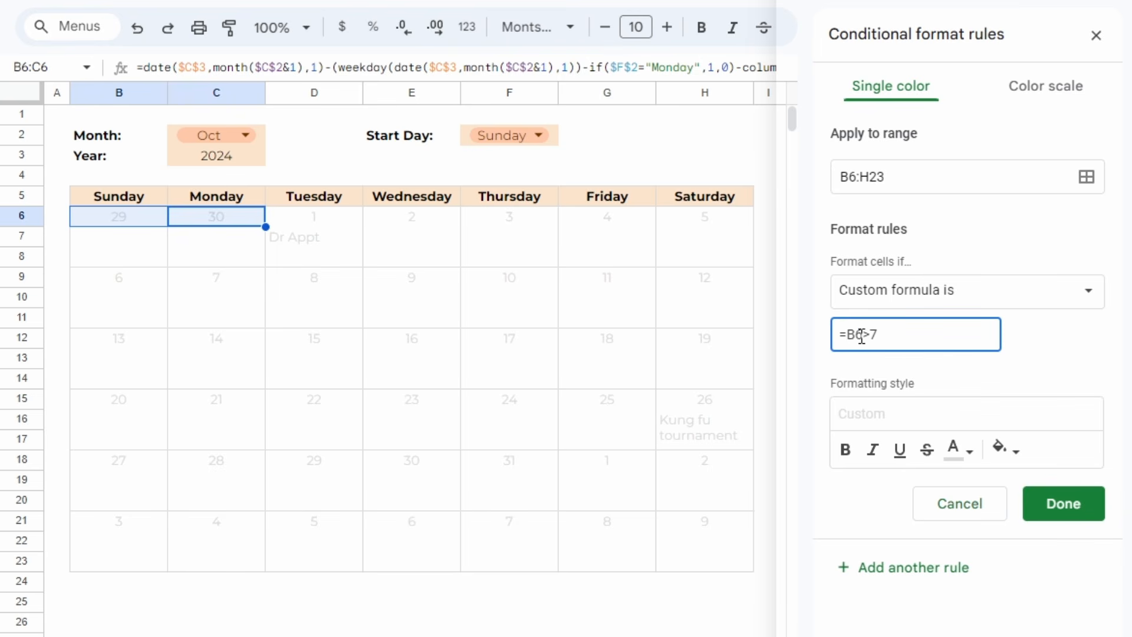
pyautogui.write('day(')
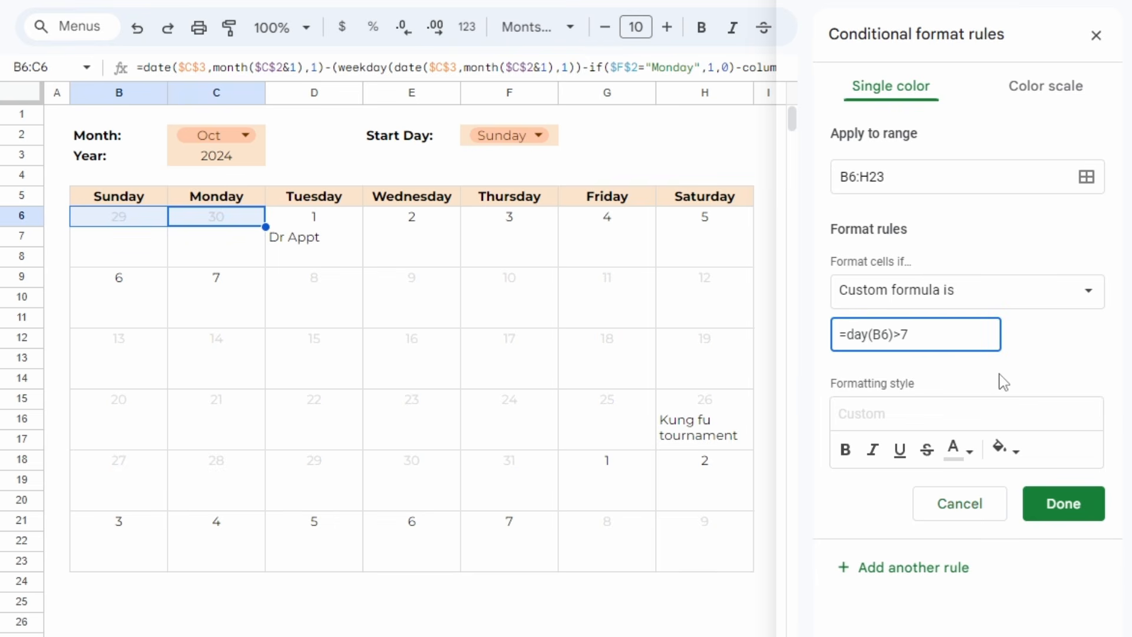
pyautogui.click(908, 178)
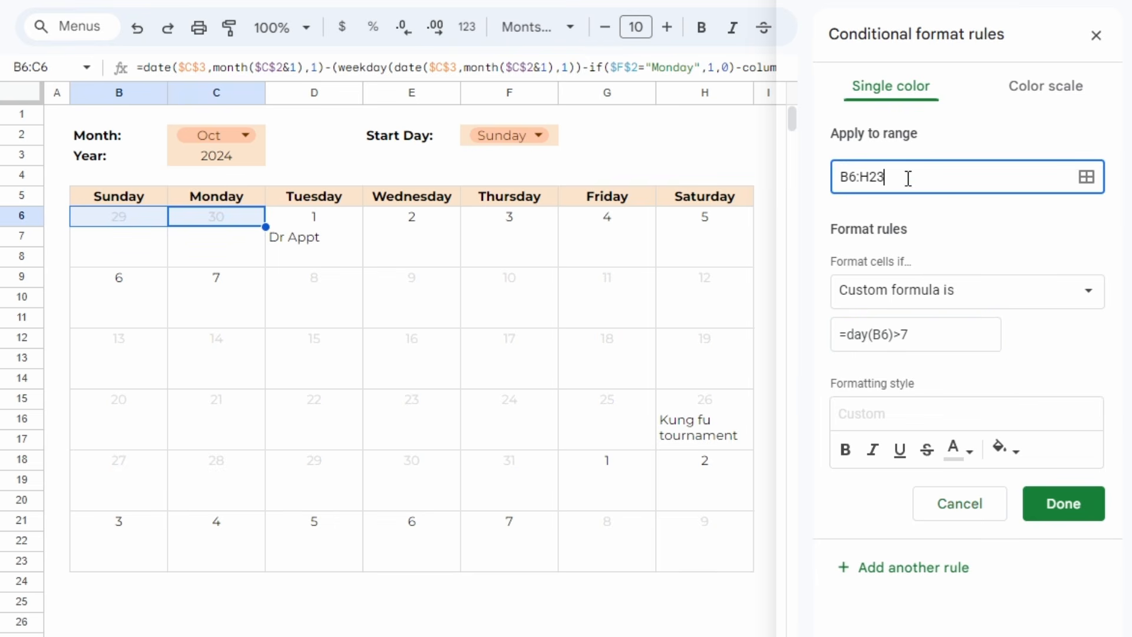
pyautogui.moveTo(872, 178); pyautogui.dragTo(862, 177)
pyautogui.press('Right')
pyautogui.moveTo(887, 178); pyautogui.dragTo(872, 177)
pyautogui.write('8')
pyautogui.click(942, 220)
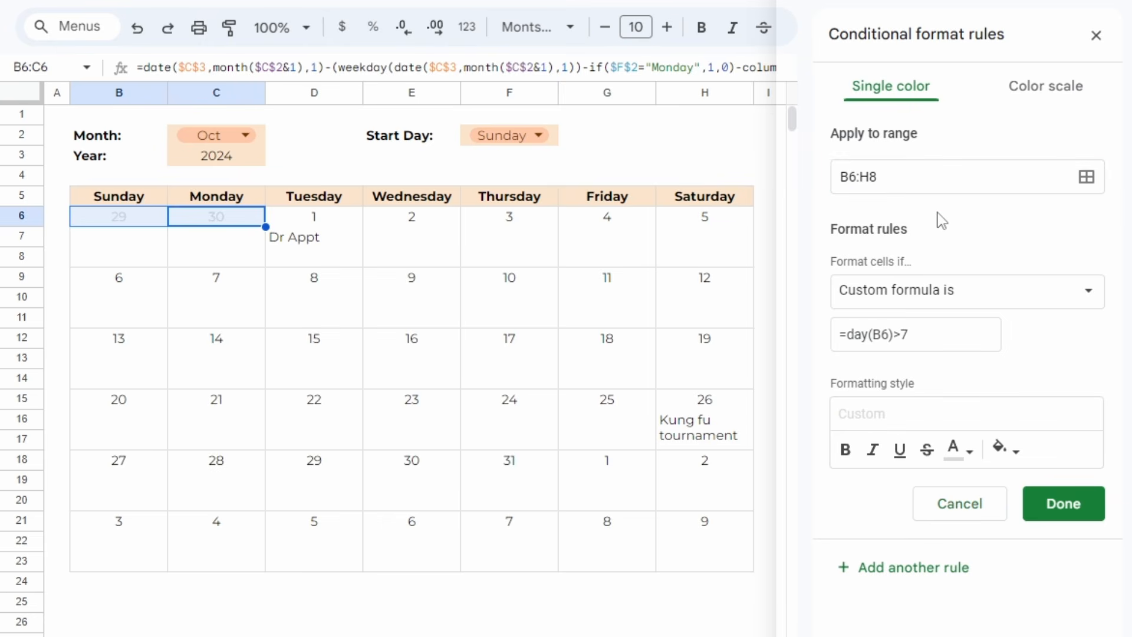
pyautogui.click(181, 224)
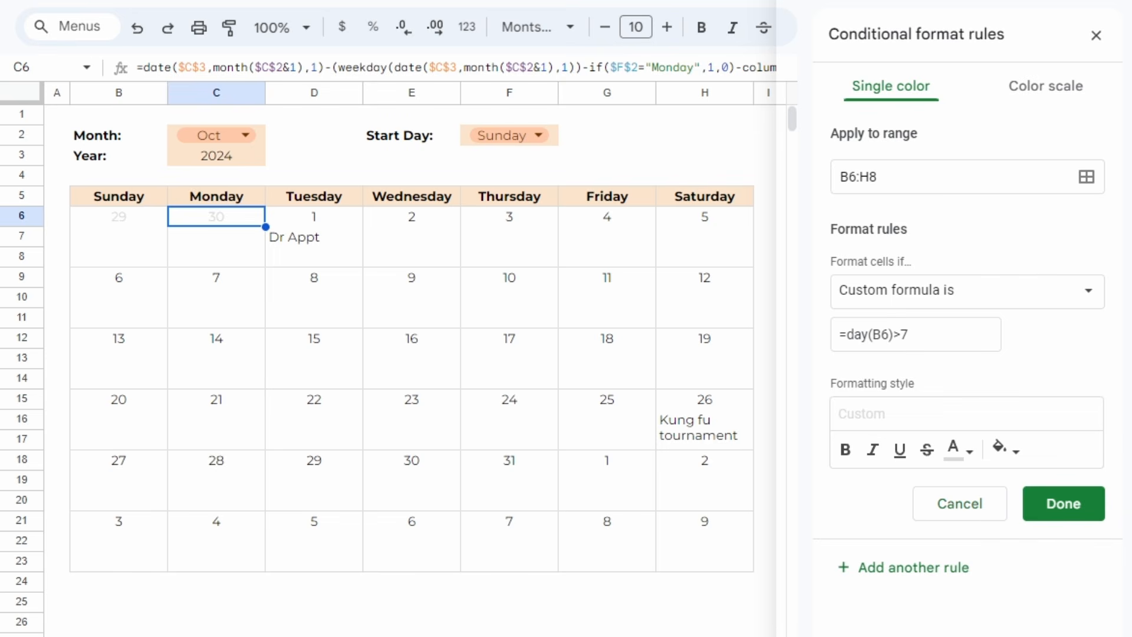
pyautogui.click(1075, 507)
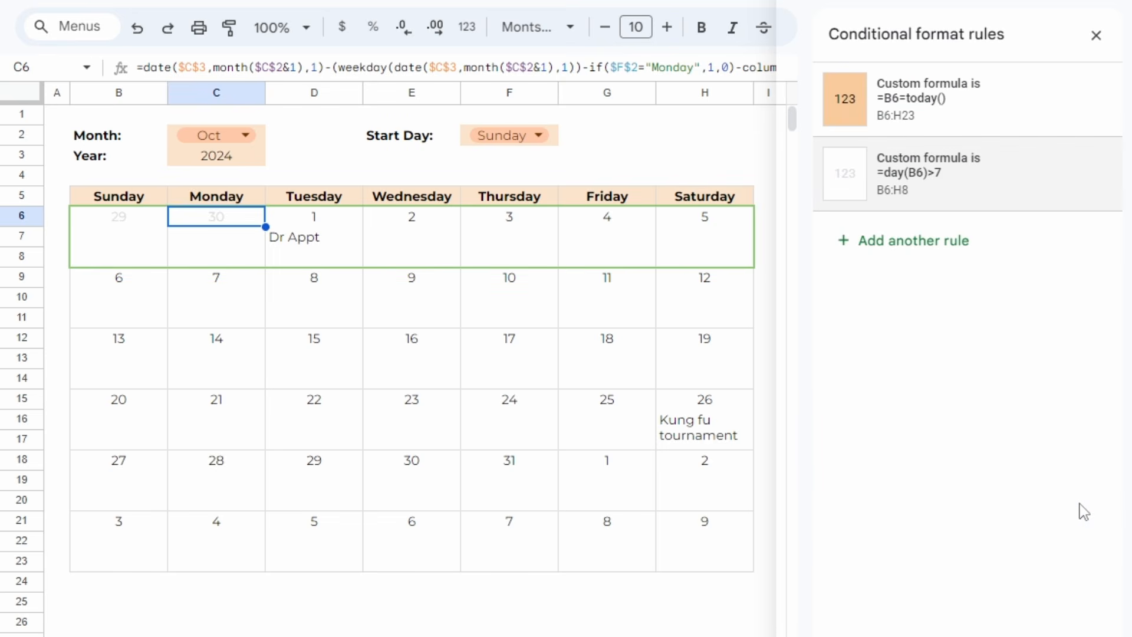
# Add another conditional formatting rule and apply it to the last two calendar weeks, B18:H23.
pyautogui.click(926, 253)
pyautogui.click(892, 179)
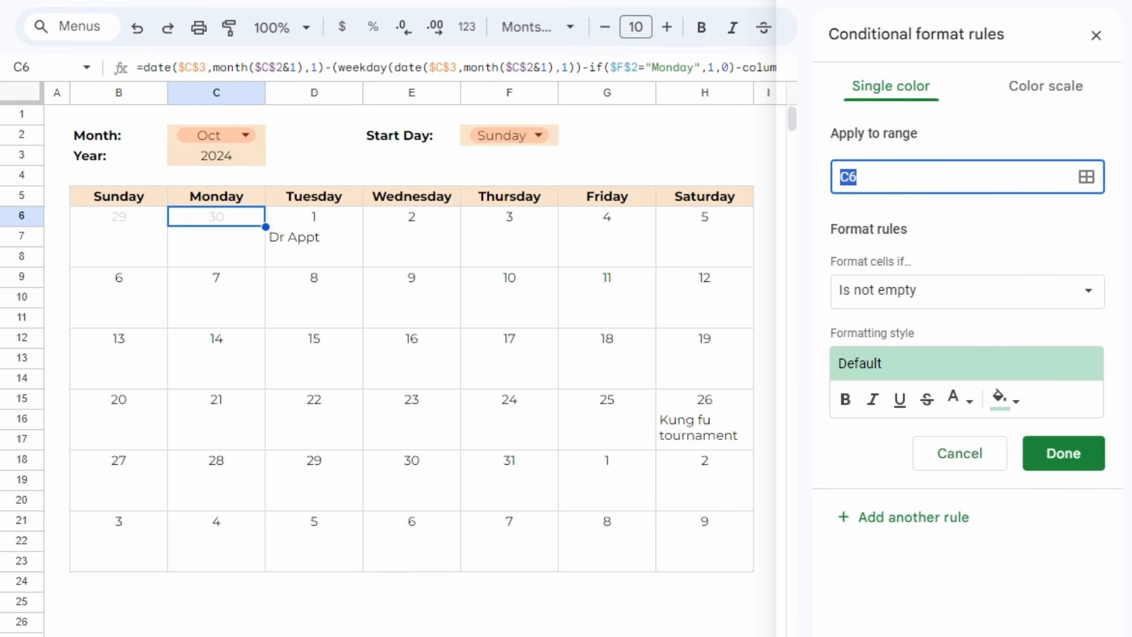
pyautogui.click(107, 526)
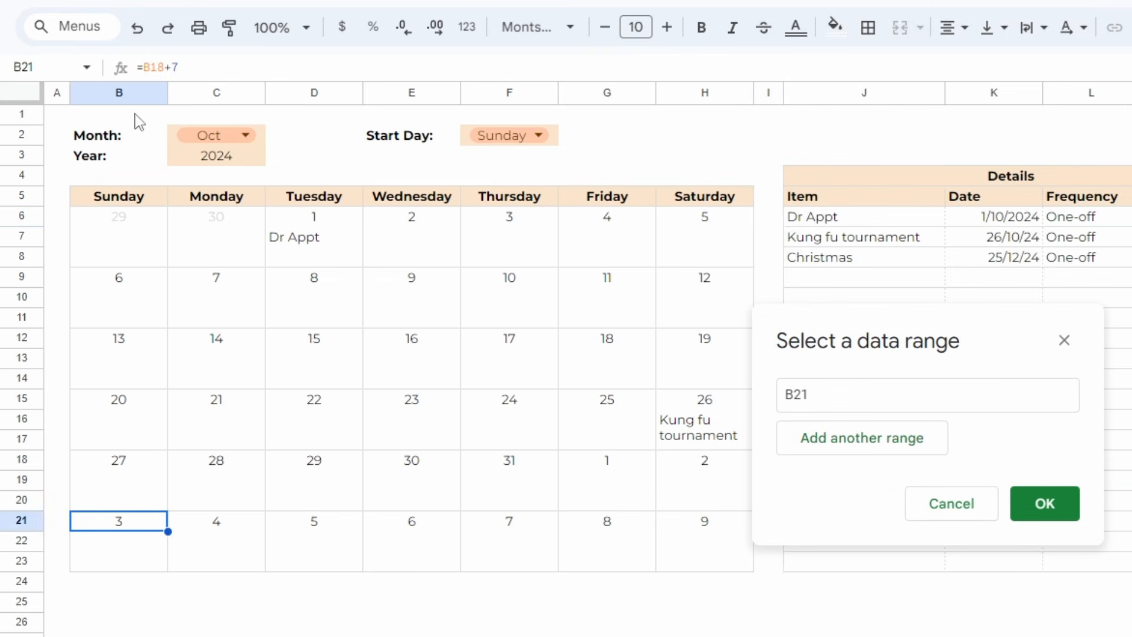
pyautogui.click(110, 465)
pyautogui.moveTo(110, 465); pyautogui.dragTo(725, 545)
pyautogui.click(1050, 505)
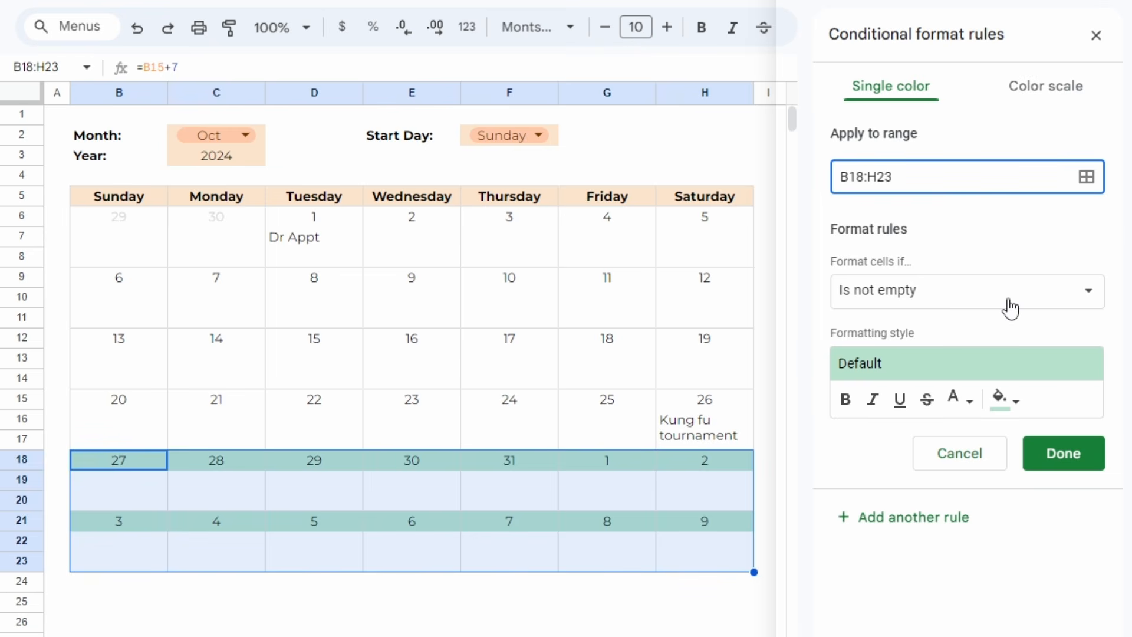
# Base the B18:H23 rule on the custom formula =day(B18)<14.
pyautogui.click(1010, 307)
pyautogui.click(884, 574)
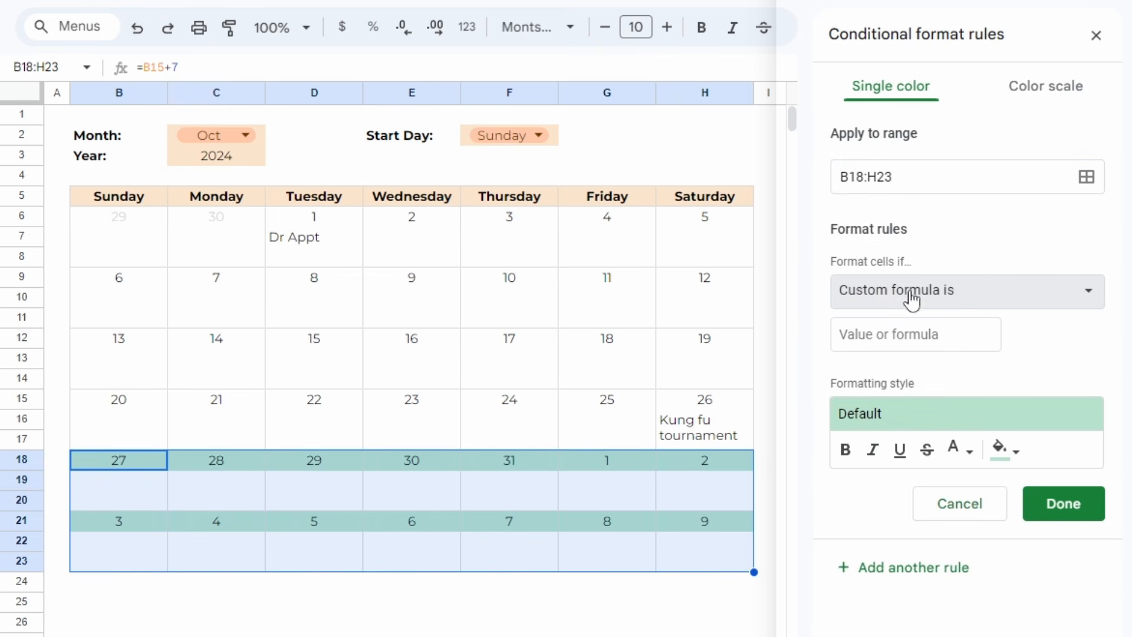
pyautogui.click(914, 343)
pyautogui.write('=')
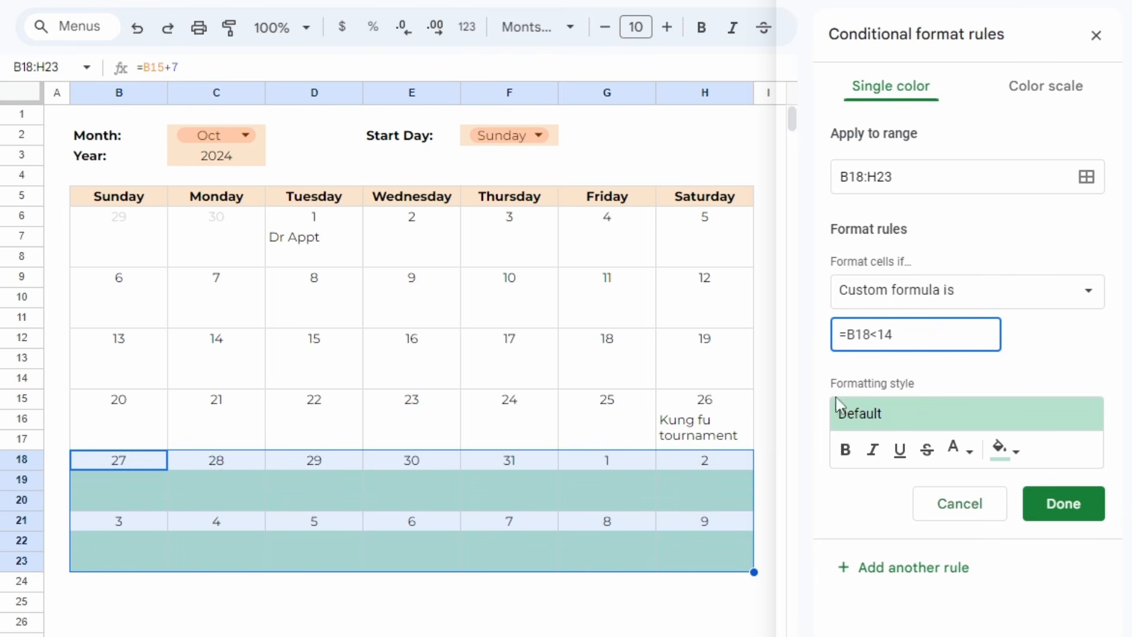
pyautogui.write('day(')
pyautogui.press('Right')
pyautogui.press('Right')
pyautogui.press('Right')
pyautogui.write(')')
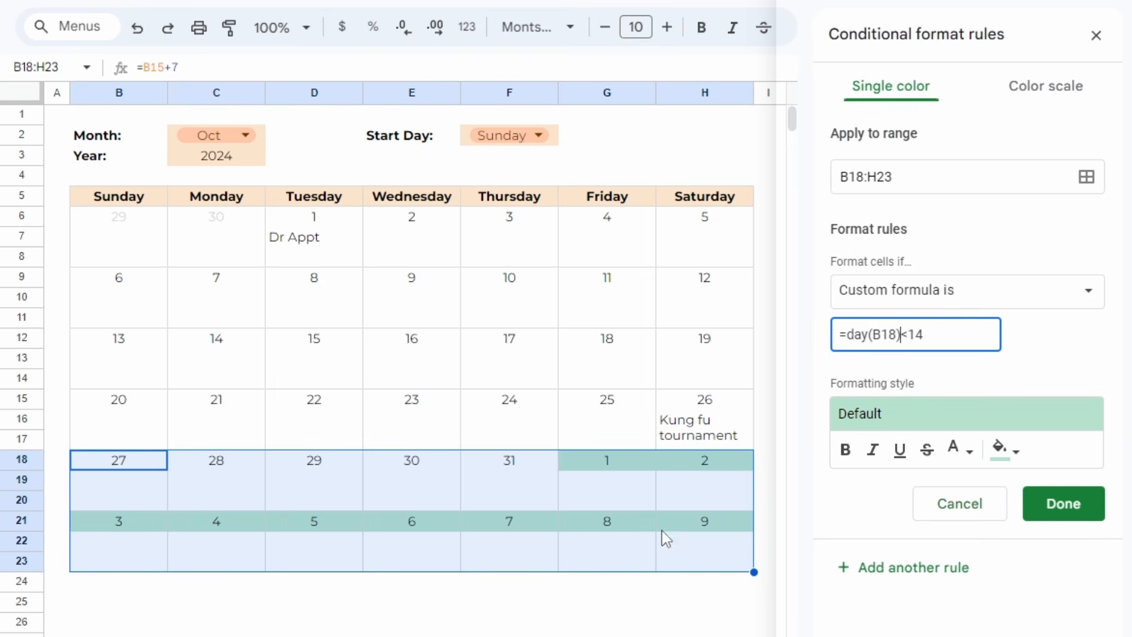
# Remove the background fill from the B18:H23 rule and open its text colour choices.
pyautogui.click(1005, 449)
pyautogui.click(1002, 515)
pyautogui.click(957, 450)
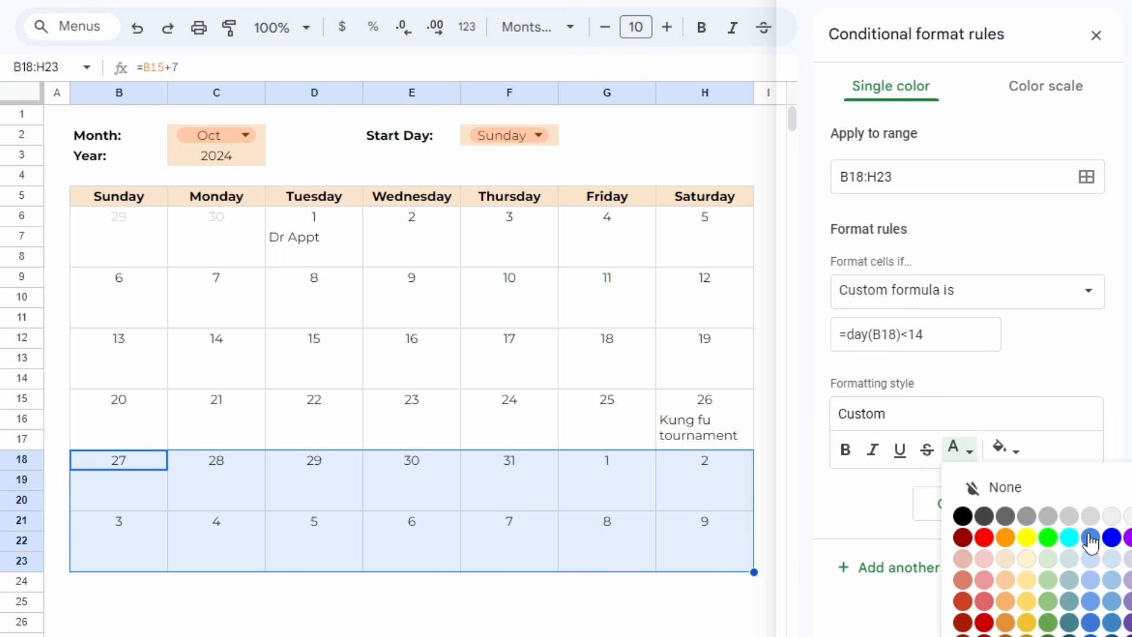
# Set the text of the =day(B18)<14 rule on B18:H23 to light grey and save the rule.
pyautogui.click(1088, 516)
pyautogui.click(1063, 503)
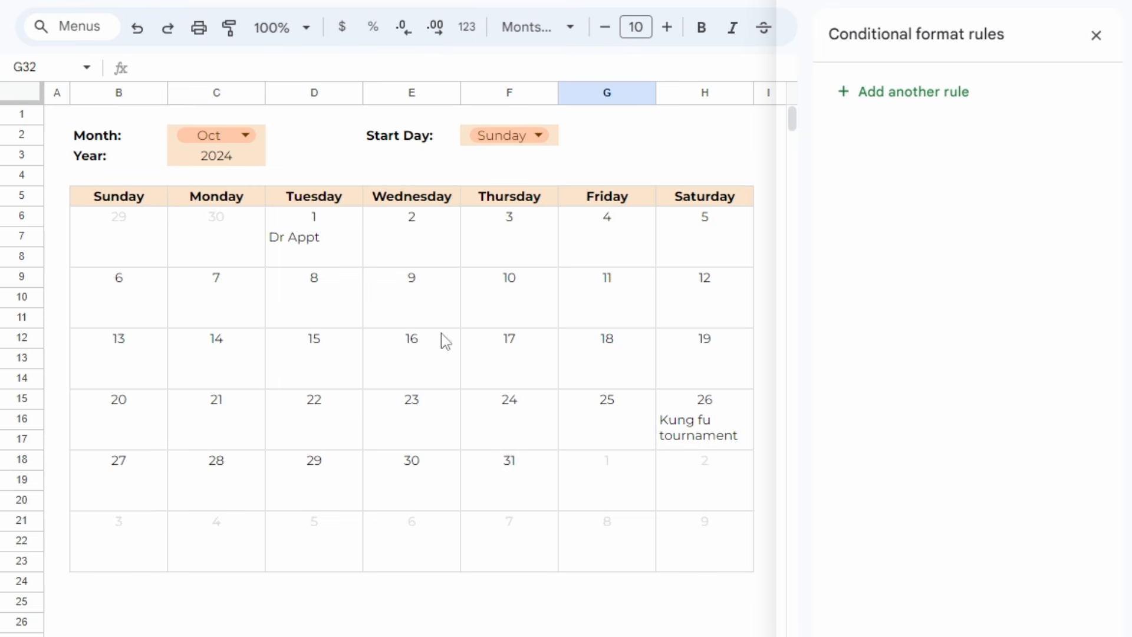
pyautogui.moveTo(314, 224); pyautogui.dragTo(737, 430)
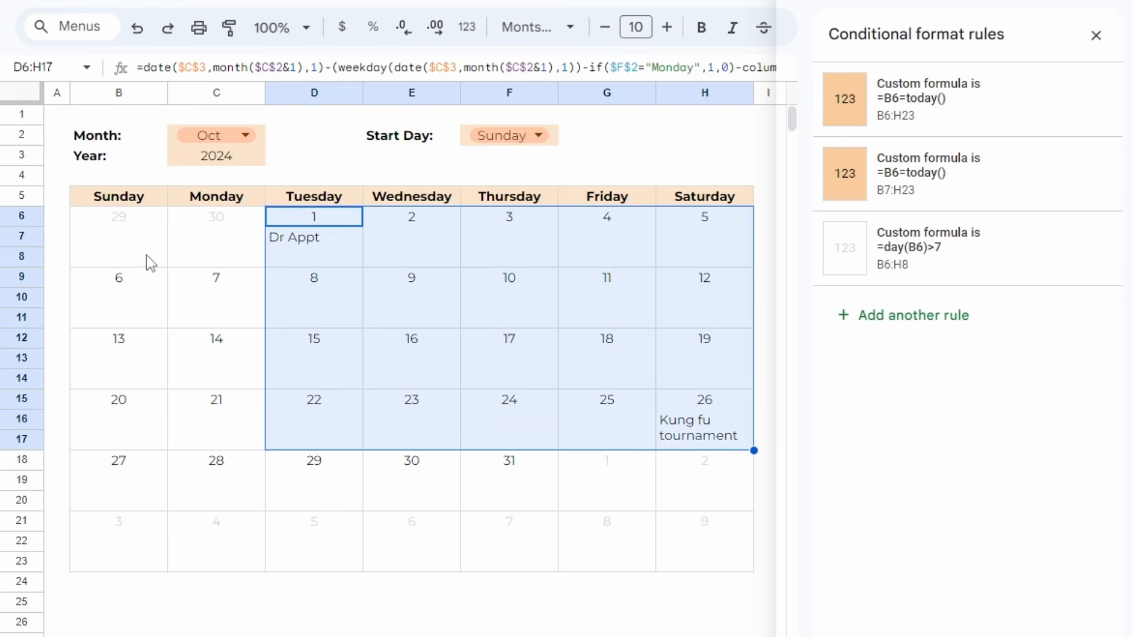
pyautogui.moveTo(236, 242); pyautogui.dragTo(118, 240)
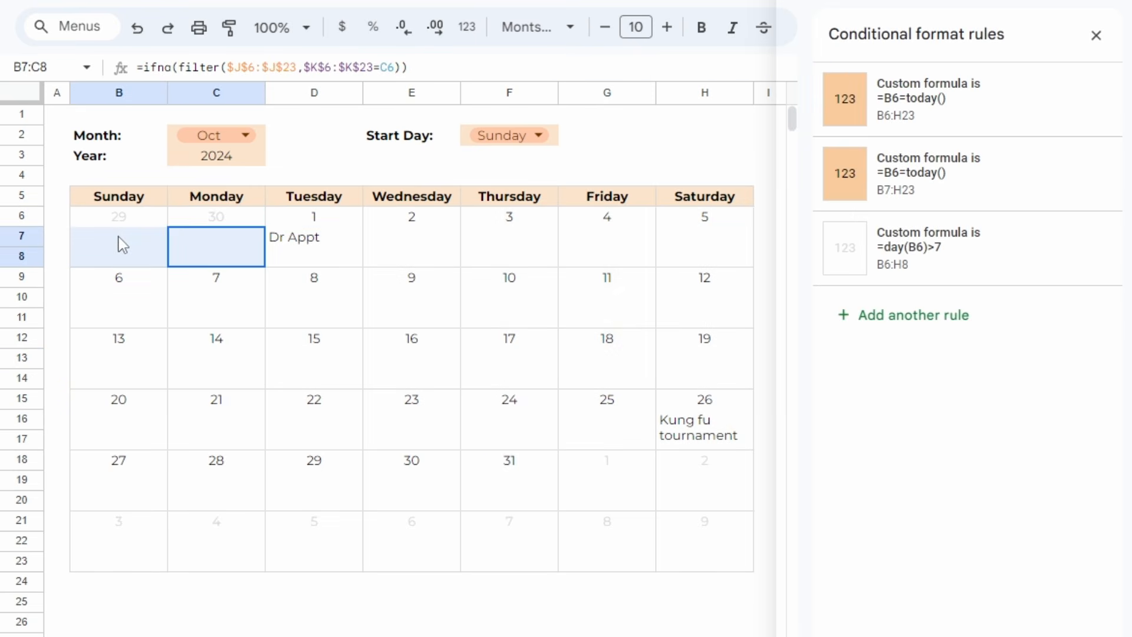
# Switch the calendar month to Sep and select the Dr Appt event cell in the fifth week.
pyautogui.click(224, 135)
pyautogui.click(192, 410)
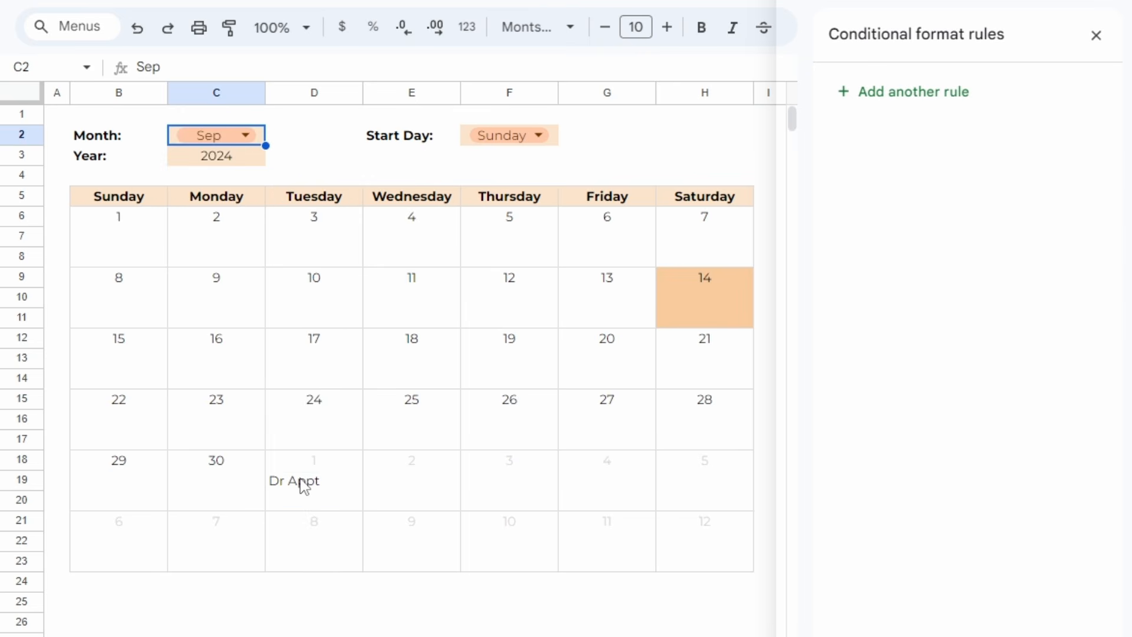
pyautogui.click(337, 491)
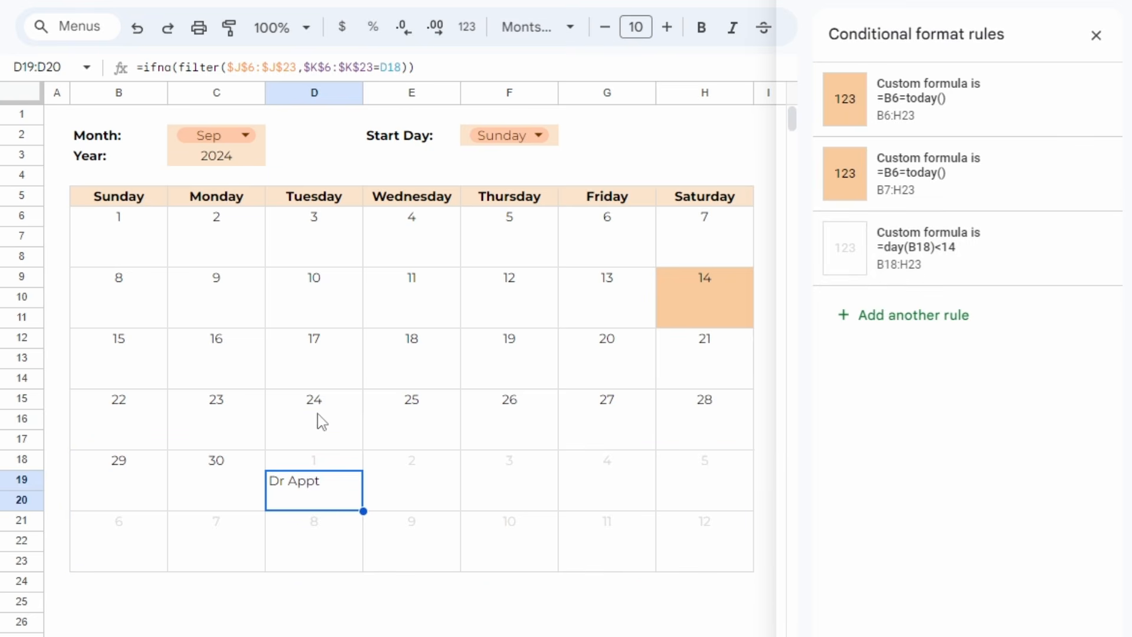
# Add another light-grey text rule with the custom formula =day(B18)<14, applied to range B19:H23.
pyautogui.click(905, 247)
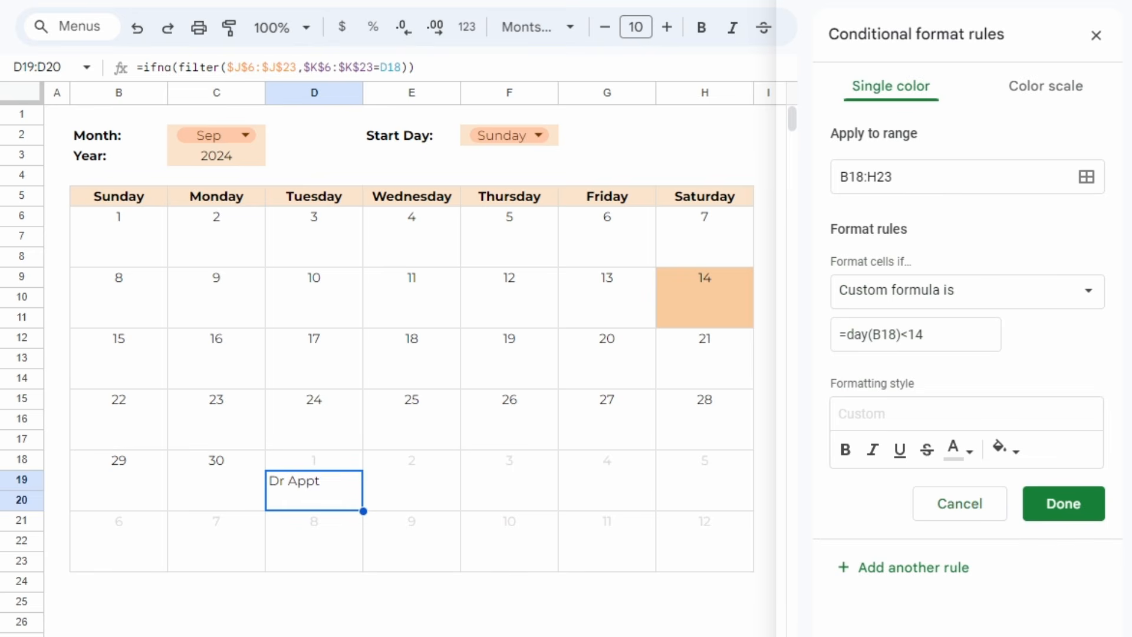
pyautogui.click(865, 177)
pyautogui.press('BackSpace')
pyautogui.write('9')
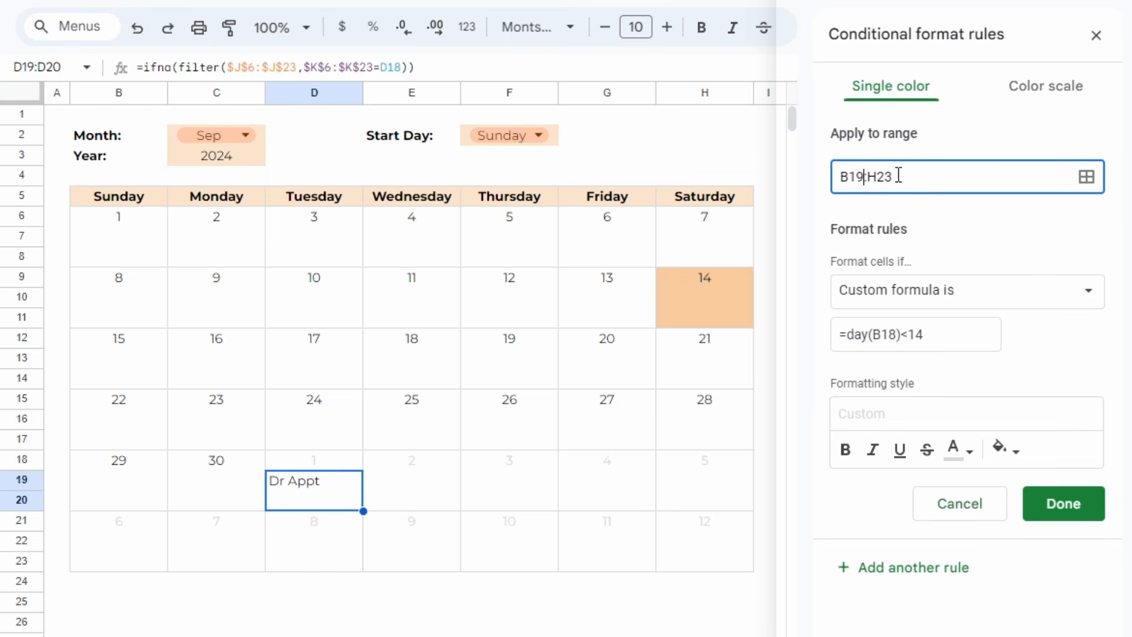
pyautogui.click(940, 224)
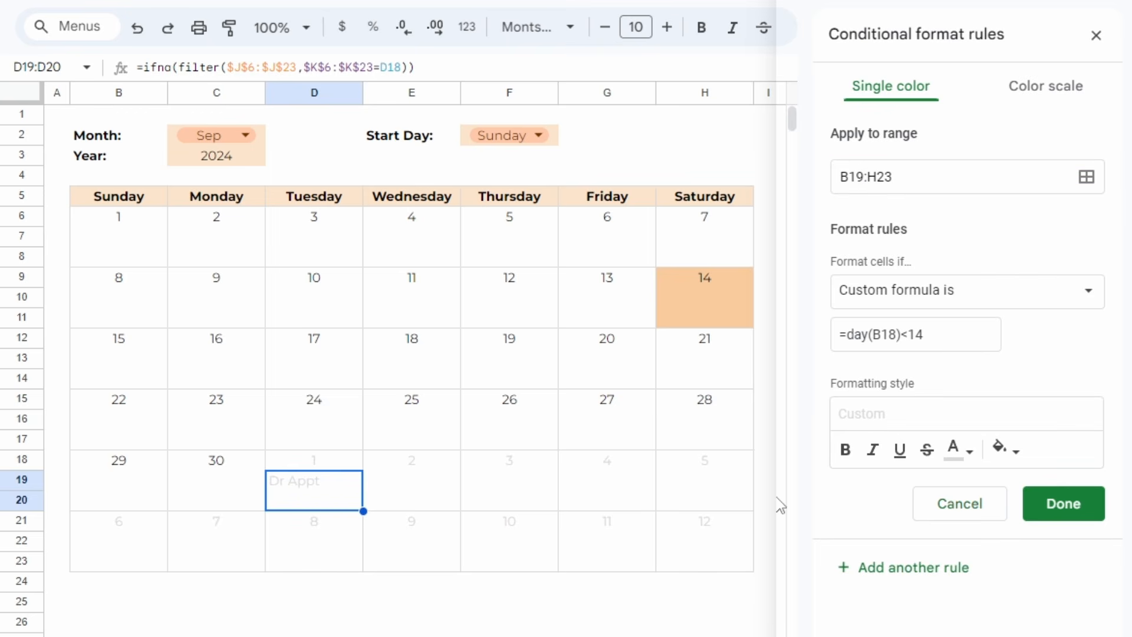
pyautogui.click(1062, 504)
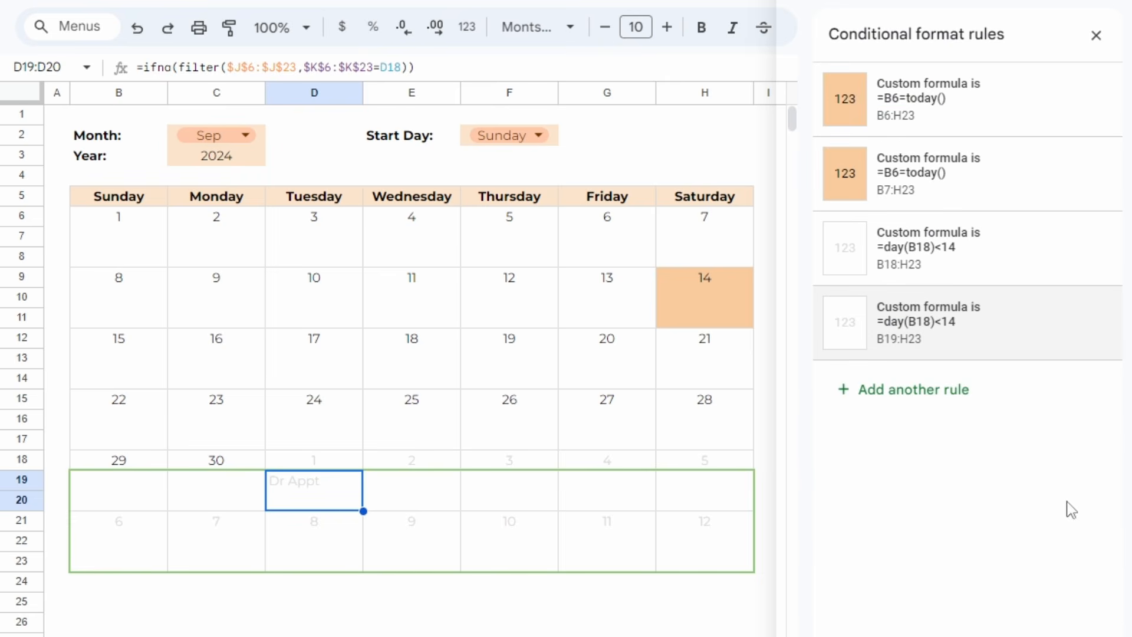
# Add a second light-grey =day(B6)>7 rule for the first week's event cells, then check the greyed Dr Appt entry.
pyautogui.click(124, 220)
pyautogui.click(895, 180)
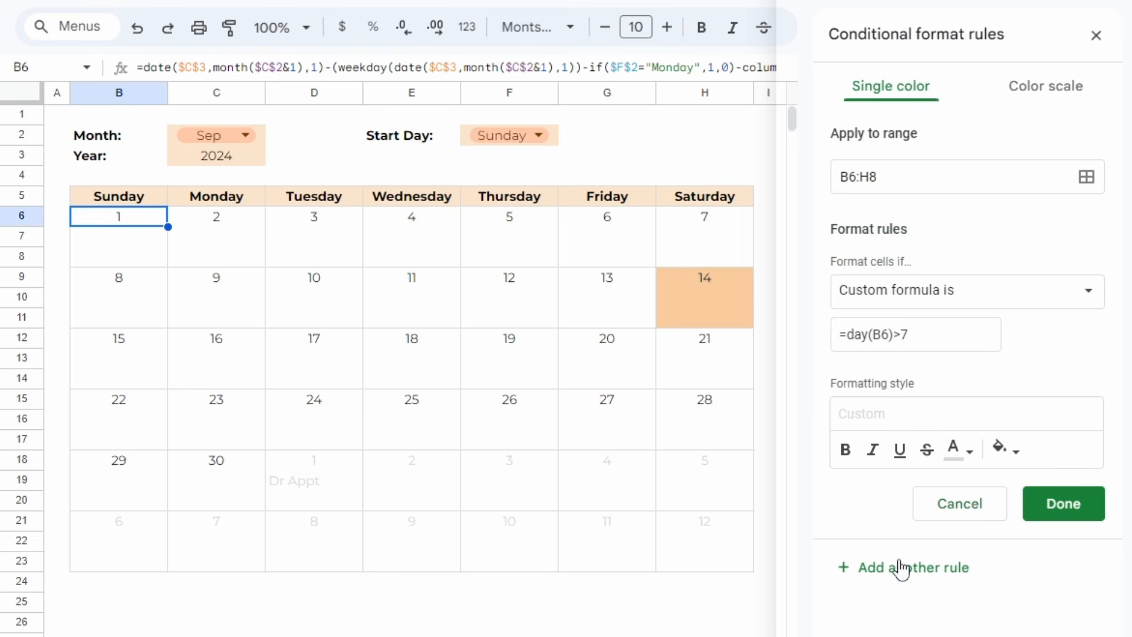
pyautogui.click(856, 176)
pyautogui.press('BackSpace')
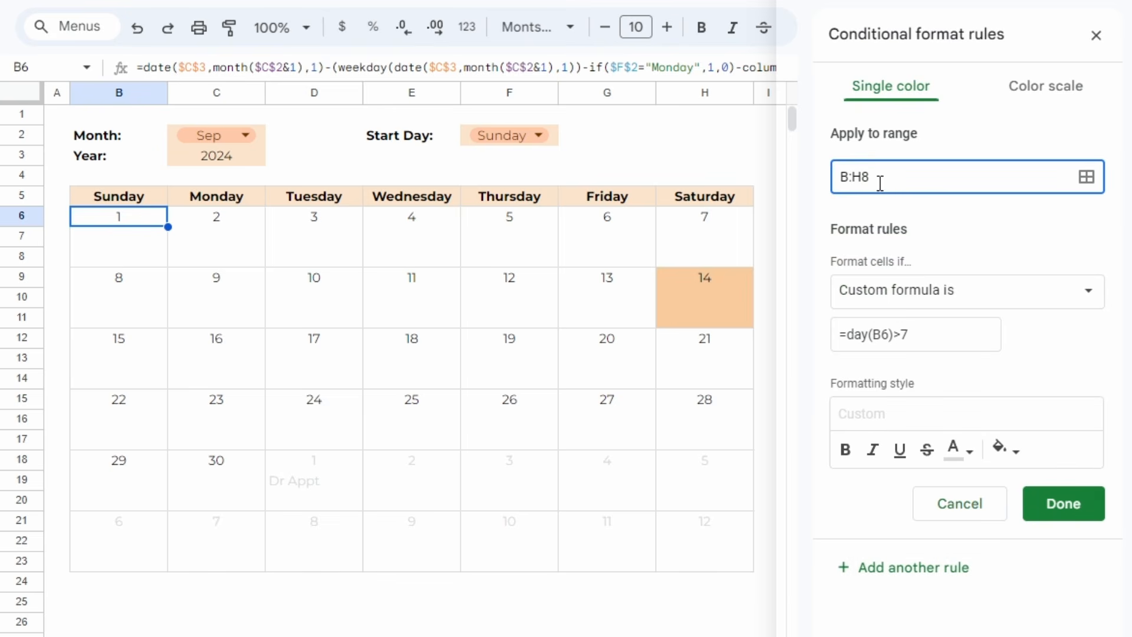
pyautogui.write('6')
pyautogui.click(1061, 504)
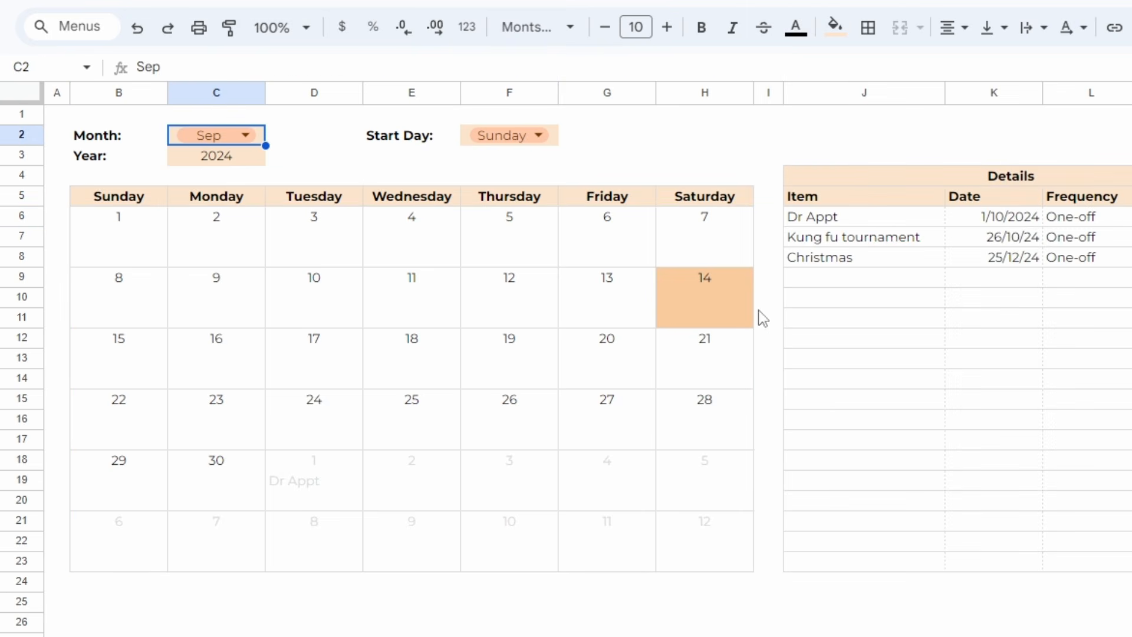
pyautogui.click(741, 314)
pyautogui.click(306, 478)
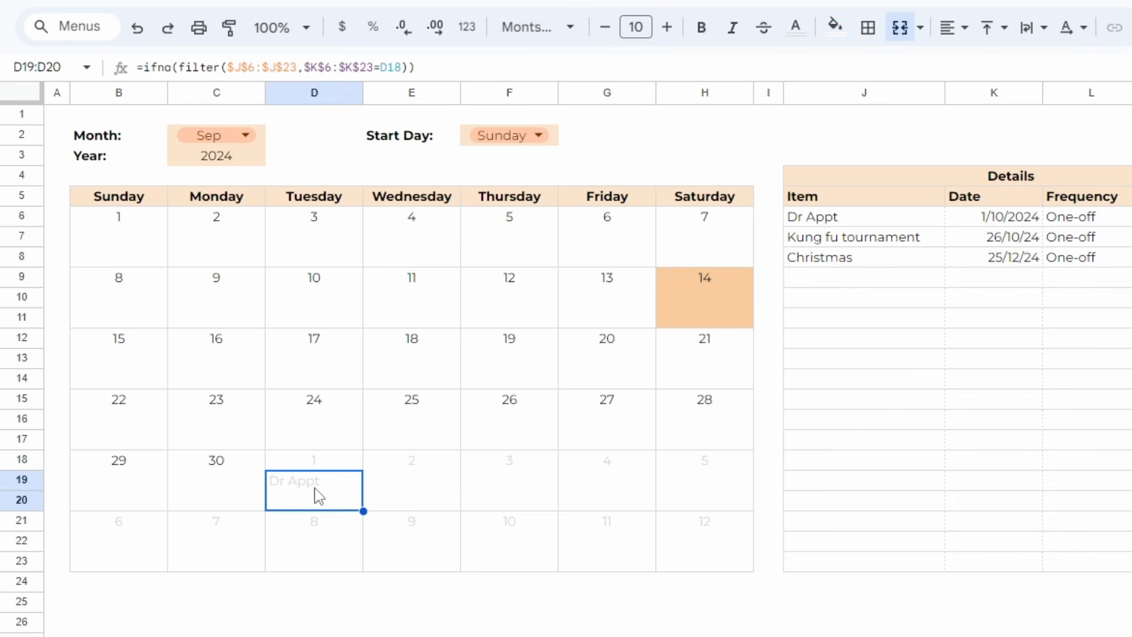
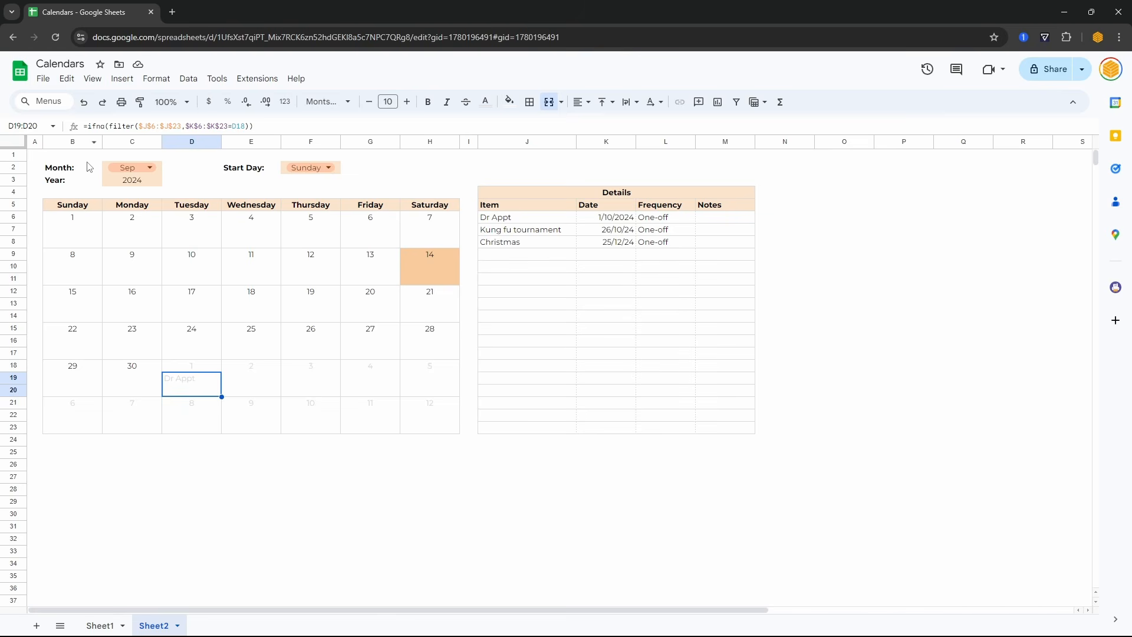
# Insert two blank columns between the Sunday and Monday columns.
pyautogui.rightClick(77, 144)
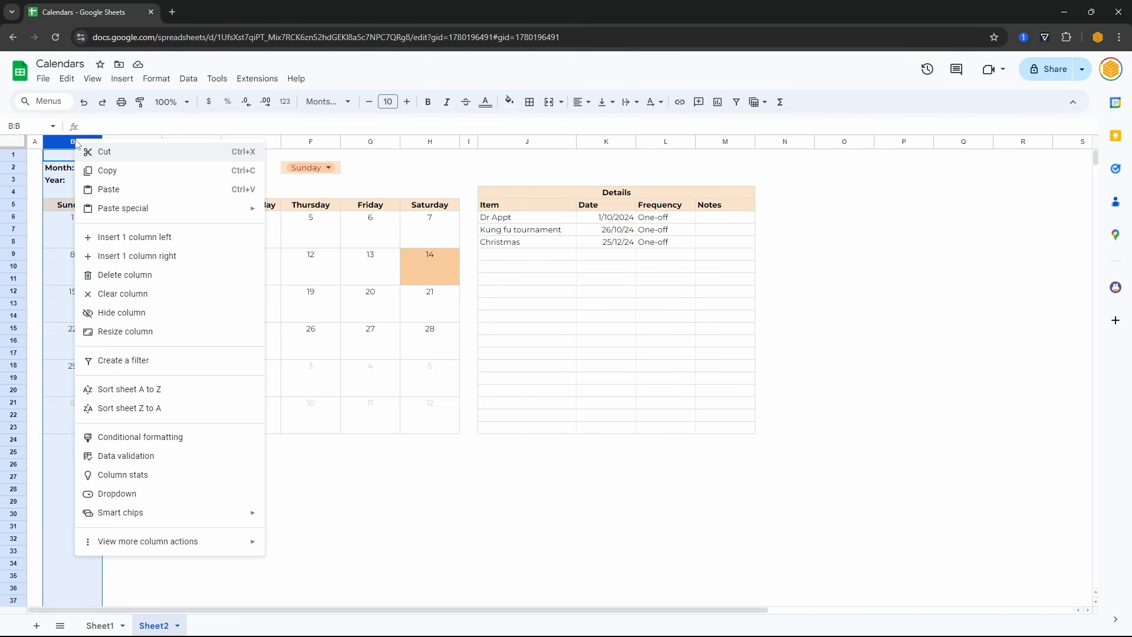
pyautogui.click(133, 256)
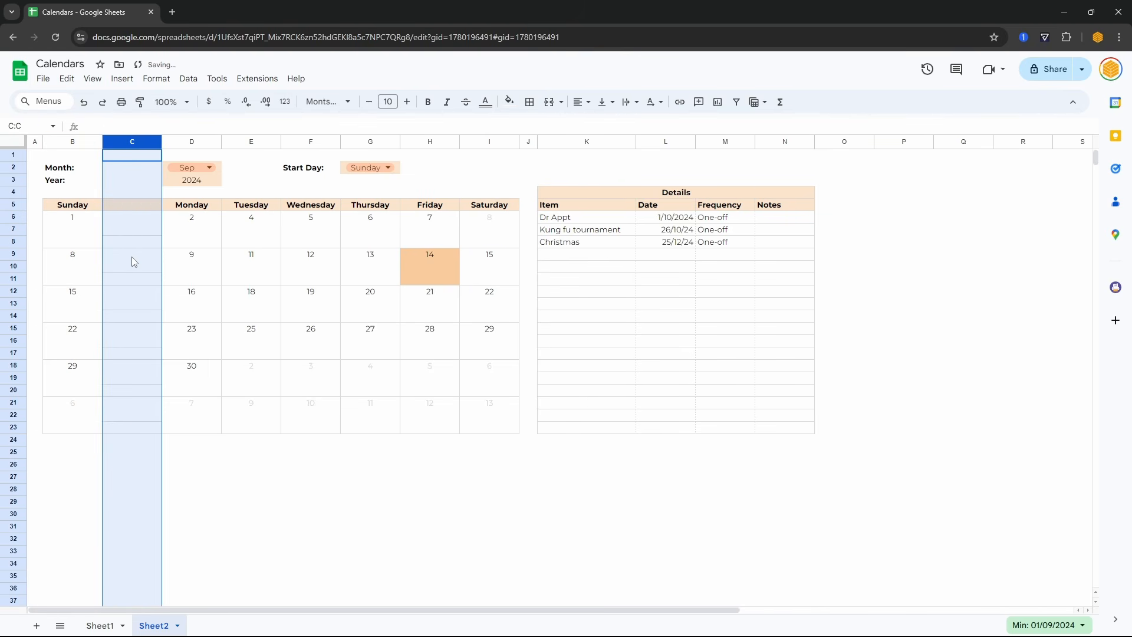
pyautogui.click(135, 234)
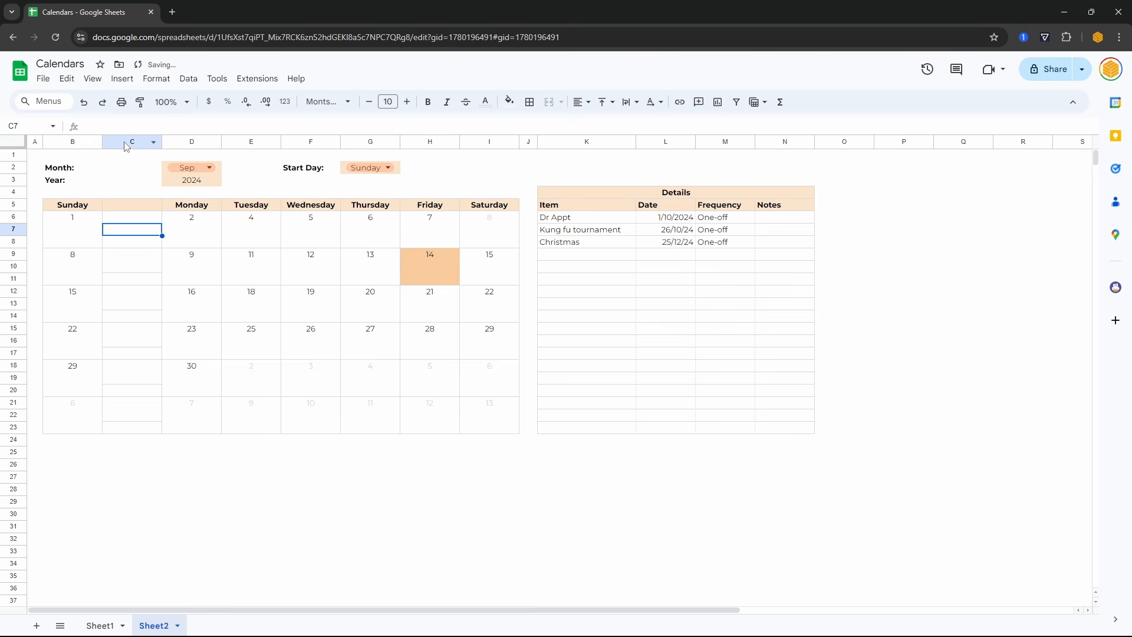
pyautogui.rightClick(125, 146)
pyautogui.click(157, 257)
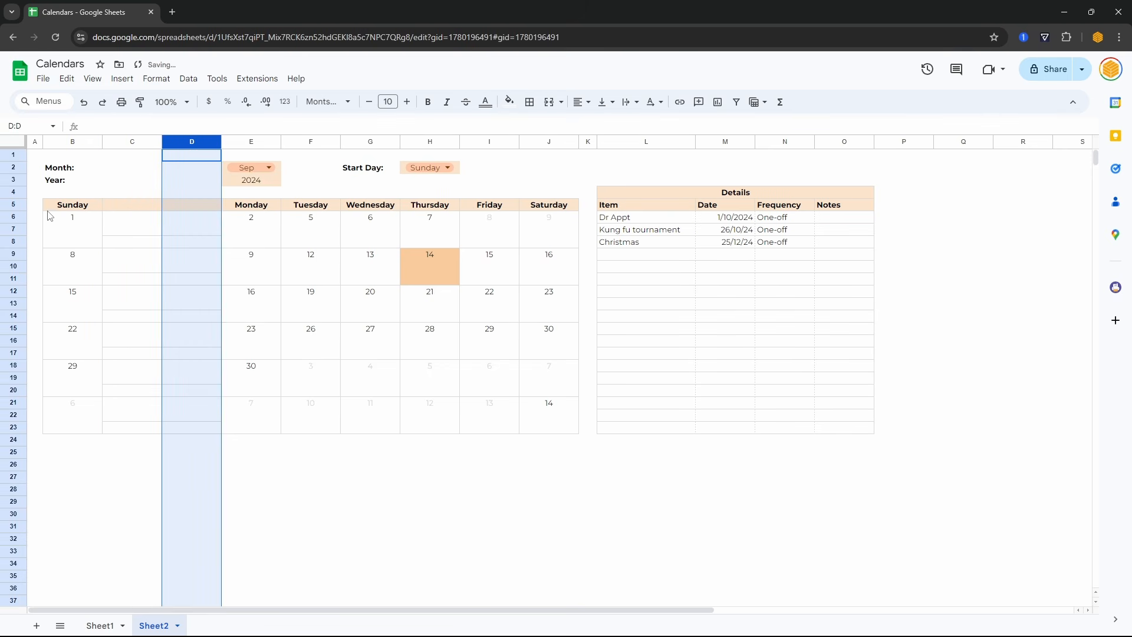
# Insert two blank columns directly after column E, where Monday's dates are.
pyautogui.click(261, 211)
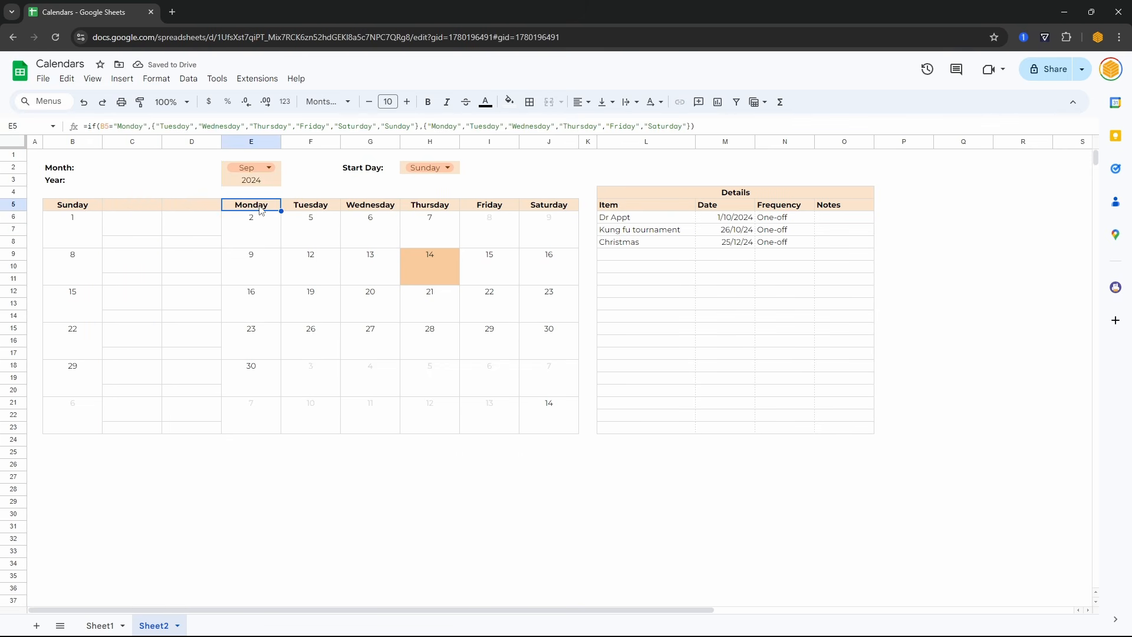
pyautogui.rightClick(252, 146)
pyautogui.click(289, 257)
pyautogui.rightClick(301, 142)
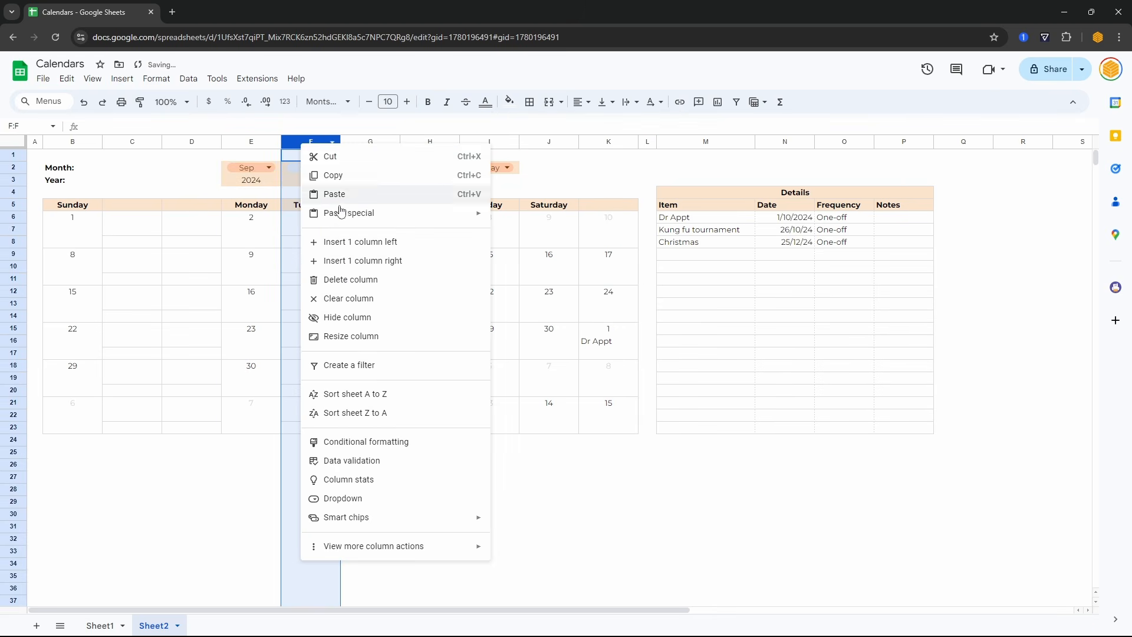
pyautogui.click(352, 261)
pyautogui.click(452, 171)
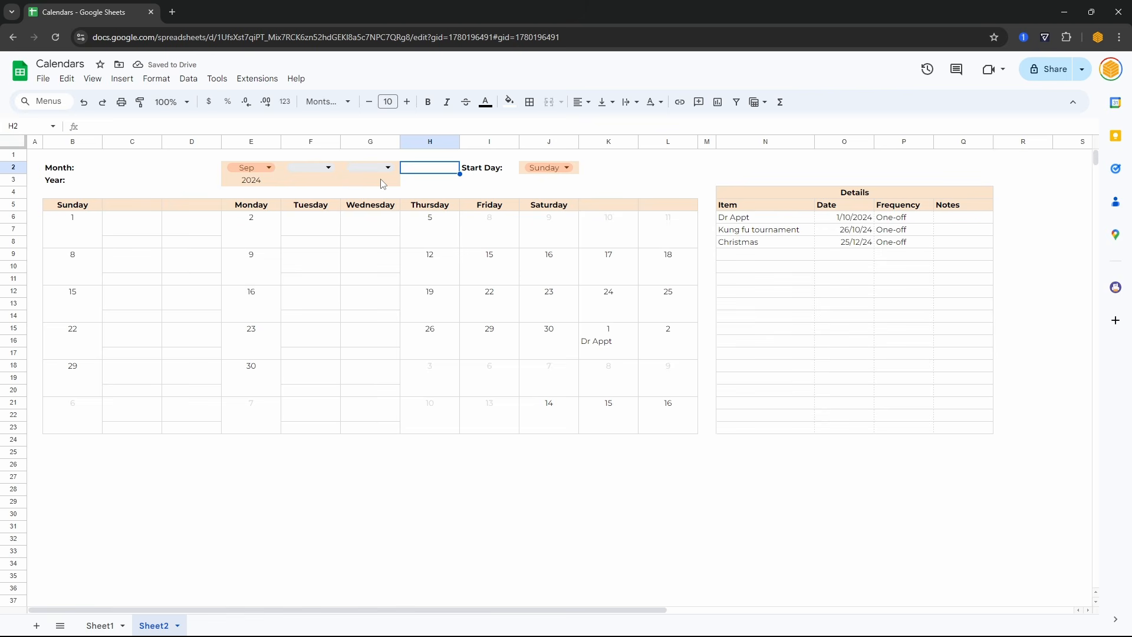
# Clear the contents and formatting of the extra dropdown and shaded cells in F2:G3.
pyautogui.moveTo(310, 168); pyautogui.dragTo(345, 180)
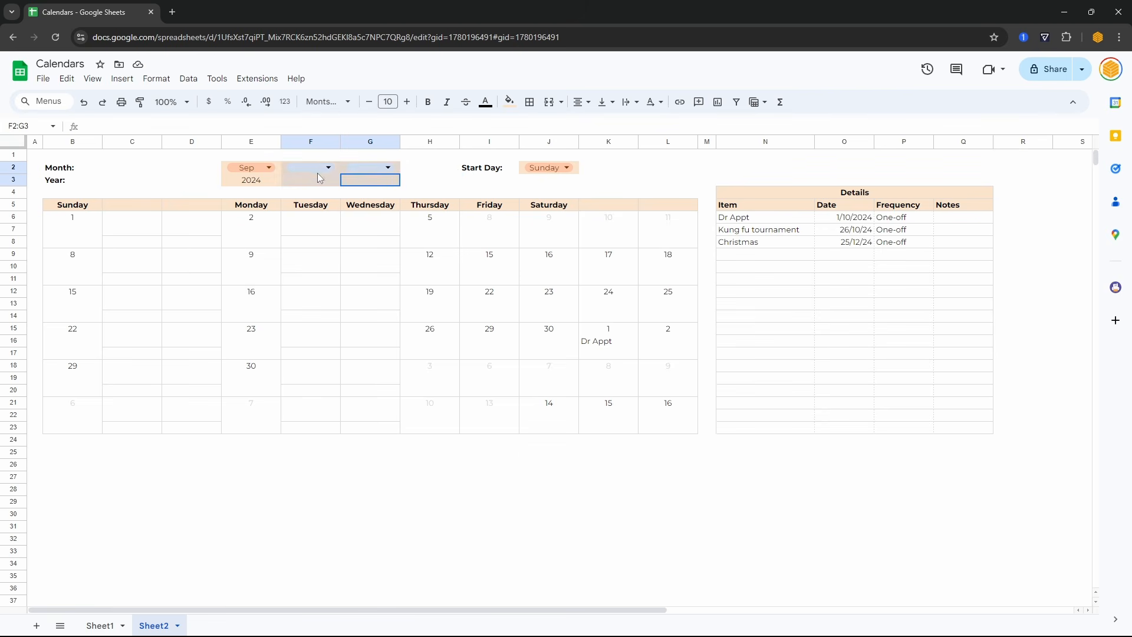
pyautogui.press('Delete')
pyautogui.hotkey('ctrl', '\\')
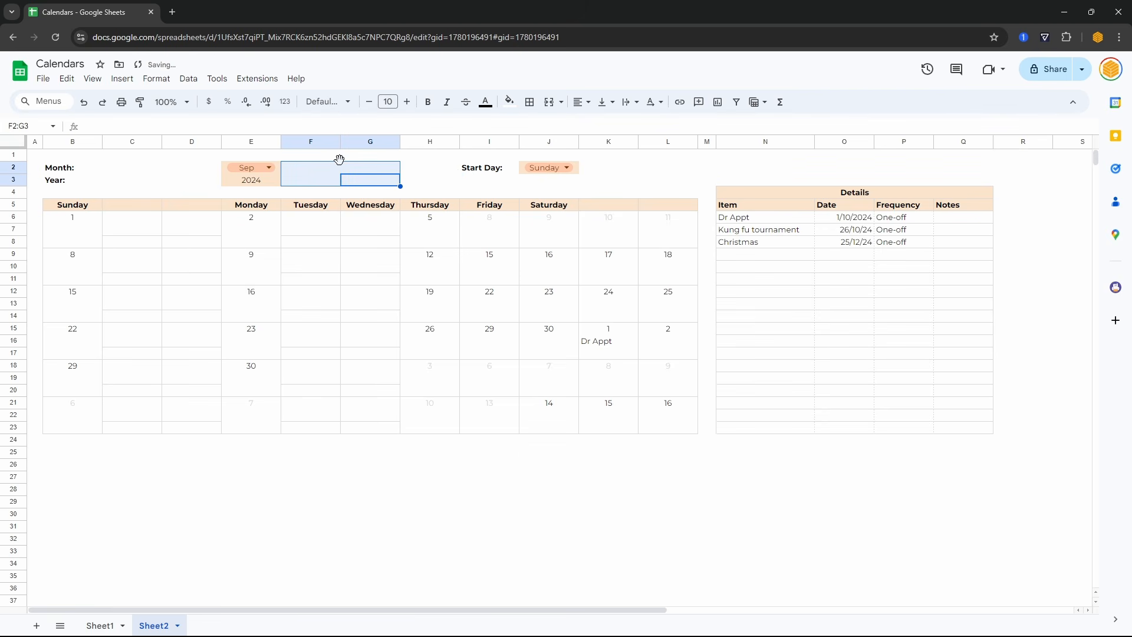
pyautogui.click(366, 171)
# Move the month dropdown and the year value from E2:E3 to C2:C3.
pyautogui.moveTo(253, 171); pyautogui.dragTo(255, 184)
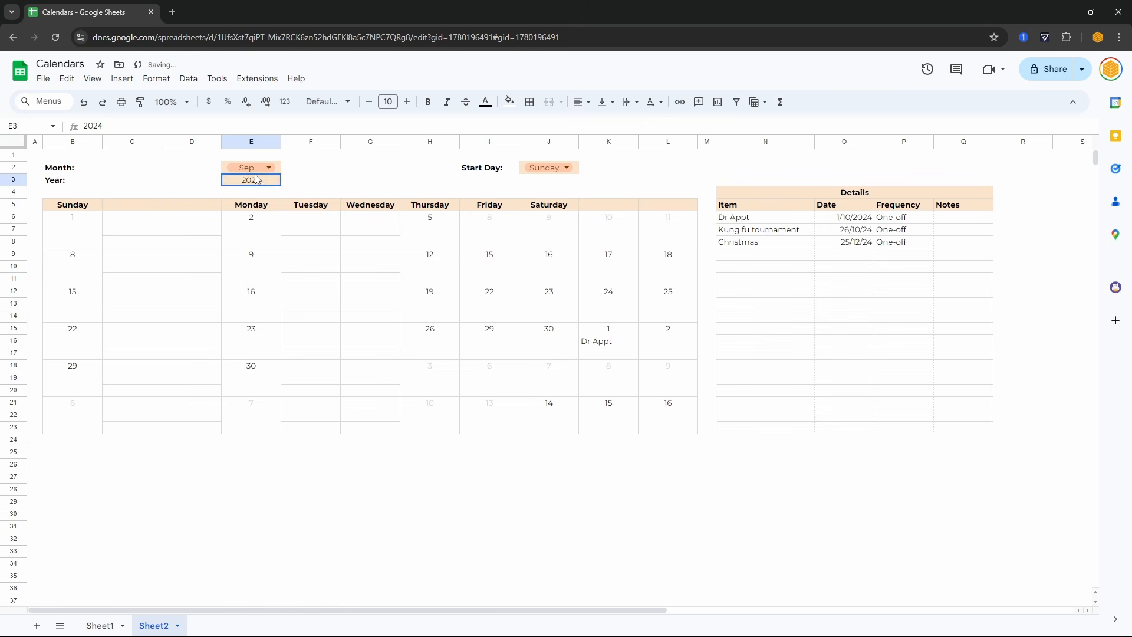
pyautogui.hotkey('ctrl', 'c')
pyautogui.click(127, 170)
pyautogui.hotkey('ctrl', 'v')
# Move the Start Day label and its dropdown from I2:J2 to E2:F2.
pyautogui.moveTo(482, 168); pyautogui.dragTo(548, 169)
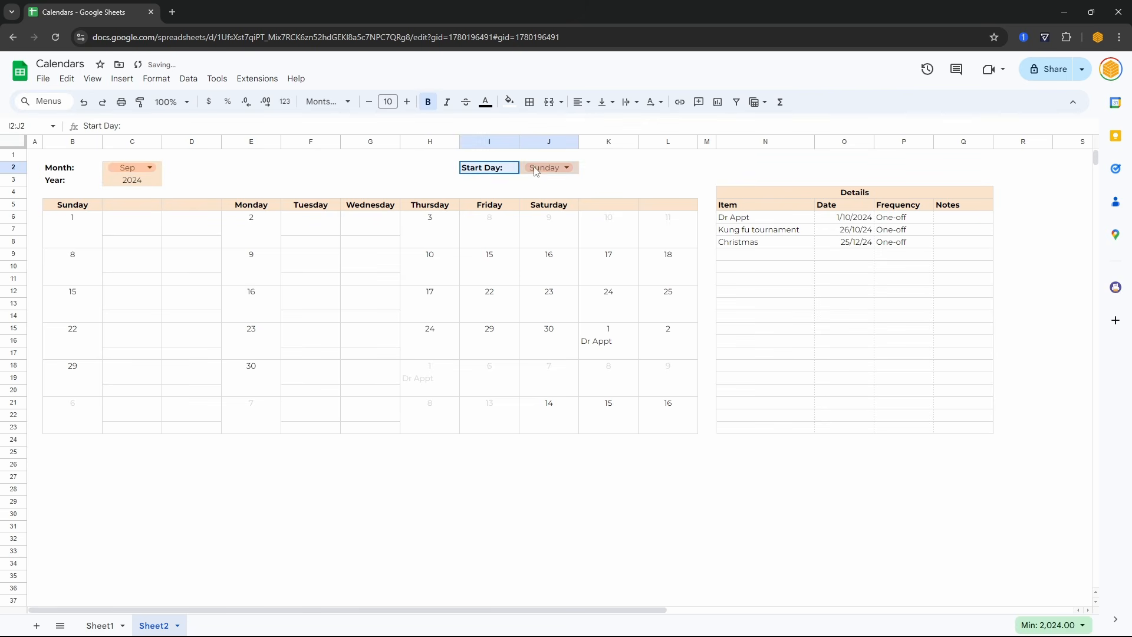
pyautogui.hotkey('ctrl', 'x')
pyautogui.click(245, 172)
pyautogui.hotkey('ctrl', 'v')
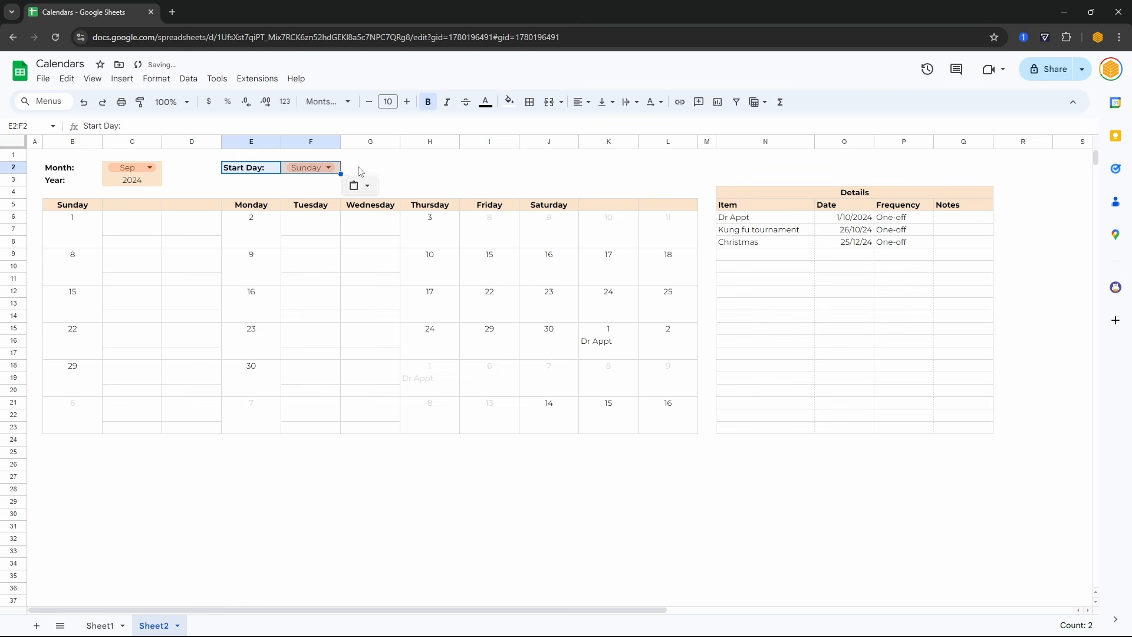
# Insert two blank columns after column H and check the first week's event cells under the dates.
pyautogui.rightClick(415, 145)
pyautogui.click(465, 258)
pyautogui.rightClick(476, 141)
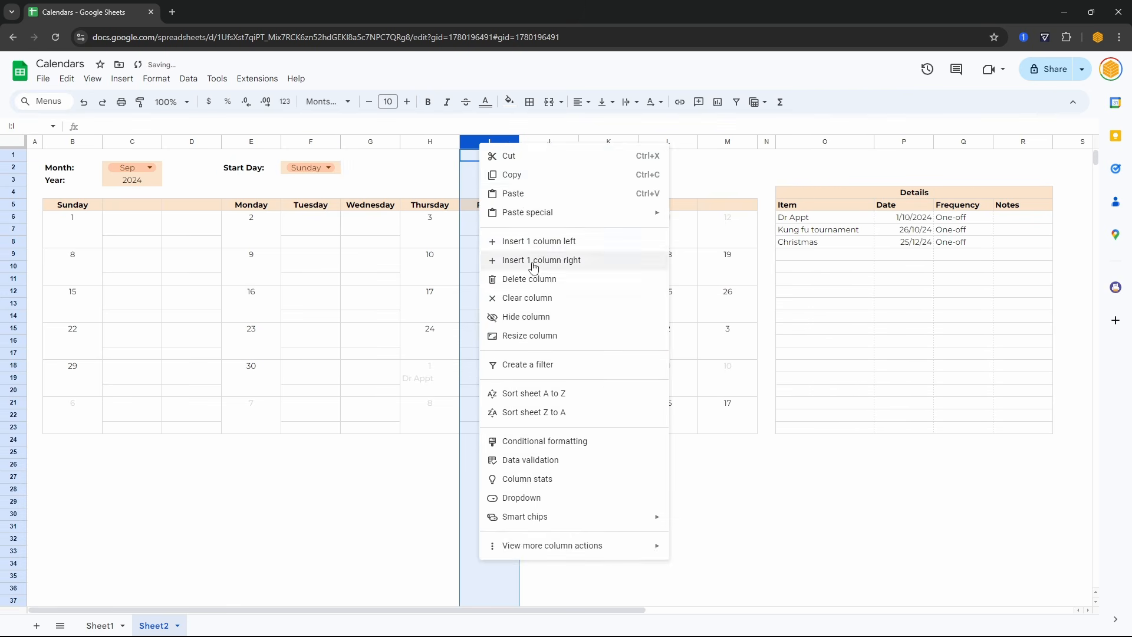
pyautogui.click(571, 260)
pyautogui.click(192, 205)
pyautogui.click(82, 231)
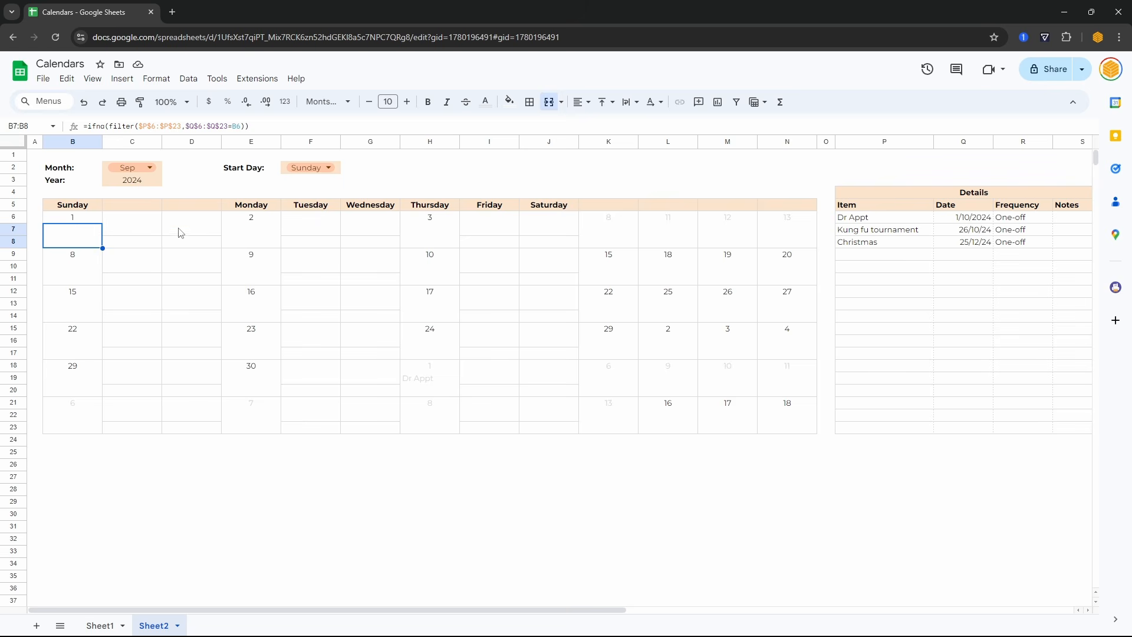
pyautogui.click(251, 233)
pyautogui.click(438, 231)
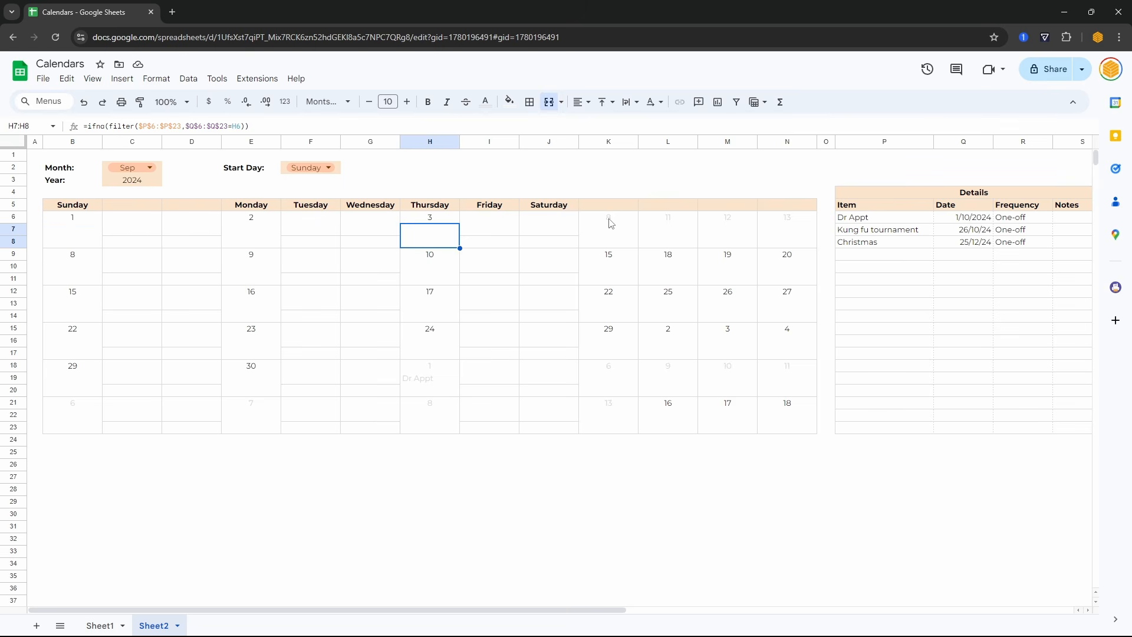
# Insert two blank columns after column K and two more after column N.
pyautogui.rightClick(608, 142)
pyautogui.click(651, 256)
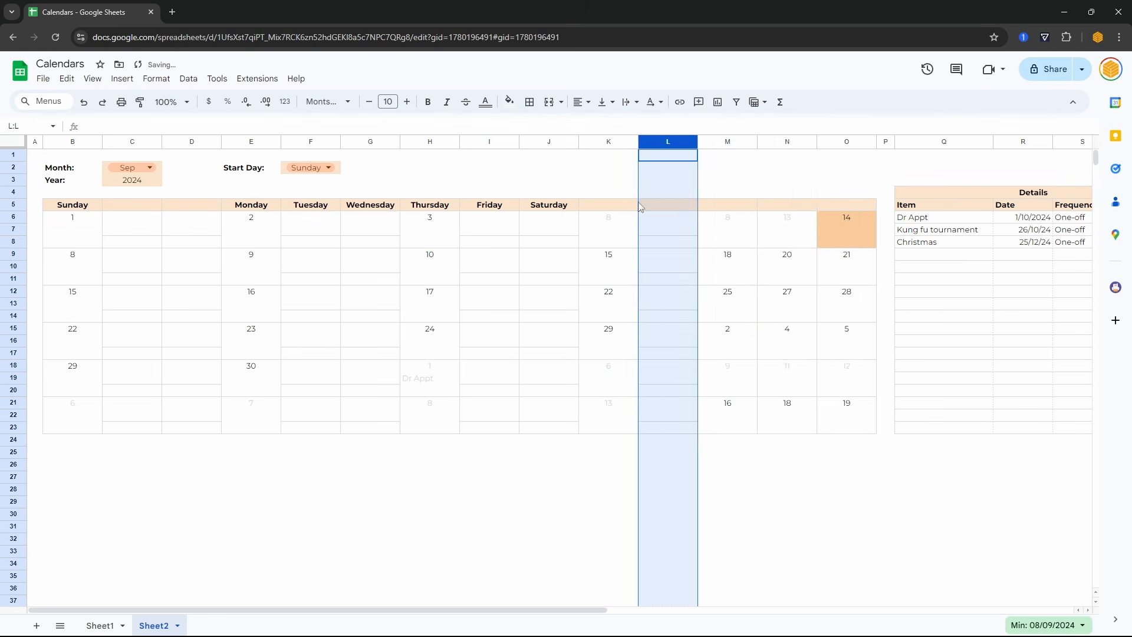
pyautogui.rightClick(843, 142)
pyautogui.click(867, 262)
# Insert two blank columns after the date column Q.
pyautogui.rightClick(972, 143)
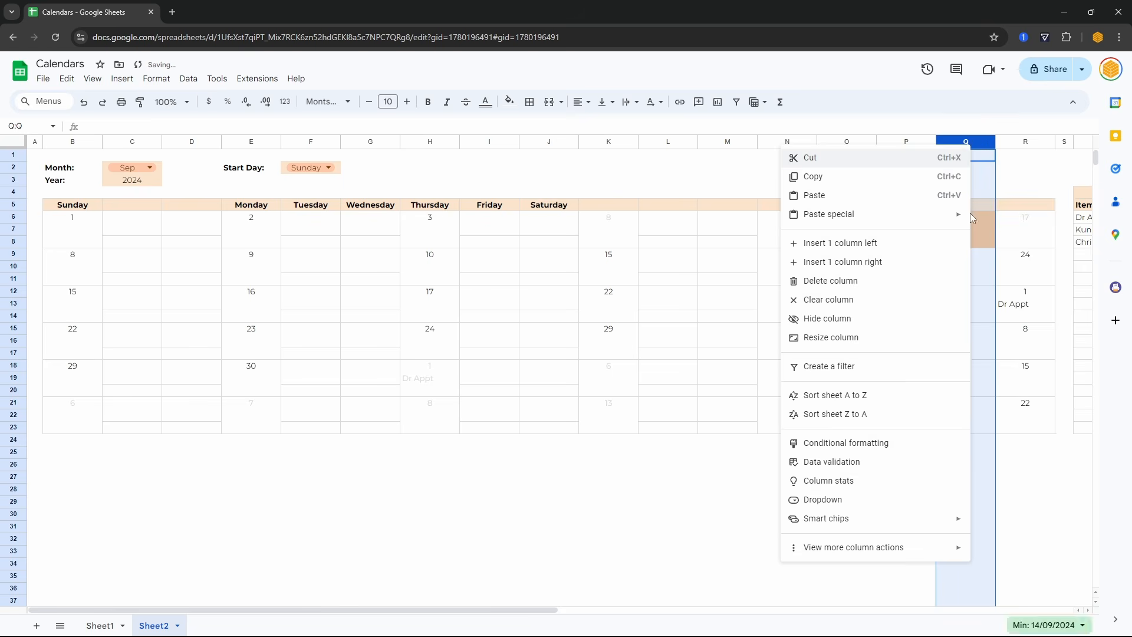
pyautogui.click(873, 262)
pyautogui.rightClick(1008, 142)
pyautogui.click(885, 263)
# Insert two blank columns after column T, the last date column of the calendar.
pyautogui.hscroll(5, 857, 282)
pyautogui.rightClick(850, 143)
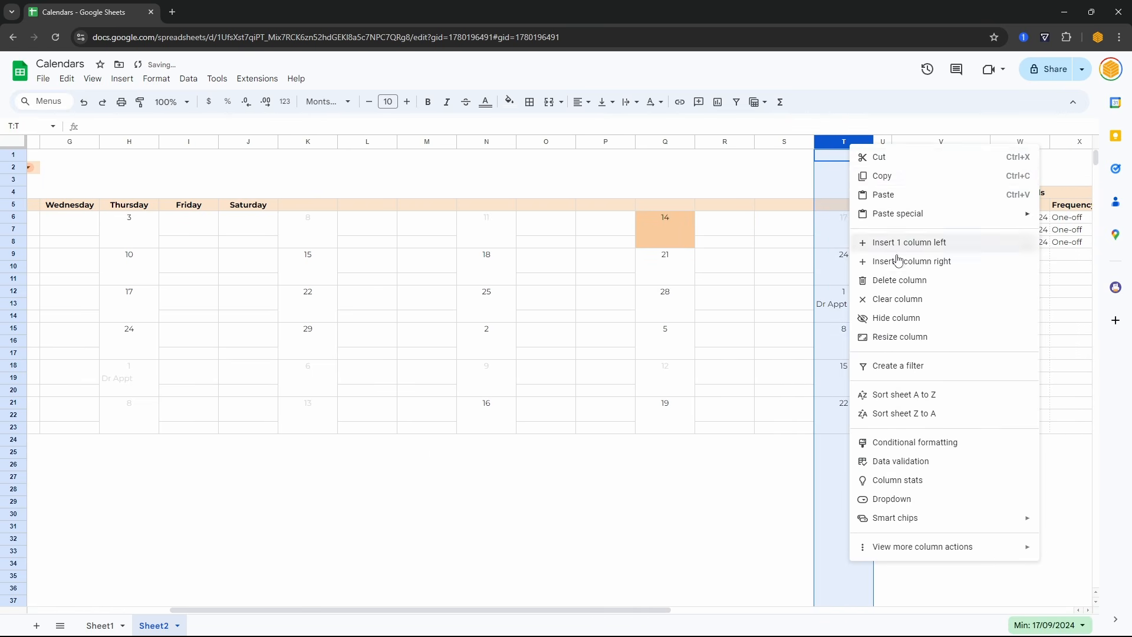
pyautogui.click(896, 259)
pyautogui.rightClick(894, 143)
pyautogui.click(929, 261)
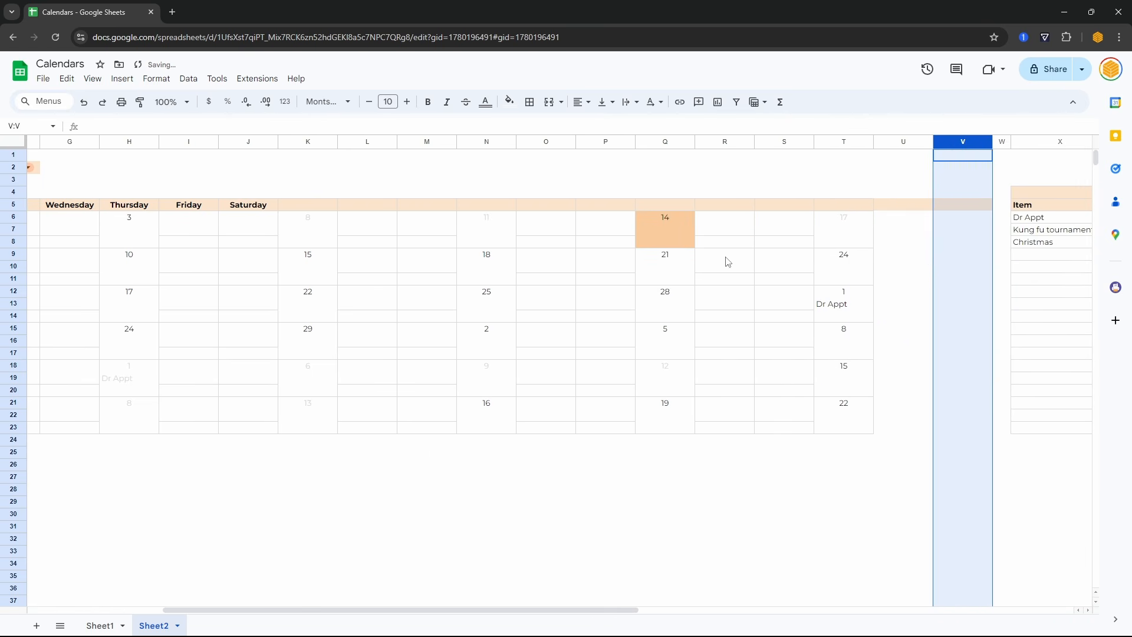
# Move the month, year and start-day selector cells from C2:F3 to K2:N3.
pyautogui.hscroll(-5, 581, 306)
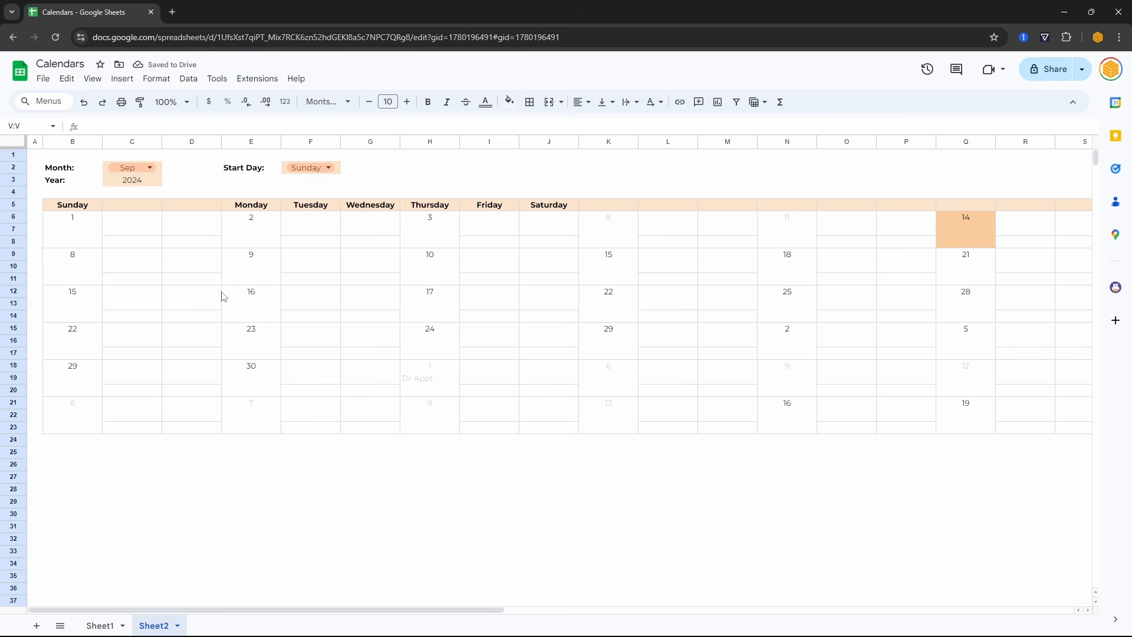
pyautogui.moveTo(252, 168); pyautogui.dragTo(331, 164)
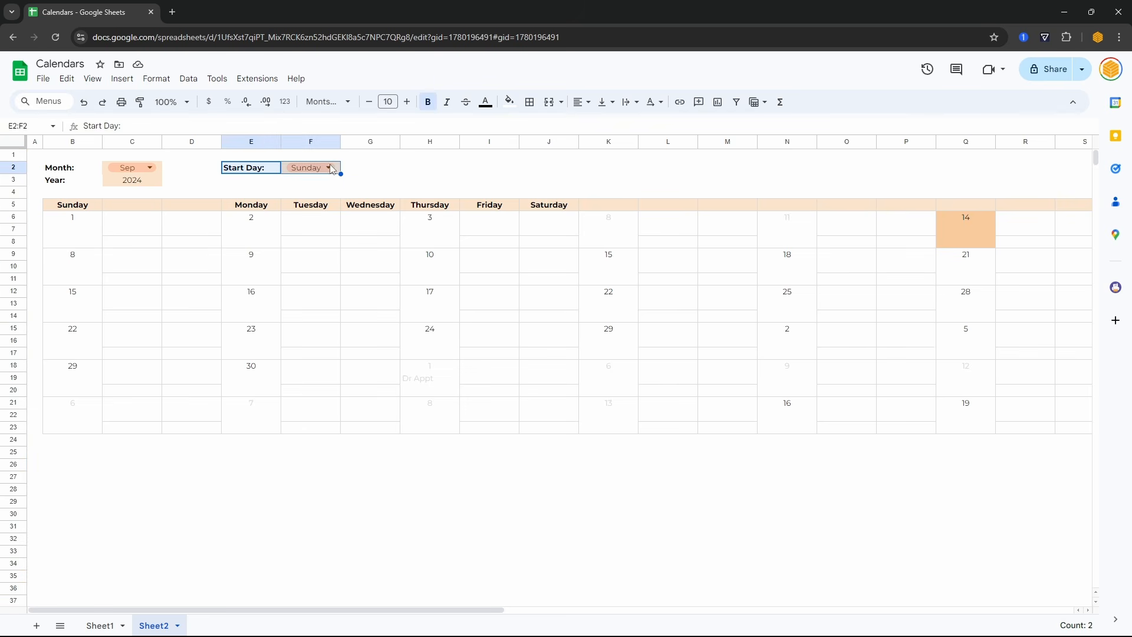
pyautogui.moveTo(128, 183); pyautogui.dragTo(334, 167)
pyautogui.hotkey('ctrl', 'x')
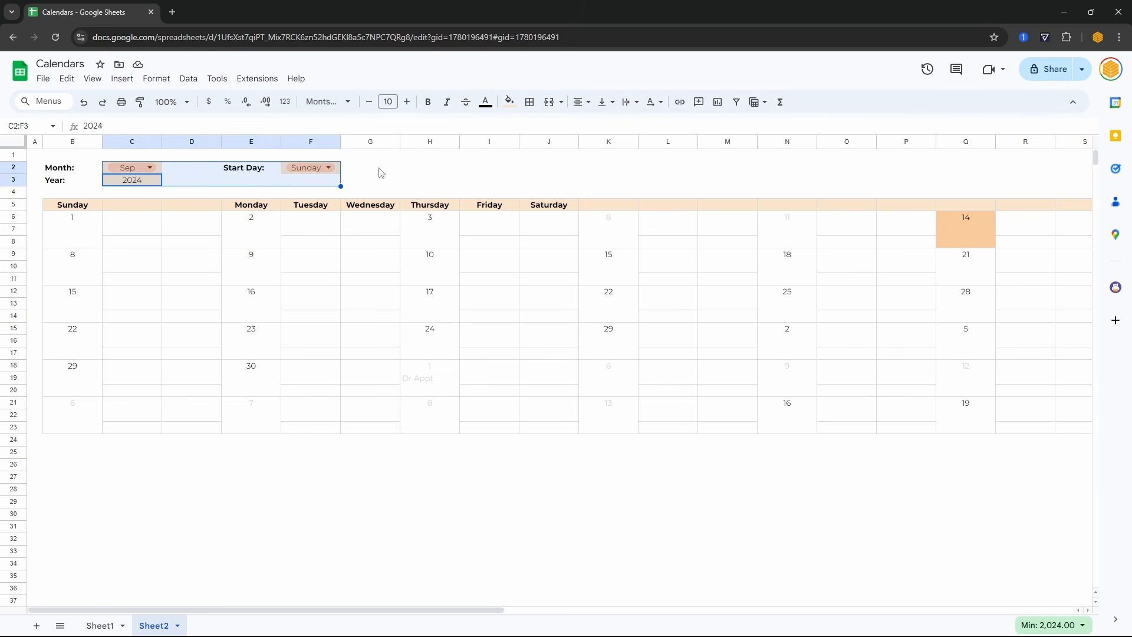
pyautogui.click(565, 169)
pyautogui.click(607, 173)
pyautogui.hotkey('ctrl', 'v')
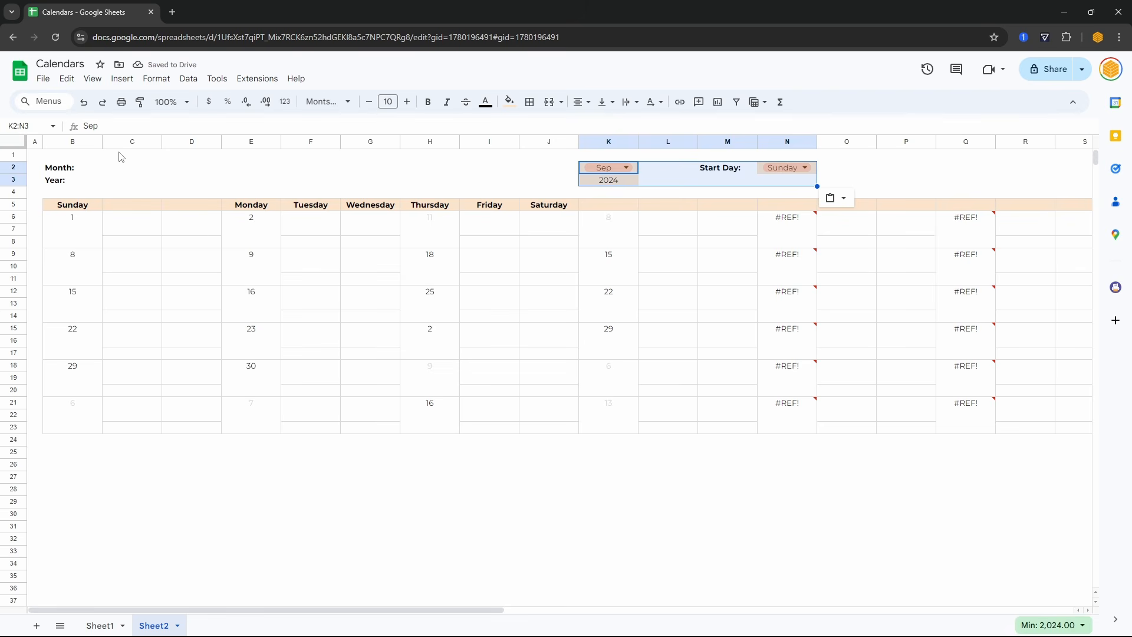
# Narrow columns C and D beside the Sunday column, making column C a thin strip and column D somewhat wider.
pyautogui.moveTo(132, 142); pyautogui.dragTo(185, 145)
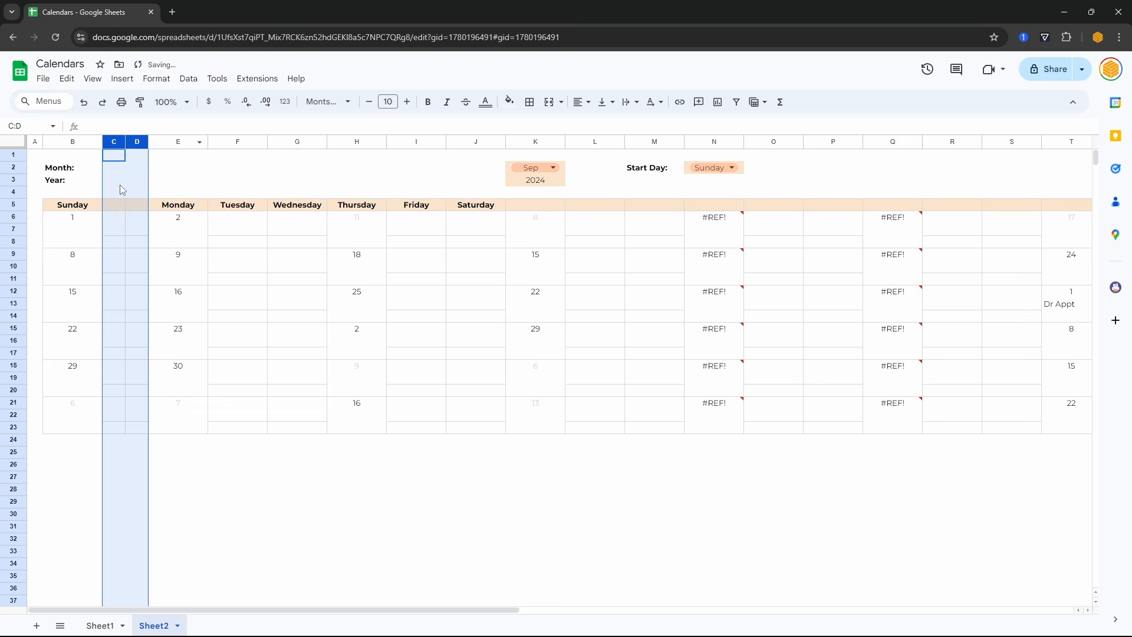
pyautogui.press('Down')
pyautogui.moveTo(115, 141); pyautogui.dragTo(155, 141)
pyautogui.click(128, 142)
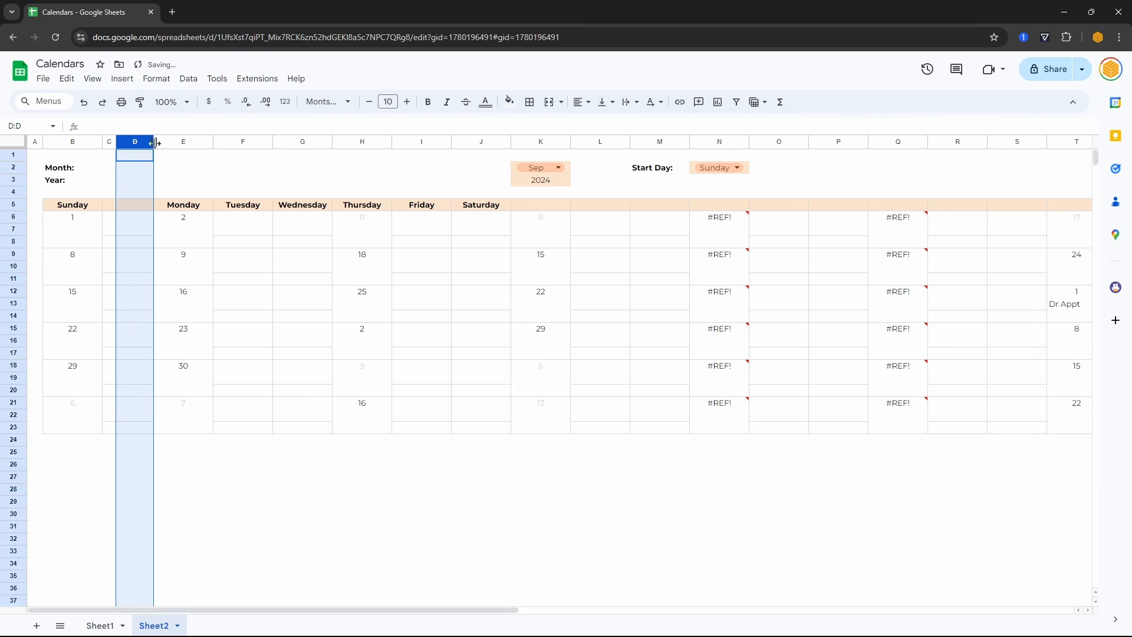
# Move the Sunday date formulas in rows 6 to 21 from column B to column D.
pyautogui.click(100, 331)
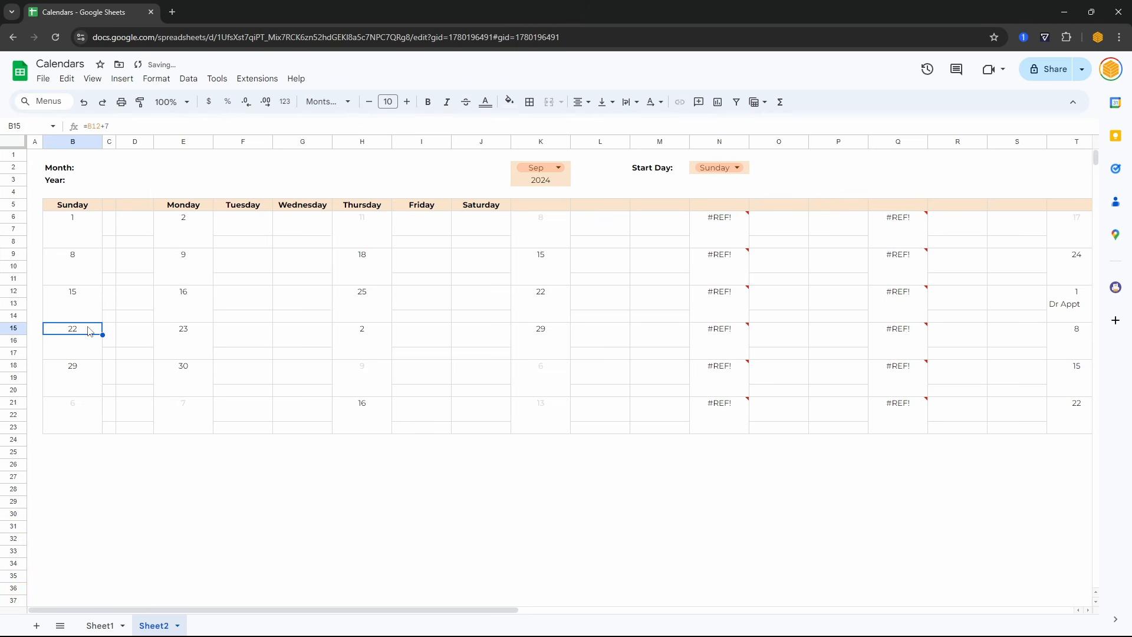
pyautogui.click(69, 223)
pyautogui.click(140, 219)
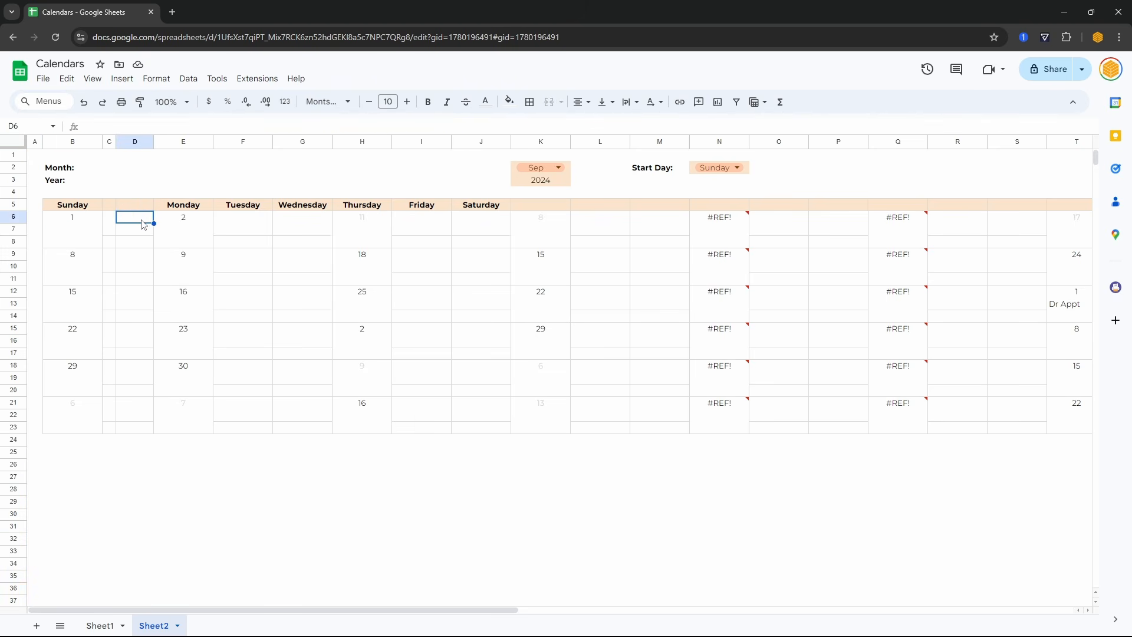
pyautogui.click(96, 222)
pyautogui.click(142, 220)
pyautogui.hotkey('ctrl', 'v')
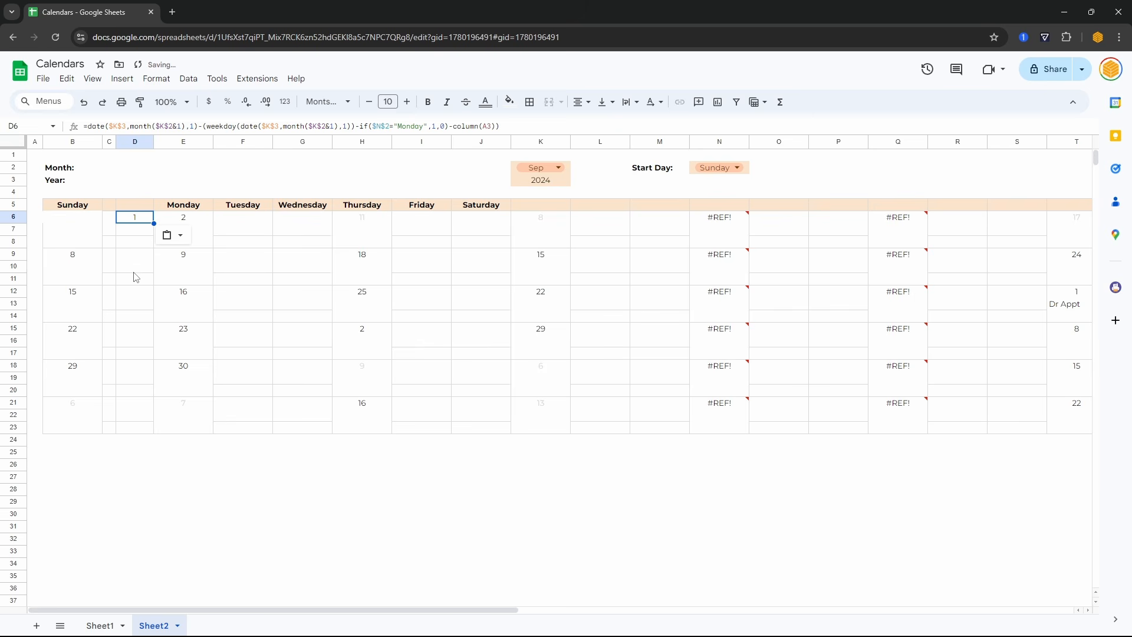
pyautogui.moveTo(75, 254); pyautogui.dragTo(73, 401)
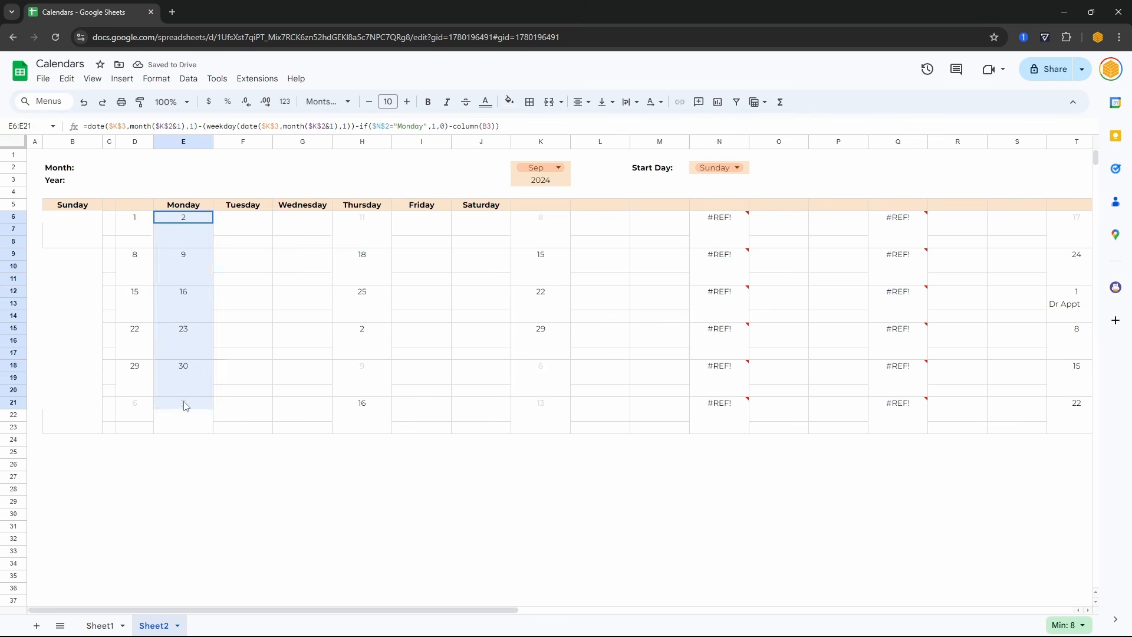
# Move the remaining calendar dates in E6:T21 two columns across so they start at G6.
pyautogui.hotkey('ctrl', 'x')
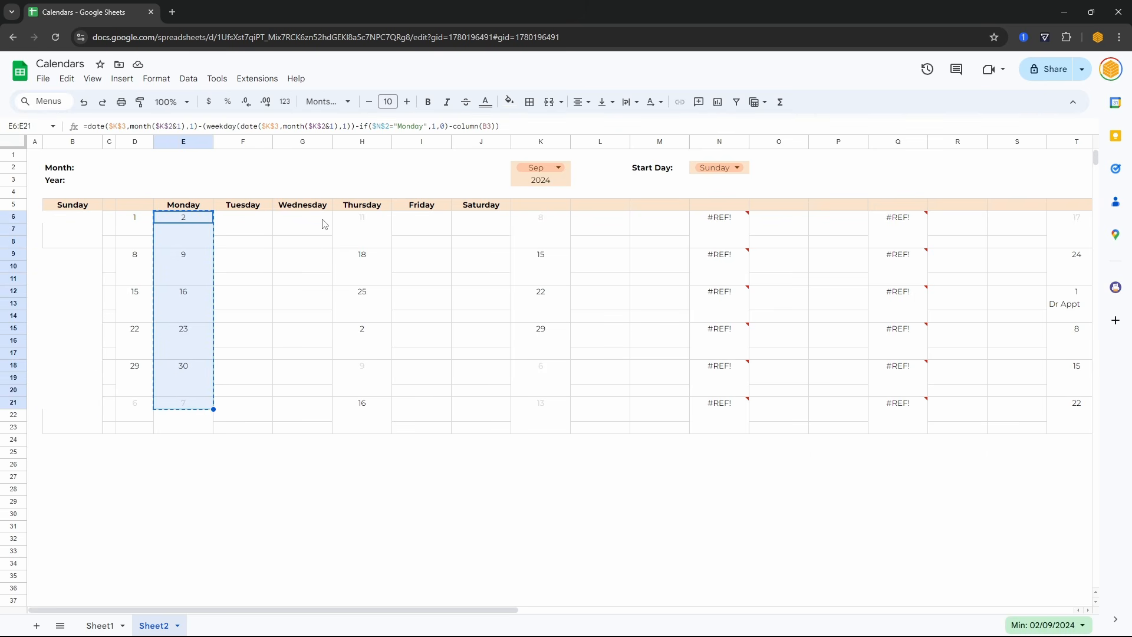
pyautogui.hscroll(8, 735, 294)
pyautogui.hscroll(-2, 666, 326)
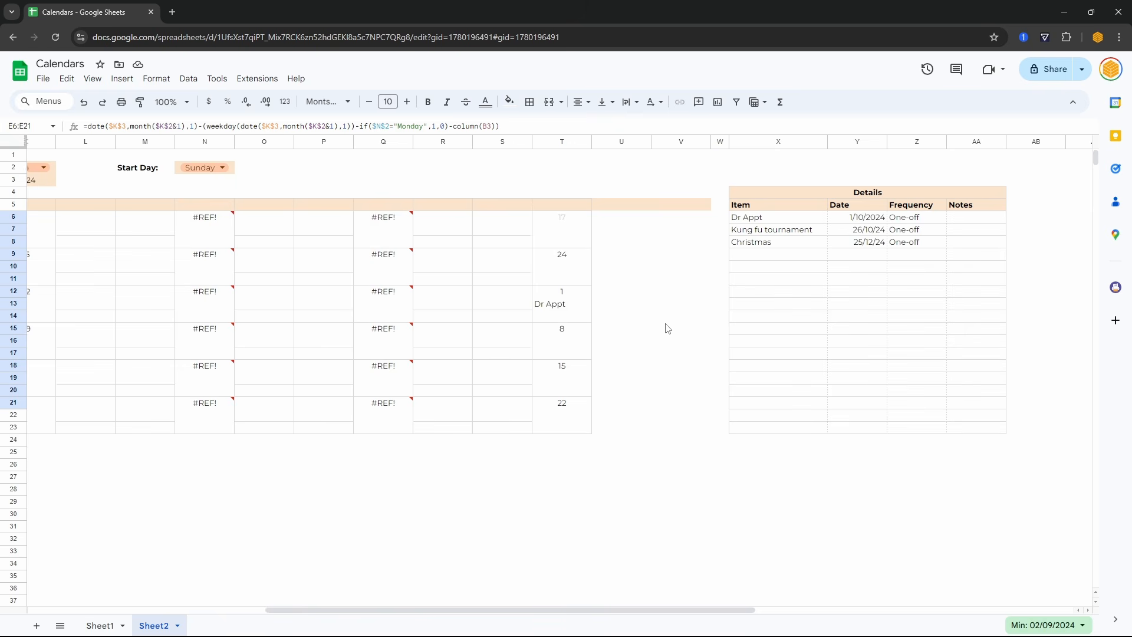
pyautogui.keyDown('shift'); pyautogui.click(583, 407); pyautogui.keyUp('shift')
pyautogui.hotkey('ctrl', 'c')
pyautogui.hscroll(-6, 471, 330)
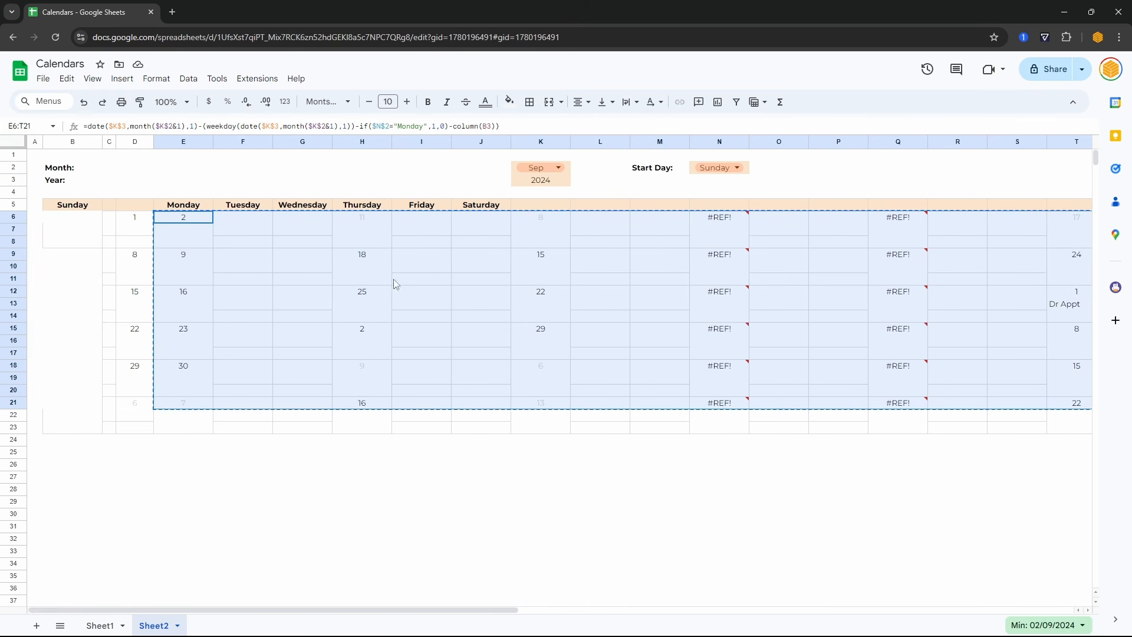
pyautogui.click(296, 219)
pyautogui.hotkey('ctrl', 'v')
pyautogui.click(242, 278)
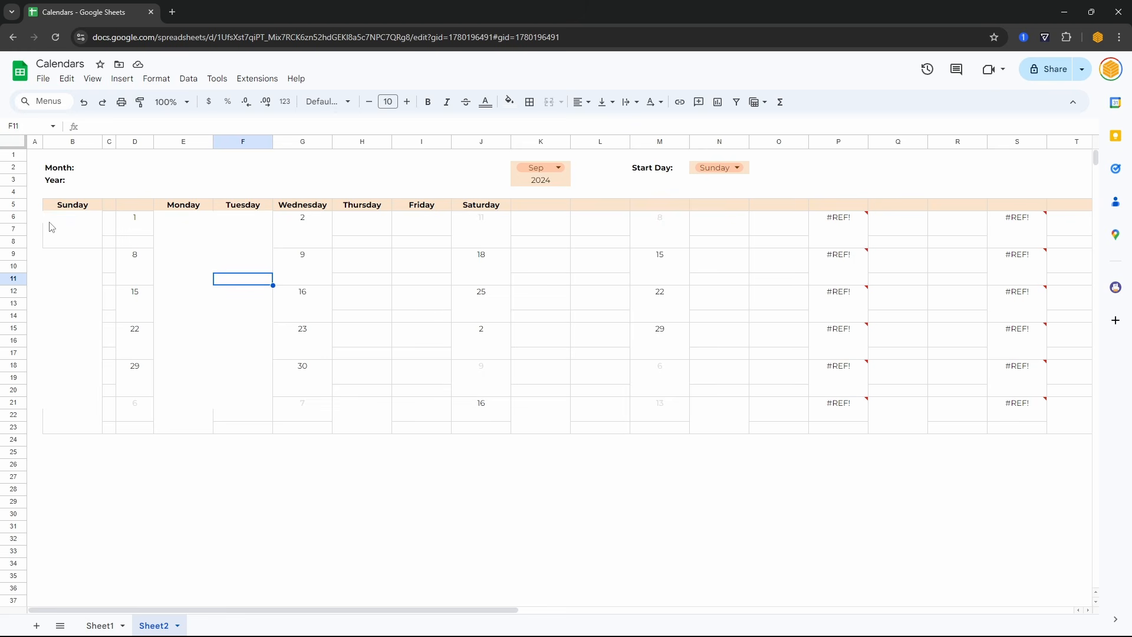
# Merge the first weekday header across B5:D5.
pyautogui.moveTo(99, 207); pyautogui.dragTo(132, 236)
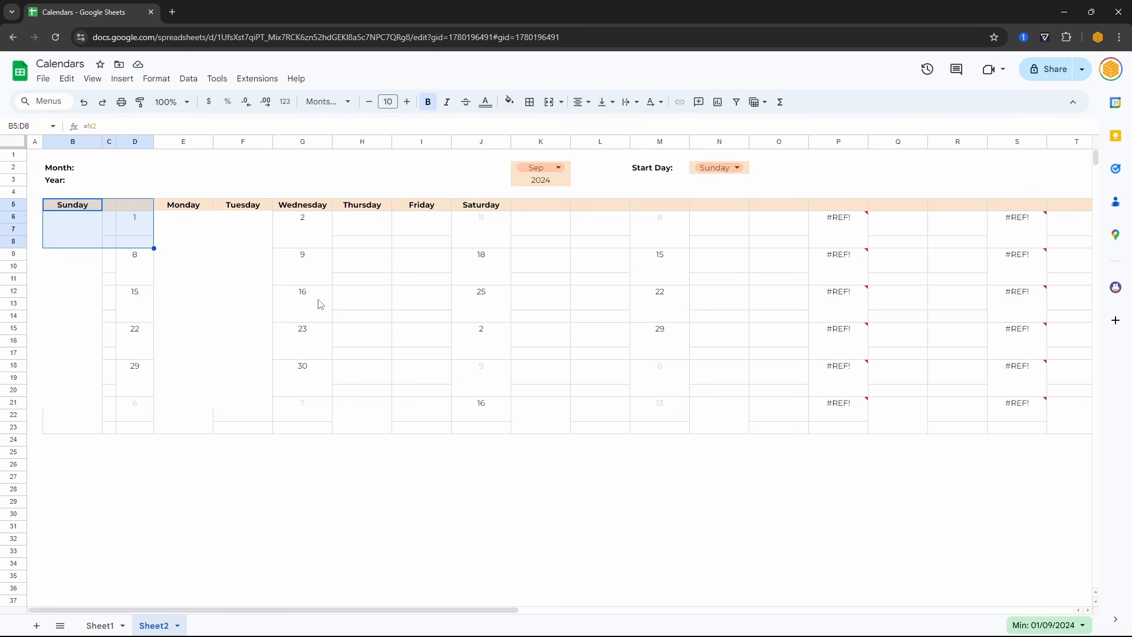
pyautogui.click(110, 229)
pyautogui.moveTo(82, 206); pyautogui.dragTo(137, 206)
pyautogui.click(549, 101)
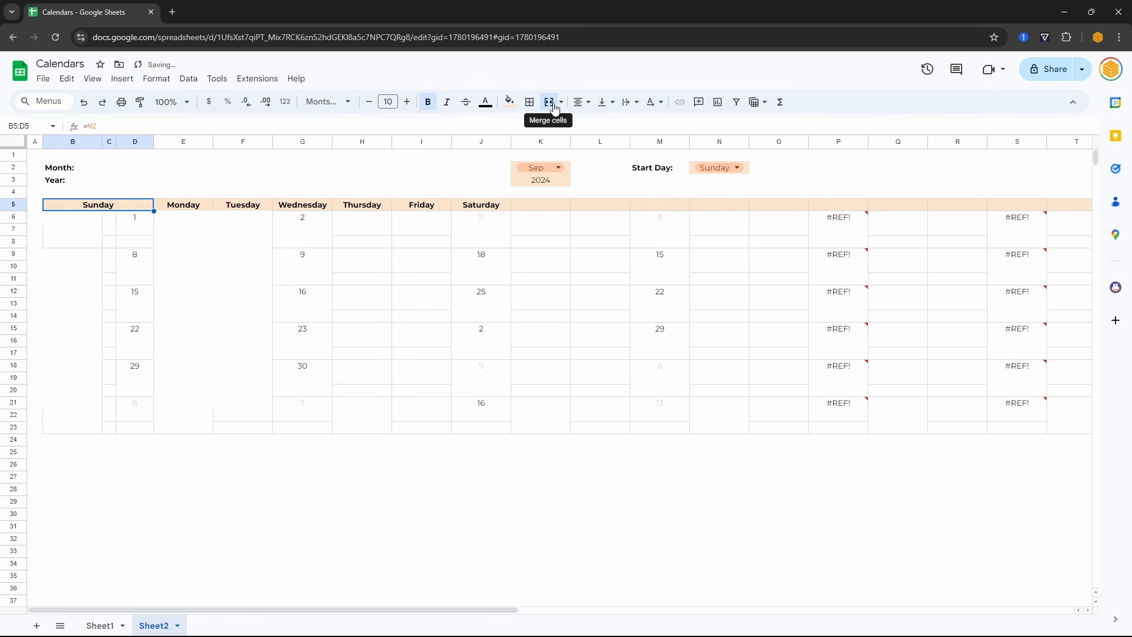
# Merge E5:G5 for the Monday header, accepting that only the first value is kept and suppressing the warning for 5 minutes.
pyautogui.click(187, 207)
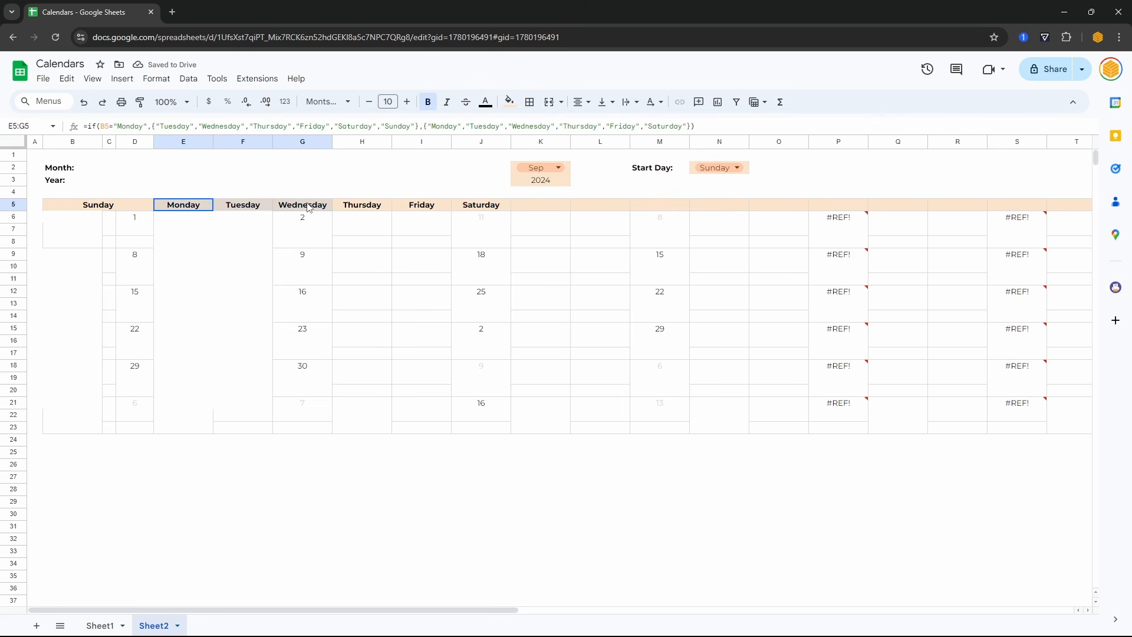
pyautogui.hotkey('shift', 'Right')
pyautogui.hotkey('shift', 'Right')
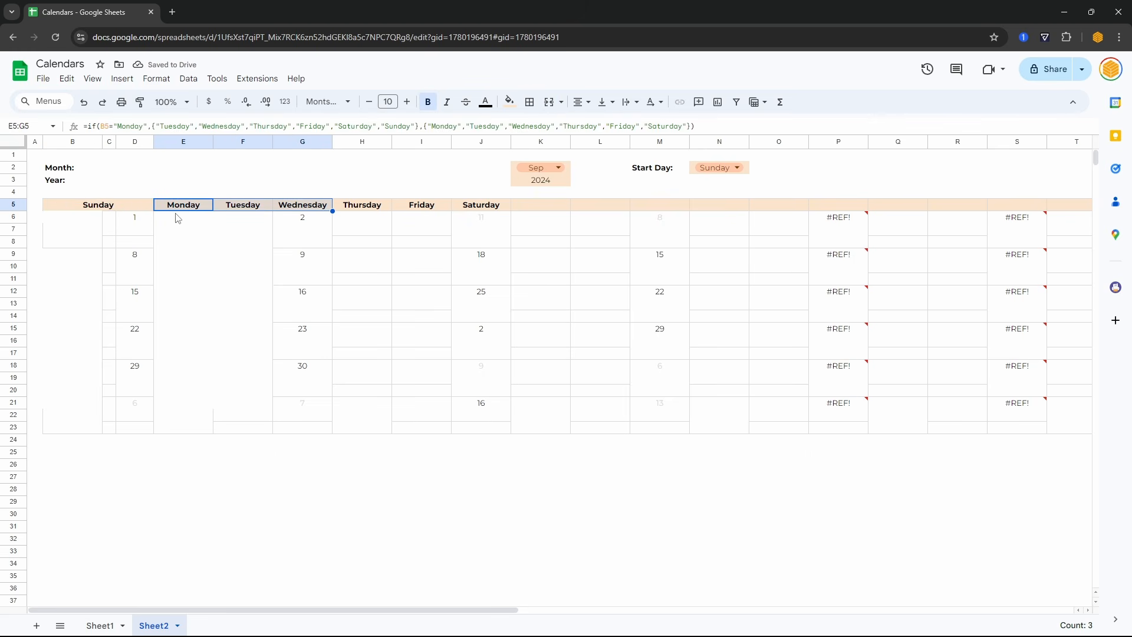
pyautogui.click(549, 102)
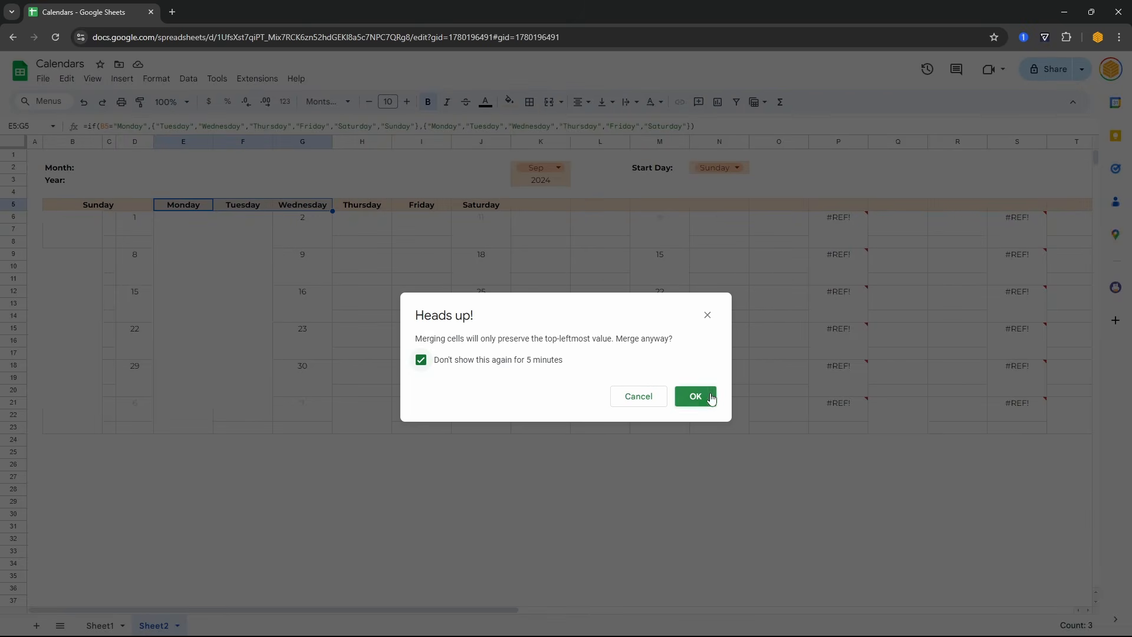
pyautogui.click(689, 397)
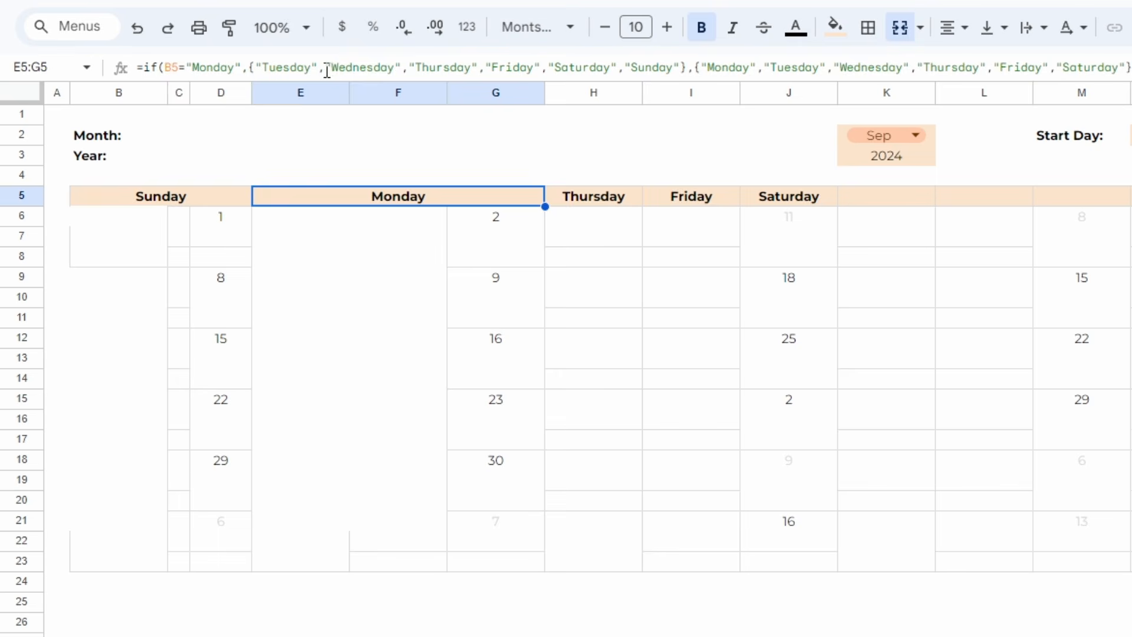
# Add two empty strings ("","",) after "Tuesday" in the Monday-start list of the E5 header formula.
pyautogui.click(326, 68)
pyautogui.write('""')
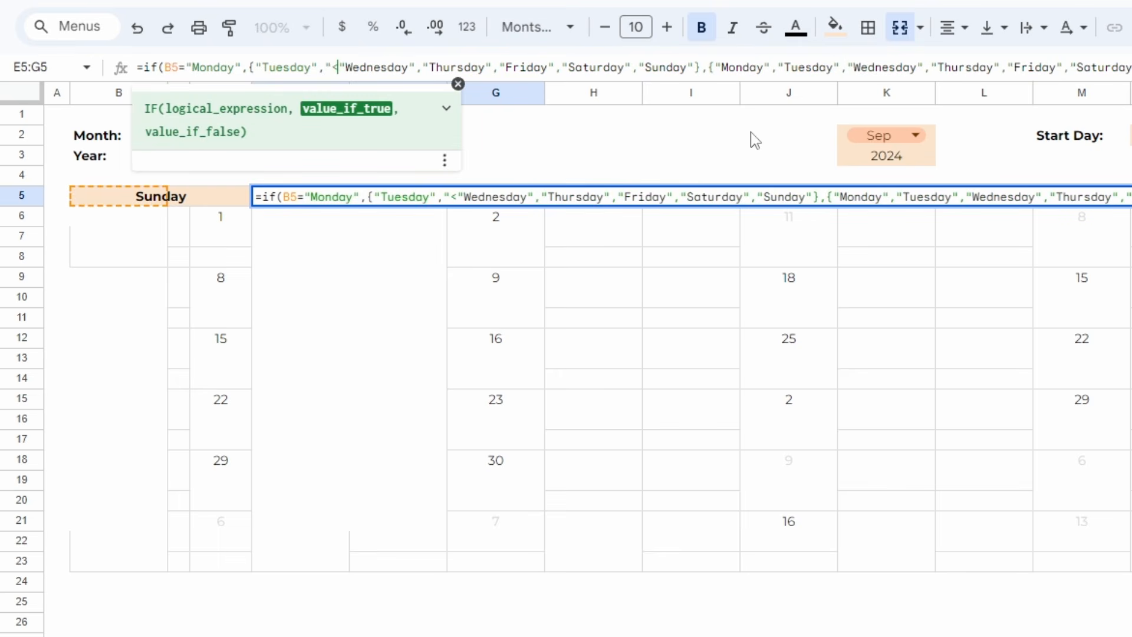
pyautogui.write(',')
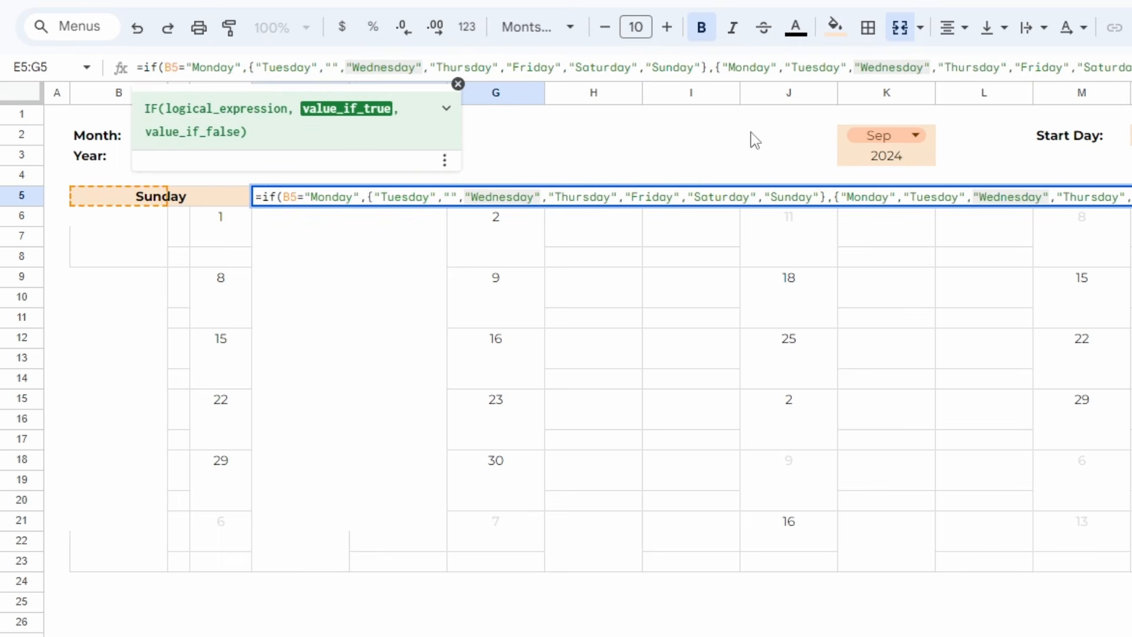
pyautogui.write('"",')
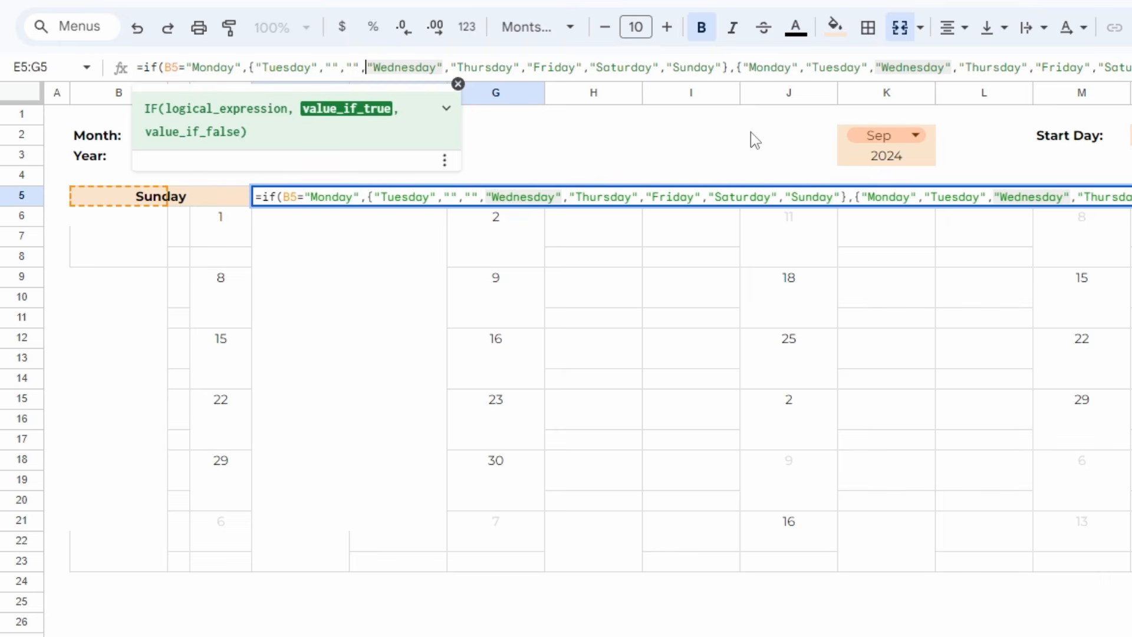
pyautogui.press('Return')
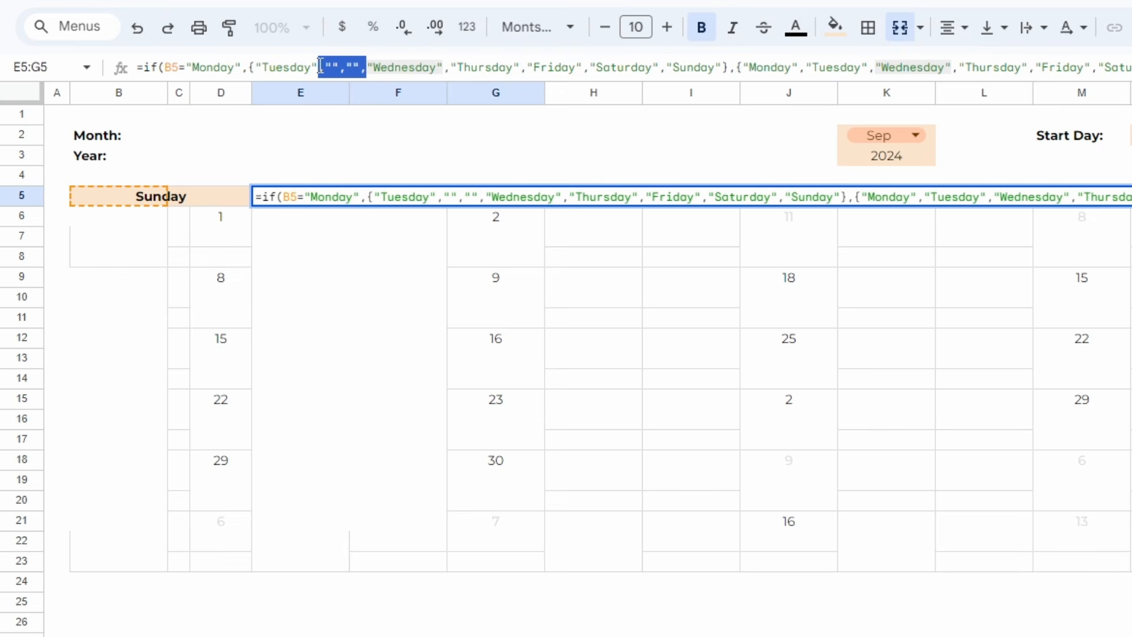
# Insert "","", between the remaining weekdays in both lists of the E5 formula to space the headers three columns apart.
pyautogui.click(449, 69)
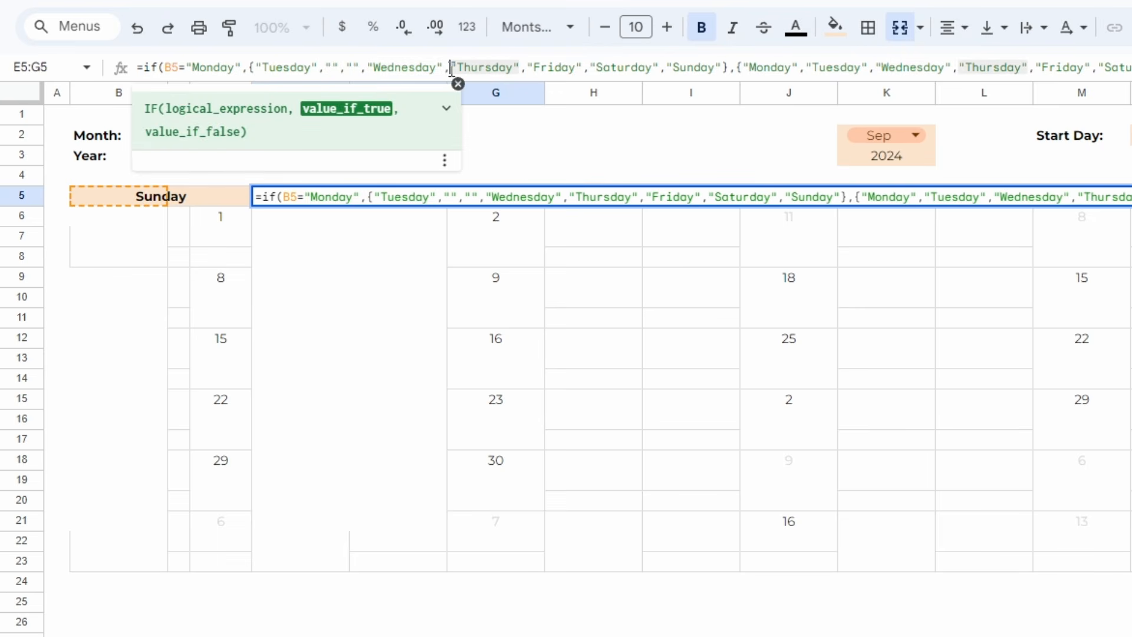
pyautogui.hotkey('ctrl', 'v')
pyautogui.click(568, 69)
pyautogui.hotkey('ctrl', 'v')
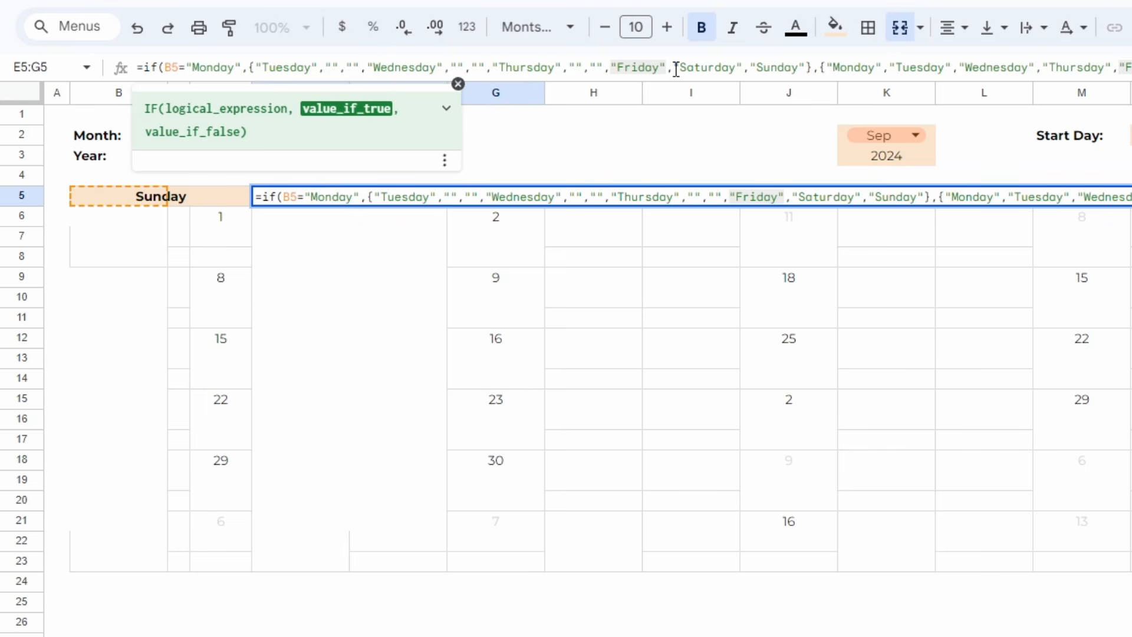
pyautogui.click(675, 69)
pyautogui.hotkey('ctrl', 'v')
pyautogui.click(798, 66)
pyautogui.hotkey('ctrl', 'v')
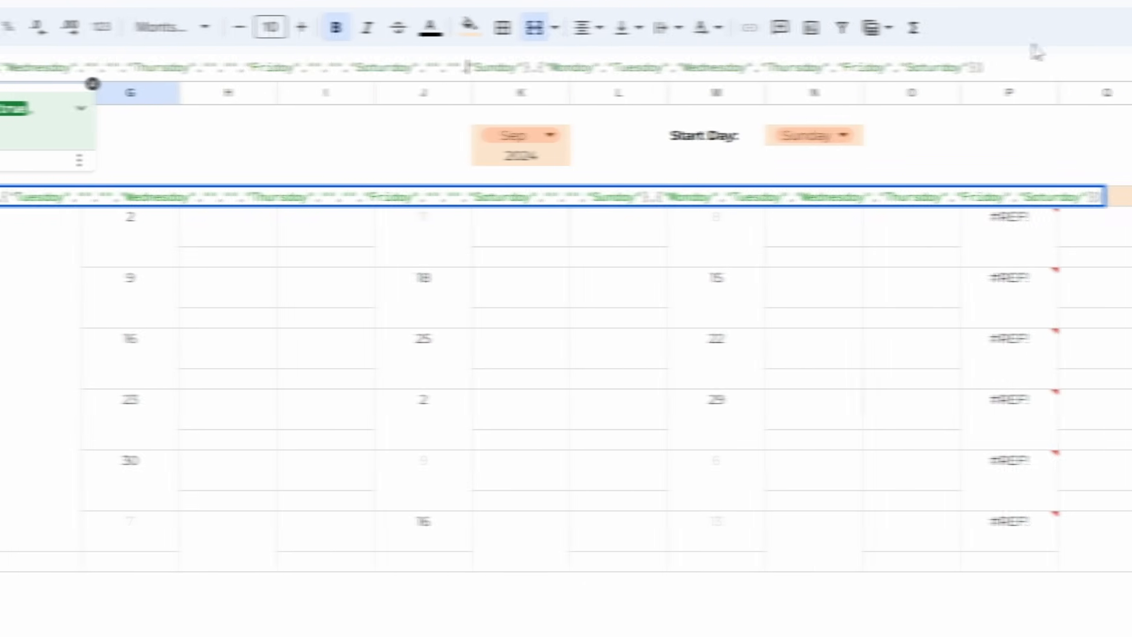
pyautogui.click(864, 67)
pyautogui.hotkey('ctrl', 'v')
pyautogui.hotkey('ctrl', 'v')
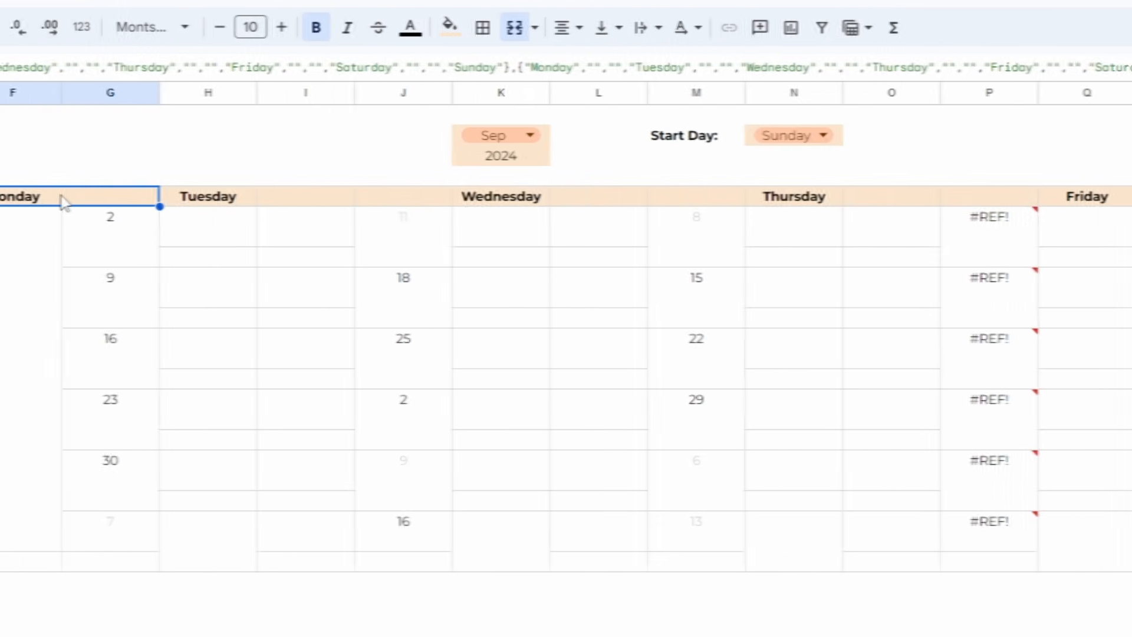
# Copy the merged three-column header format onto the Tuesday to Saturday headers, from H5 through V5.
pyautogui.hotkey('ctrl', 'c')
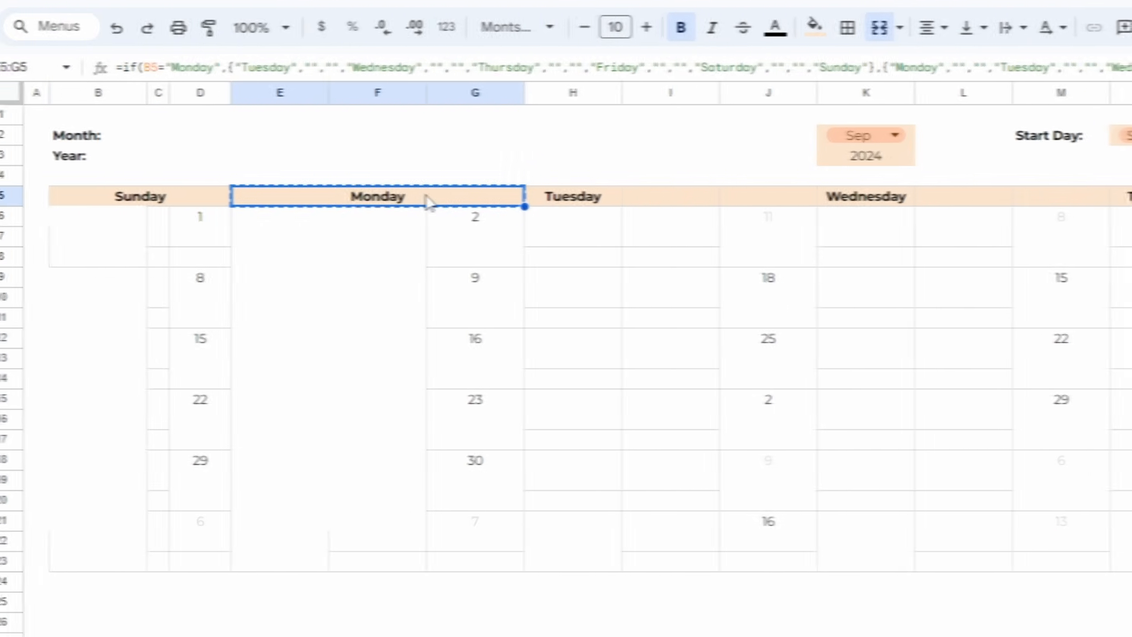
pyautogui.moveTo(205, 203); pyautogui.dragTo(323, 205)
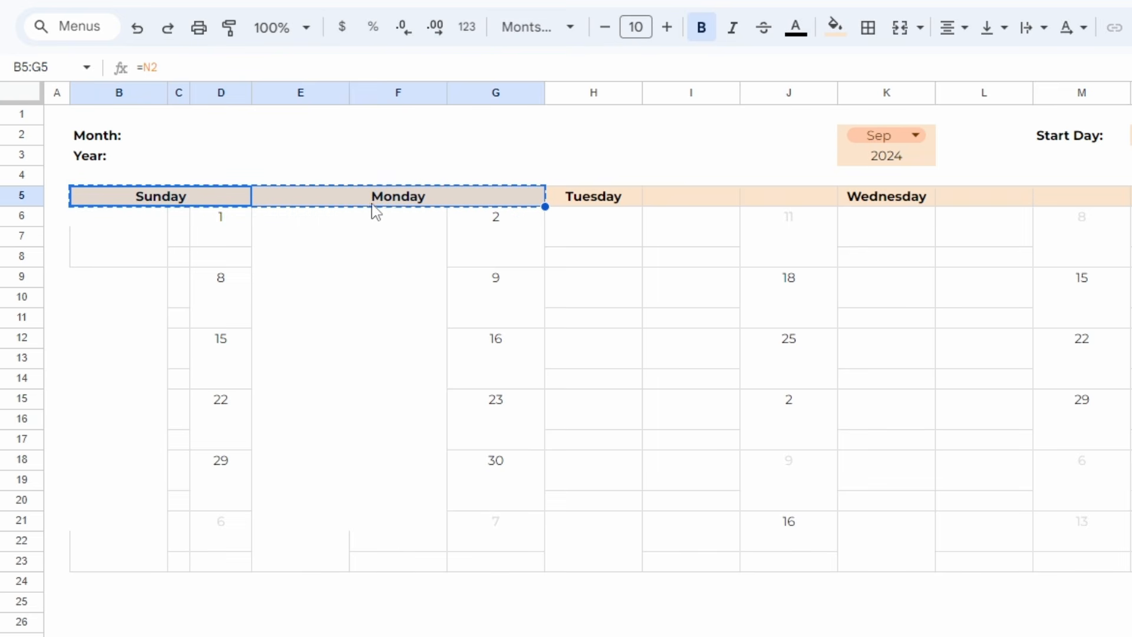
pyautogui.click(616, 206)
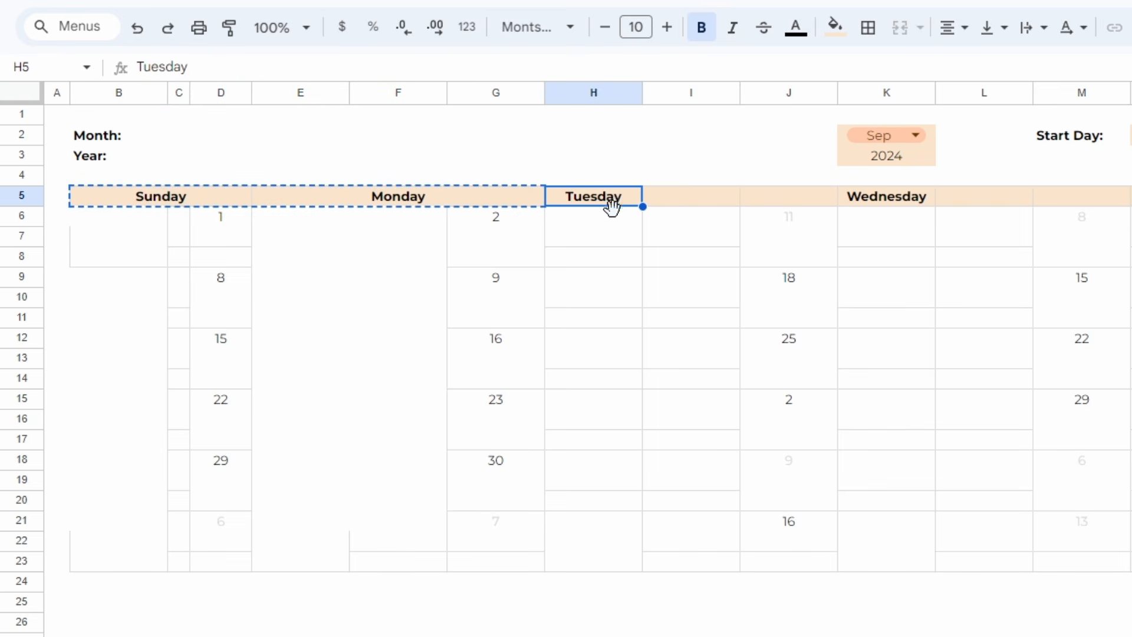
pyautogui.hotkey('ctrl', 'v')
pyautogui.click(458, 202)
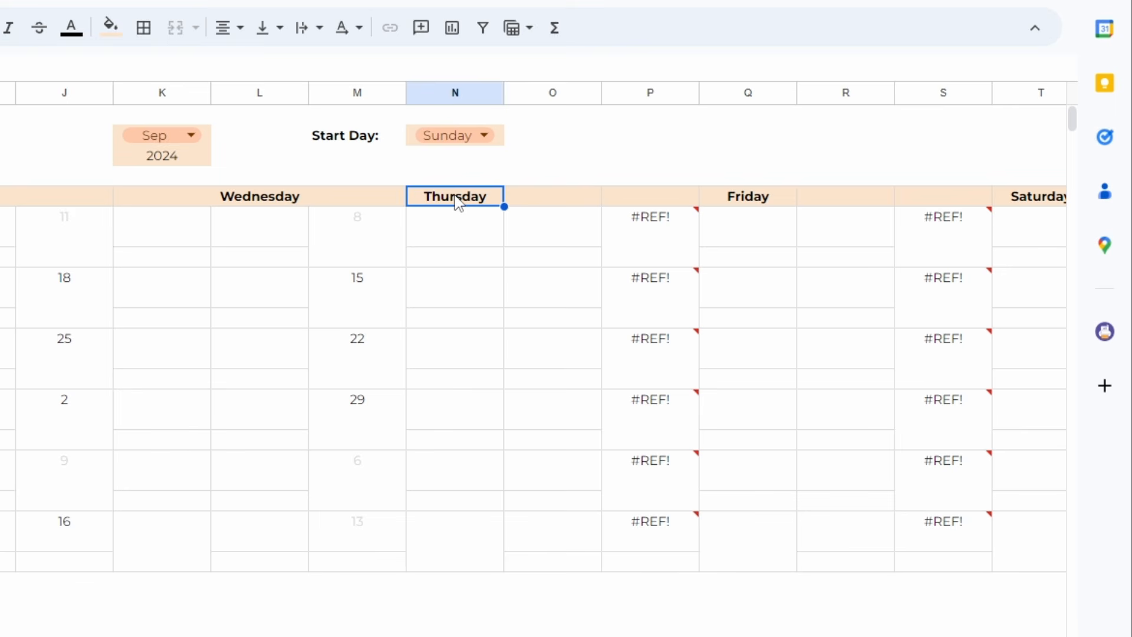
pyautogui.hotkey('ctrl', 'v')
pyautogui.click(806, 202)
pyautogui.hotkey('ctrl', 'c')
pyautogui.click(1015, 204)
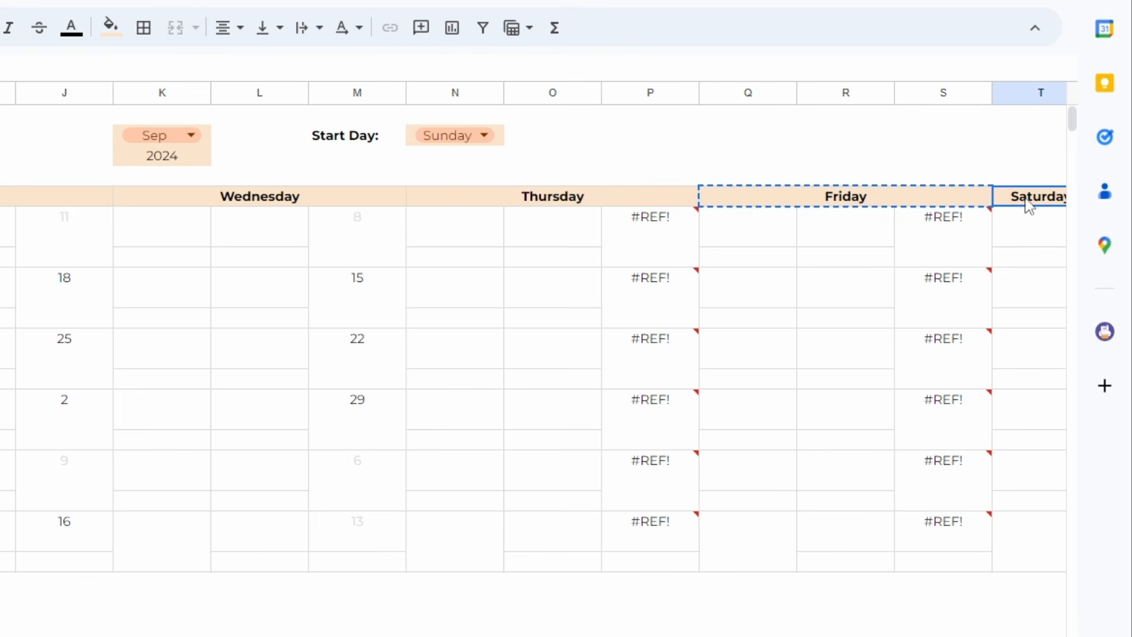
pyautogui.hotkey('ctrl', 'v')
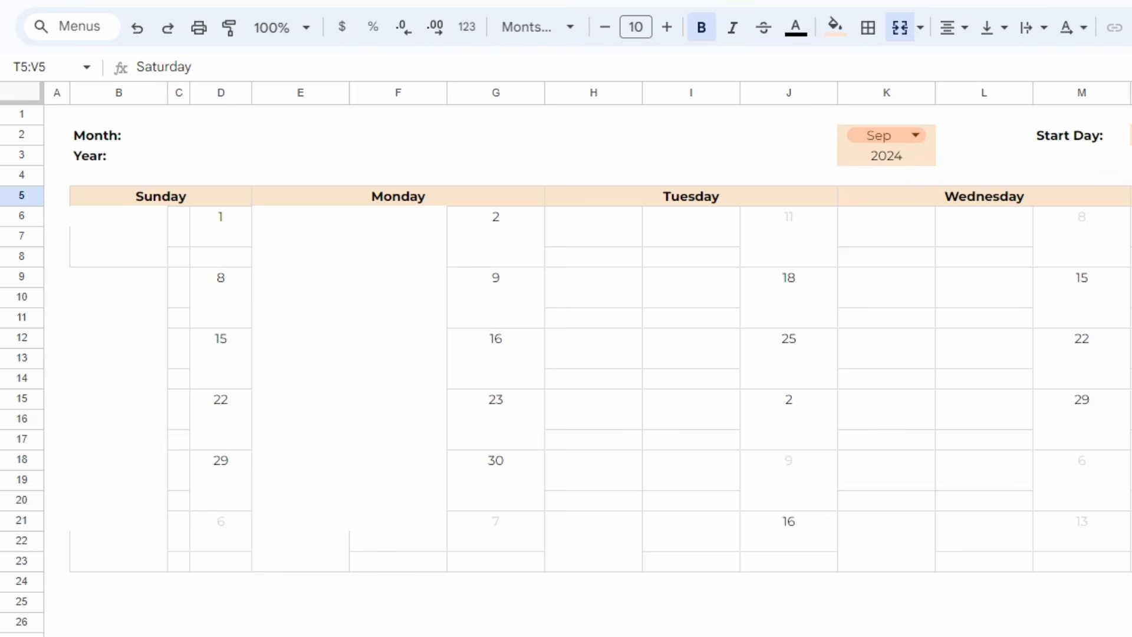
# Copy columns B:D and paste only their column widths onto the Monday columns E:G.
pyautogui.moveTo(214, 101); pyautogui.dragTo(93, 93)
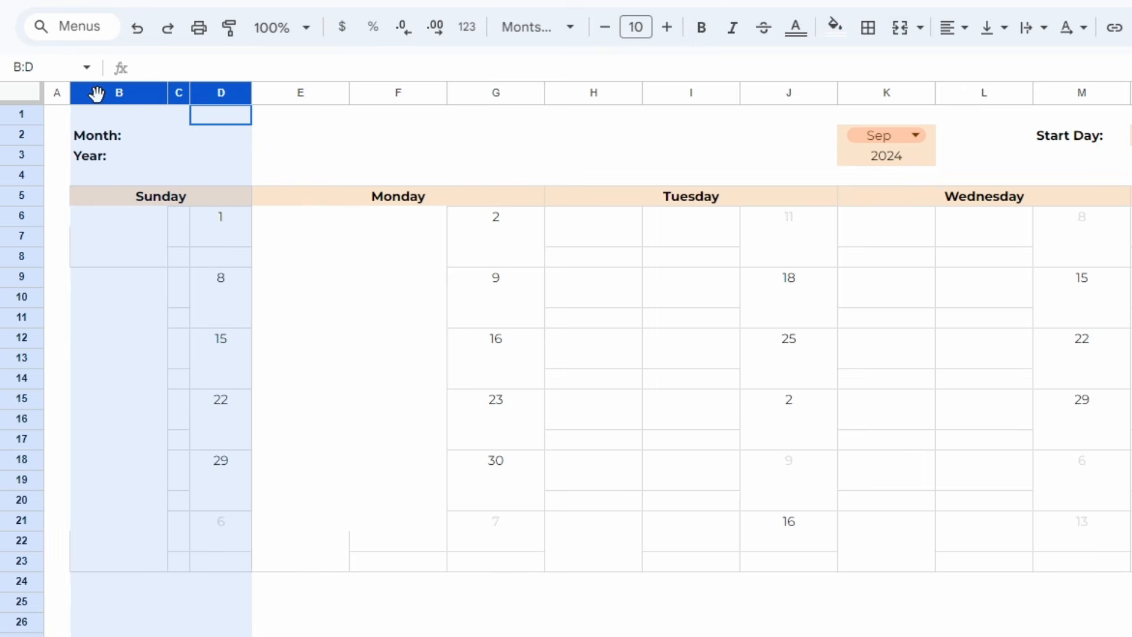
pyautogui.rightClick(125, 88)
pyautogui.click(165, 115)
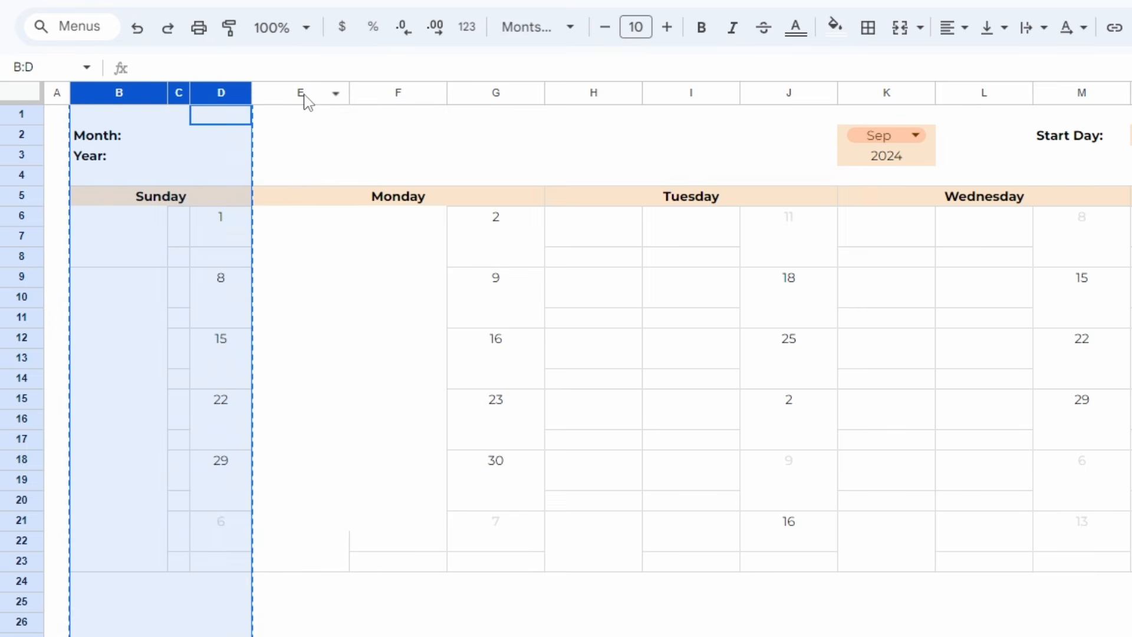
pyautogui.click(303, 92)
pyautogui.moveTo(302, 92); pyautogui.dragTo(468, 101)
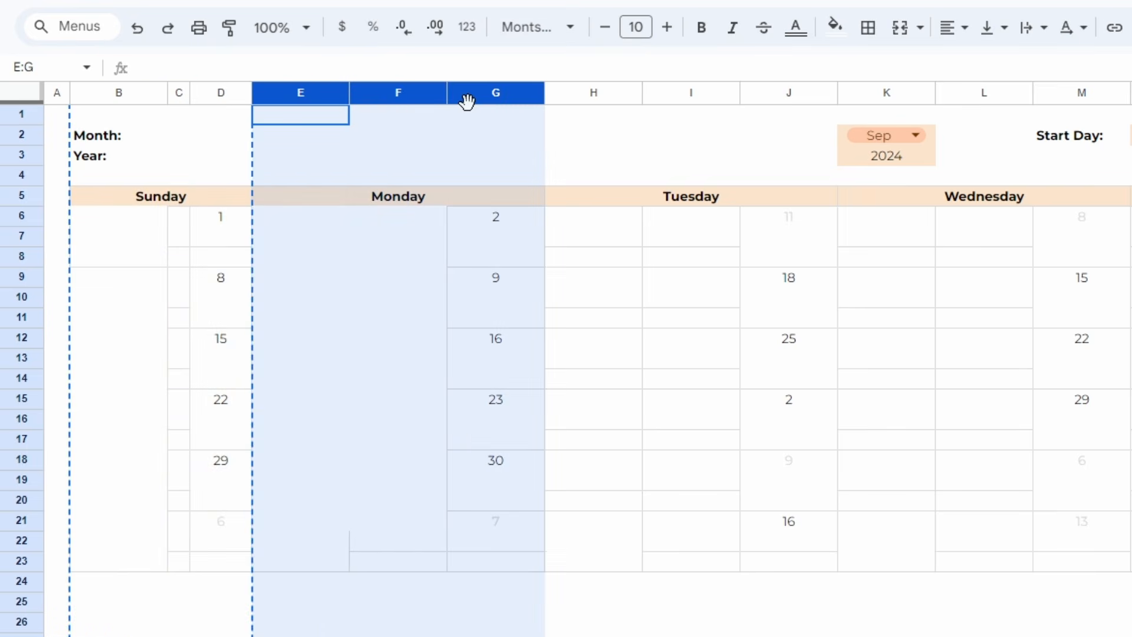
pyautogui.click(109, 2)
pyautogui.moveTo(207, 212)
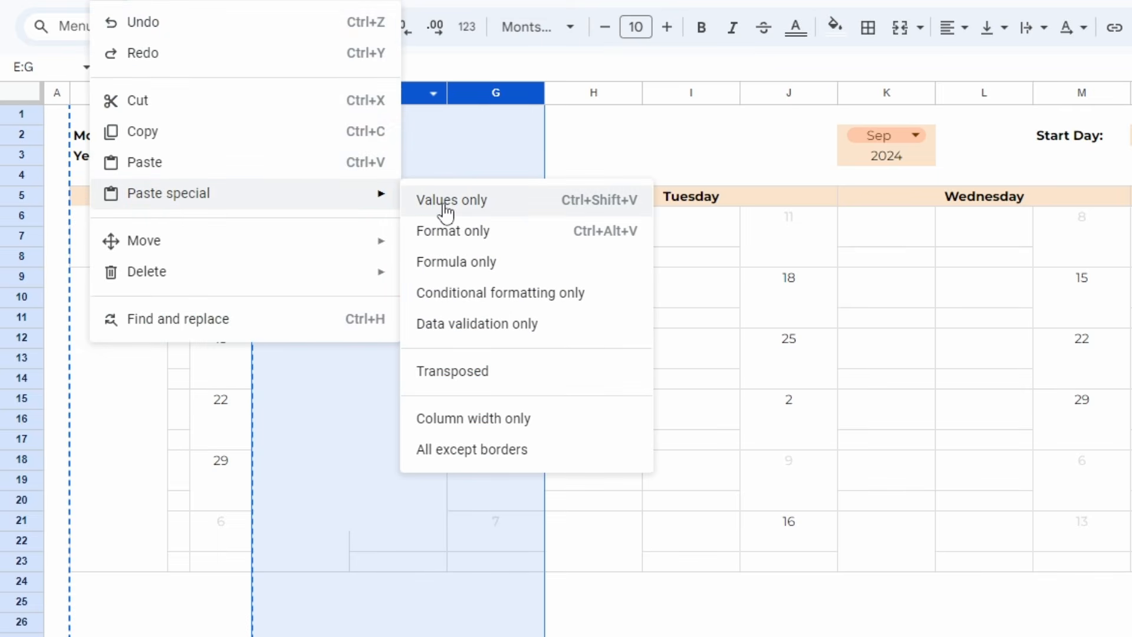
pyautogui.click(510, 420)
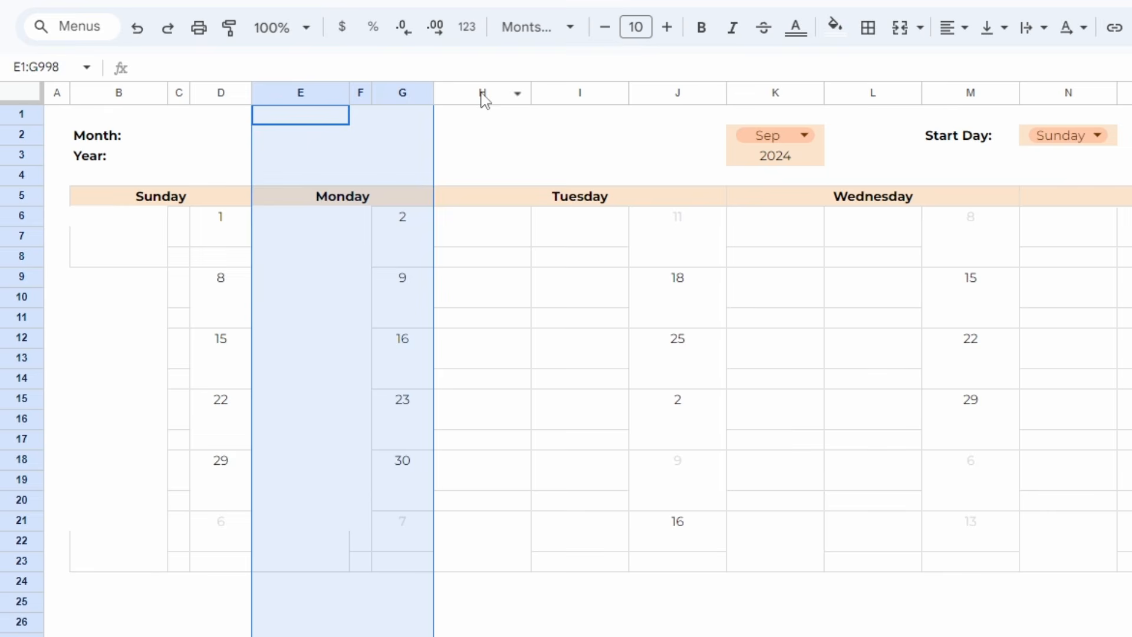
# Apply the same three-column width pattern to the Tuesday to Saturday columns H through V.
pyautogui.moveTo(481, 94); pyautogui.dragTo(668, 95)
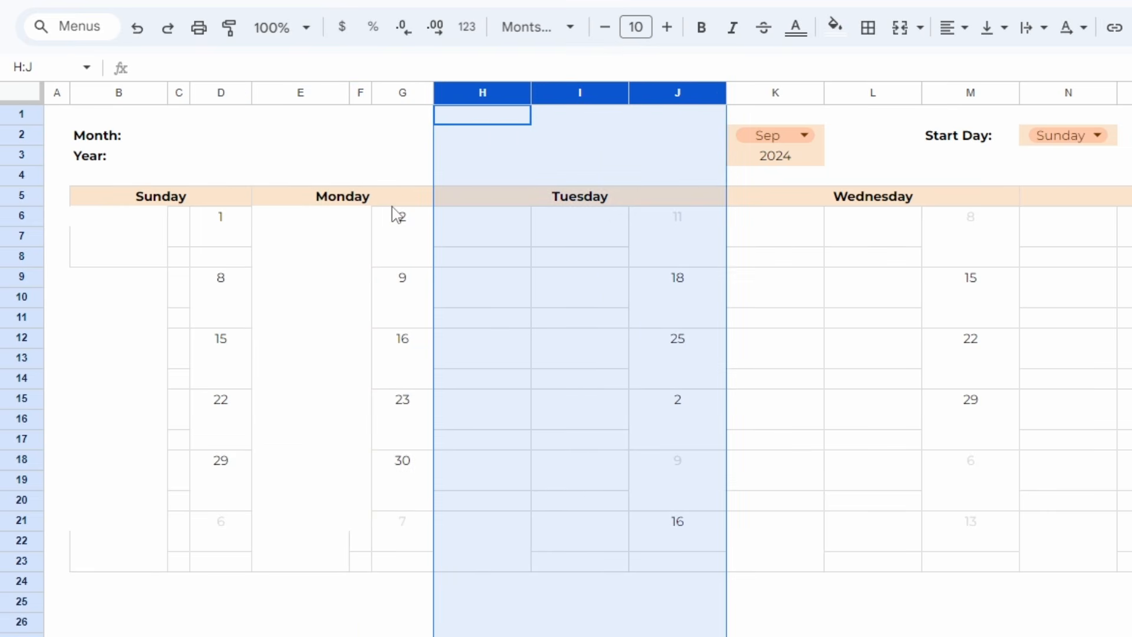
pyautogui.hotkey('ctrl', 'y')
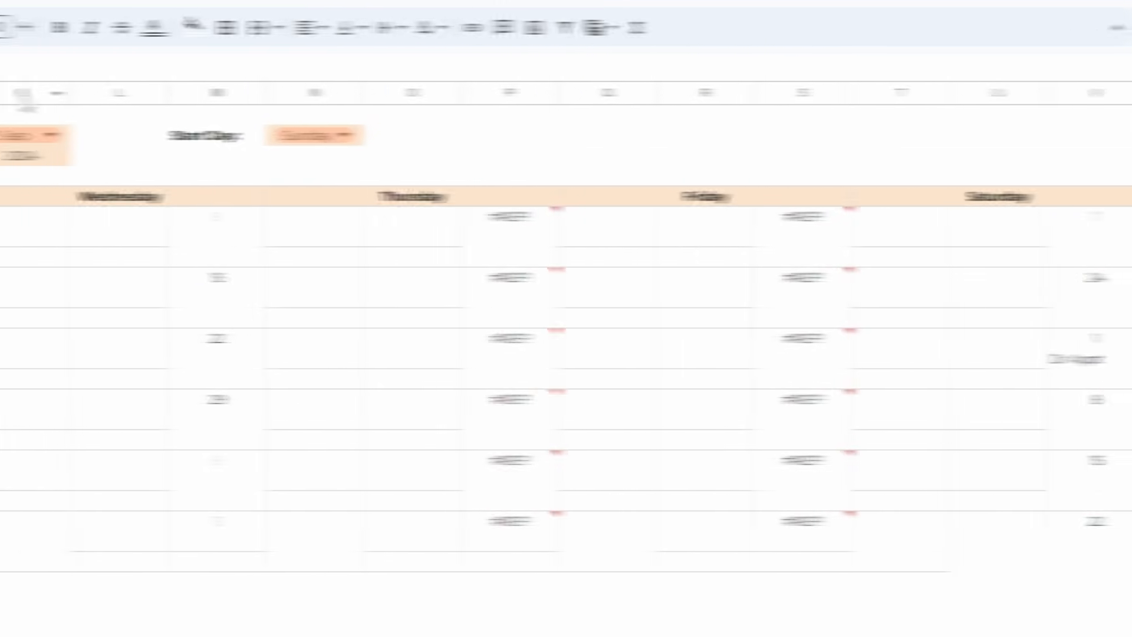
pyautogui.moveTo(678, 93); pyautogui.dragTo(857, 92)
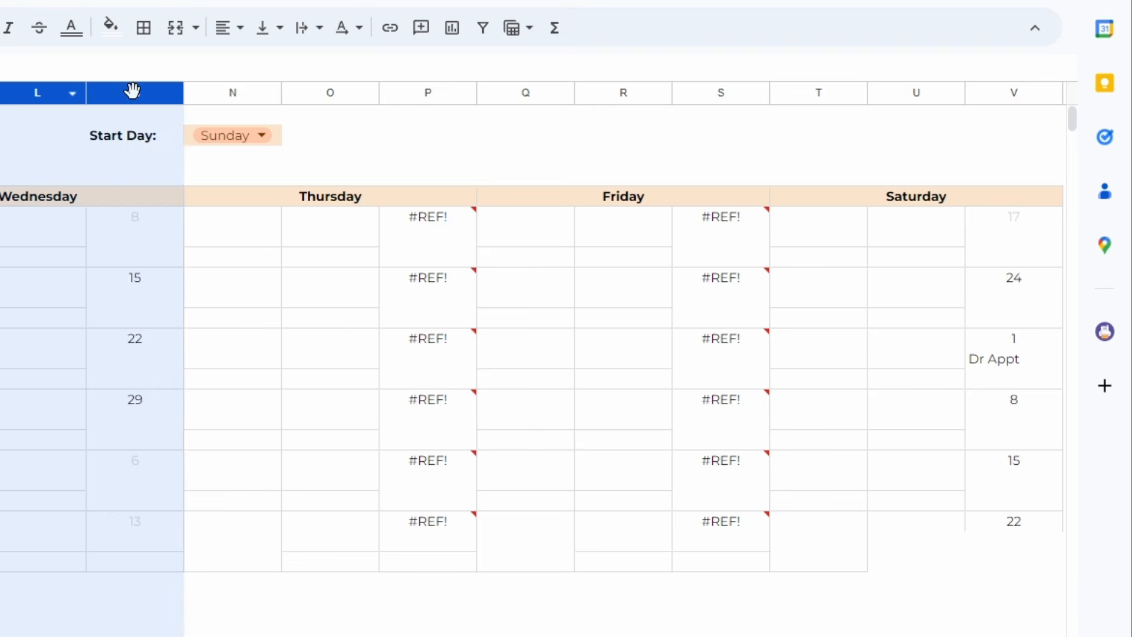
pyautogui.hscroll(2, 132, 94)
pyautogui.moveTo(126, 97); pyautogui.dragTo(908, 71)
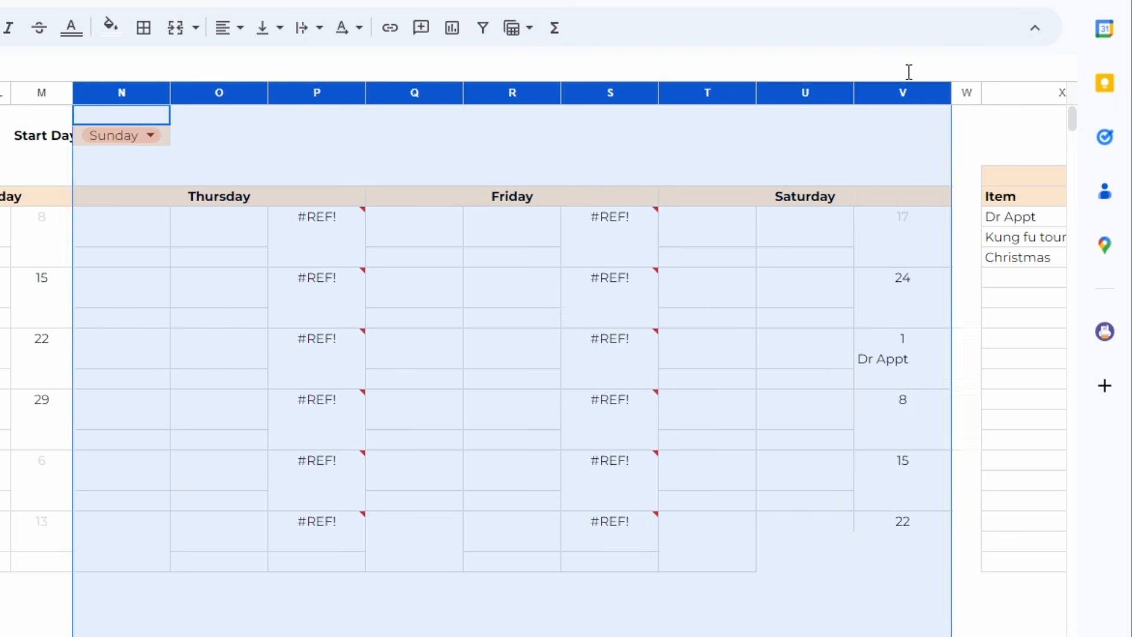
pyautogui.hotkey('ctrl', 'y')
pyautogui.click(3, 433)
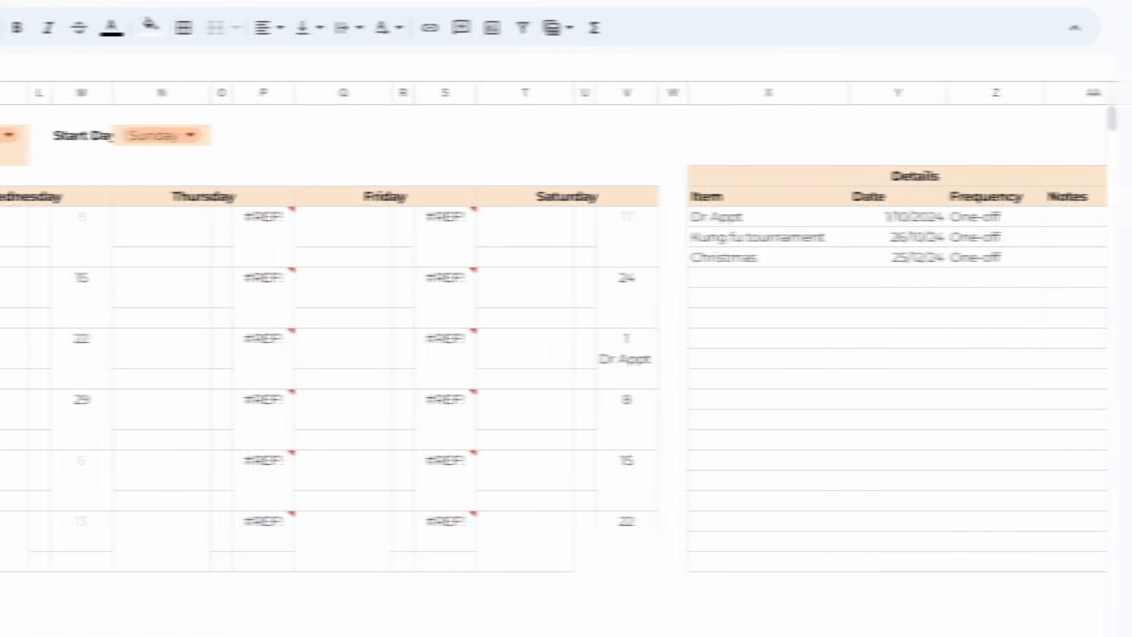
# Clear all borders from the first Sunday block B6:D8 and give it only a dotted outer border.
pyautogui.moveTo(88, 221); pyautogui.dragTo(247, 260)
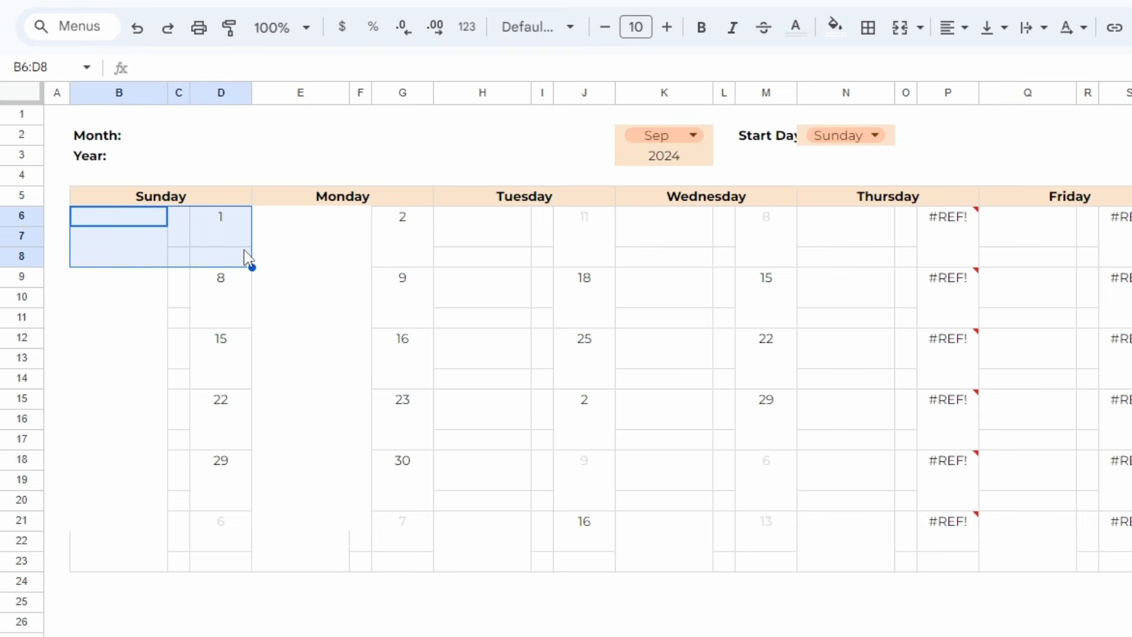
pyautogui.click(867, 27)
pyautogui.click(1009, 102)
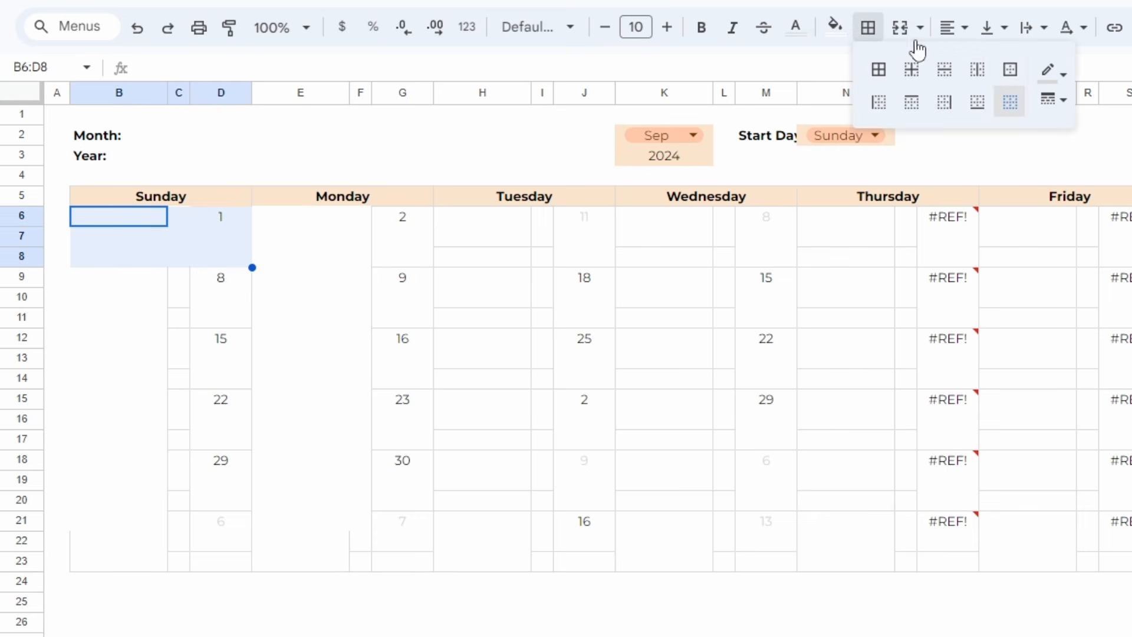
pyautogui.click(1009, 69)
pyautogui.press('Escape')
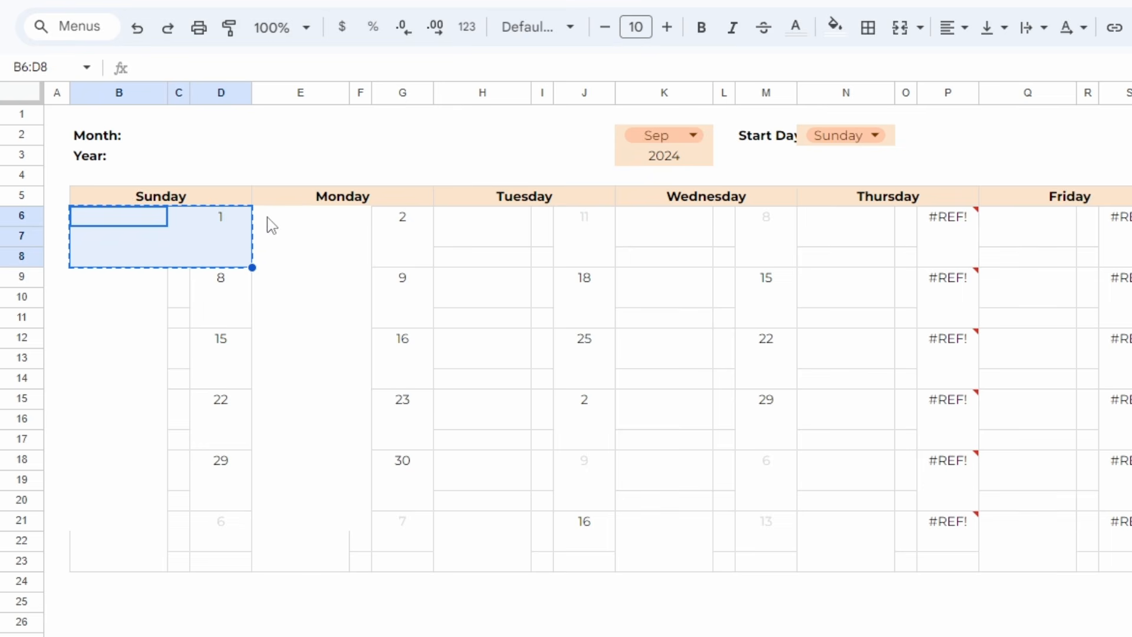
# Copy only the formatting of B6:D8 onto the first-week blocks of the following weekdays, starting at E6, H6, K6, N6 and Q6.
pyautogui.hotkey('ctrl', 'c')
pyautogui.click(267, 219)
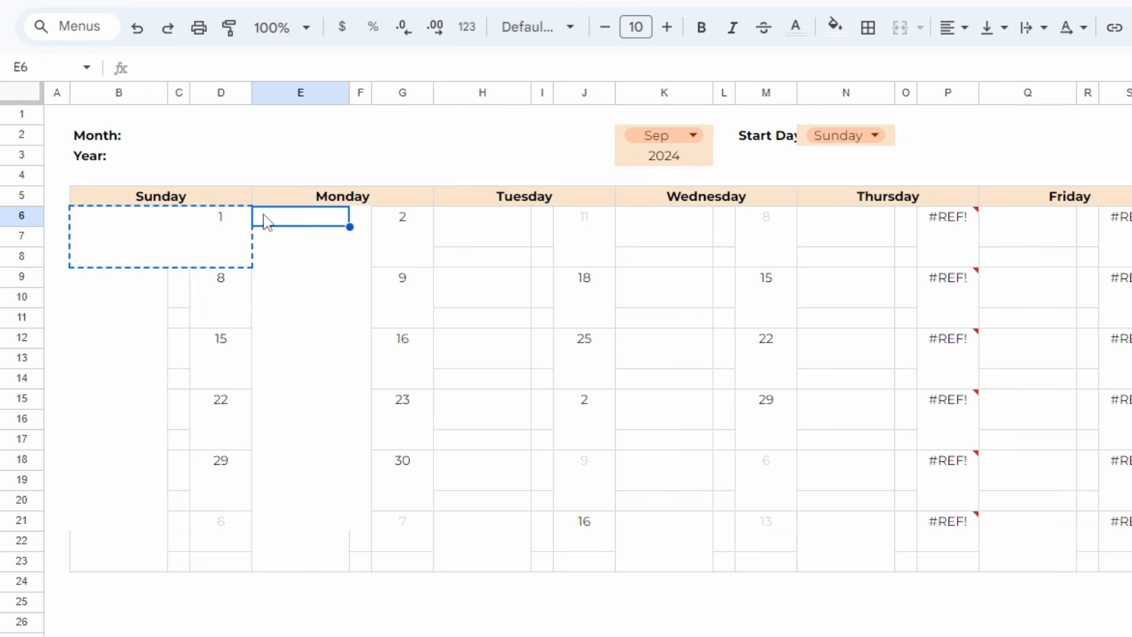
pyautogui.hotkey('ctrl', 'v')
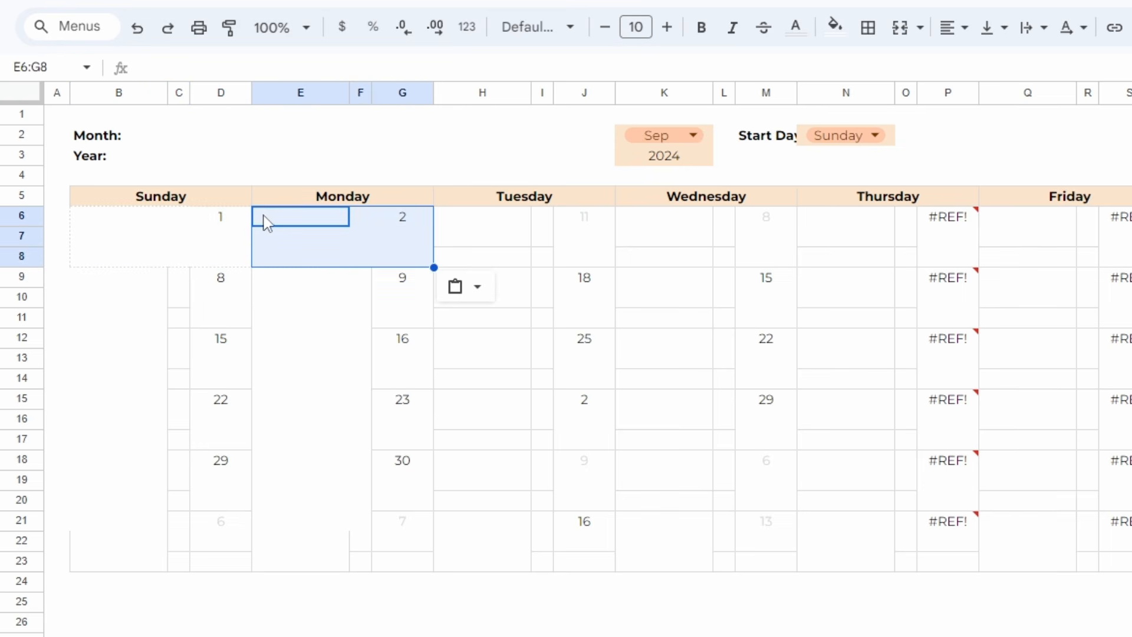
pyautogui.click(455, 222)
pyautogui.hotkey('ctrl', 'v')
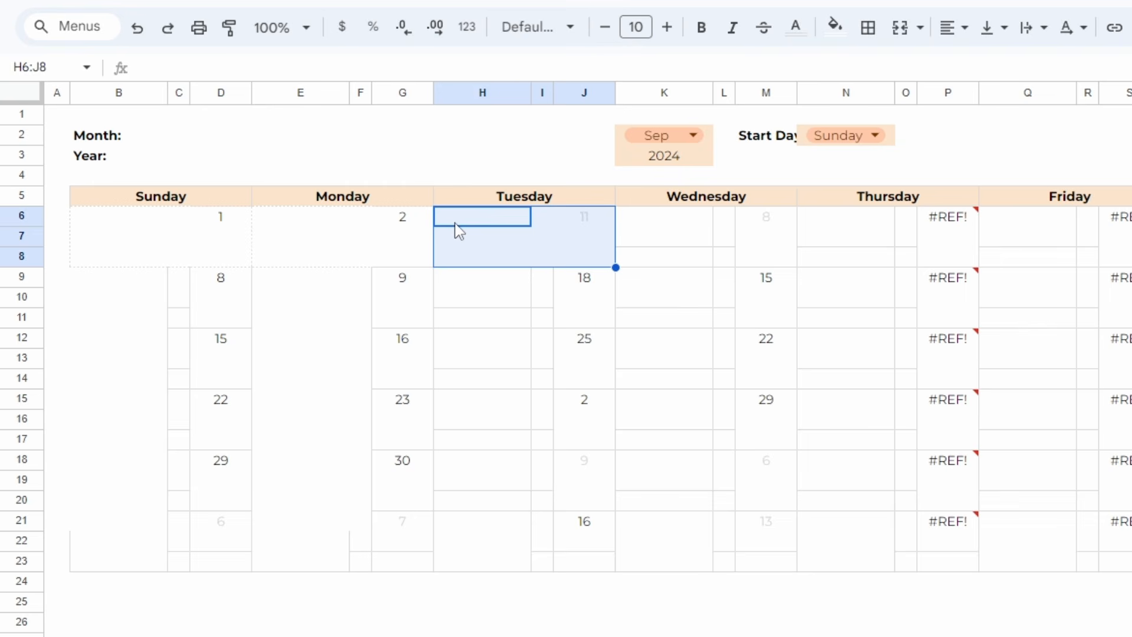
pyautogui.click(651, 234)
pyautogui.hotkey('ctrl', 'v')
pyautogui.click(835, 224)
pyautogui.hotkey('ctrl', 'v')
pyautogui.click(1030, 231)
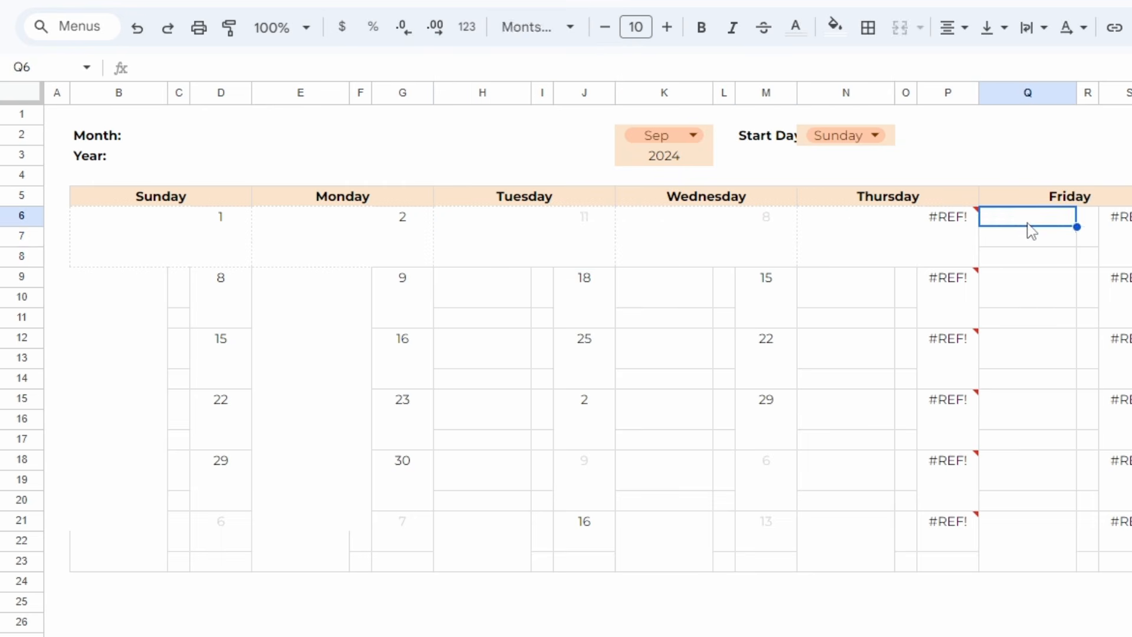
pyautogui.hotkey('ctrl', 'v')
# Copy the first-week formatting of B6:V8 onto the five remaining week blocks, starting at B9, B12, B15, B18 and B21.
pyautogui.moveTo(103, 218); pyautogui.dragTo(1128, 260)
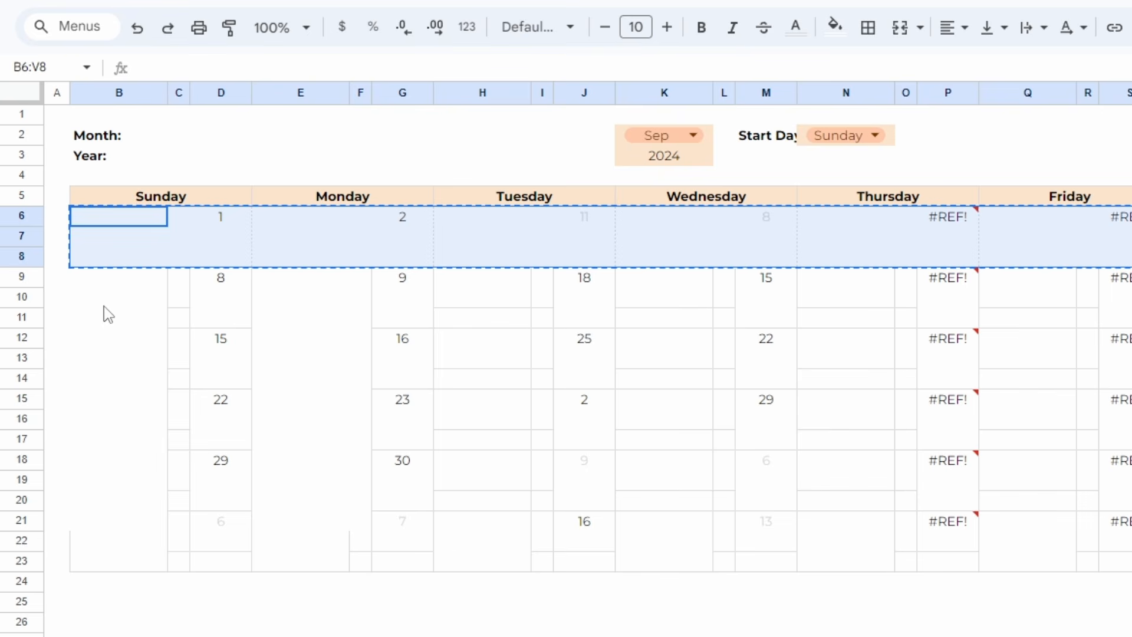
pyautogui.click(88, 286)
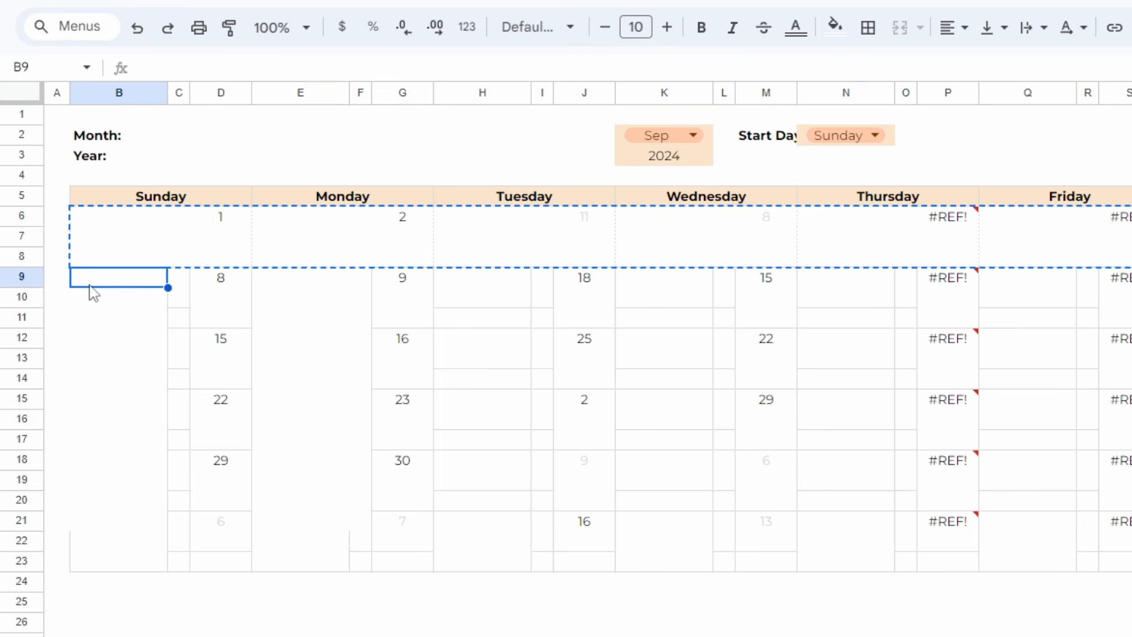
pyautogui.hotkey('ctrl', 'alt', 'v')
pyautogui.click(85, 342)
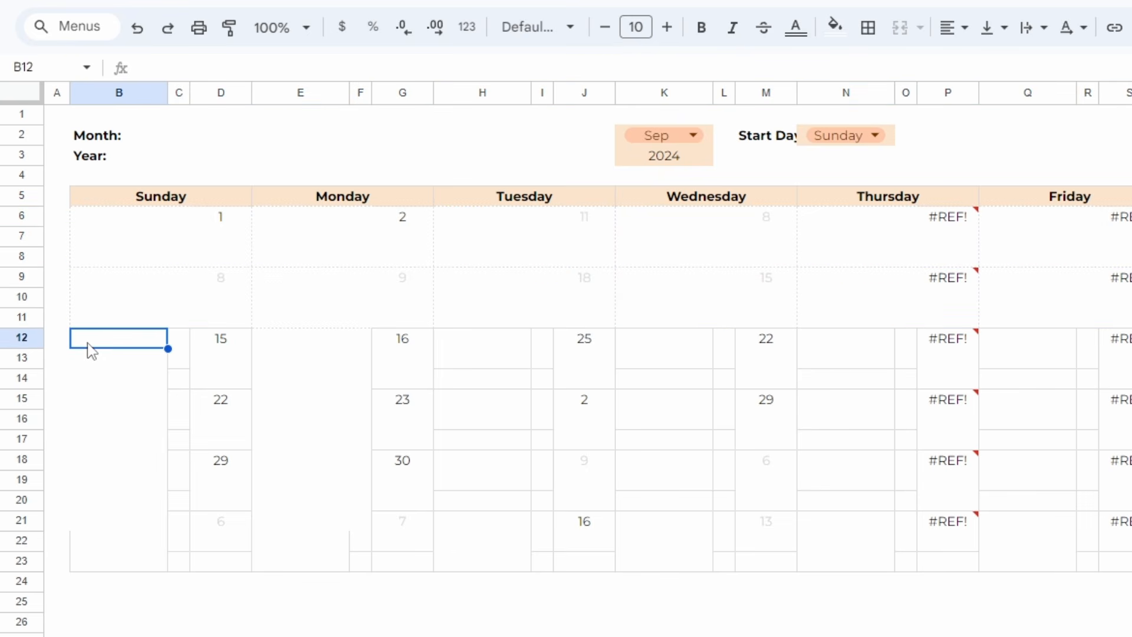
pyautogui.hotkey('ctrl', 'alt', 'v')
pyautogui.click(86, 417)
pyautogui.hotkey('ctrl', 'alt', 'v')
pyautogui.click(89, 481)
pyautogui.hotkey('ctrl', 'alt', 'v')
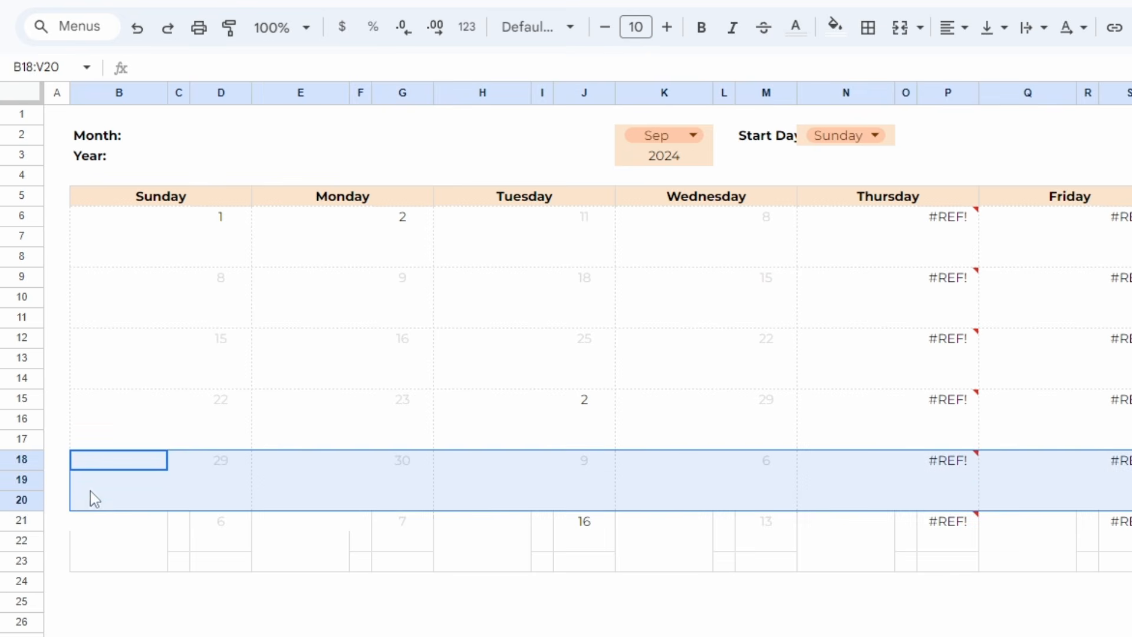
pyautogui.click(90, 524)
pyautogui.hotkey('ctrl', 'alt', 'v')
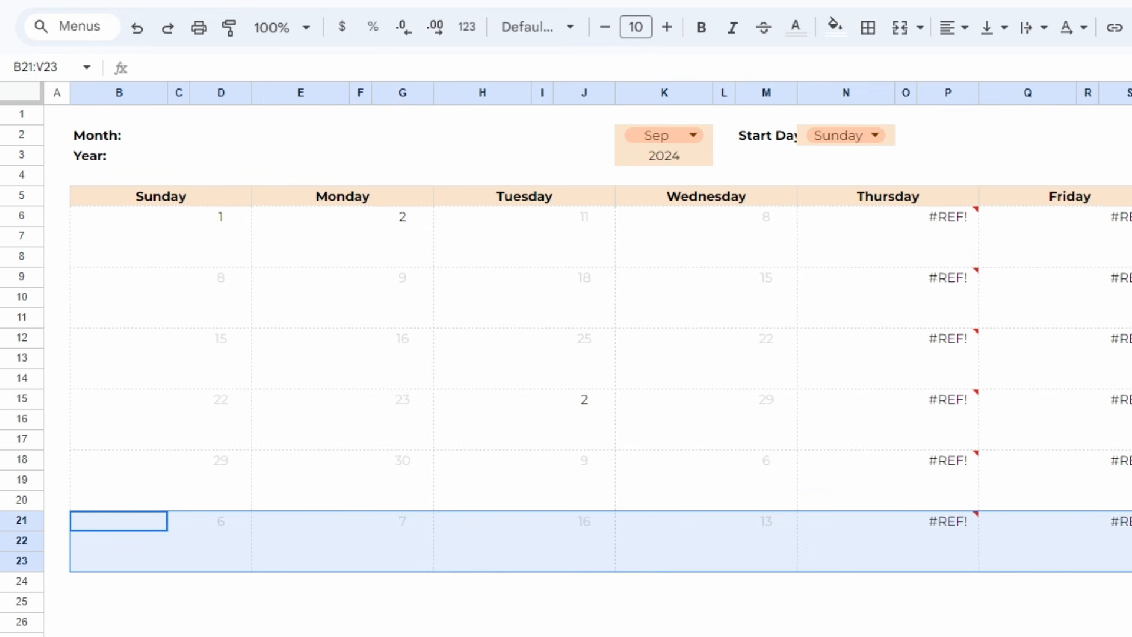
# Move the month and year inputs from K2:K3 to C2:C3 and merge each across columns C and D.
pyautogui.moveTo(701, 157); pyautogui.dragTo(695, 134)
pyautogui.hotkey('ctrl', 'x')
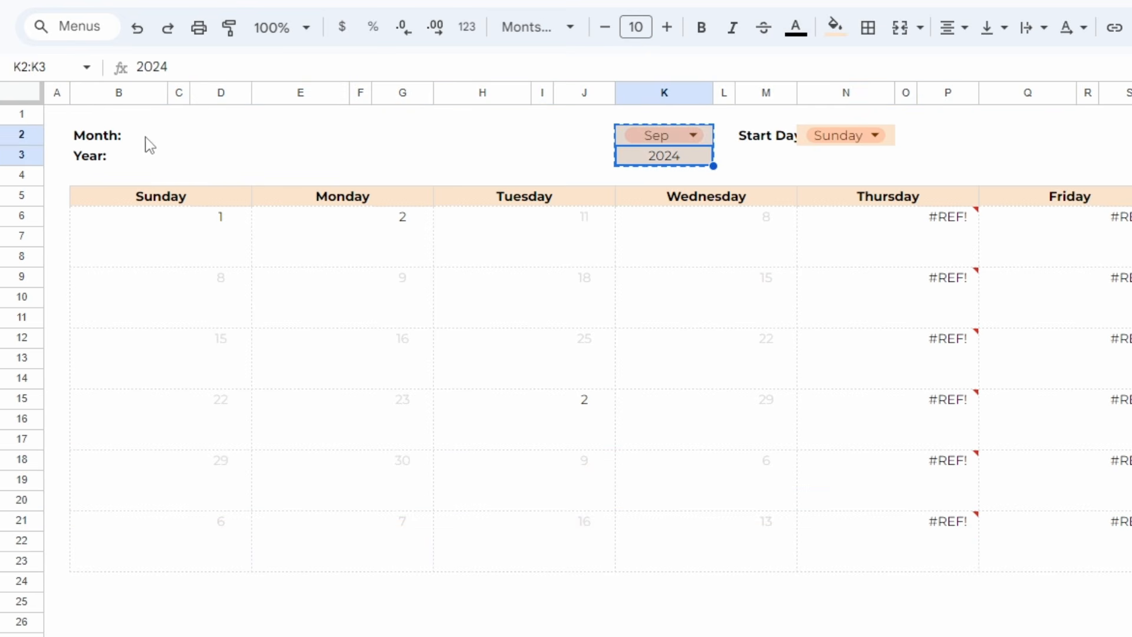
pyautogui.click(182, 140)
pyautogui.hotkey('ctrl', 'v')
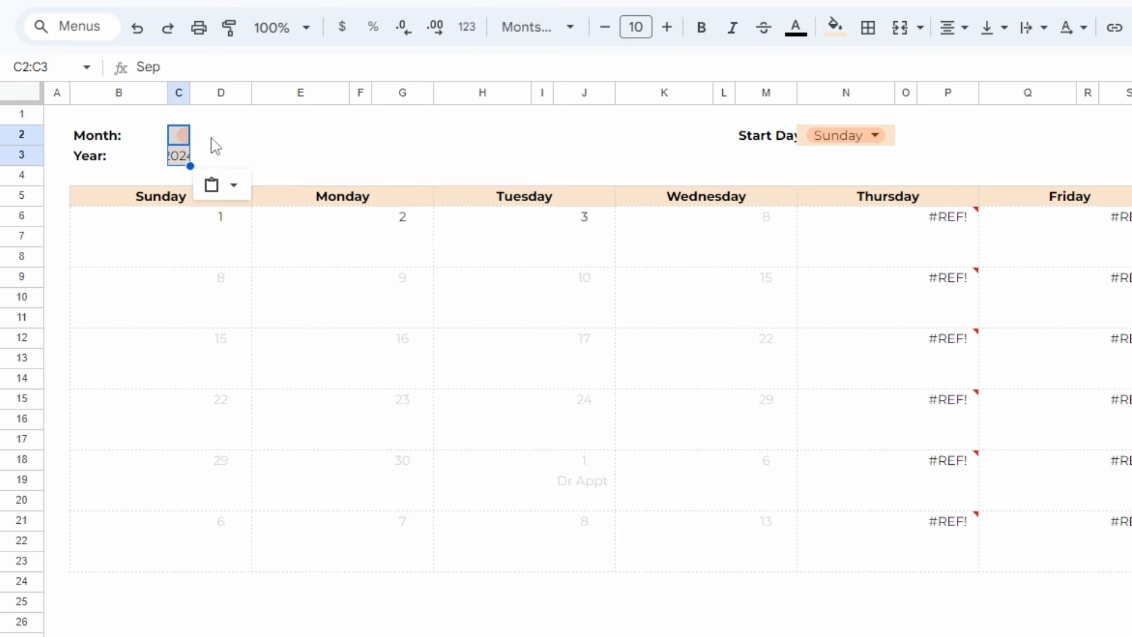
pyautogui.moveTo(211, 138); pyautogui.dragTo(183, 161)
pyautogui.click(900, 28)
pyautogui.click(900, 27)
pyautogui.click(336, 241)
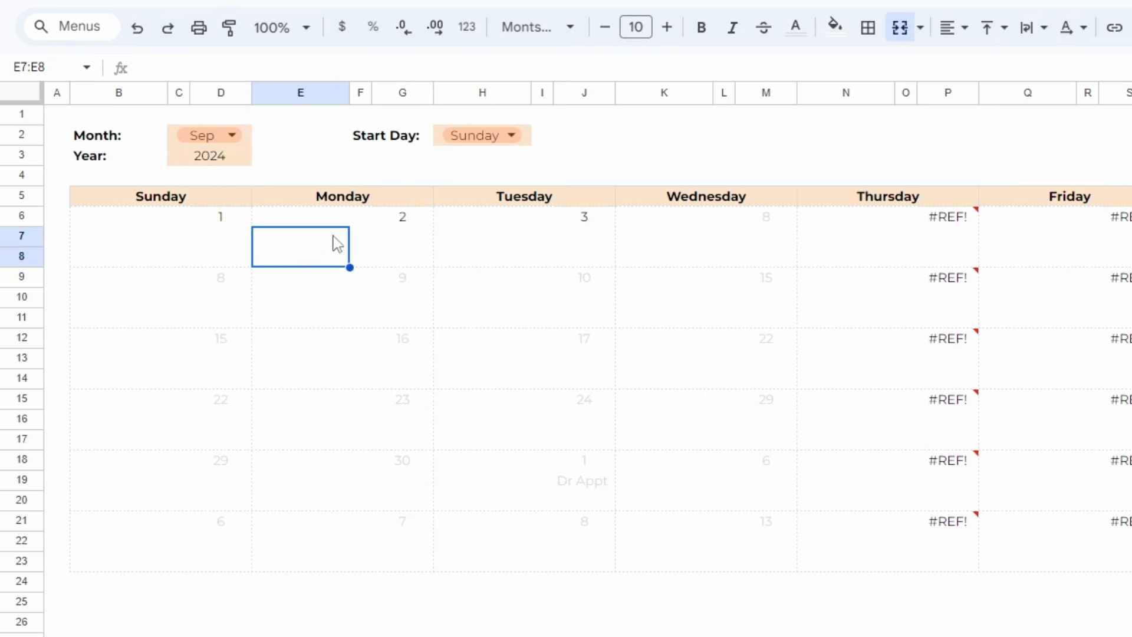
# Check the date formula in D6 and switch the calendar month to Oct.
pyautogui.click(212, 217)
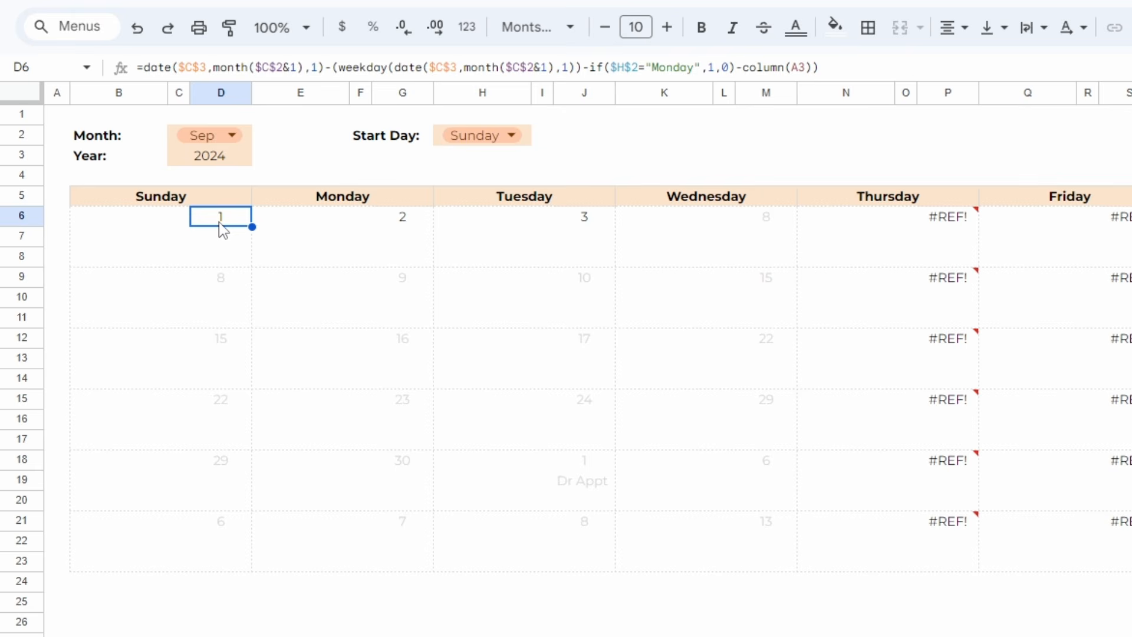
pyautogui.click(231, 136)
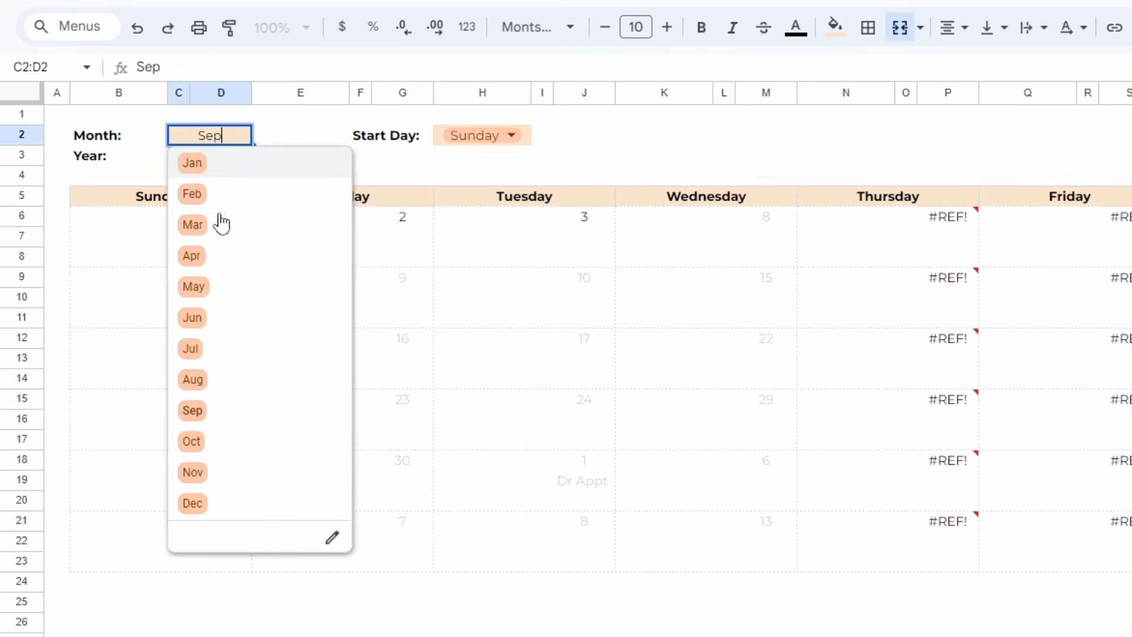
pyautogui.click(202, 446)
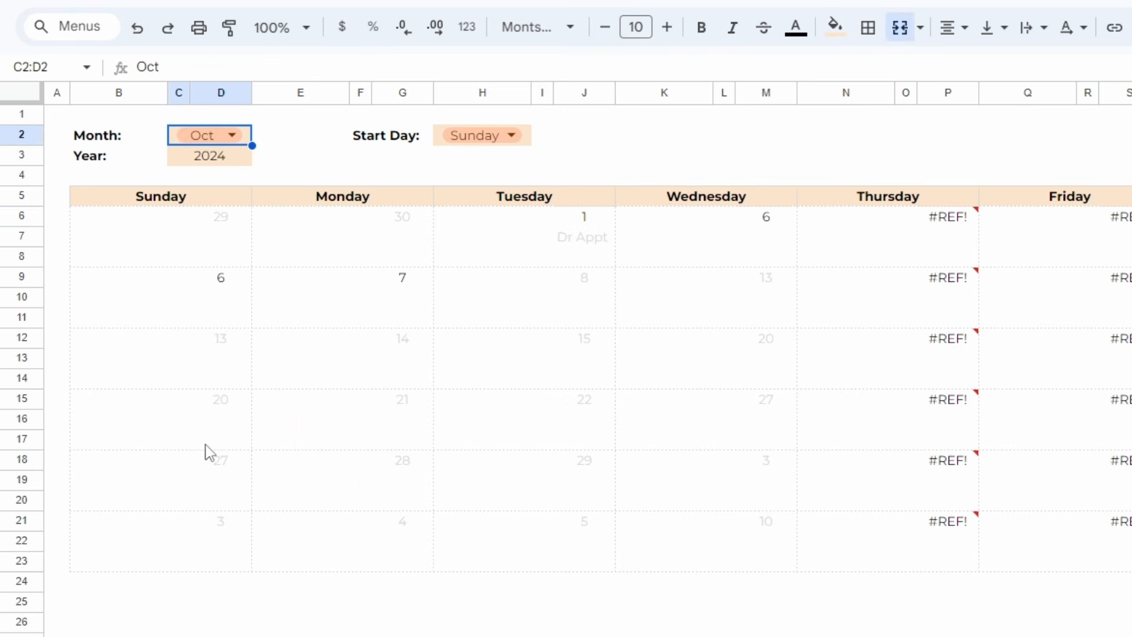
# Compare the date formulas in D6 and P6, focusing on the reference inside the column() function.
pyautogui.click(213, 231)
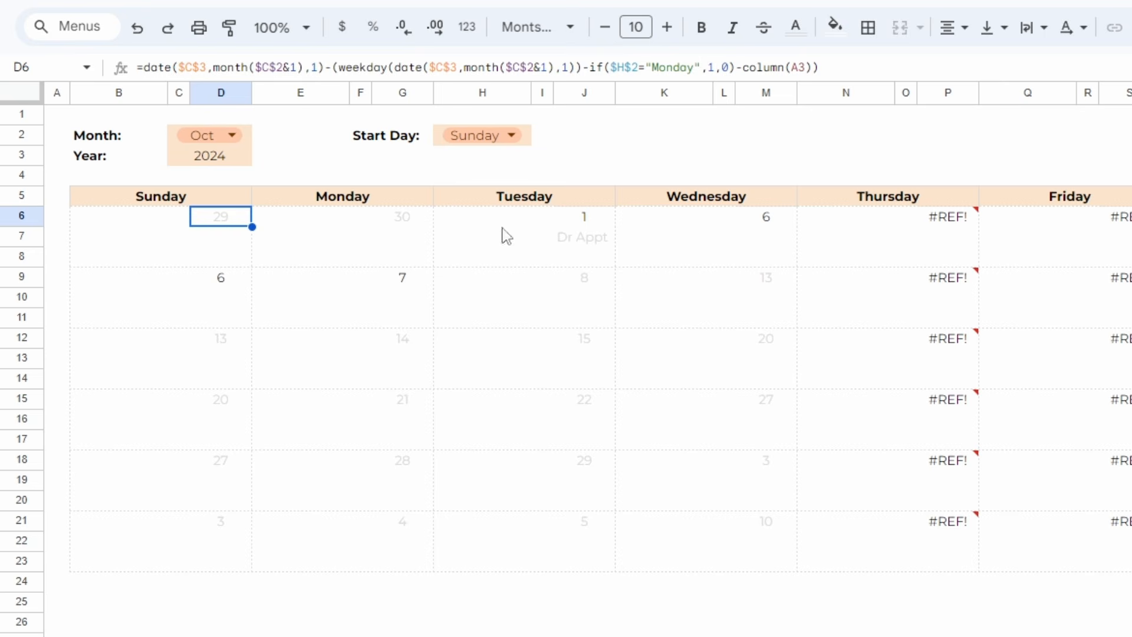
pyautogui.click(951, 223)
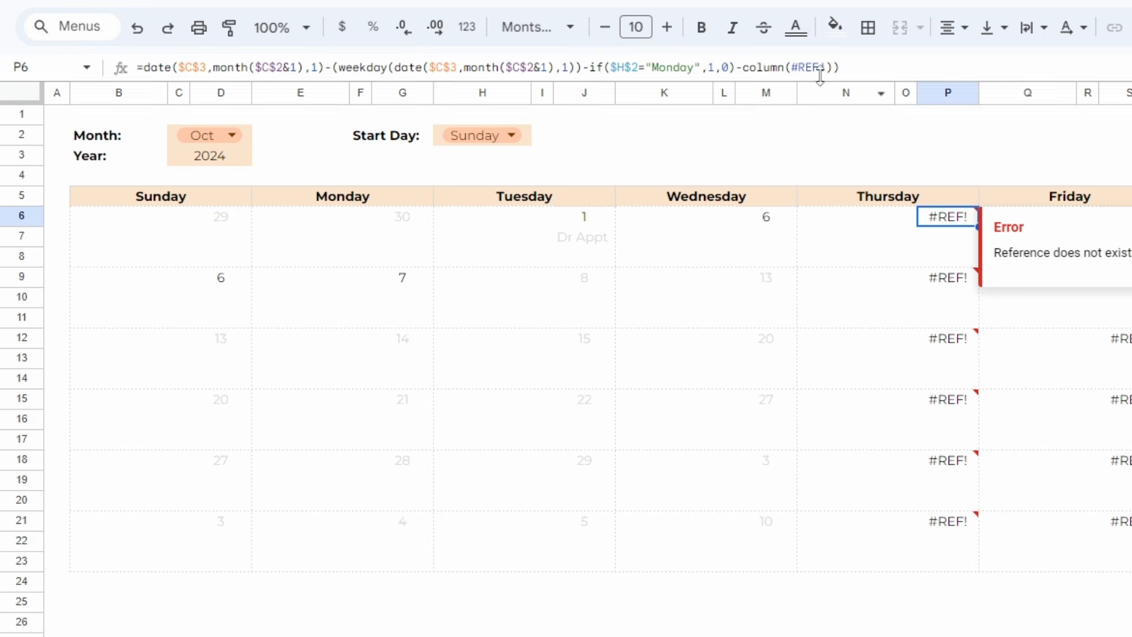
pyautogui.moveTo(825, 67); pyautogui.dragTo(790, 68)
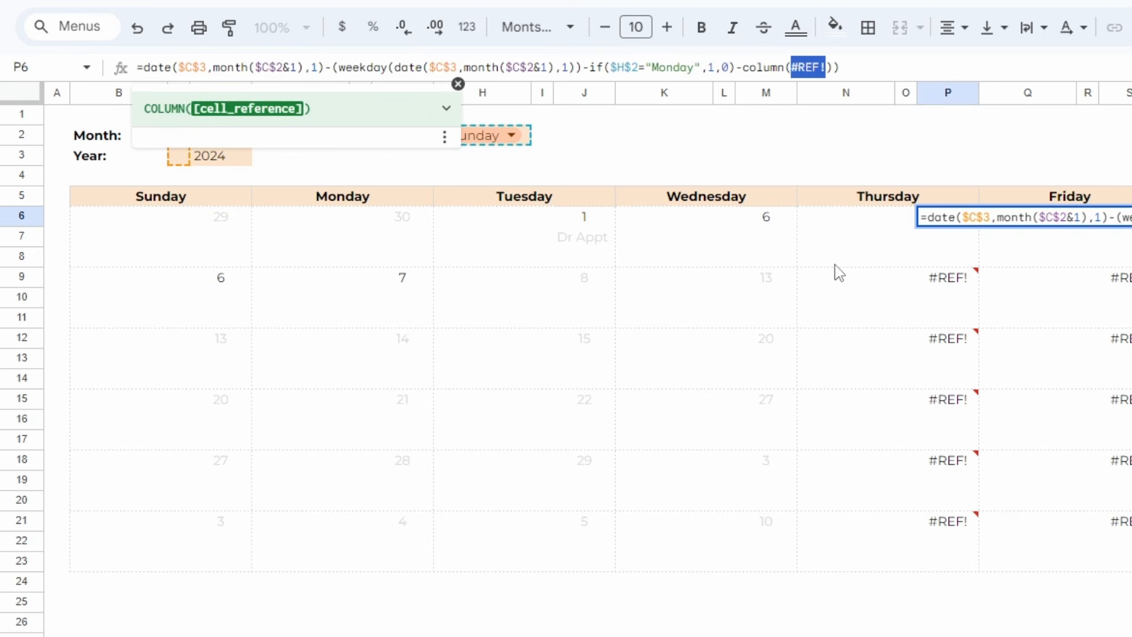
pyautogui.press('Escape')
# Copy the date formula from D6 into the first-week date cells G6, J6, M6, P6, S6 and V6.
pyautogui.click(217, 219)
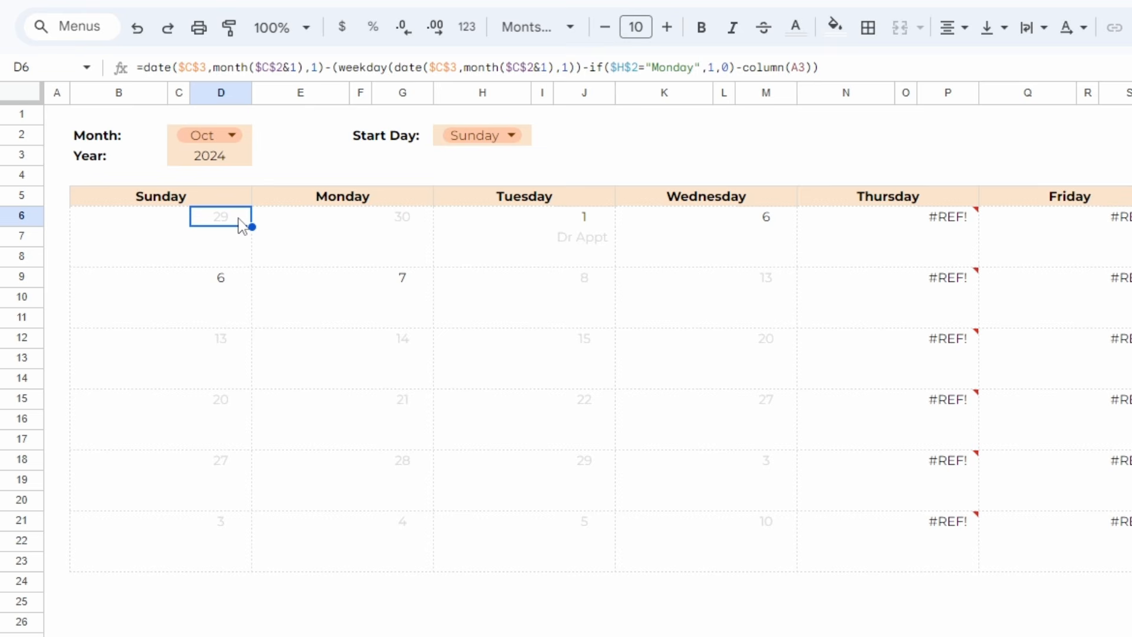
pyautogui.hotkey('ctrl', 'c')
pyautogui.click(409, 220)
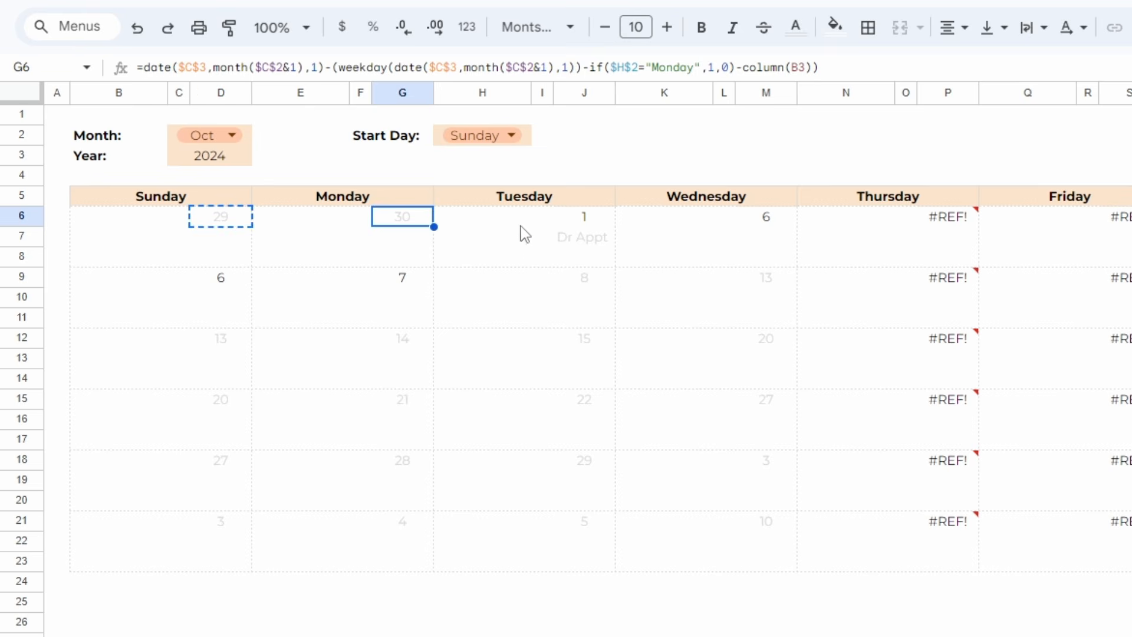
pyautogui.hotkey('ctrl', 'v')
pyautogui.click(594, 220)
pyautogui.hotkey('ctrl', 'v')
pyautogui.click(758, 218)
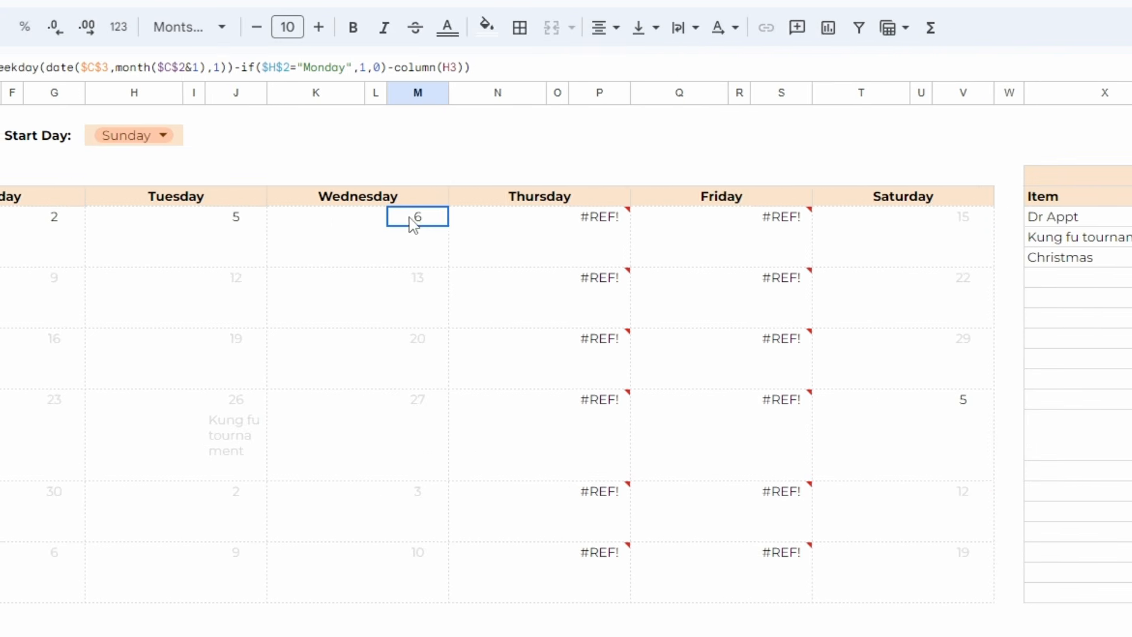
pyautogui.hotkey('ctrl', 'v')
pyautogui.click(564, 219)
pyautogui.click(591, 219)
pyautogui.hotkey('ctrl', 'v')
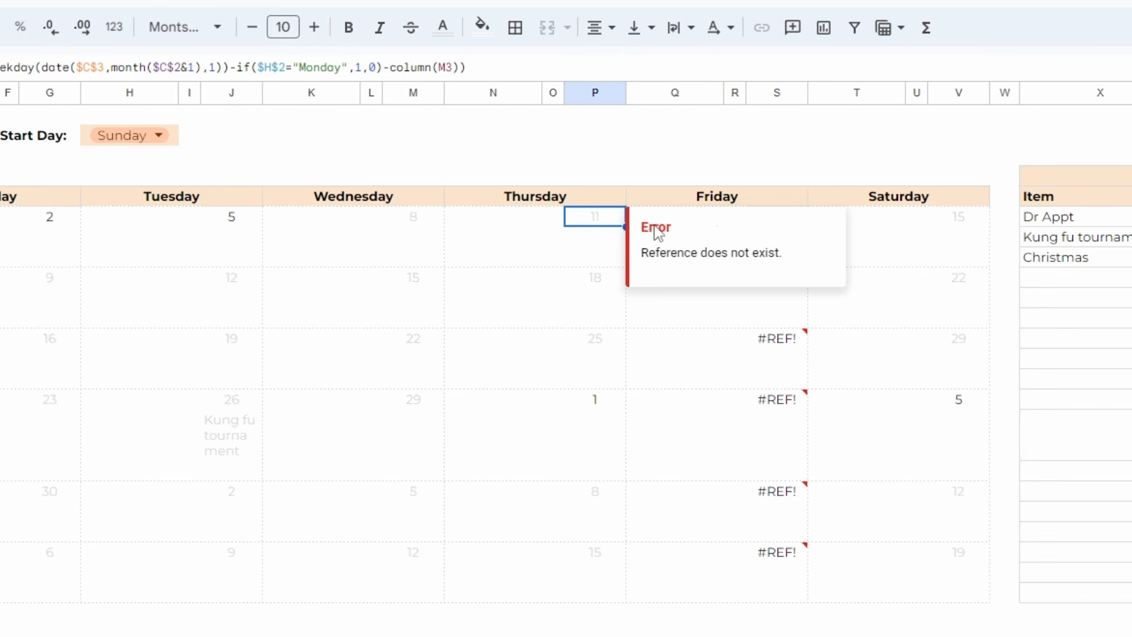
pyautogui.click(960, 222)
pyautogui.hotkey('ctrl', 'v')
pyautogui.click(783, 222)
pyautogui.hotkey('ctrl', 'v')
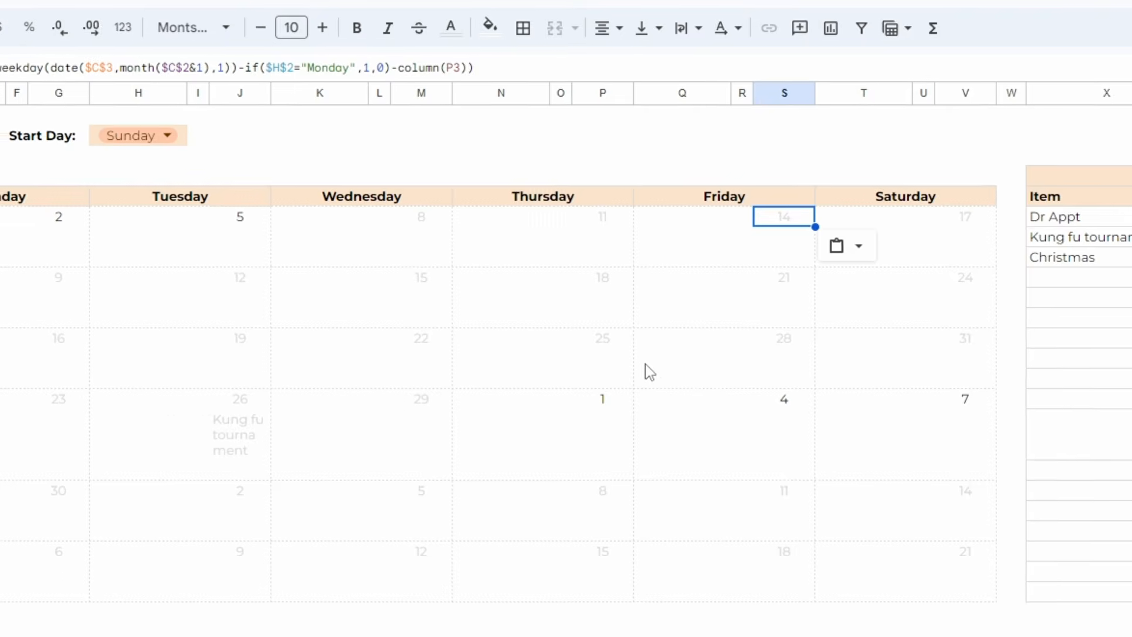
# Compare the column() references across the first-week dates and change the one in D6's formula to column(E3)/3.
pyautogui.click(47, 227)
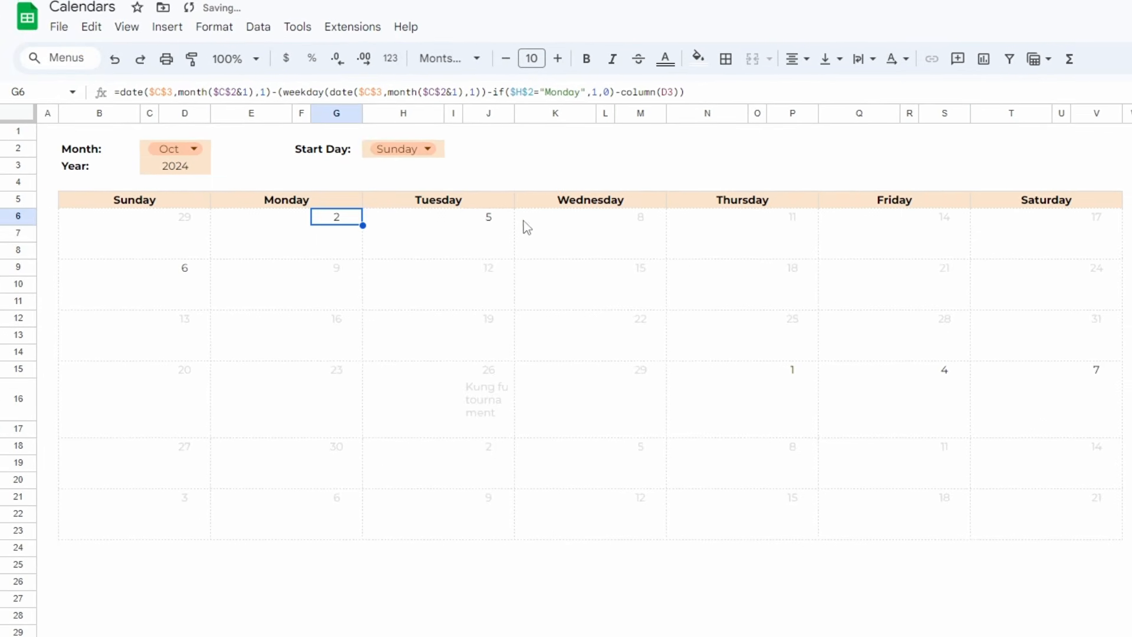
pyautogui.hotkey('ctrl', 'Right')
pyautogui.hotkey('ctrl', 'Right')
pyautogui.hotkey('ctrl', 'Right')
pyautogui.hotkey('ctrl', 'Right')
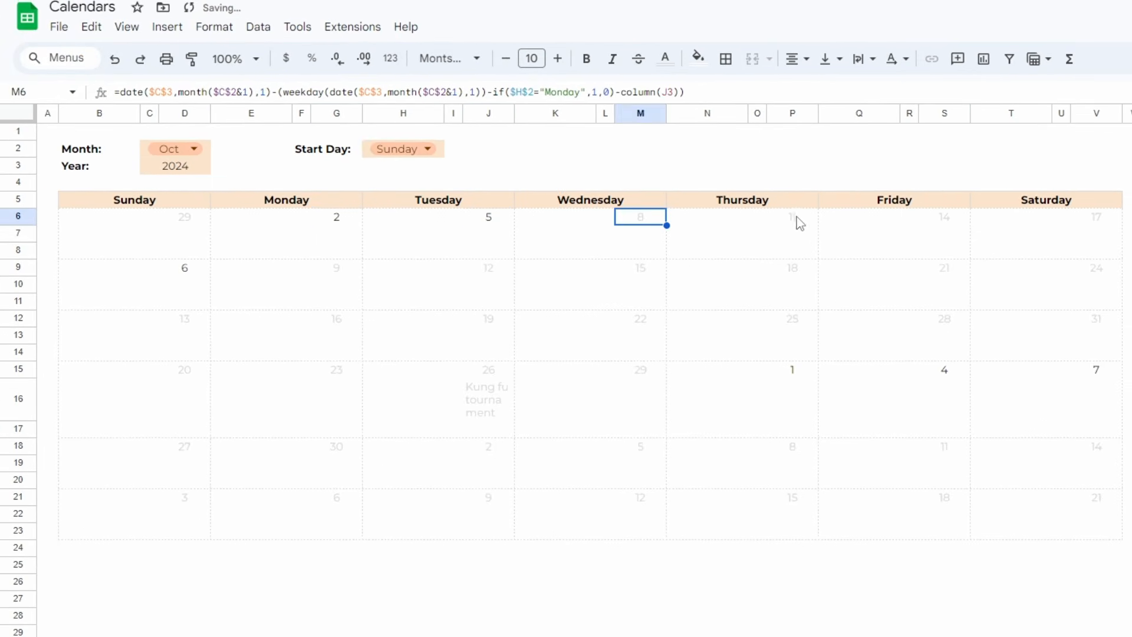
pyautogui.click(203, 223)
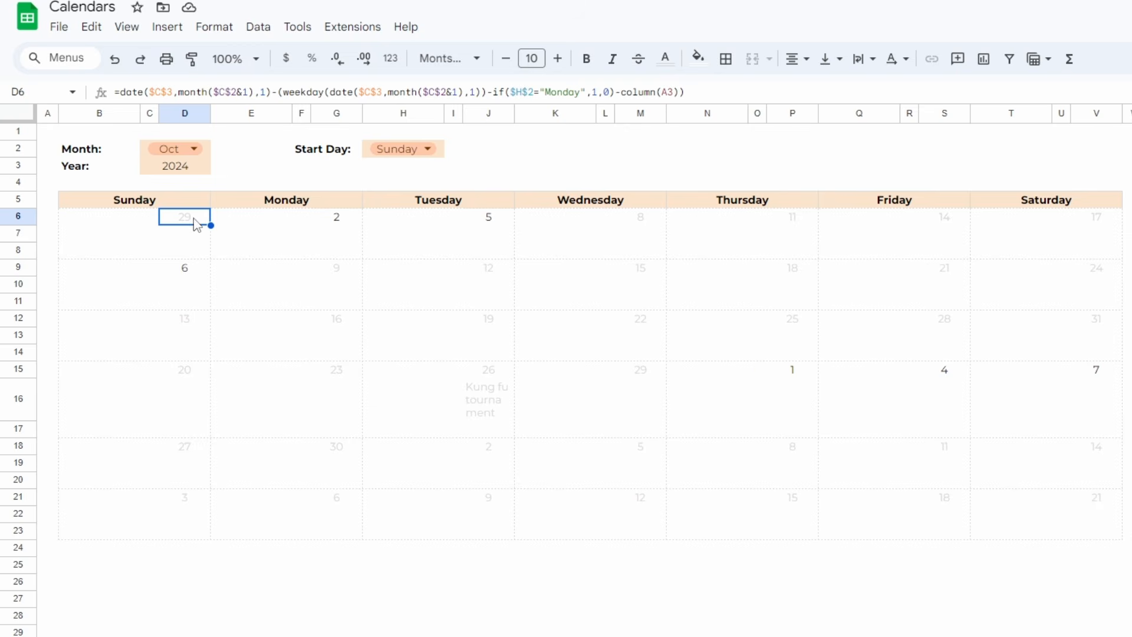
pyautogui.doubleClick(196, 224)
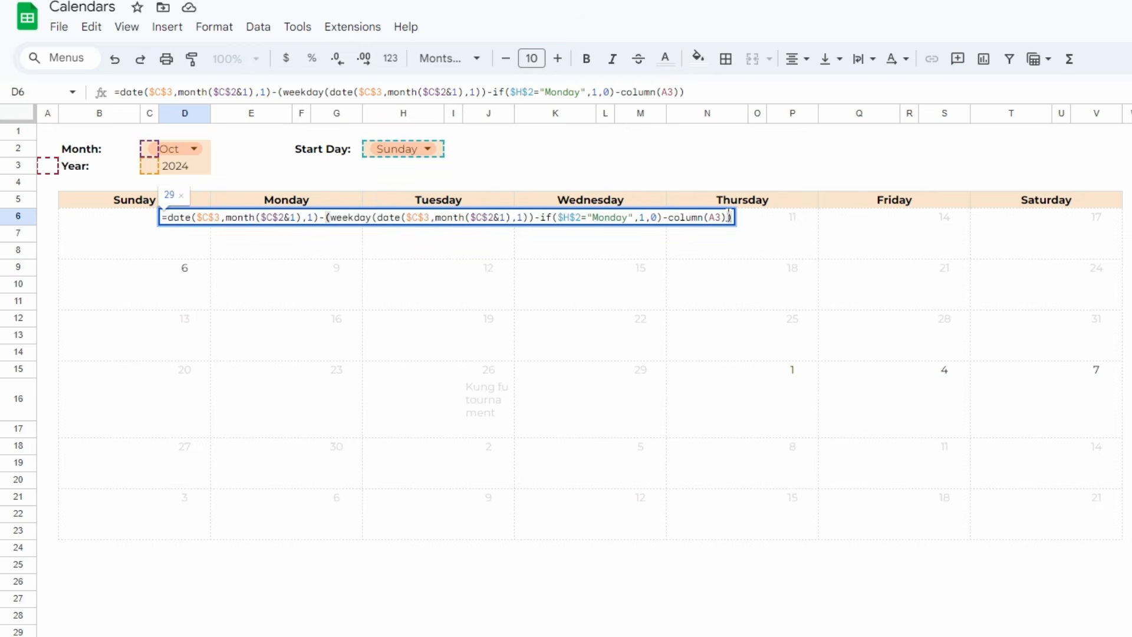
pyautogui.write('/3')
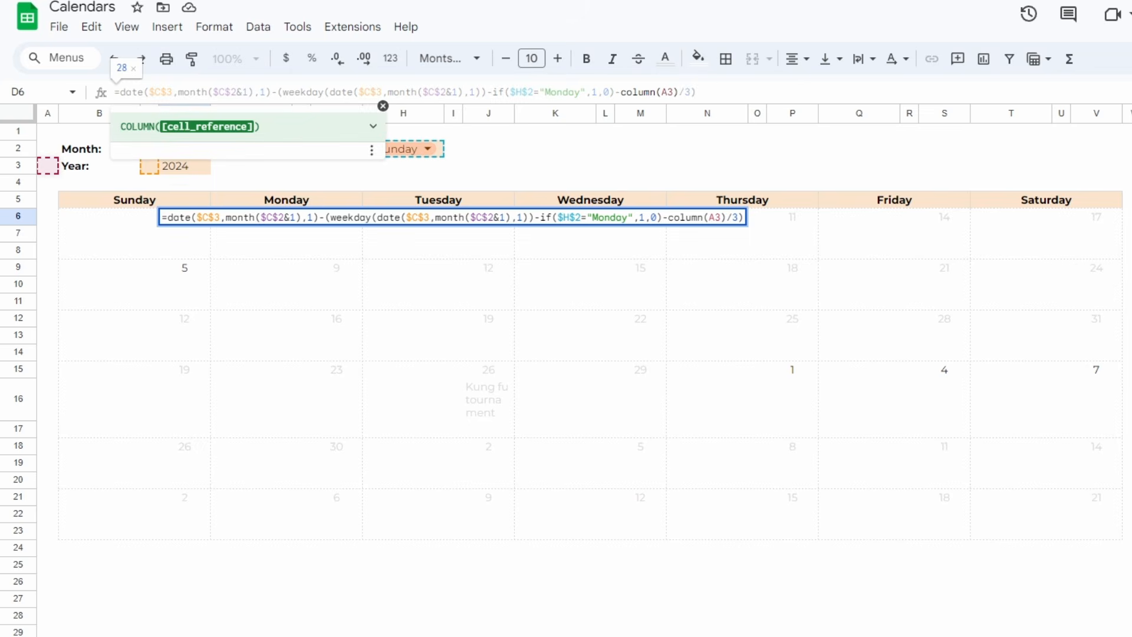
pyautogui.moveTo(667, 96); pyautogui.dragTo(661, 95)
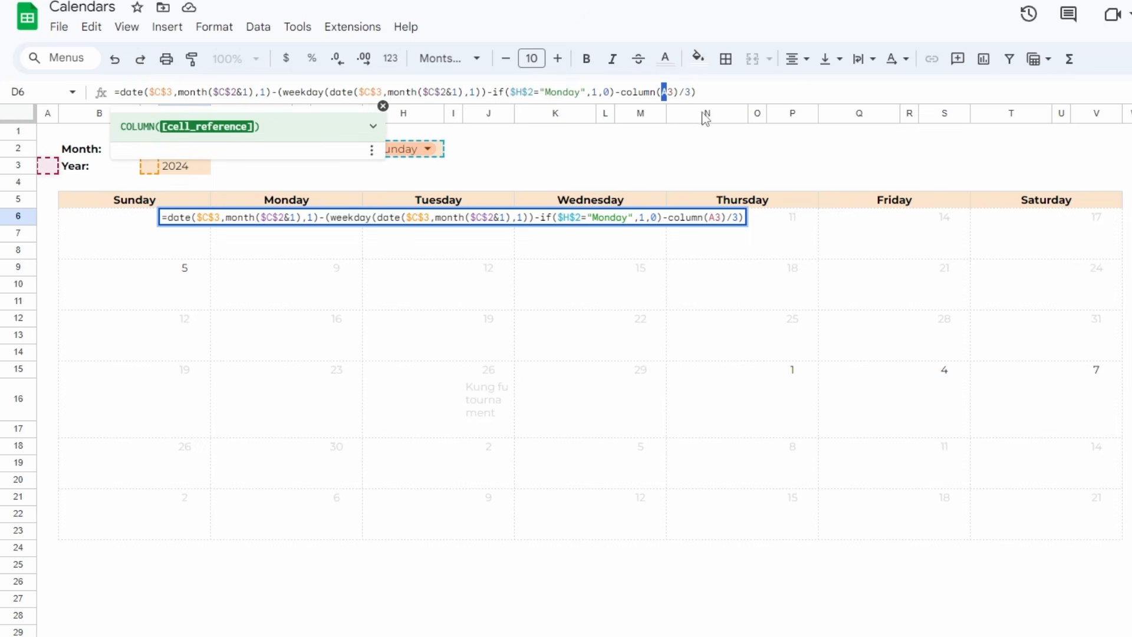
pyautogui.write('B')
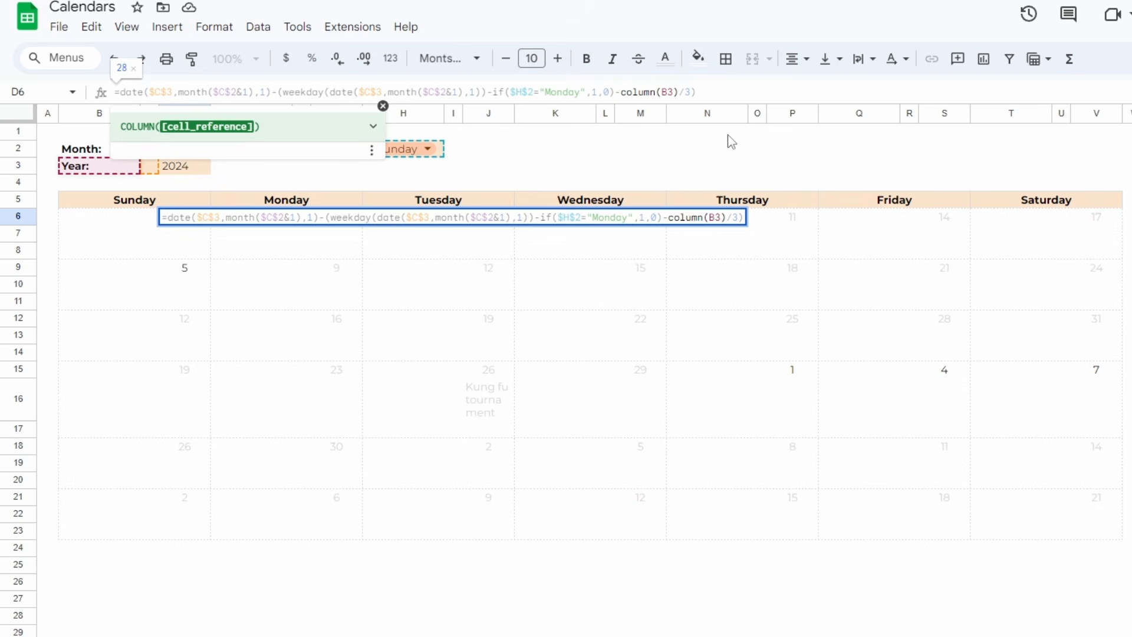
pyautogui.press('Return')
# Format D6 as a plain number and widen column D to fit the full value.
pyautogui.click(214, 26)
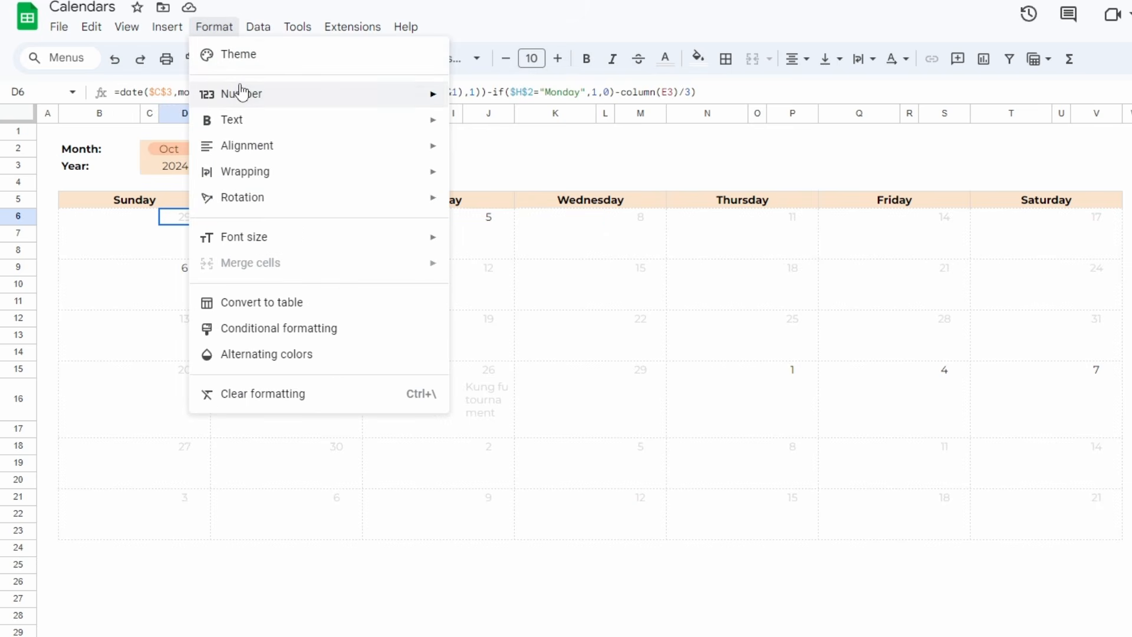
pyautogui.moveTo(240, 93)
pyautogui.click(551, 166)
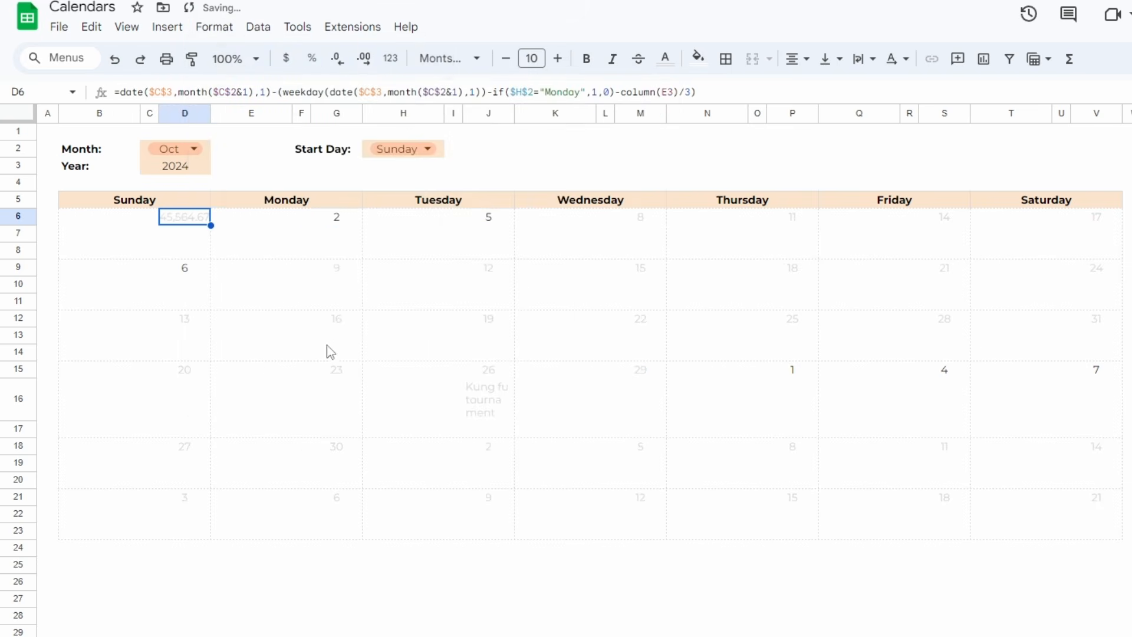
pyautogui.moveTo(211, 112); pyautogui.dragTo(226, 113)
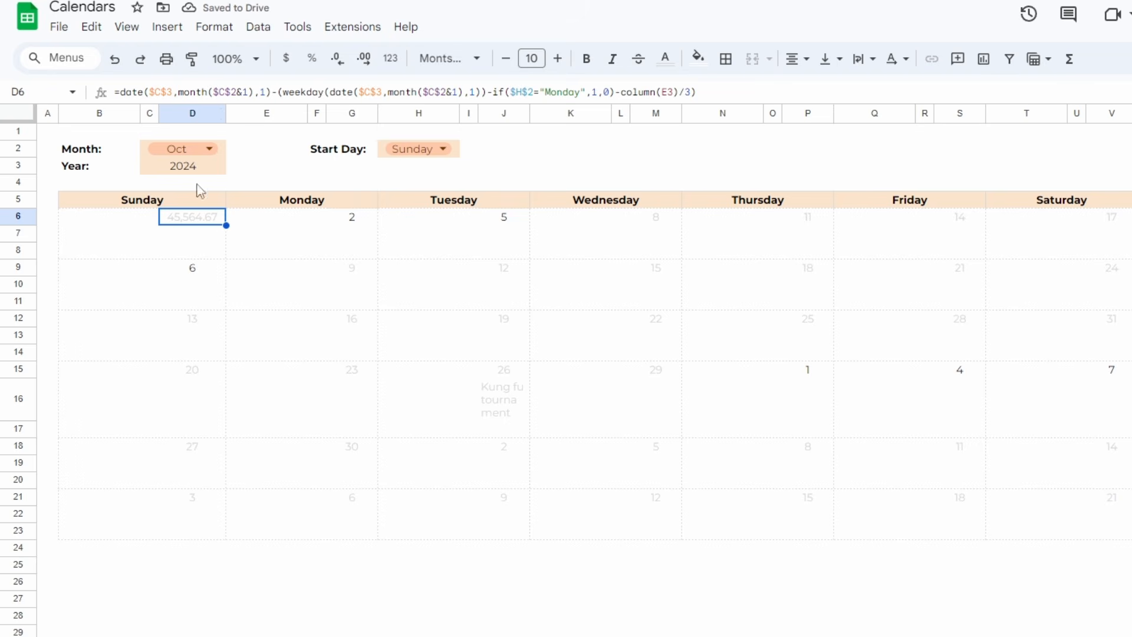
# Wrap D6's whole date formula in floor() and return the cell to the day-only date format.
pyautogui.click(118, 92)
pyautogui.write('fl')
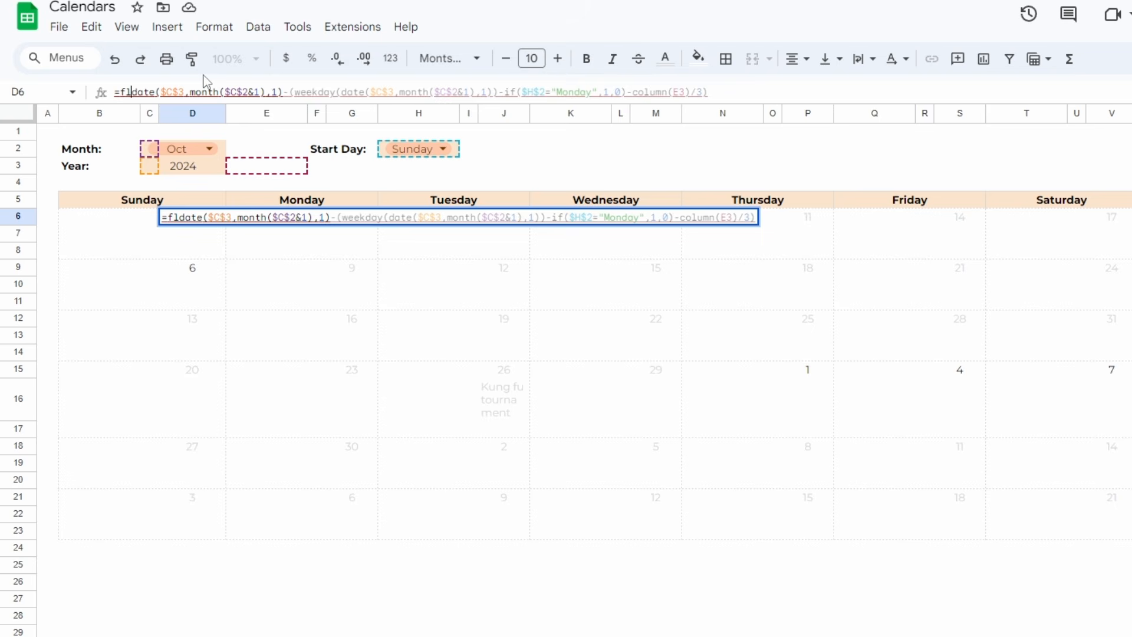
pyautogui.write('oor(')
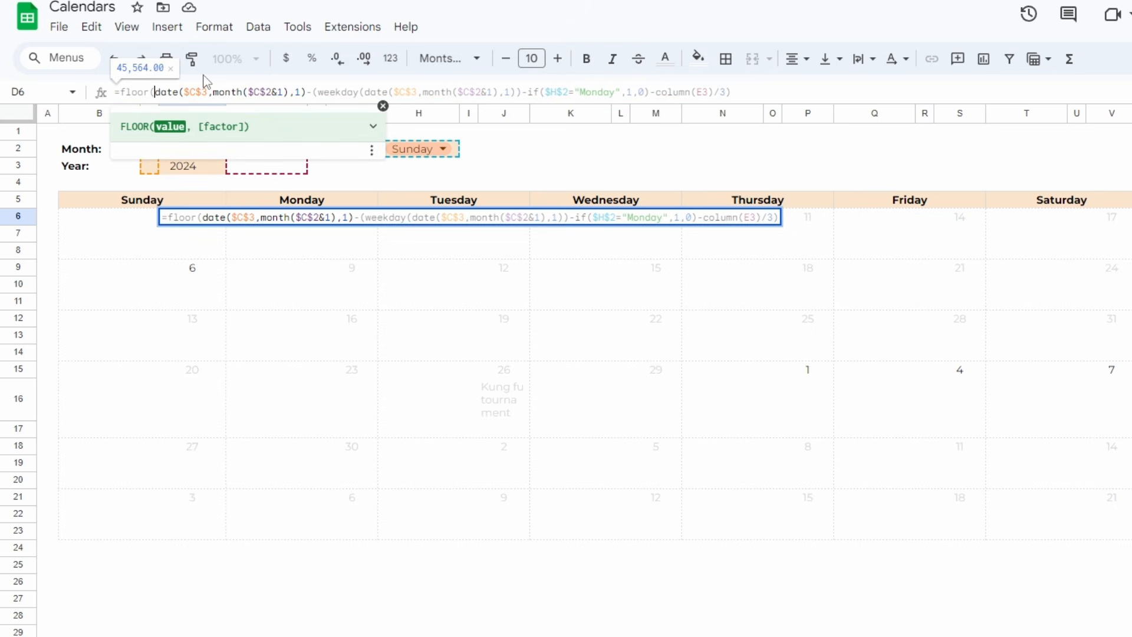
pyautogui.press('Return')
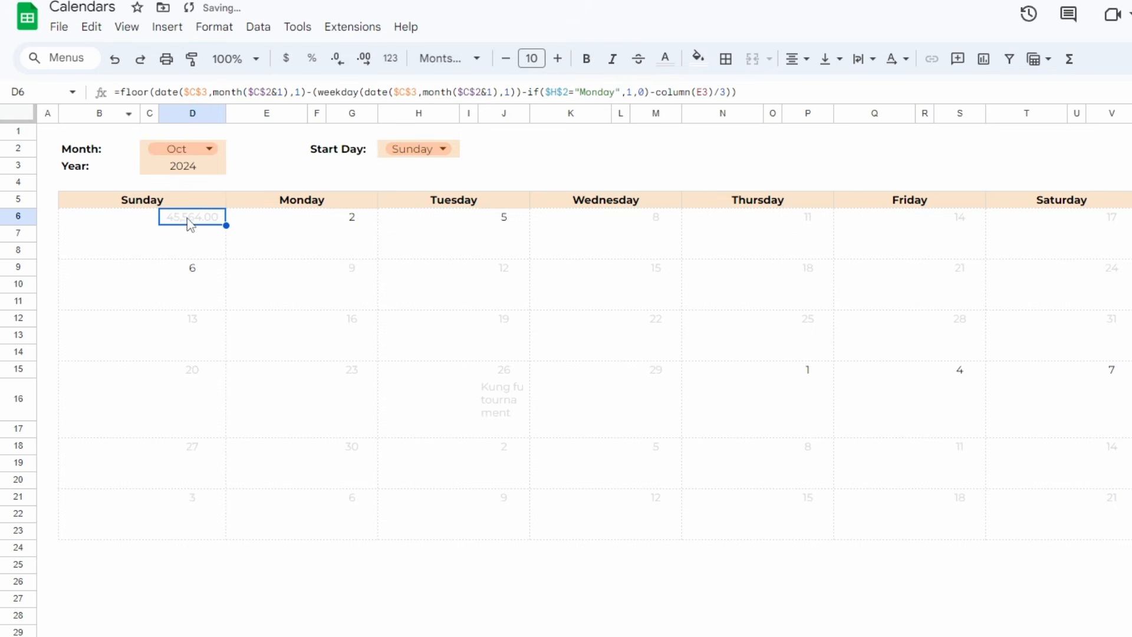
pyautogui.click(214, 26)
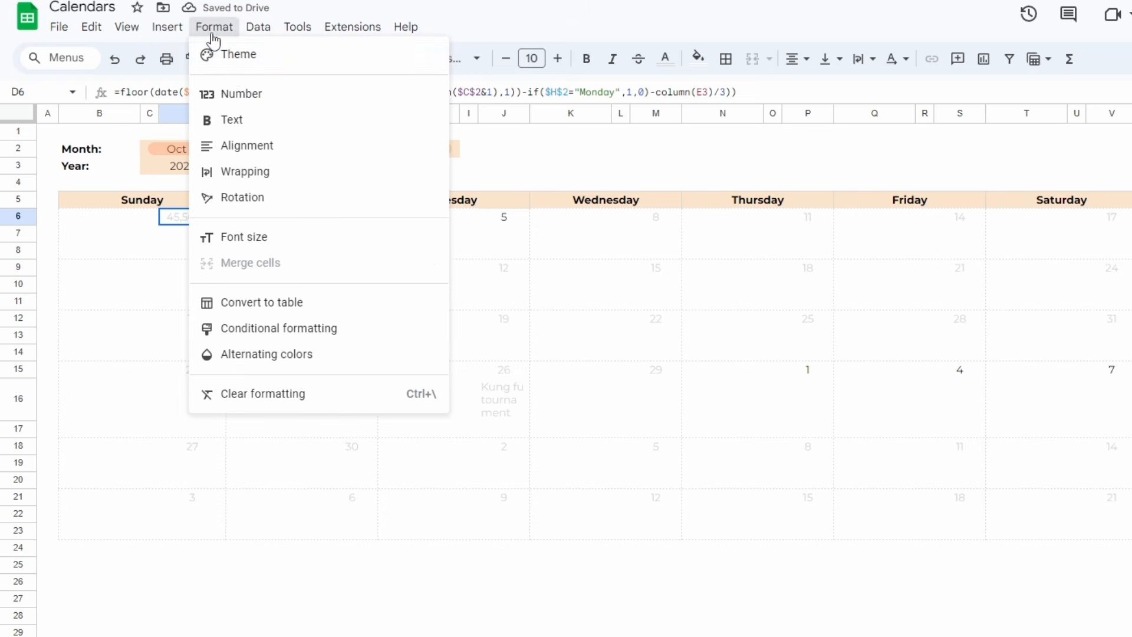
pyautogui.moveTo(236, 99)
pyautogui.click(534, 517)
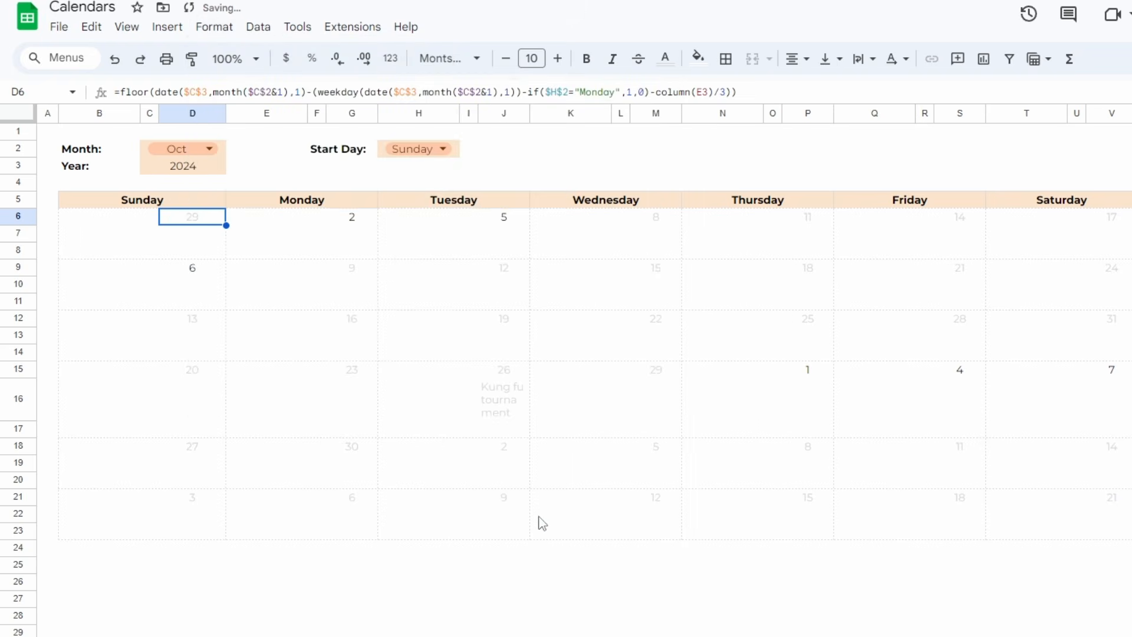
# Copy the floor() date formula from D6 into G6, J6, M6, P6, S6 and V6.
pyautogui.hotkey('ctrl', 'c')
pyautogui.click(346, 217)
pyautogui.hotkey('ctrl', 'v')
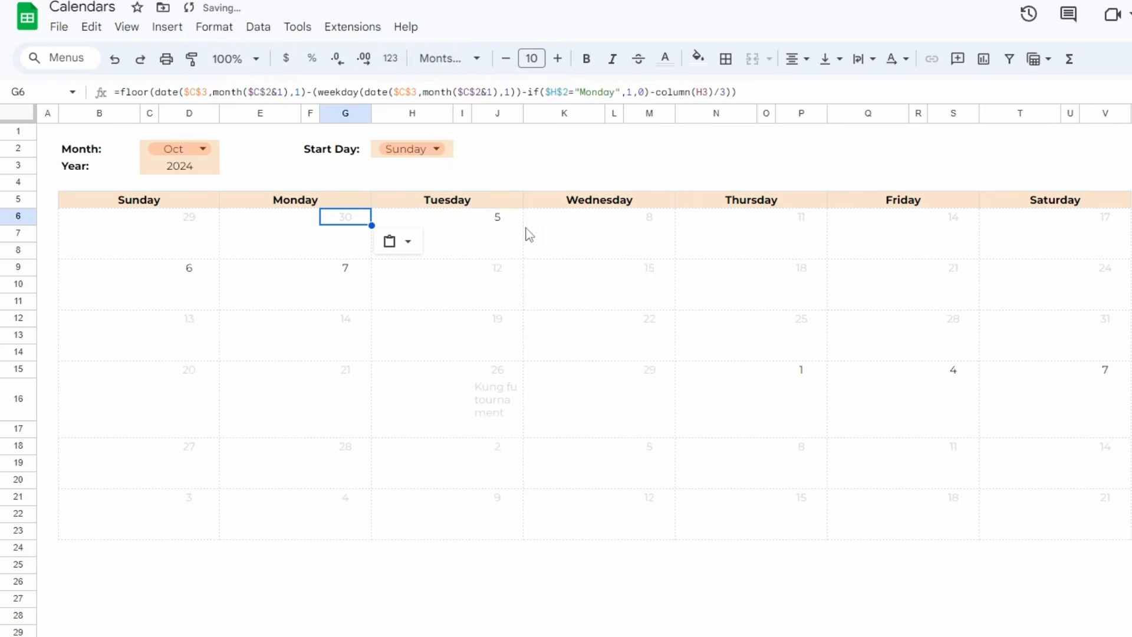
pyautogui.click(513, 220)
pyautogui.hotkey('ctrl', 'v')
pyautogui.click(656, 219)
pyautogui.hotkey('ctrl', 'v')
pyautogui.click(825, 221)
pyautogui.hotkey('ctrl', 'v')
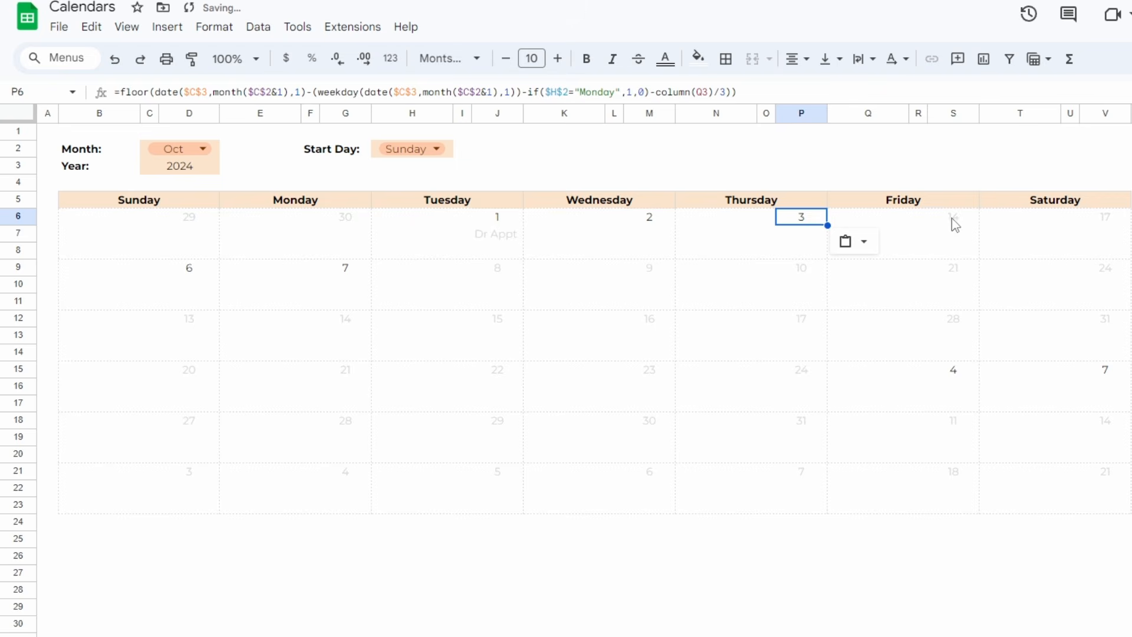
pyautogui.click(952, 222)
pyautogui.hotkey('ctrl', 'v')
pyautogui.click(1113, 223)
pyautogui.hotkey('ctrl', 'v')
pyautogui.click(801, 268)
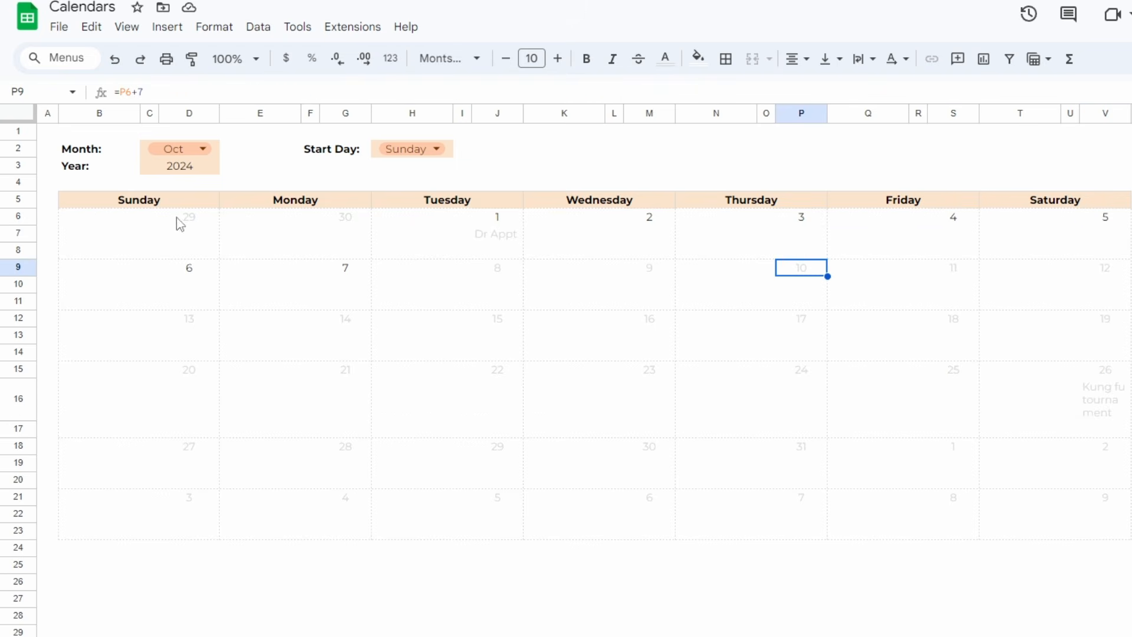
# Review the conditional formatting on the calendar range and delete all four existing rules.
pyautogui.moveTo(179, 224); pyautogui.dragTo(1130, 219)
pyautogui.moveTo(1117, 522); pyautogui.dragTo(1117, 523)
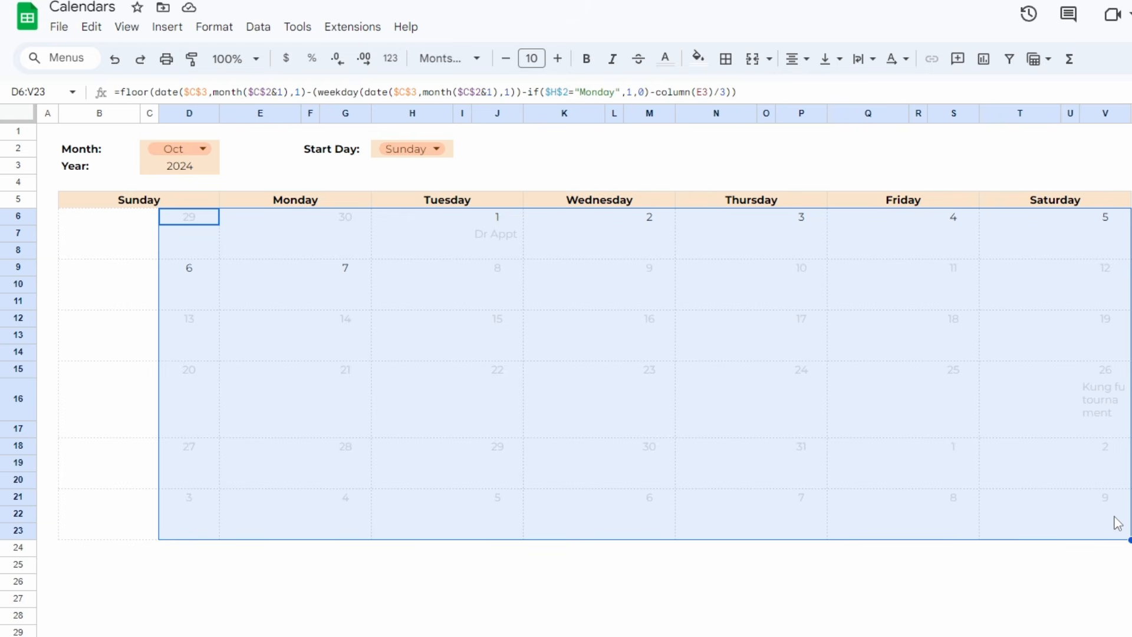
pyautogui.click(190, 220)
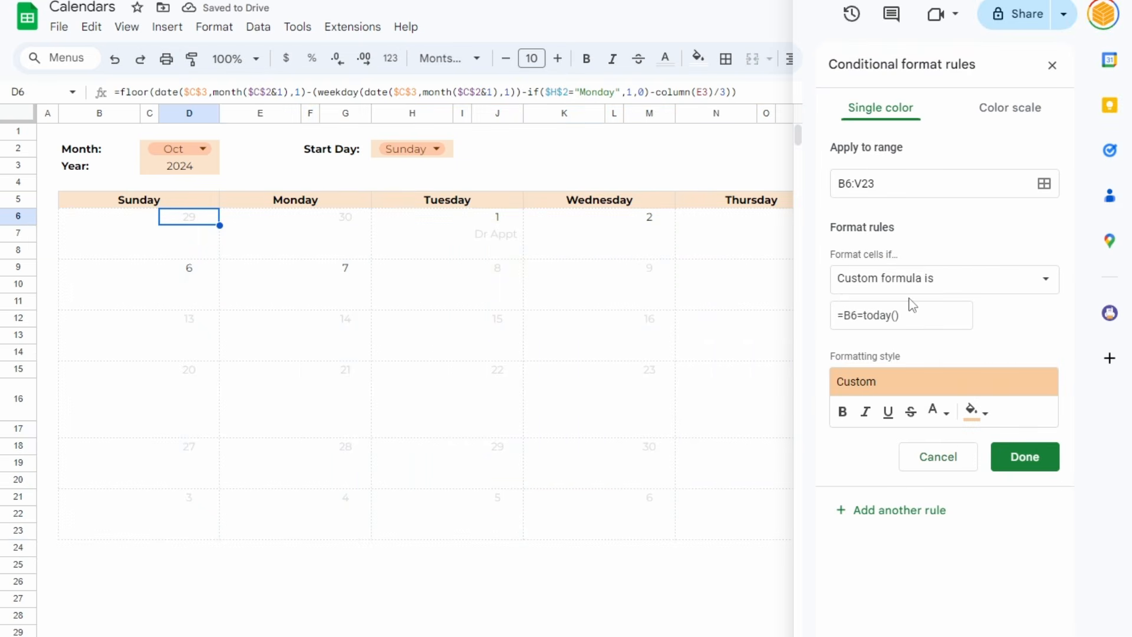
pyautogui.click(936, 459)
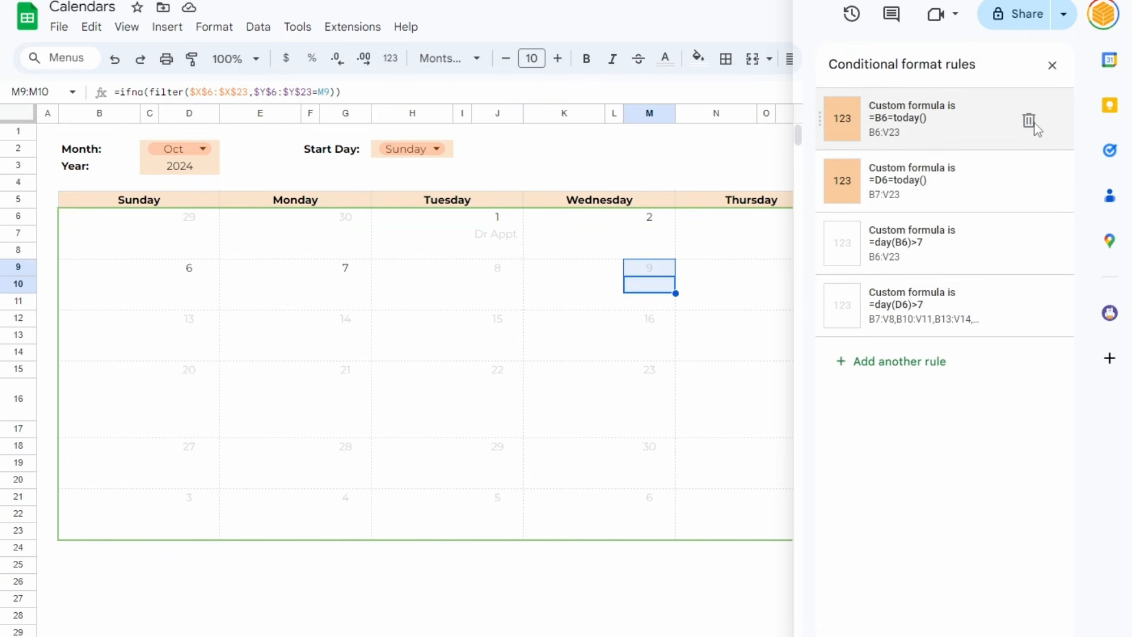
pyautogui.click(1029, 121)
pyautogui.click(1028, 121)
pyautogui.click(1028, 121)
pyautogui.click(1028, 121)
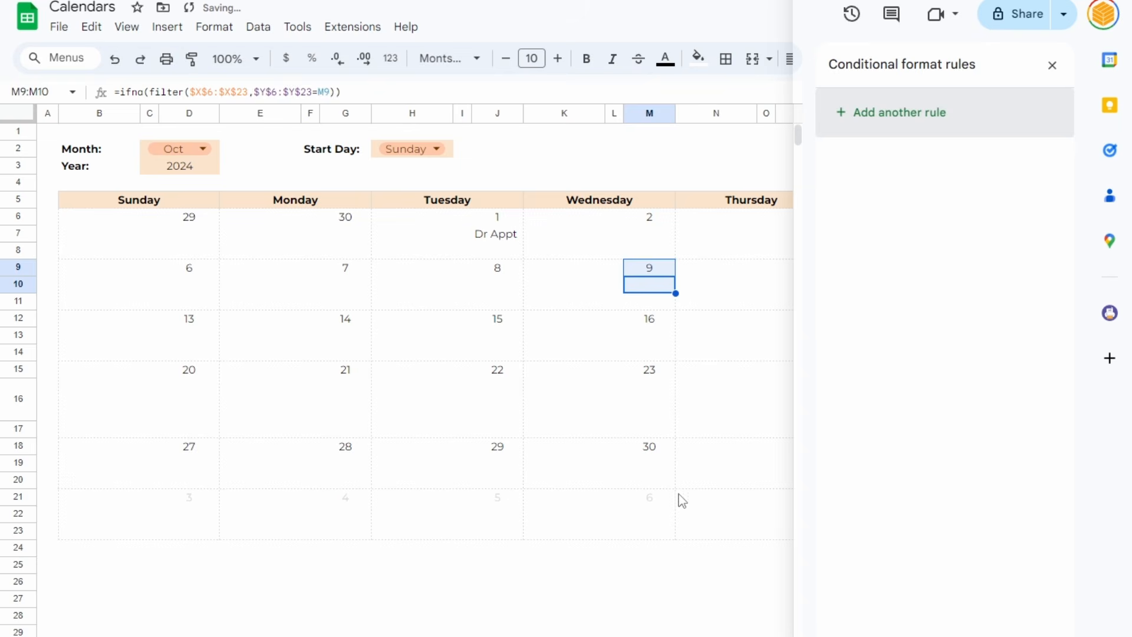
# Add a new conditional formatting rule and apply it to the range B6:V23.
pyautogui.click(102, 219)
pyautogui.click(899, 115)
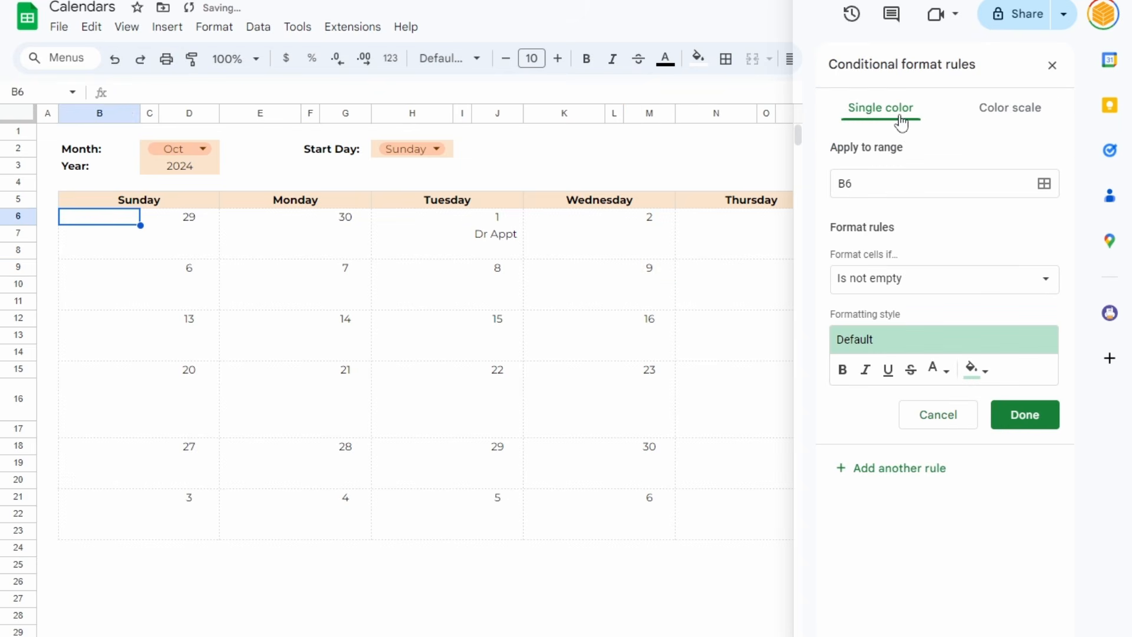
pyautogui.click(873, 187)
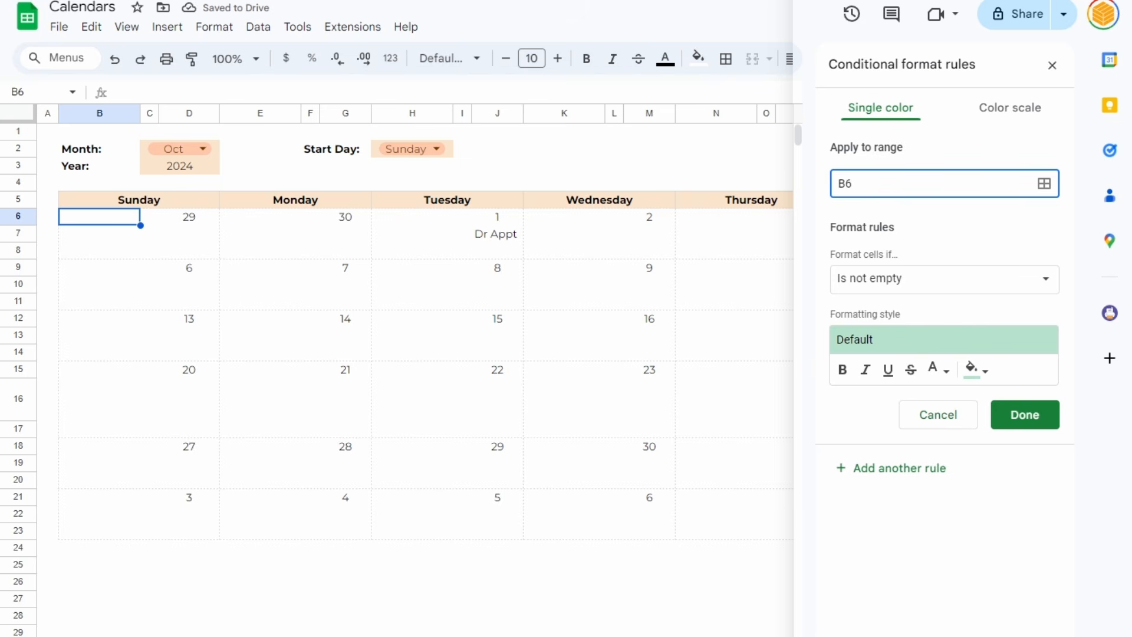
pyautogui.write(':V23')
pyautogui.hscroll(1, 415, 319)
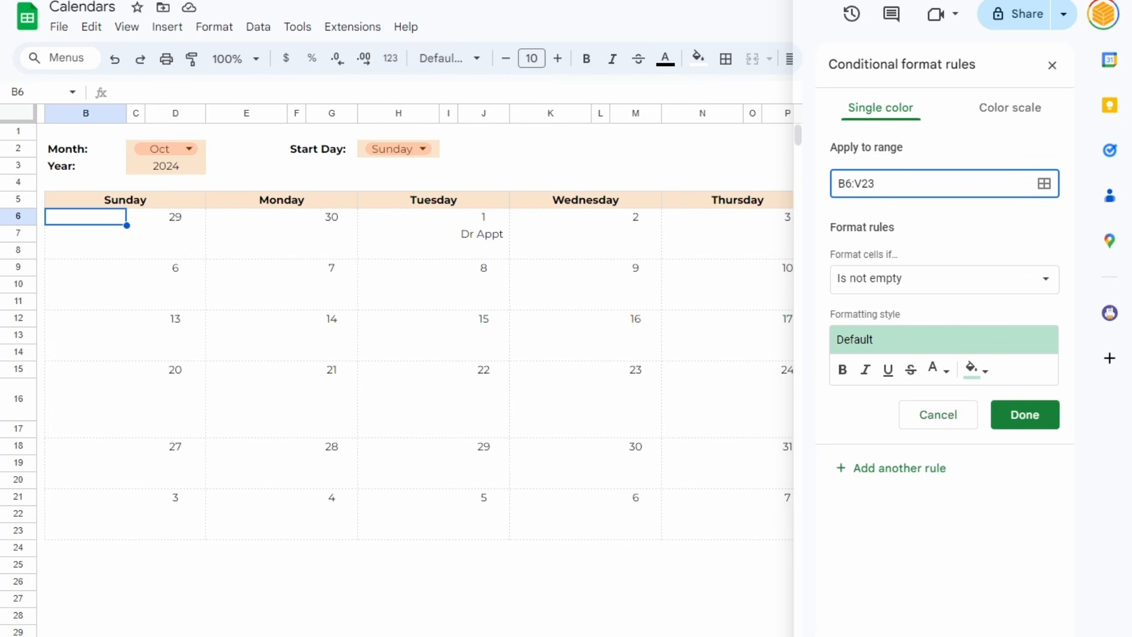
pyautogui.hscroll(-1, 415, 318)
# Set the rule to the custom formula =D6=today() with a light orange fill, and switch the month to Sep to check it.
pyautogui.click(928, 278)
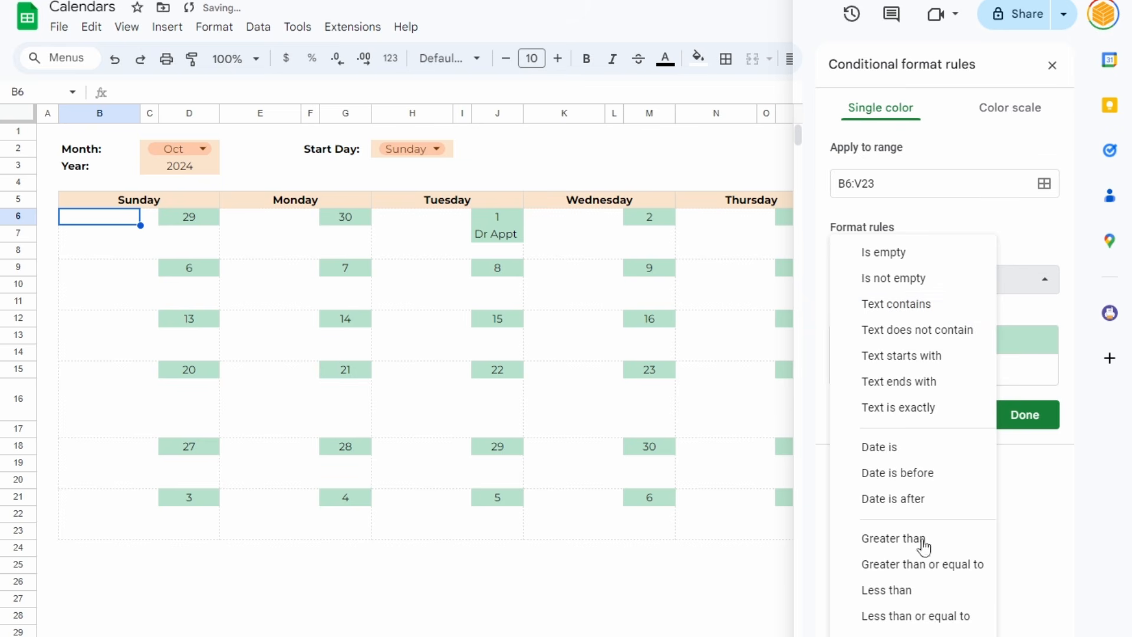
pyautogui.click(917, 635)
pyautogui.click(899, 317)
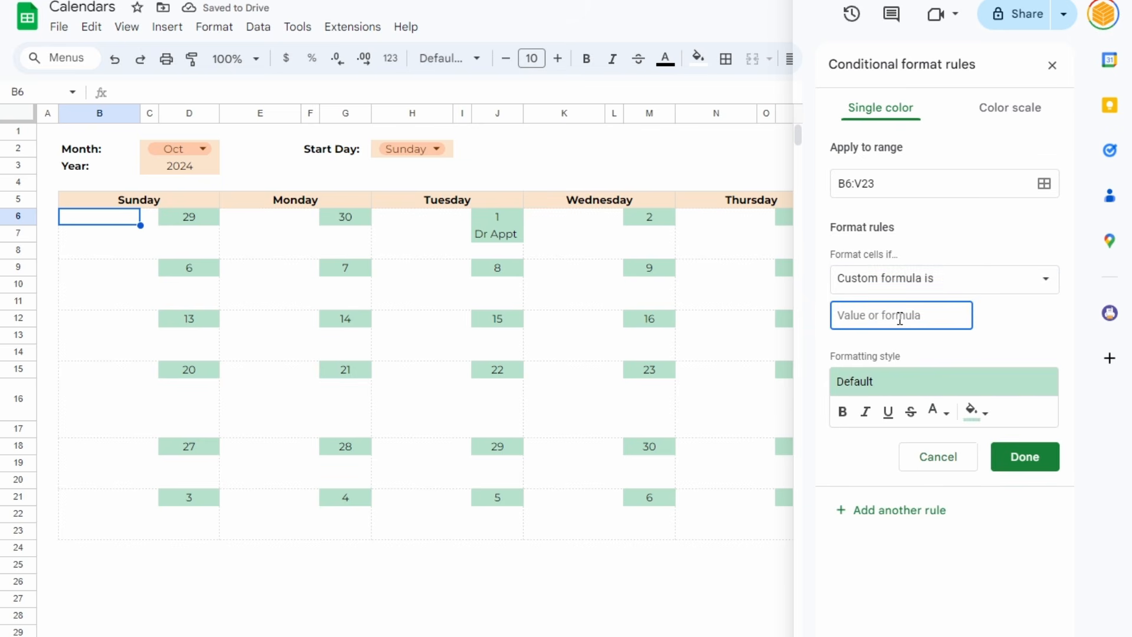
pyautogui.write('=D6=')
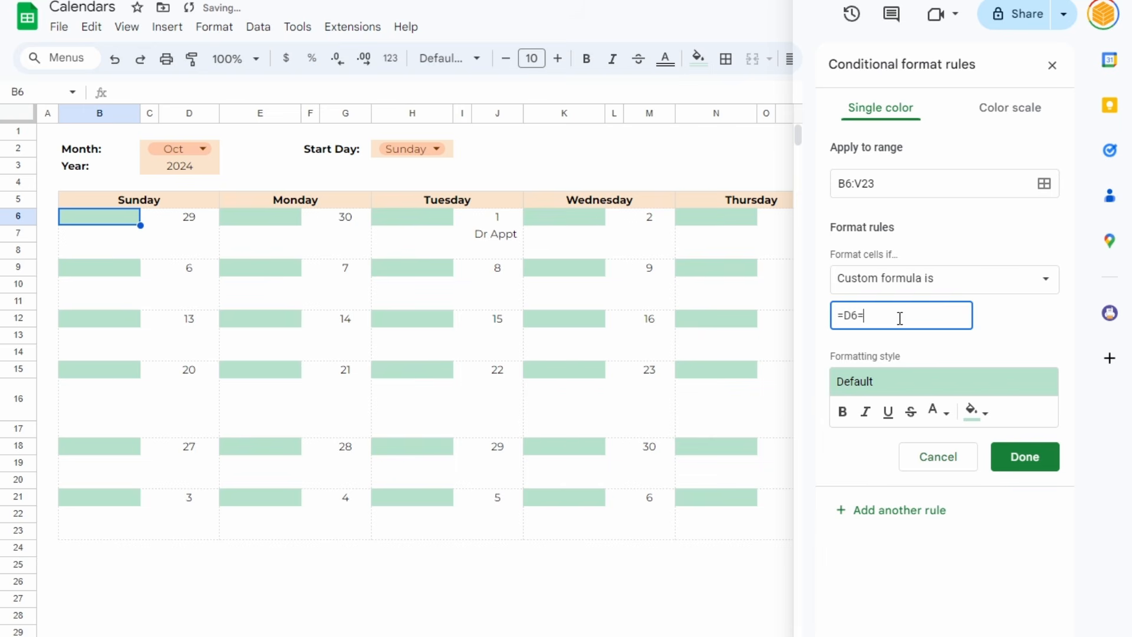
pyautogui.write('today(')
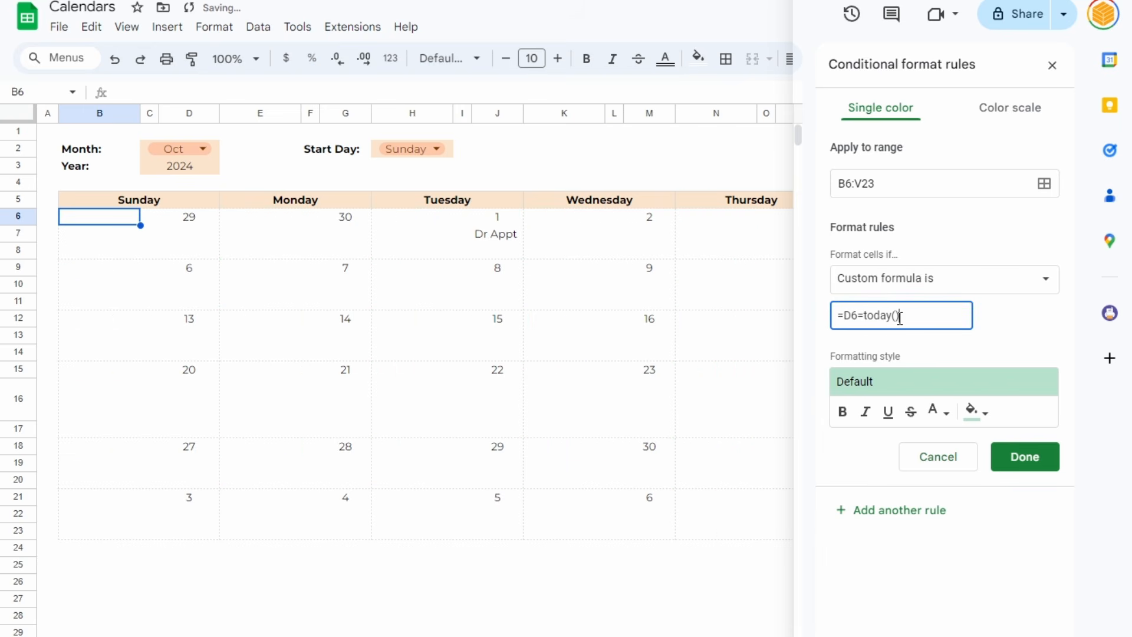
pyautogui.press('Return')
pyautogui.click(177, 149)
pyautogui.click(175, 380)
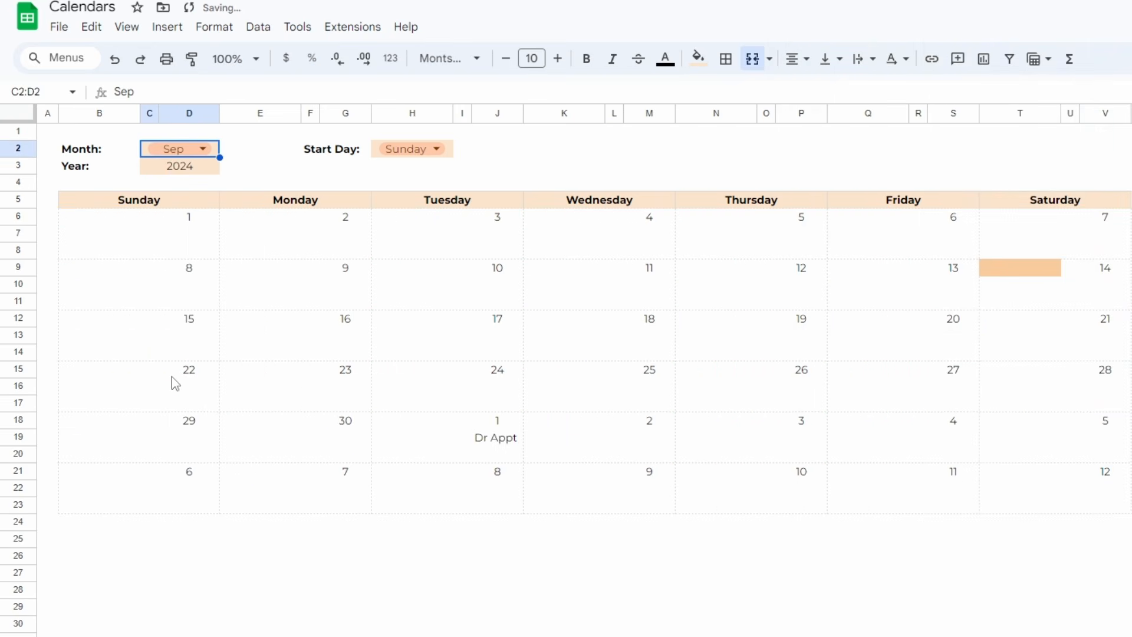
# Add two more =D6=today() highlight rules with the same orange fill, applied to the ranges C6:V23 and D6:V23.
pyautogui.click(1040, 271)
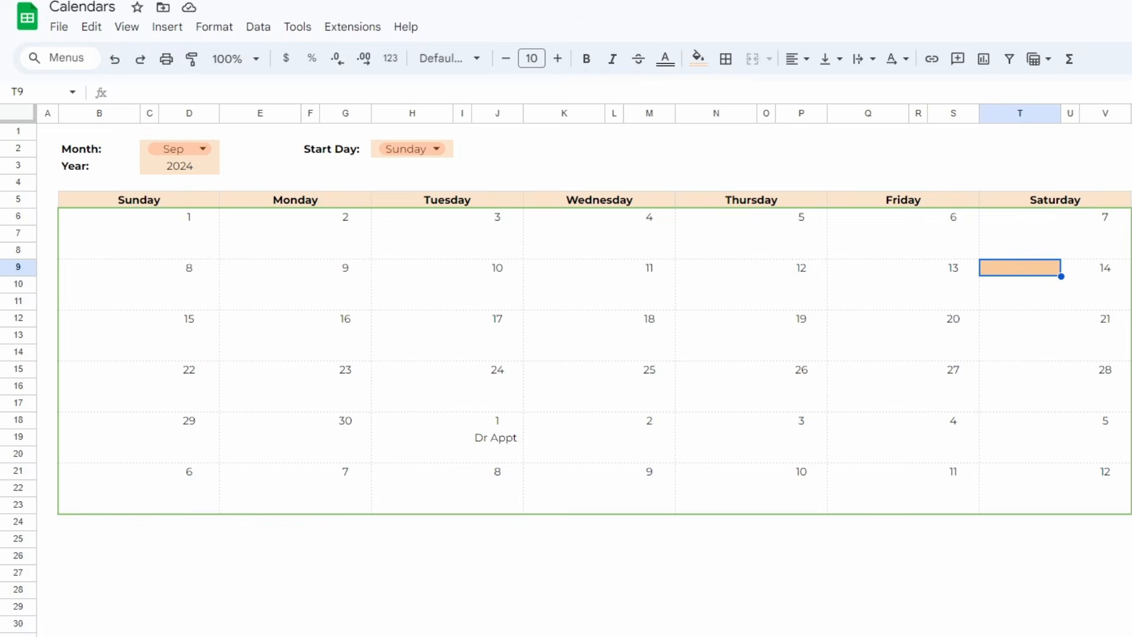
pyautogui.click(922, 131)
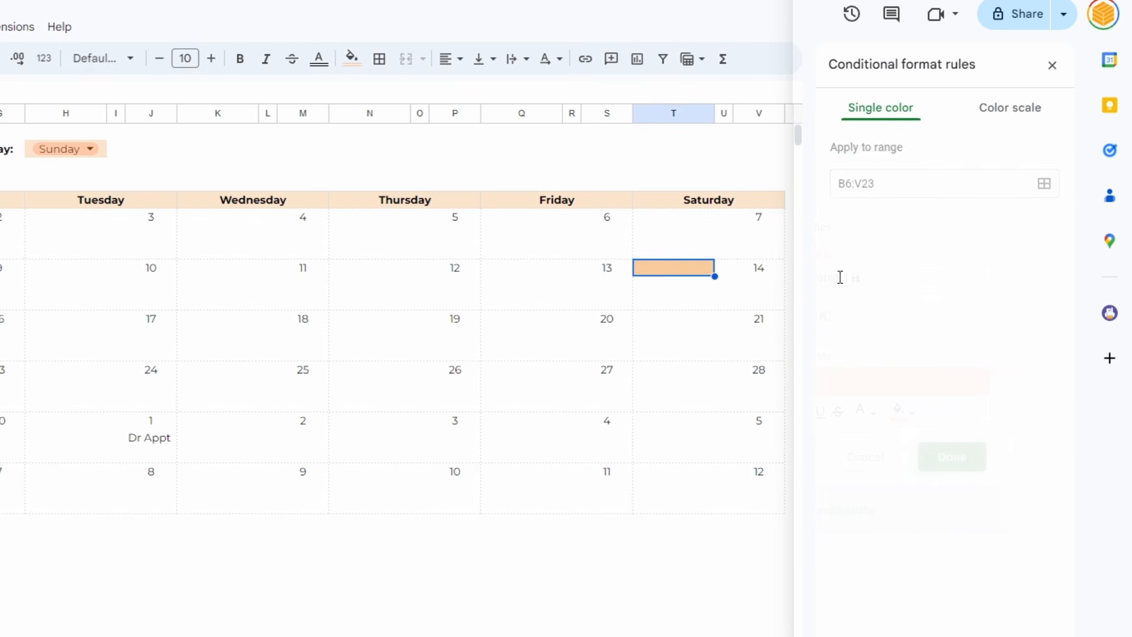
pyautogui.click(843, 187)
pyautogui.press('BackSpace')
pyautogui.write('C')
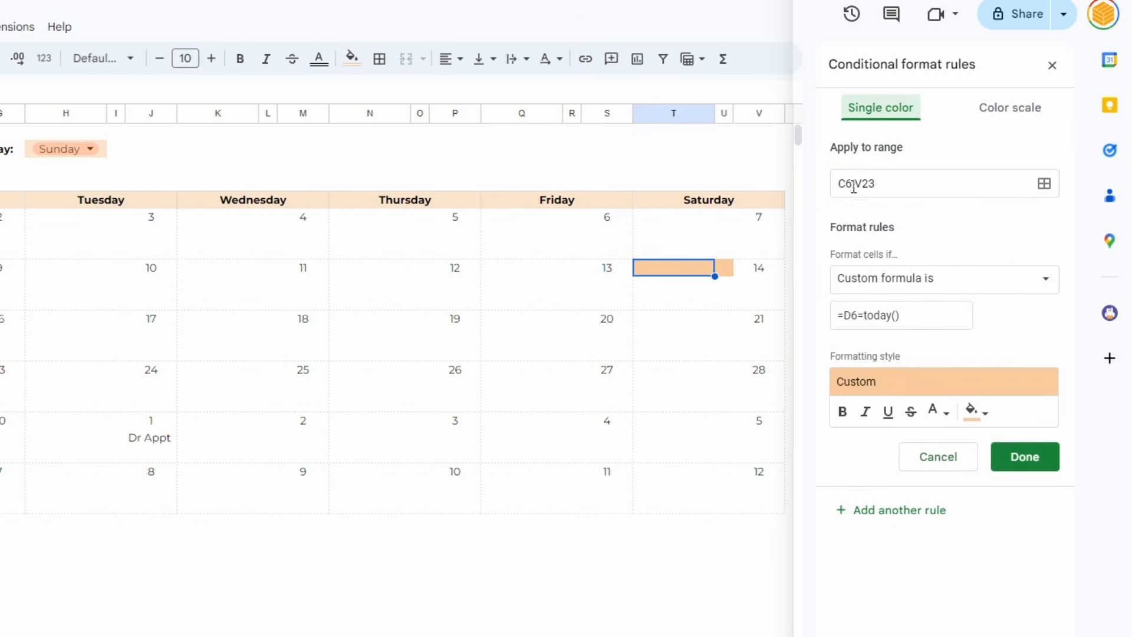
pyautogui.moveTo(844, 184); pyautogui.dragTo(837, 184)
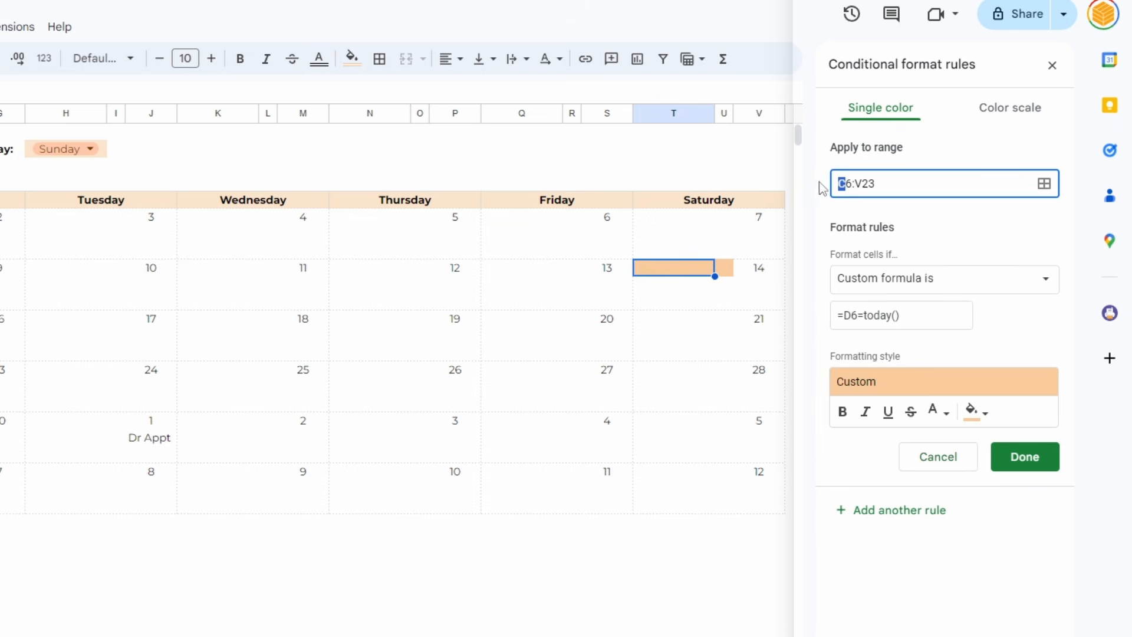
pyautogui.write('D')
pyautogui.click(895, 341)
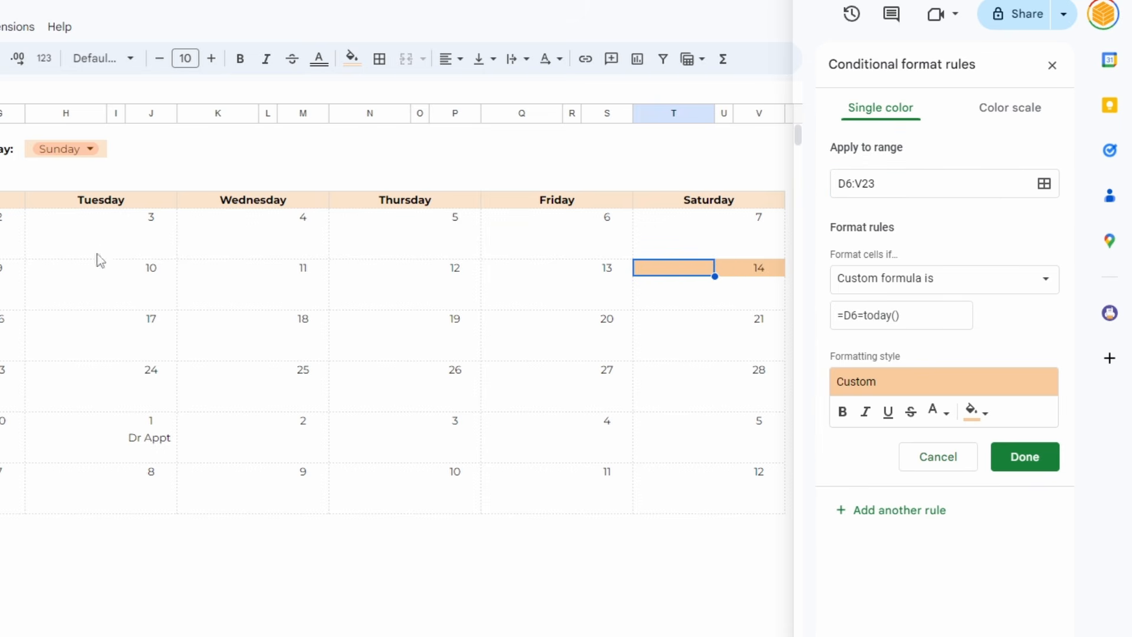
# Add another =D6=today() highlight rule for the row beneath the dates, applied to the range D7:V23.
pyautogui.moveTo(680, 286); pyautogui.dragTo(761, 301)
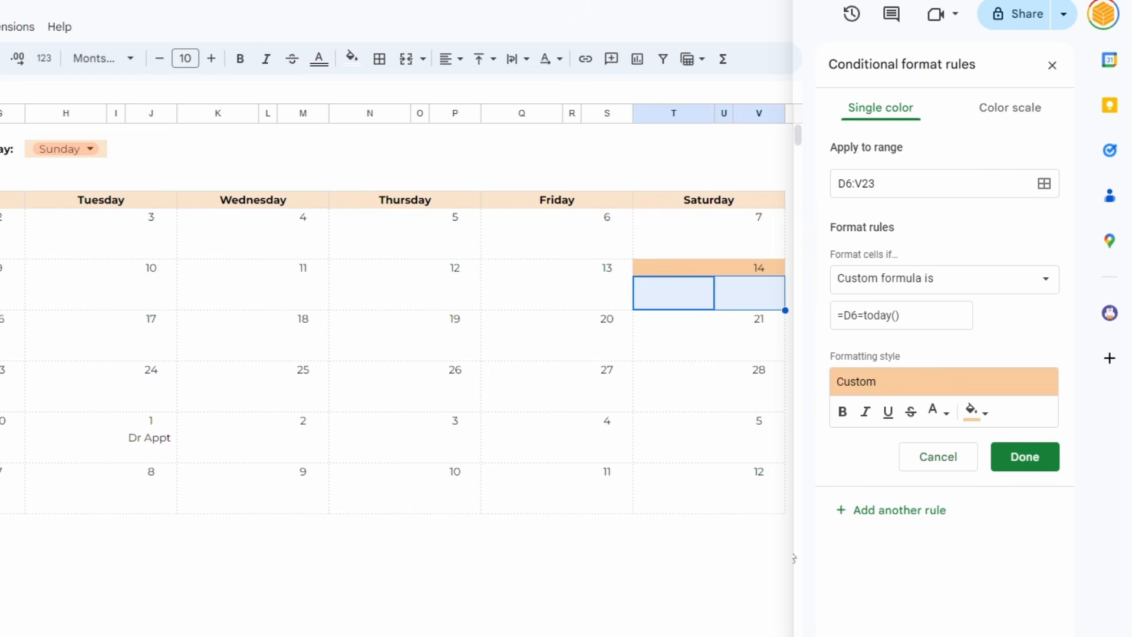
pyautogui.click(872, 513)
pyautogui.moveTo(853, 185); pyautogui.dragTo(848, 185)
pyautogui.write('7')
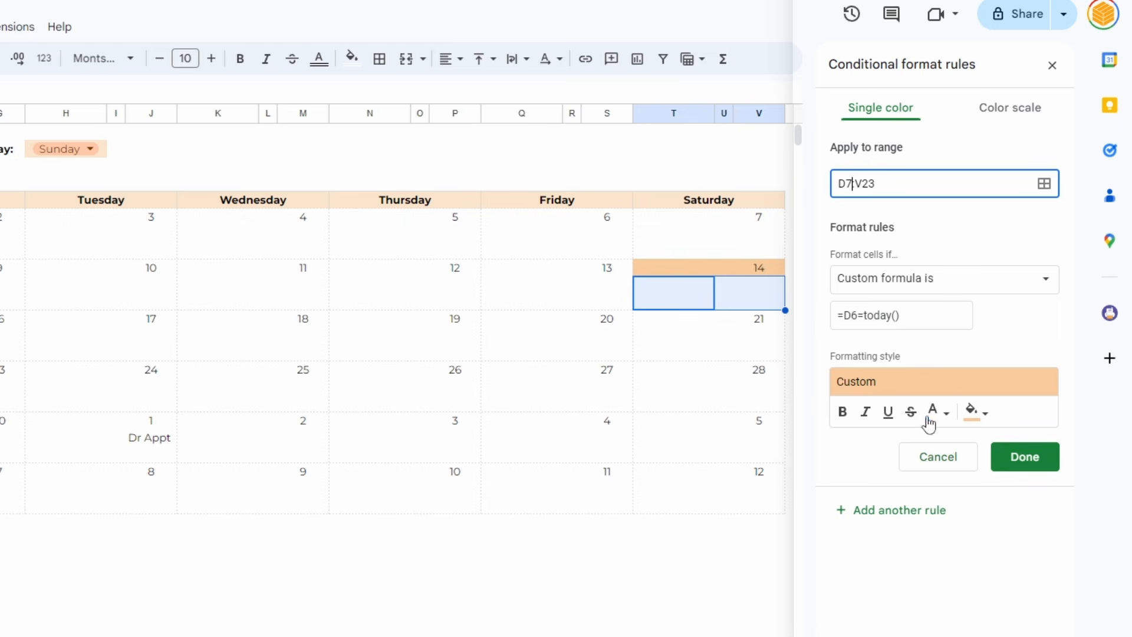
pyautogui.click(758, 291)
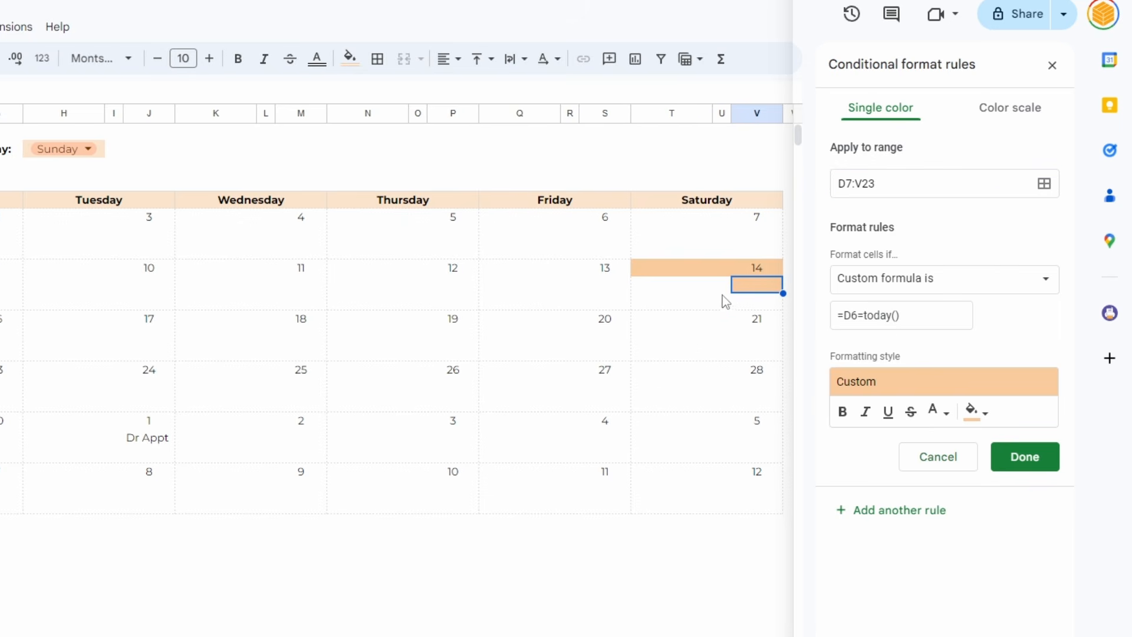
pyautogui.moveTo(751, 290); pyautogui.dragTo(755, 308)
pyautogui.click(403, 58)
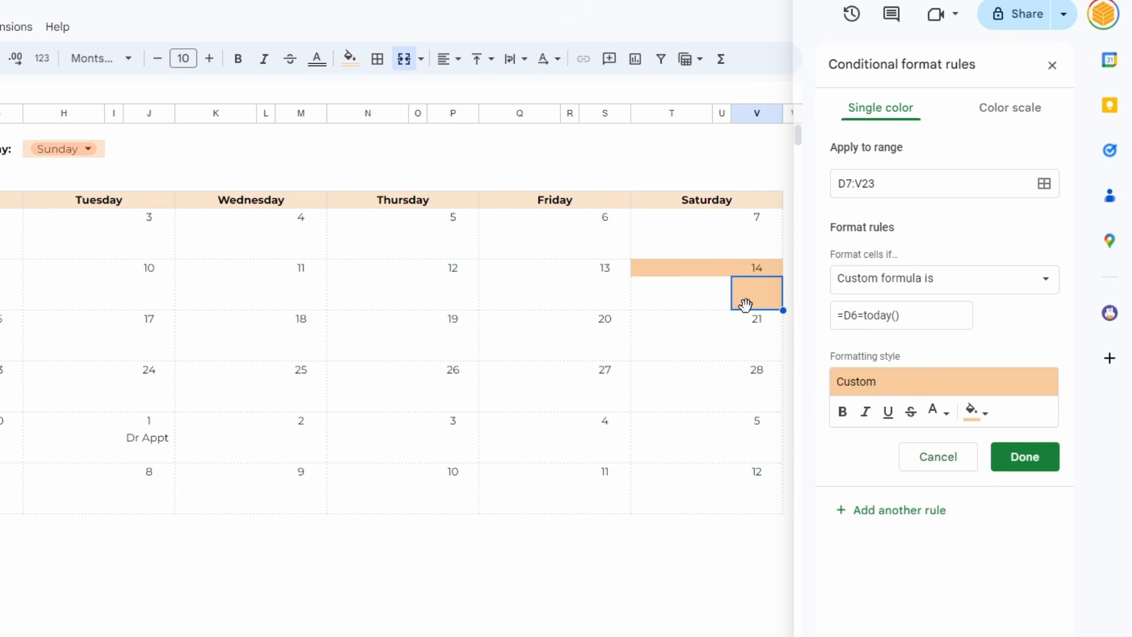
pyautogui.hotkey('ctrl', 'z')
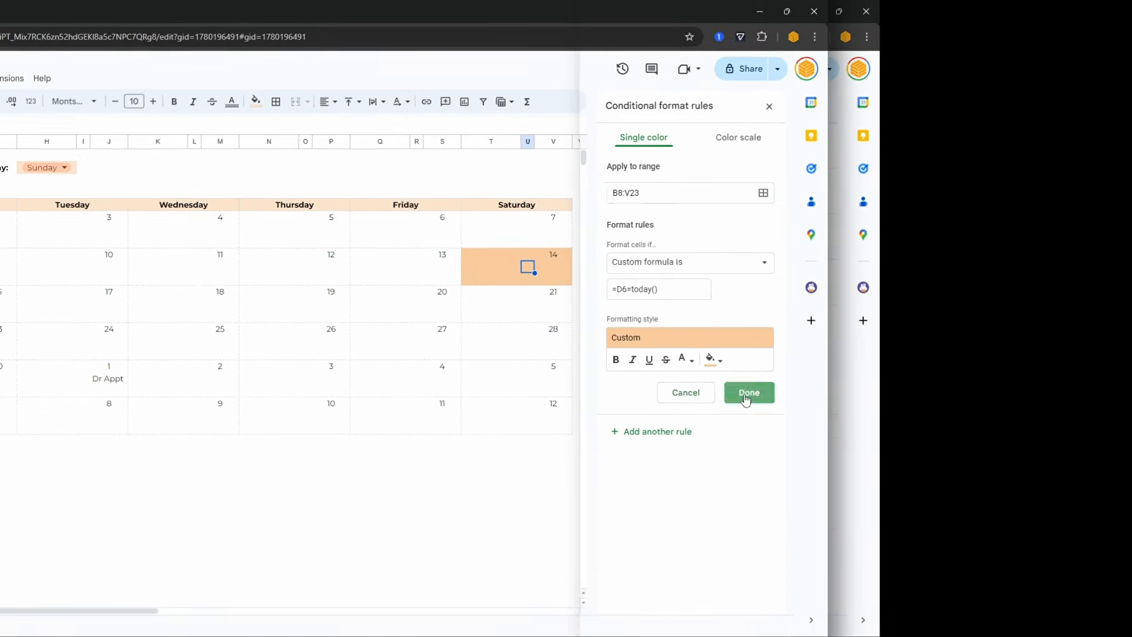
# Save the highlight rule for B8:V23 and inspect the formula behind the Dr Appt entry in J19.
pyautogui.click(747, 392)
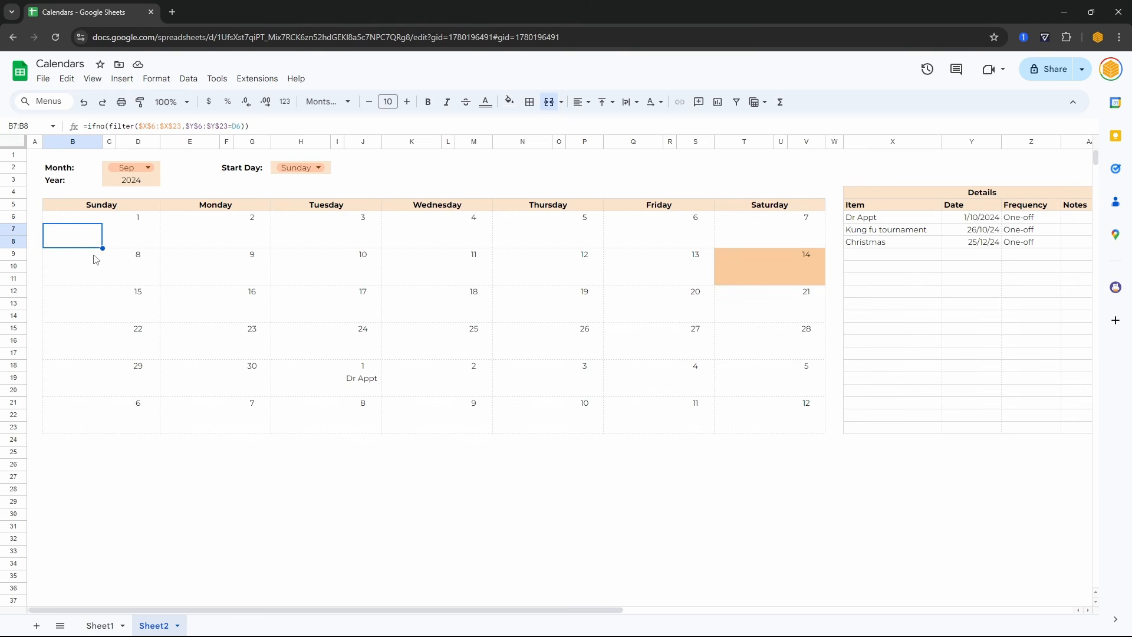
pyautogui.moveTo(1026, 217); pyautogui.dragTo(1015, 247)
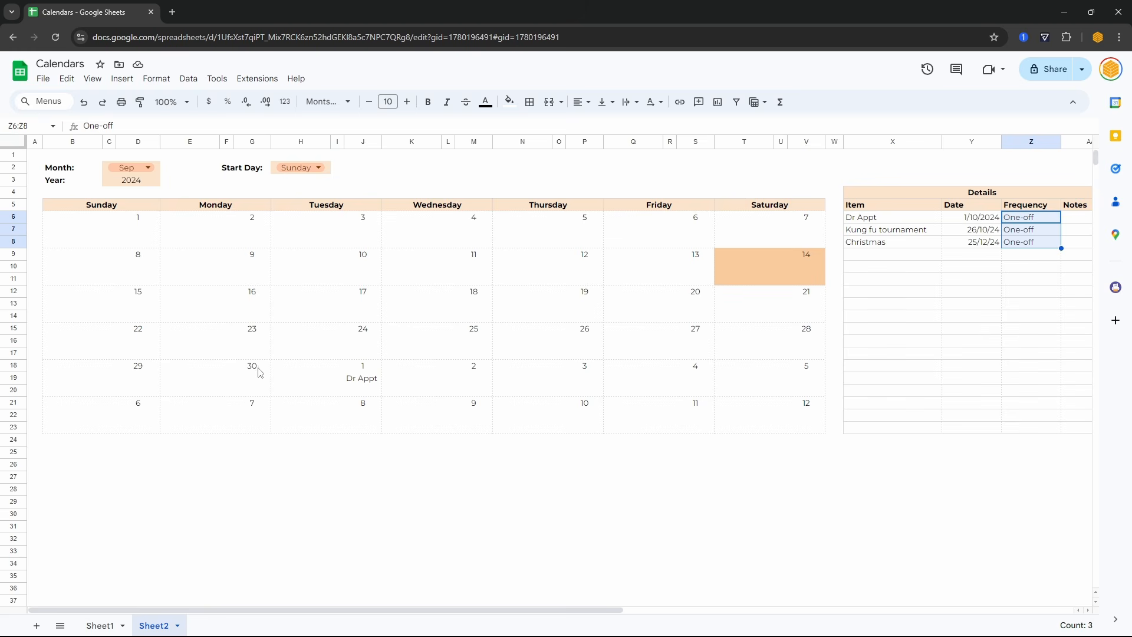
pyautogui.click(360, 380)
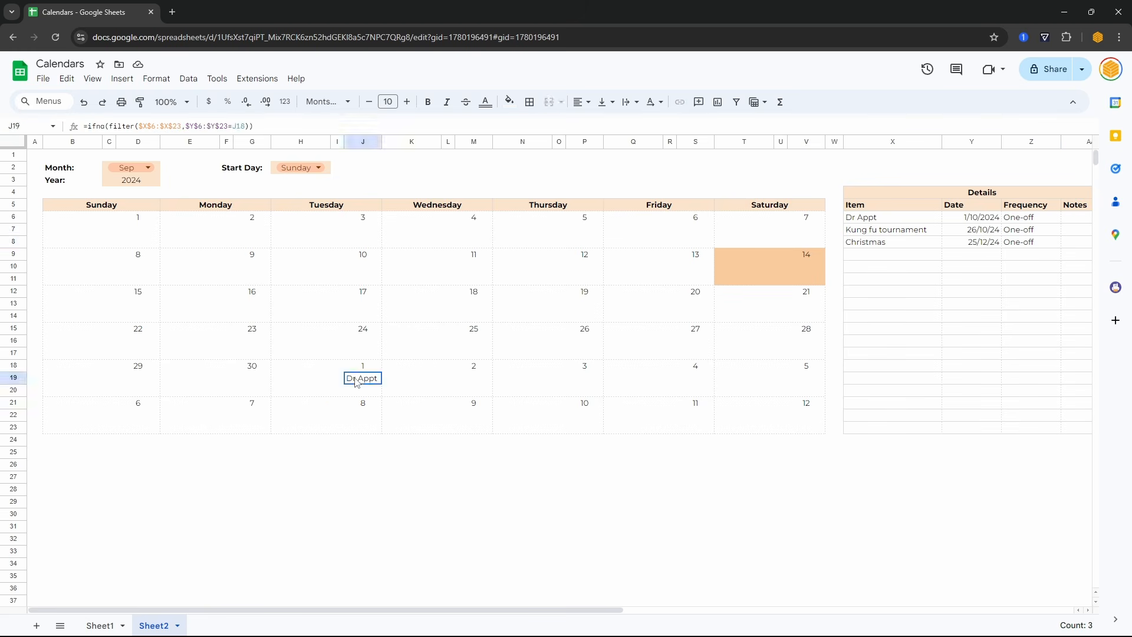
# Copy the ifna(filter()) event formula from B7 into E7 and unmerge cells E7:E8.
pyautogui.click(72, 235)
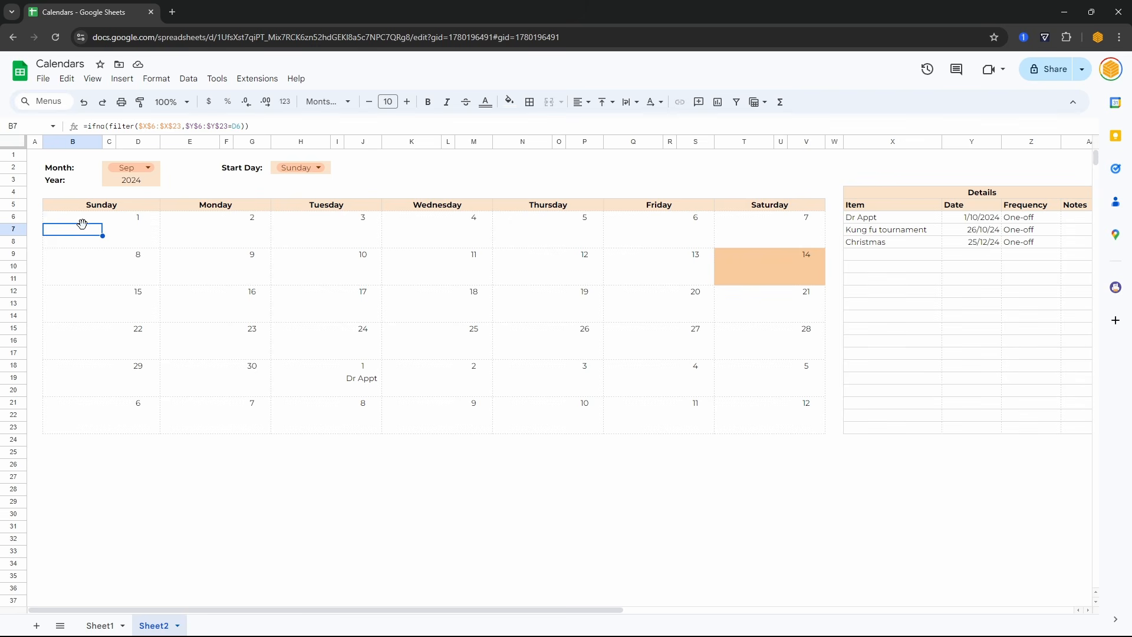
pyautogui.click(83, 241)
pyautogui.click(82, 229)
pyautogui.hotkey('ctrl', 'c')
pyautogui.click(181, 237)
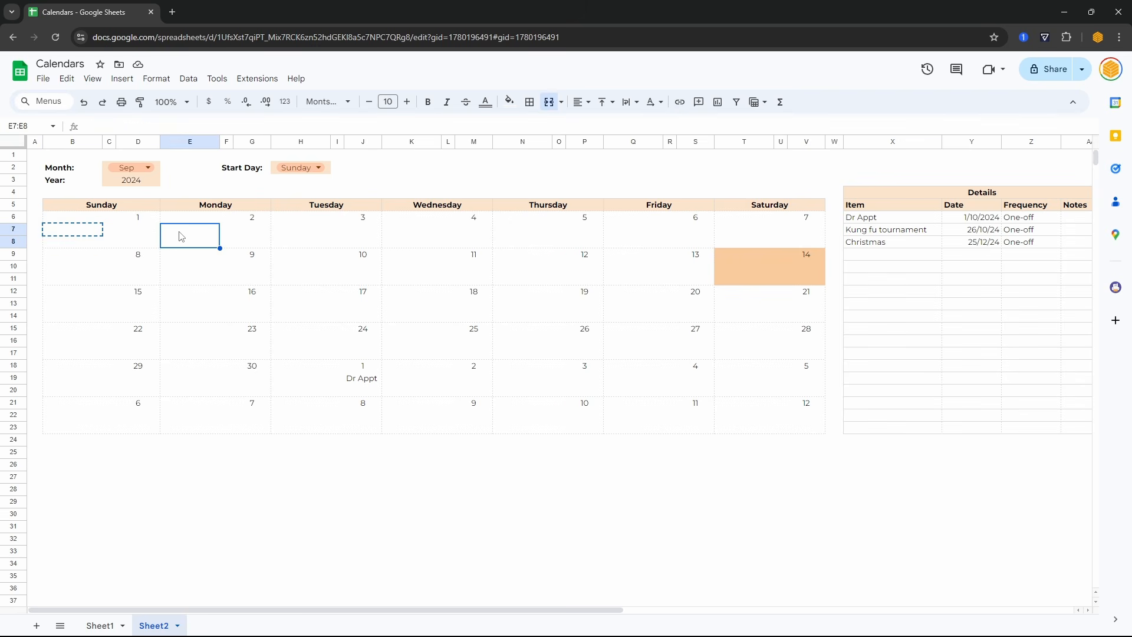
pyautogui.hotkey('ctrl', 'v')
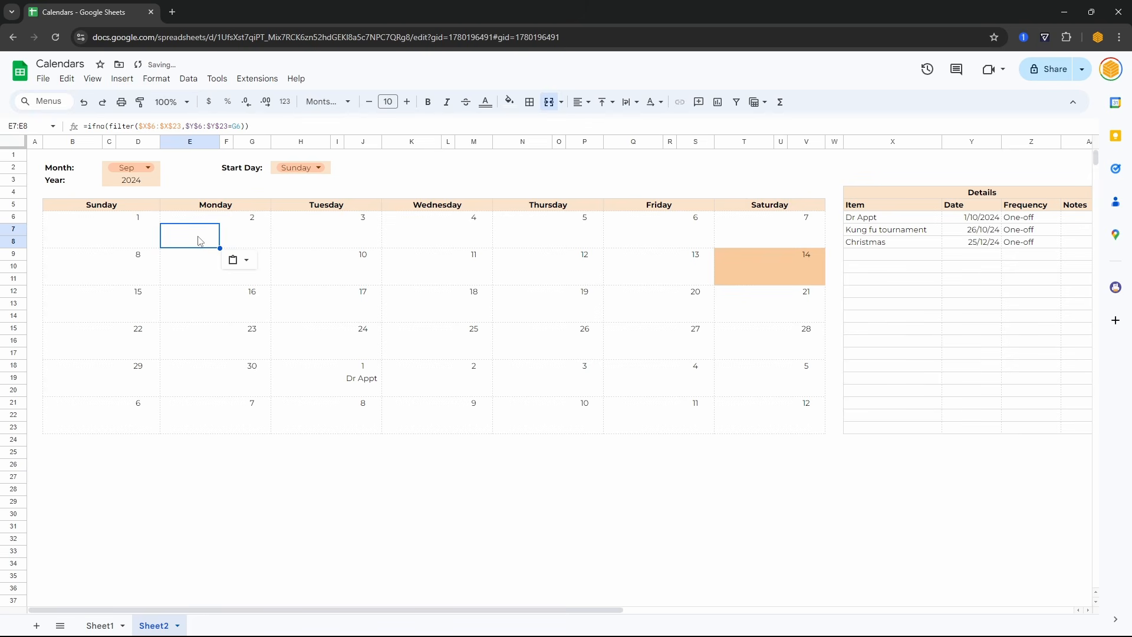
pyautogui.click(549, 102)
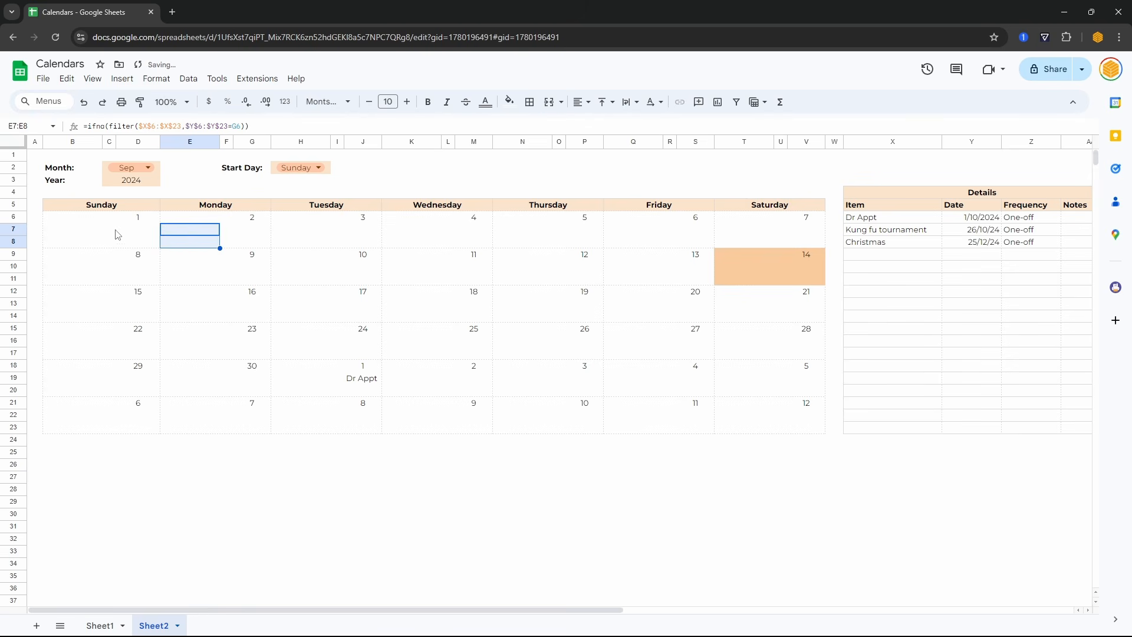
pyautogui.click(205, 231)
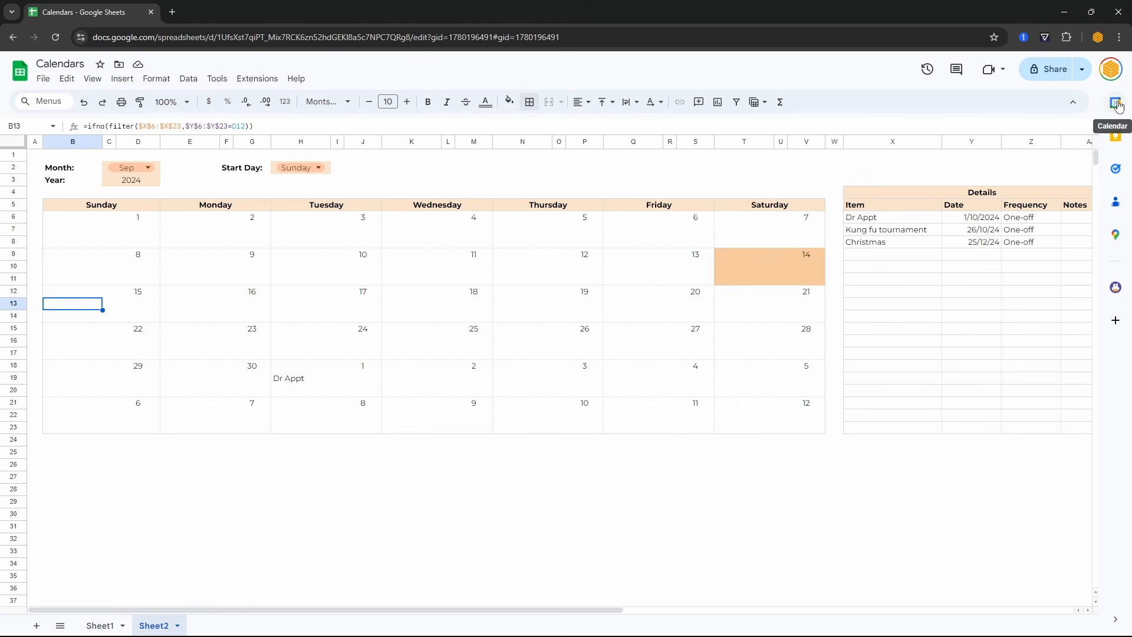
# Add an Electricity Bill item dated 1/10/24 with the One-off frequency to the Details table.
pyautogui.click(300, 392)
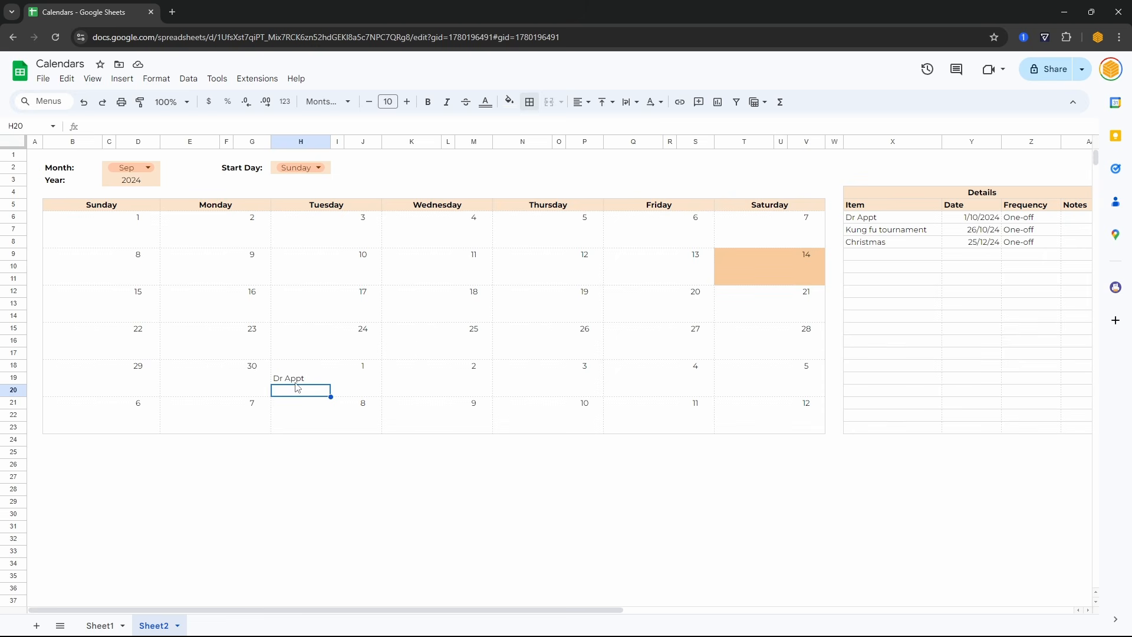
pyautogui.click(876, 254)
pyautogui.write('Electricity Bill')
pyautogui.press('Tab')
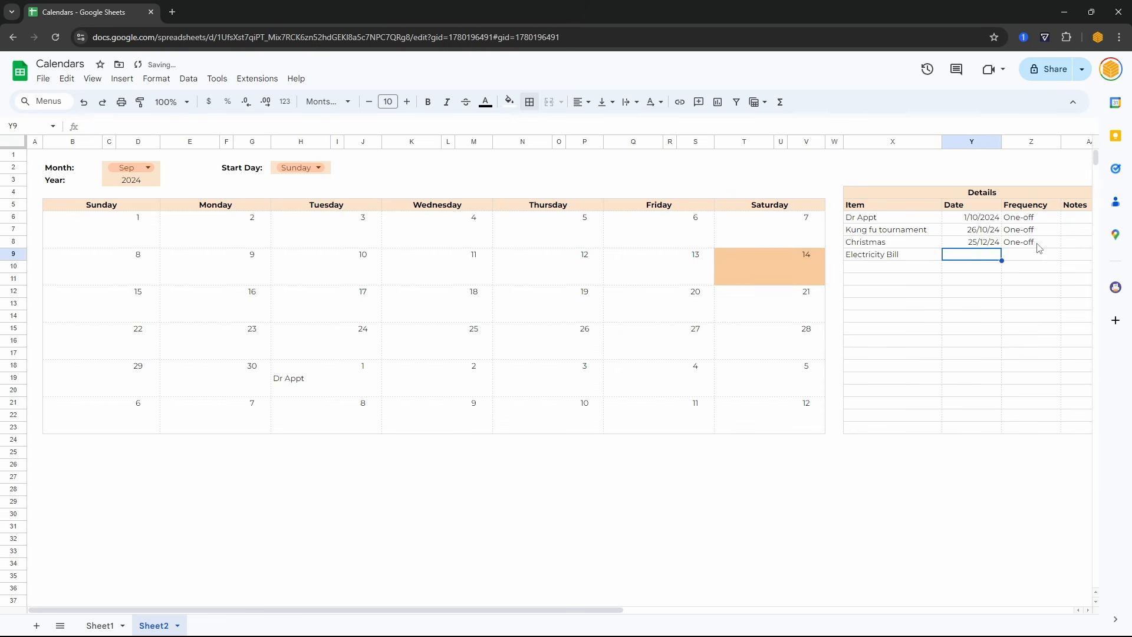
pyautogui.write('1/10/242')
pyautogui.press('BackSpace')
pyautogui.press('Tab')
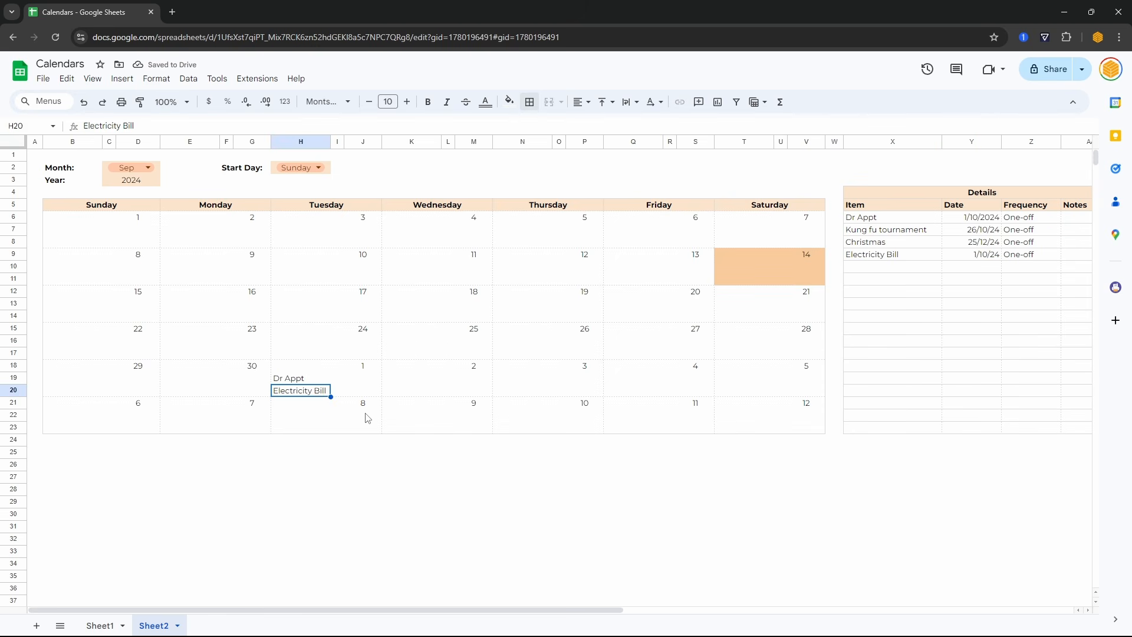
# Examine the cells beside the two events listed under Tuesday the 1st, in columns I and J.
pyautogui.click(361, 391)
pyautogui.click(339, 379)
pyautogui.click(355, 378)
pyautogui.click(357, 391)
pyautogui.click(338, 389)
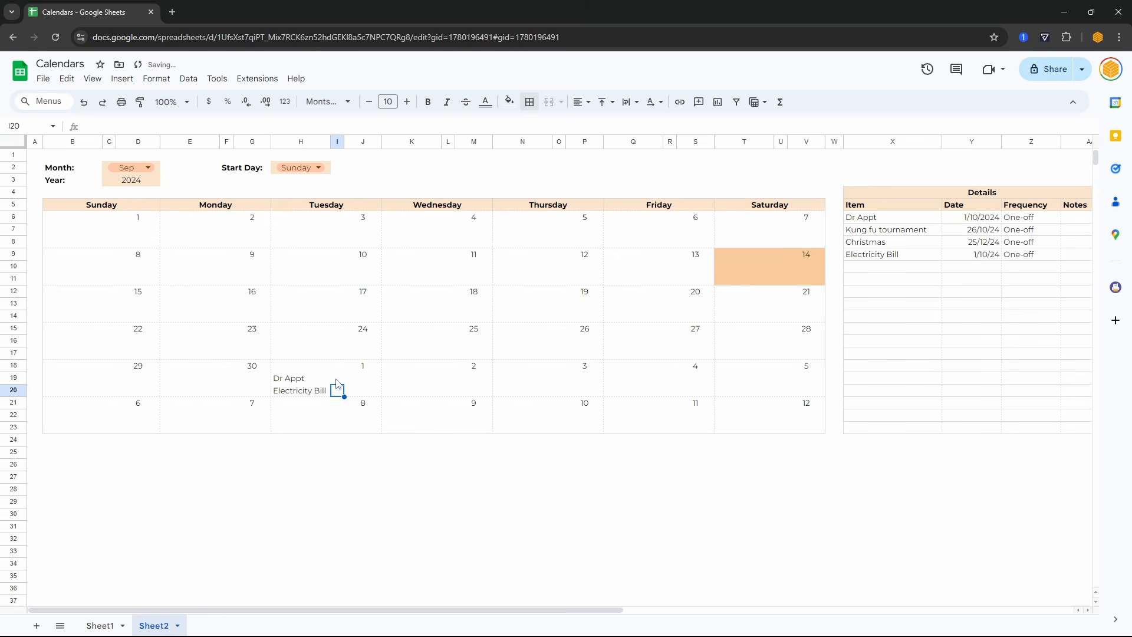
pyautogui.click(338, 380)
pyautogui.click(358, 381)
pyautogui.click(354, 391)
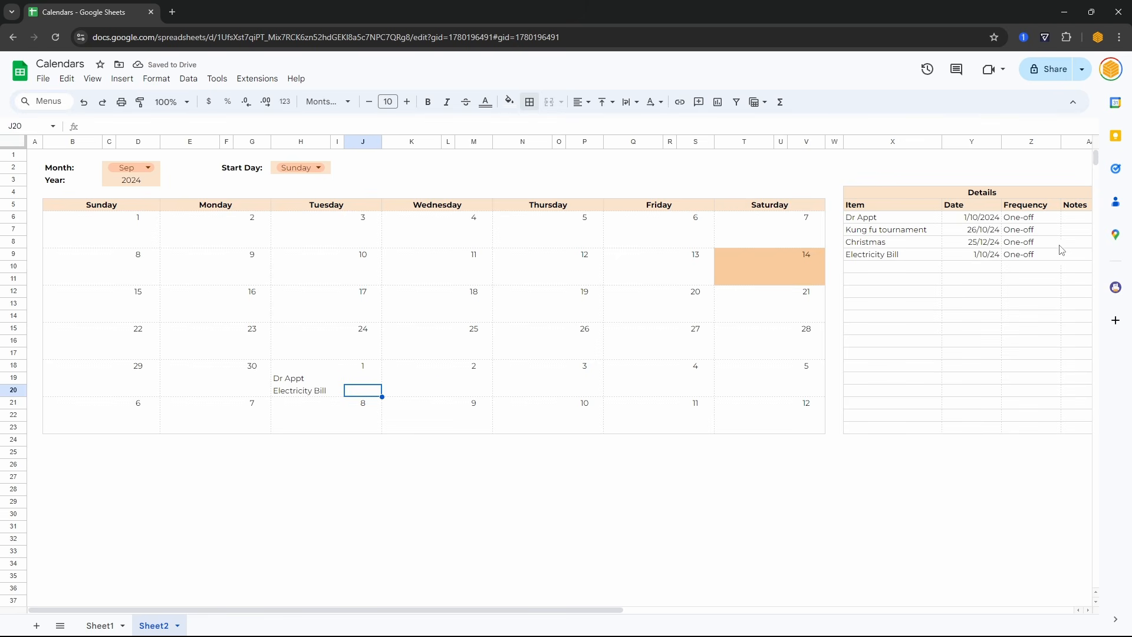
# Enter $100 as the note for the Electricity Bill item in the Details table.
pyautogui.click(1078, 256)
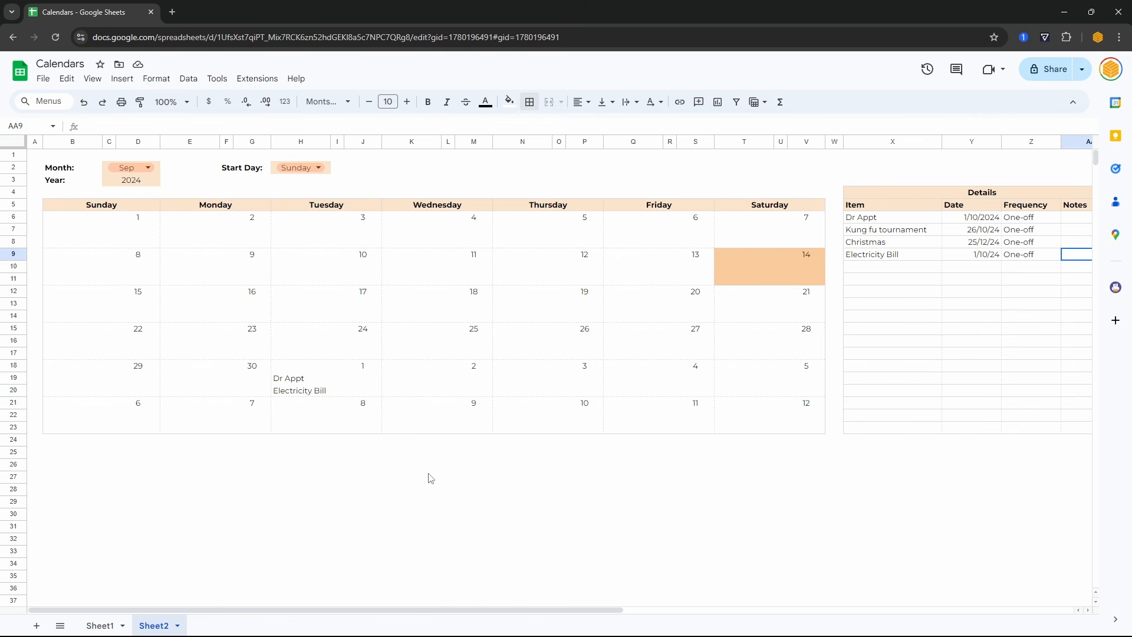
pyautogui.write('1')
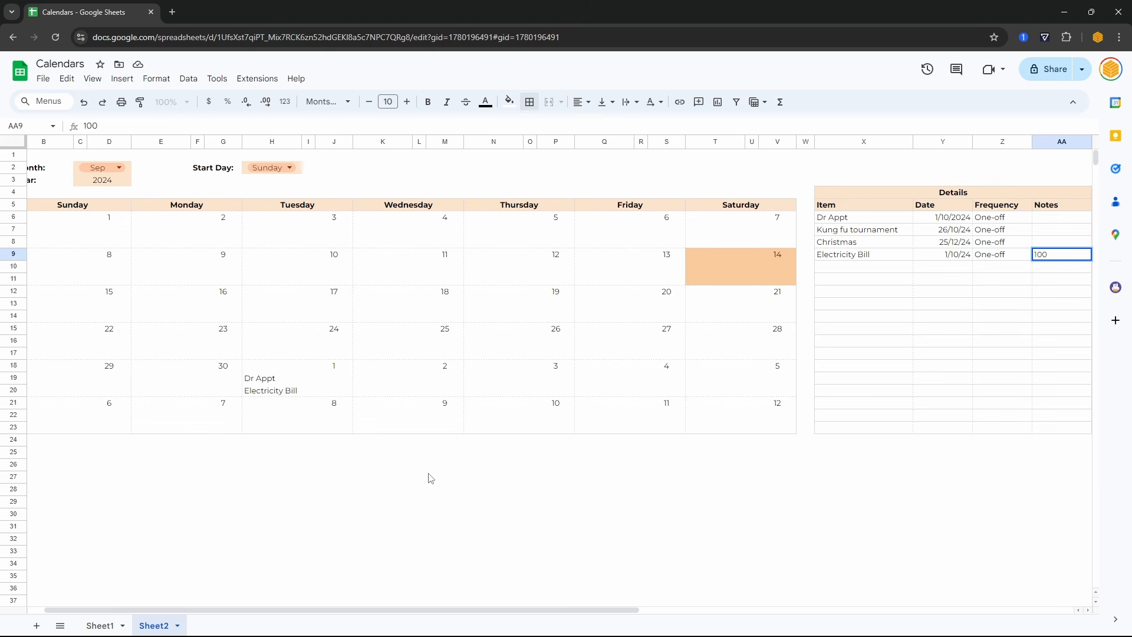
pyautogui.write('00')
pyautogui.press('Return')
# Inspect the range $X$6:$X$23 in the filter formula of H19 and leave the formula as it is.
pyautogui.click(277, 378)
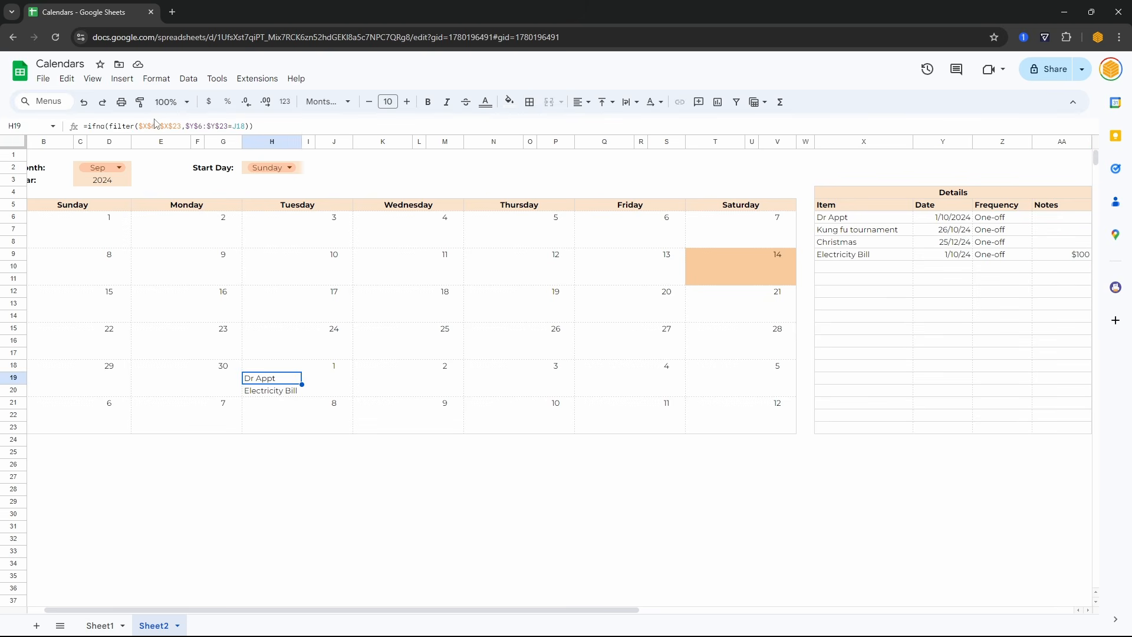
pyautogui.click(182, 125)
pyautogui.moveTo(182, 126); pyautogui.dragTo(144, 124)
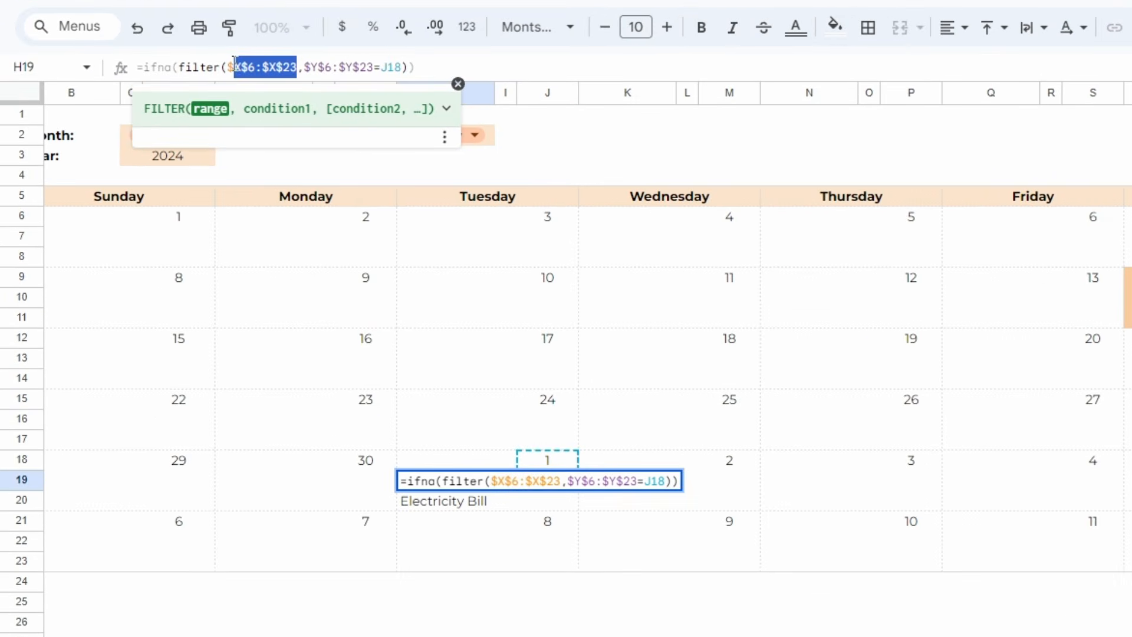
pyautogui.moveTo(234, 62); pyautogui.dragTo(227, 65)
pyautogui.click(275, 61)
pyautogui.doubleClick(278, 67)
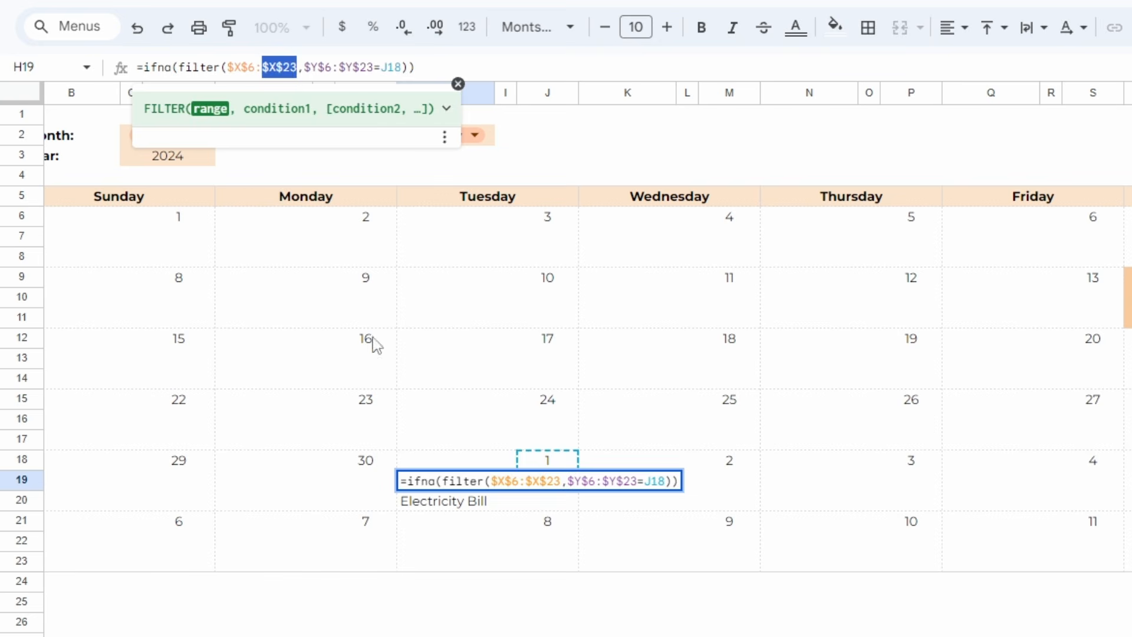
pyautogui.press('Escape')
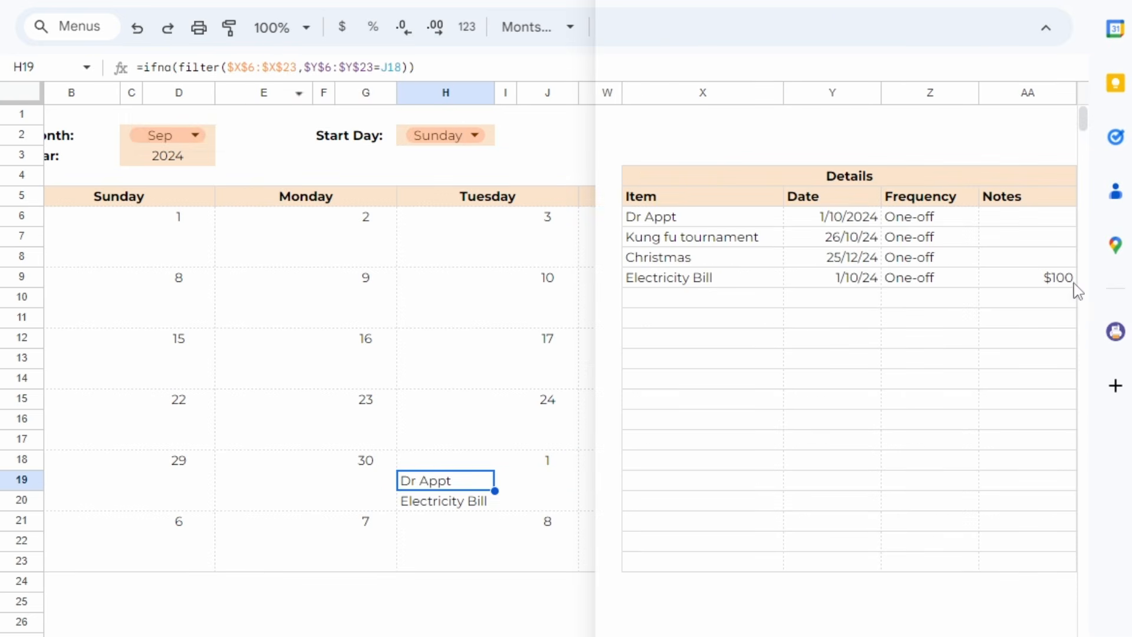
# Insert a new column between Item and Date in the Details table.
pyautogui.click(1005, 278)
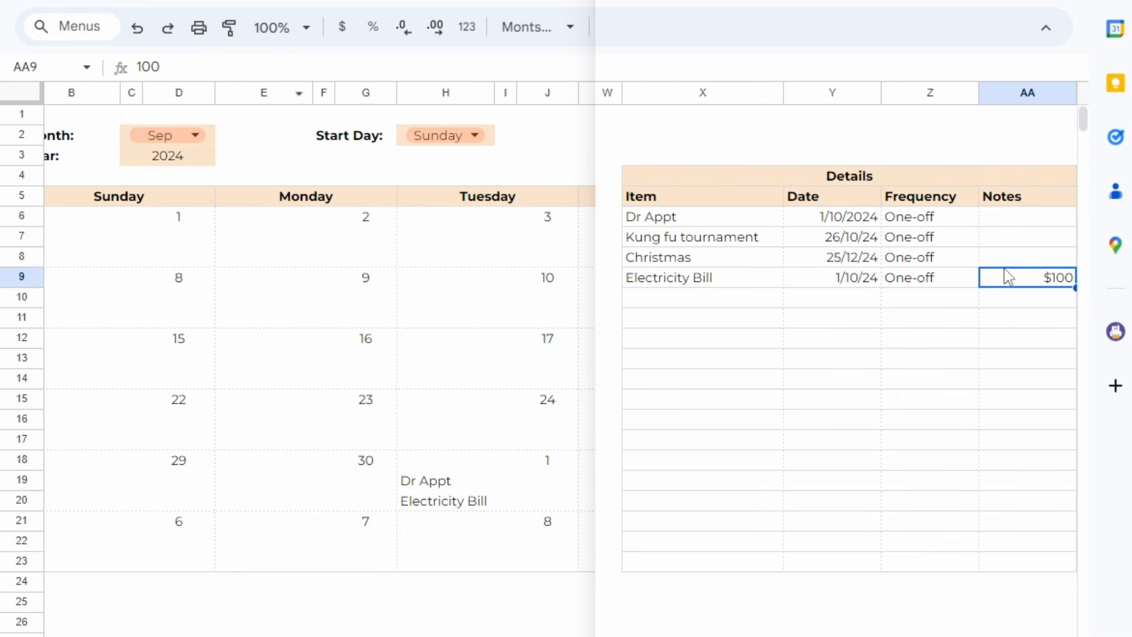
pyautogui.rightClick(825, 93)
pyautogui.click(896, 253)
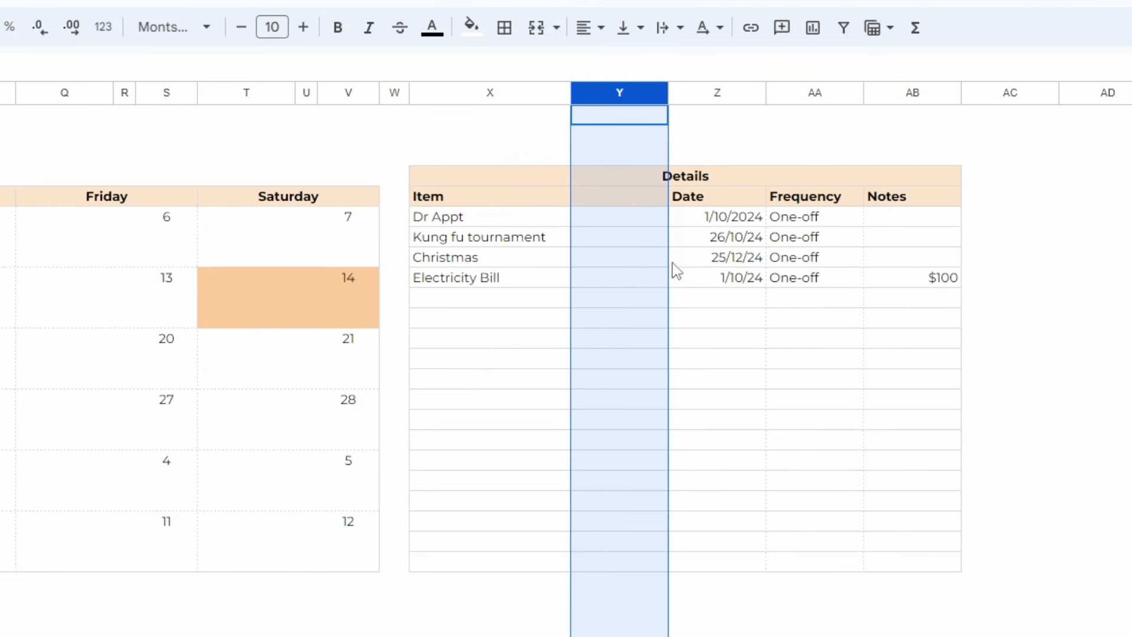
# Move the Electricity Bill's $100 from the Notes column into the new blank column at Y9.
pyautogui.hscroll(2, 672, 270)
pyautogui.click(873, 278)
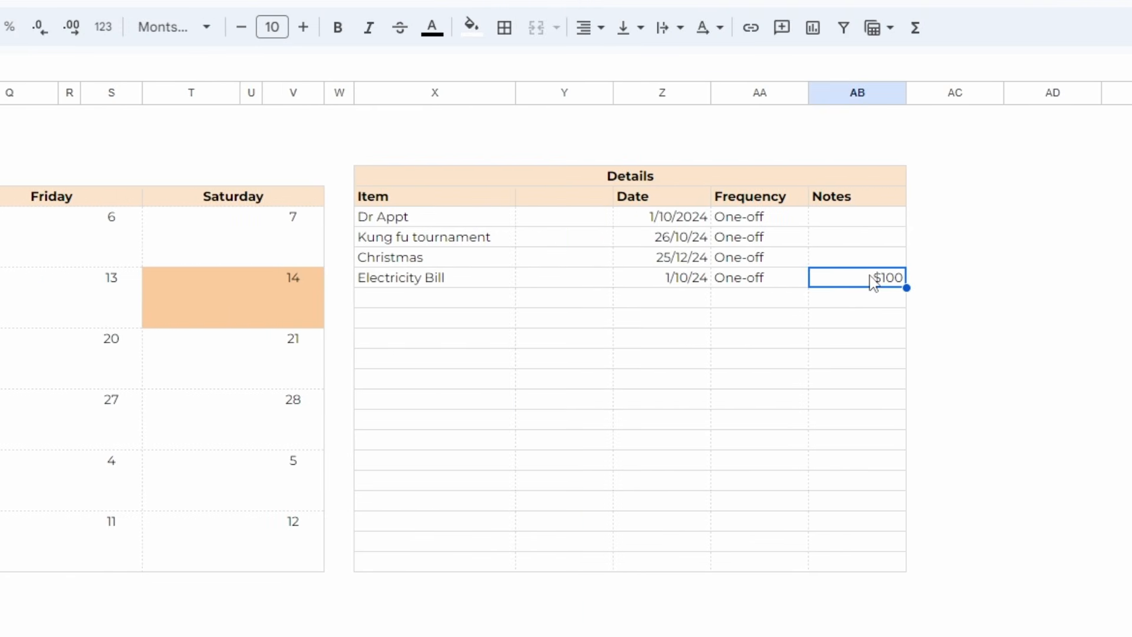
pyautogui.hotkey('ctrl', 'x')
pyautogui.click(607, 282)
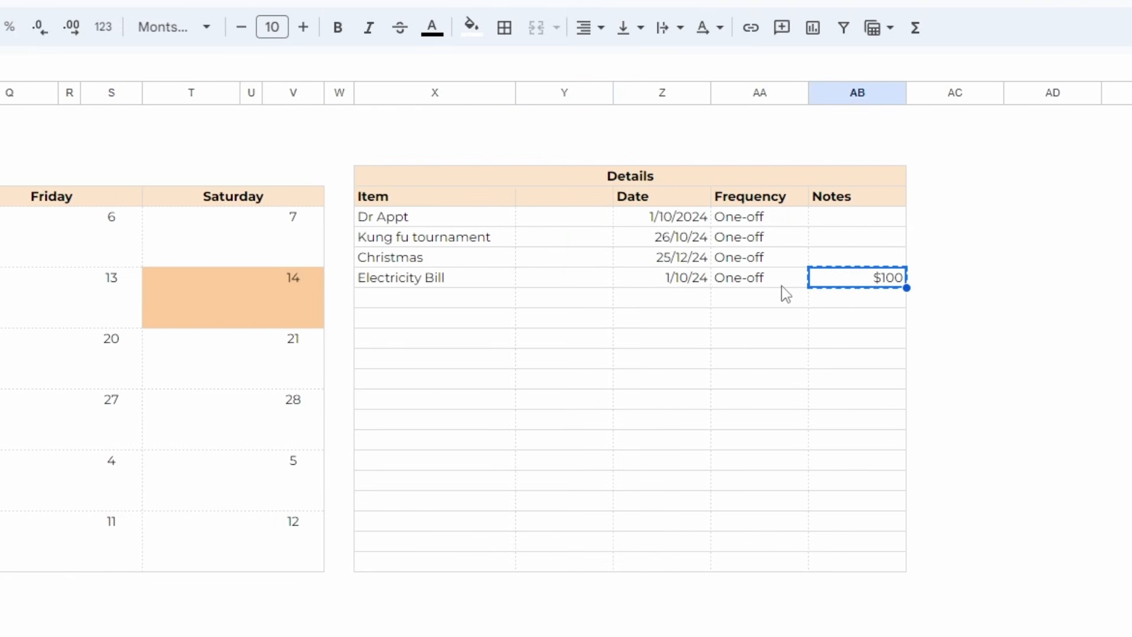
pyautogui.click(609, 284)
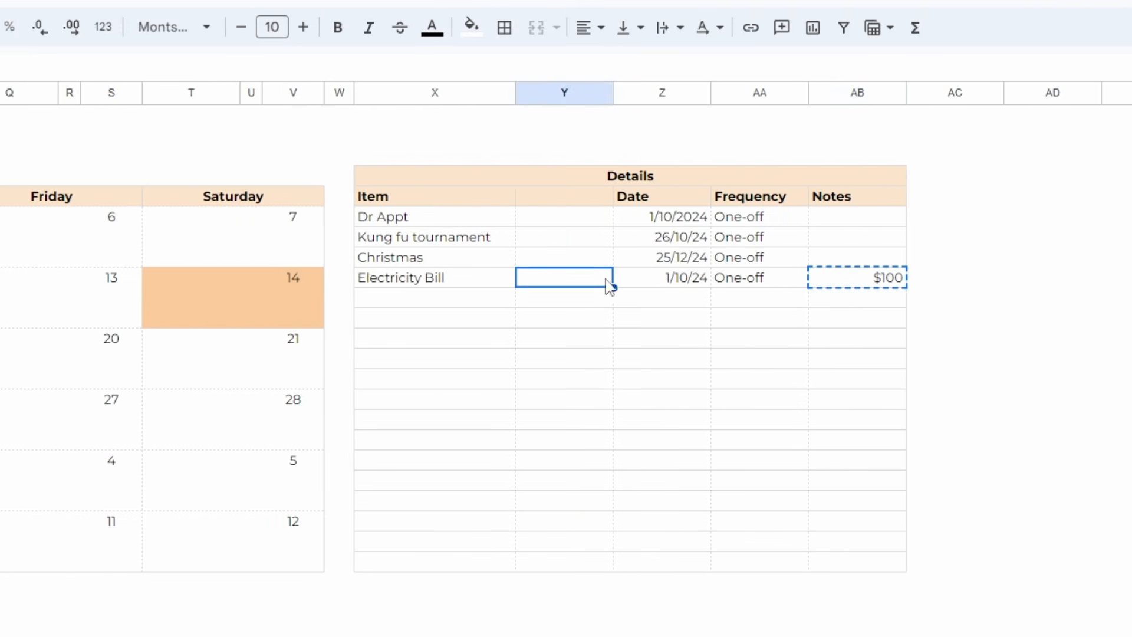
pyautogui.hotkey('ctrl', 'v')
pyautogui.click(854, 279)
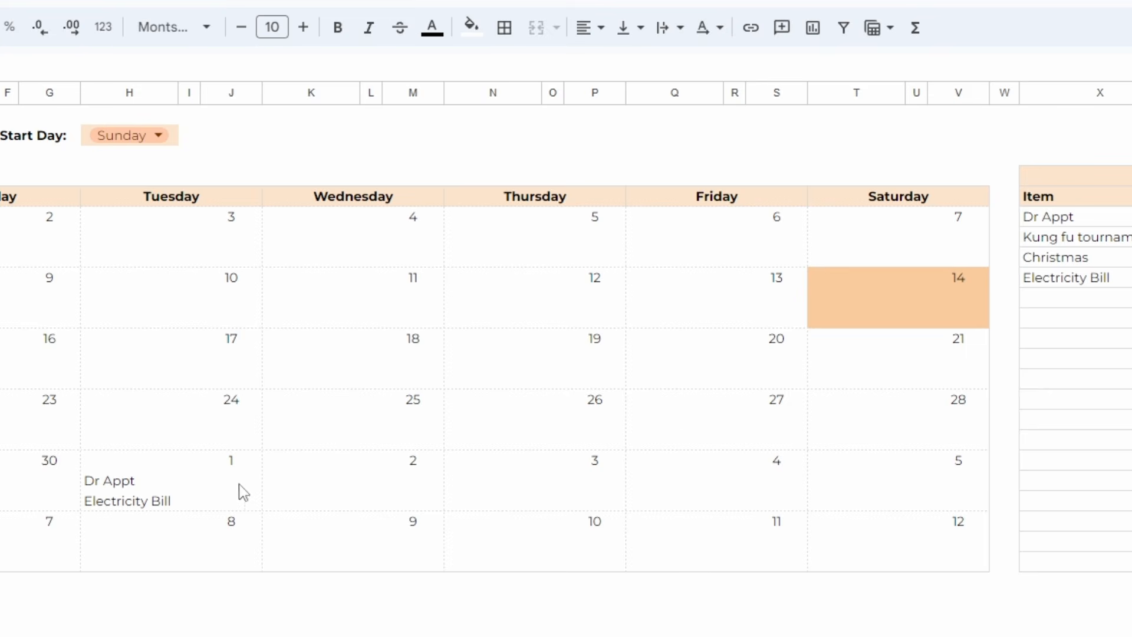
# Change the filter range in H19's formula to $X$6:$Y$23 so that it also returns the amounts.
pyautogui.click(110, 481)
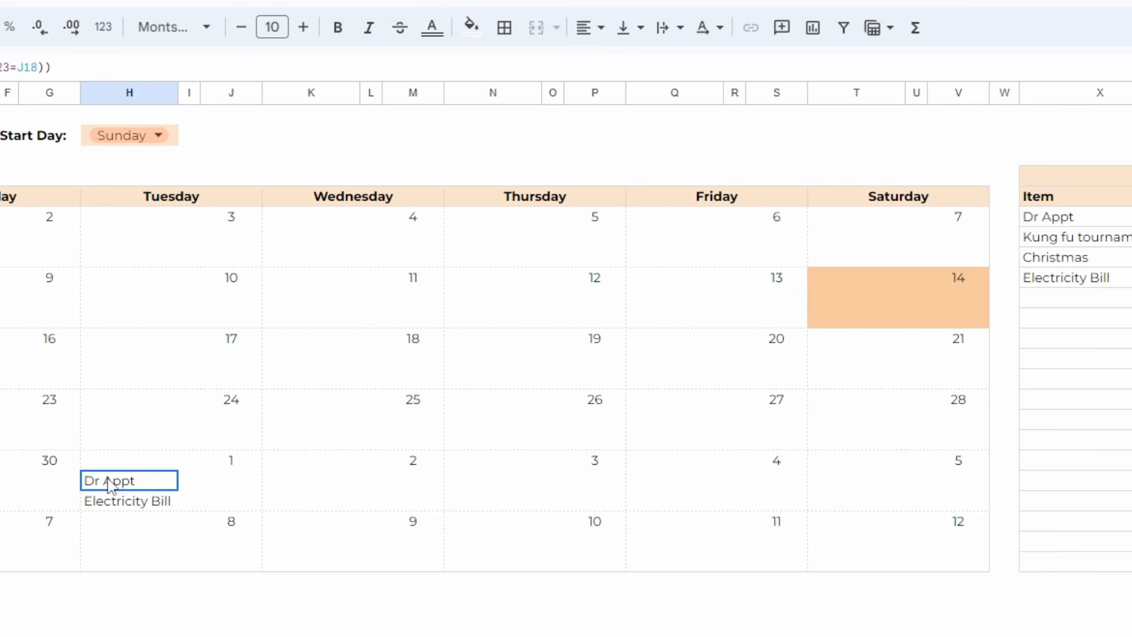
pyautogui.doubleClick(109, 480)
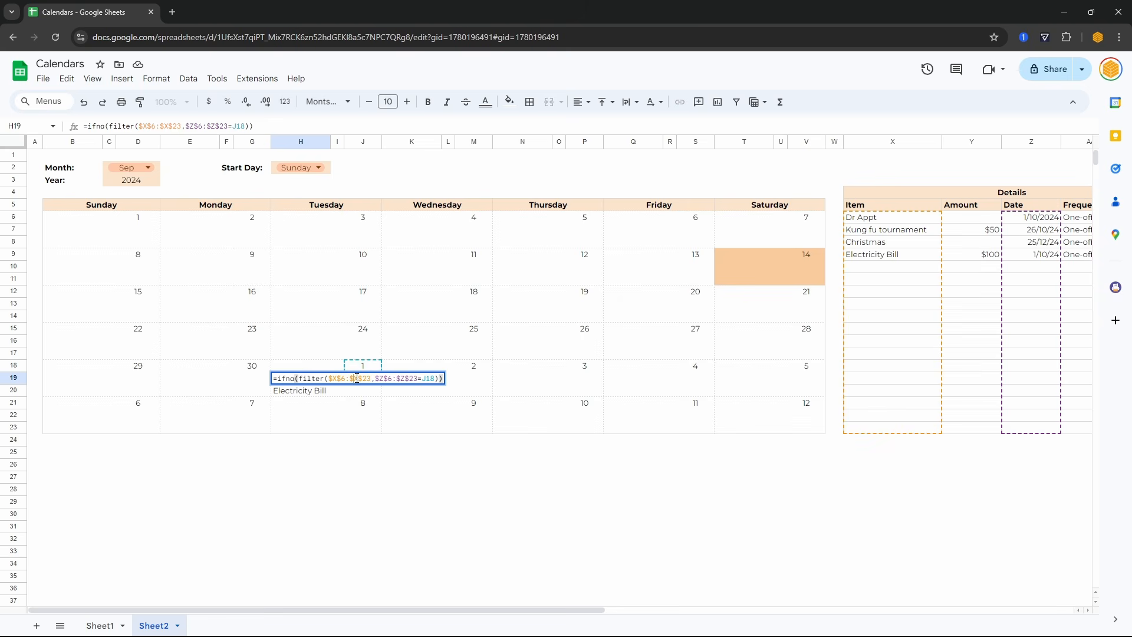
pyautogui.click(356, 378)
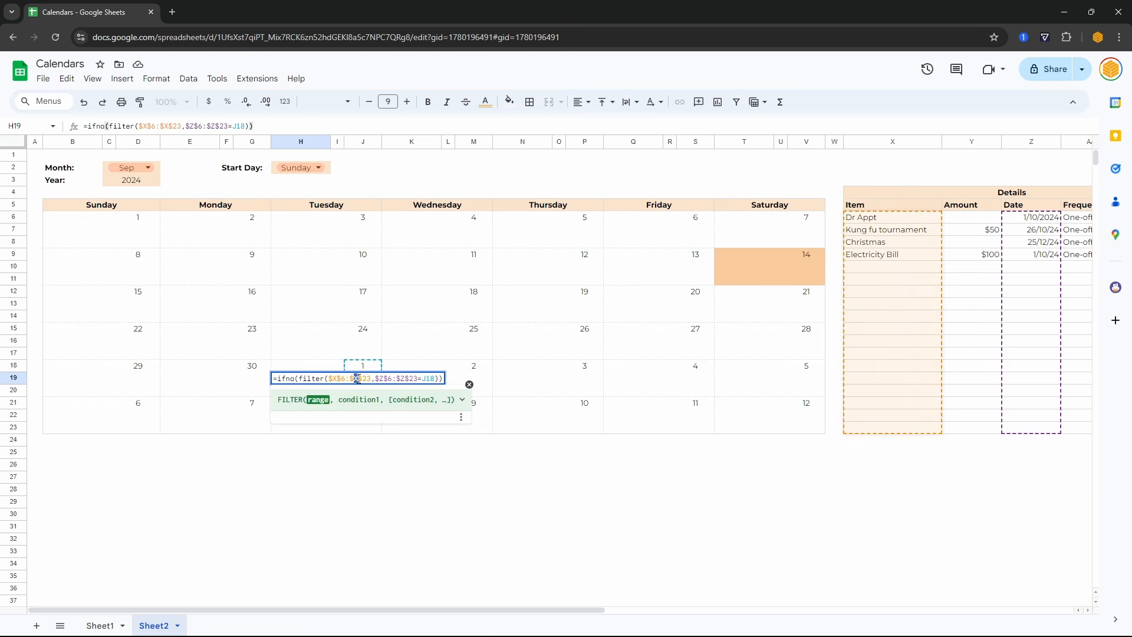
pyautogui.write('Y')
pyautogui.press('Return')
pyautogui.click(342, 393)
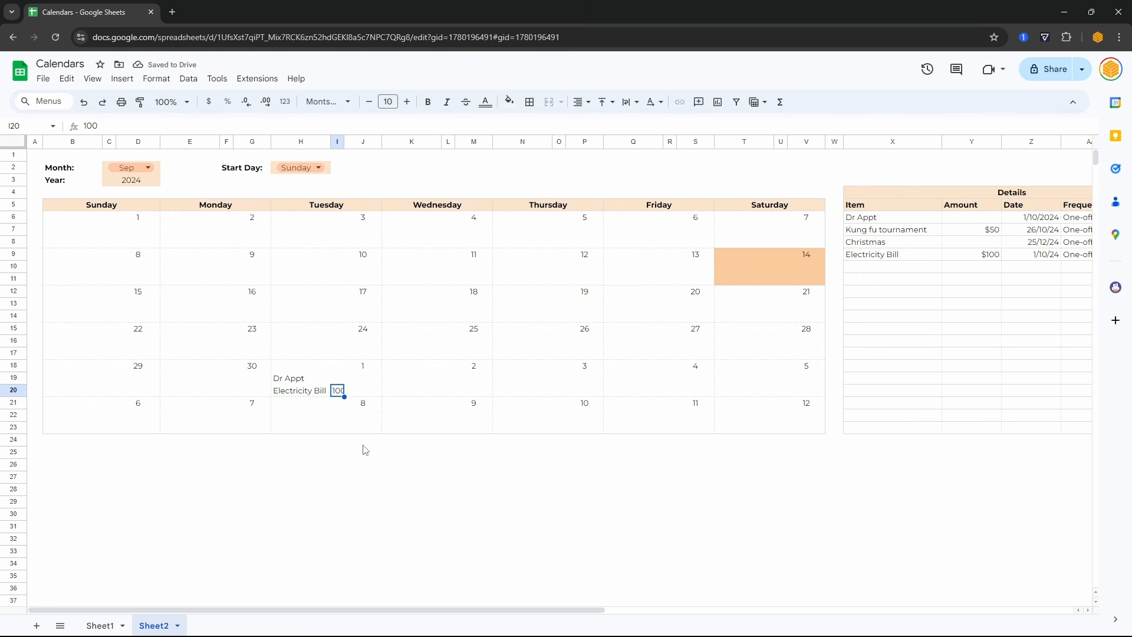
# Try merging I20 and J20 to give the Electricity Bill's amount more room.
pyautogui.moveTo(341, 391); pyautogui.dragTo(362, 392)
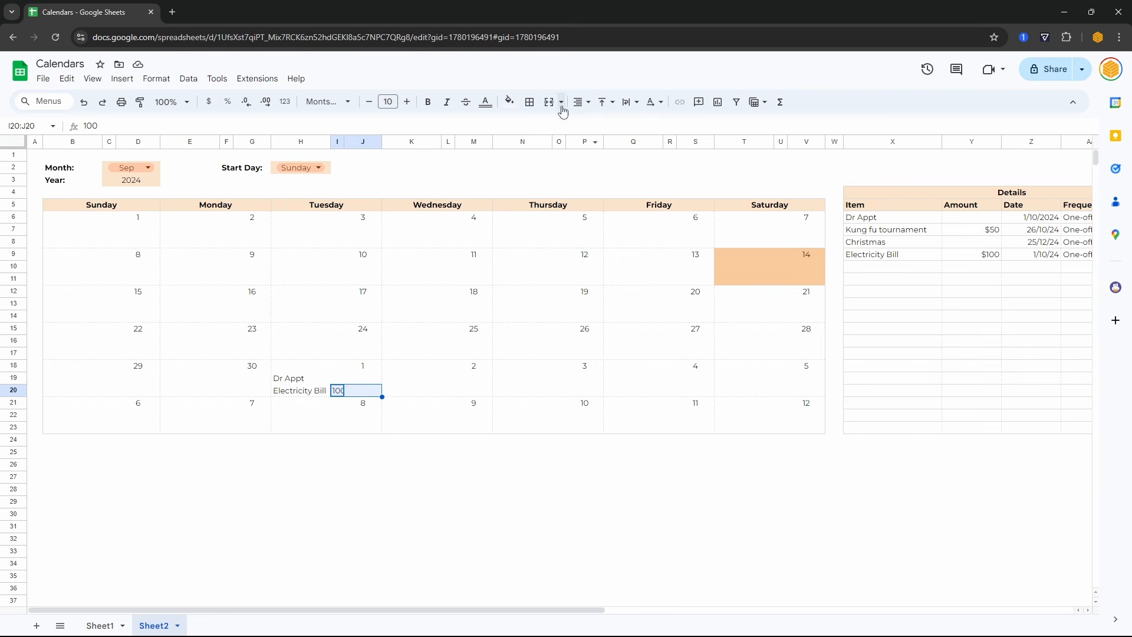
pyautogui.click(549, 102)
pyautogui.click(377, 428)
pyautogui.click(372, 379)
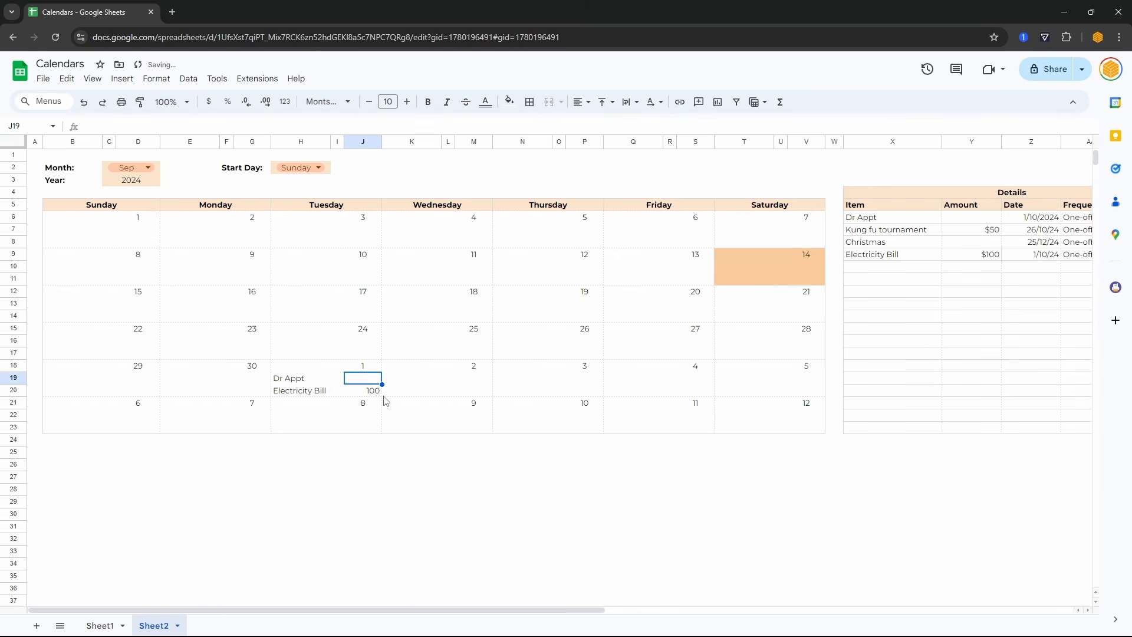
pyautogui.click(357, 392)
pyautogui.hotkey('ctrl', 'z')
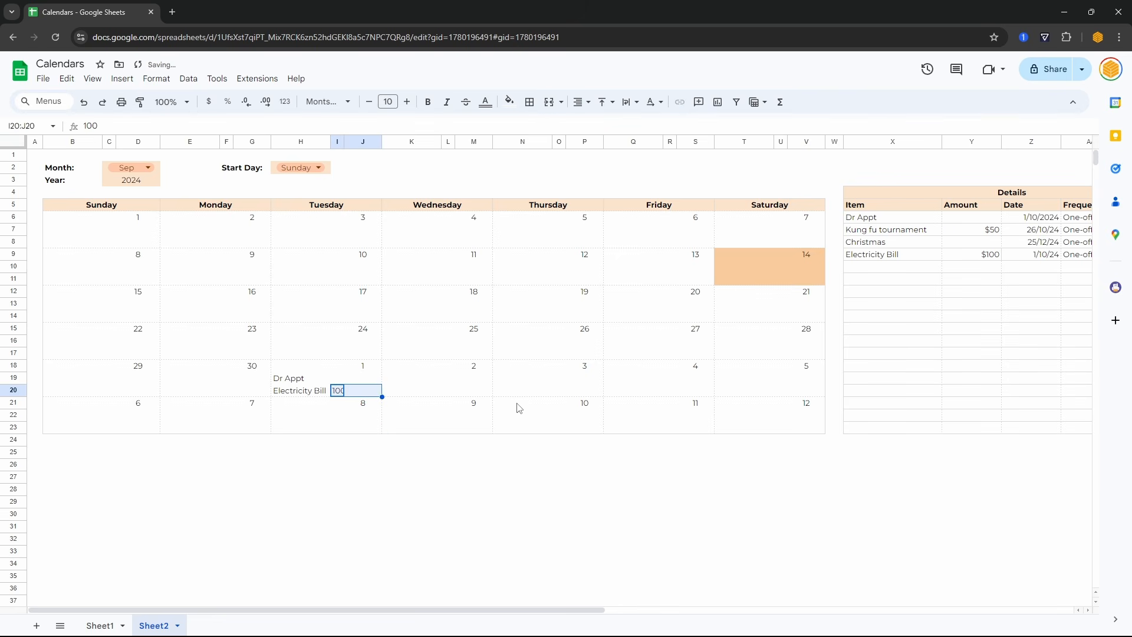
# Insert a blank column between Item and Amount in the Details table.
pyautogui.rightClick(969, 144)
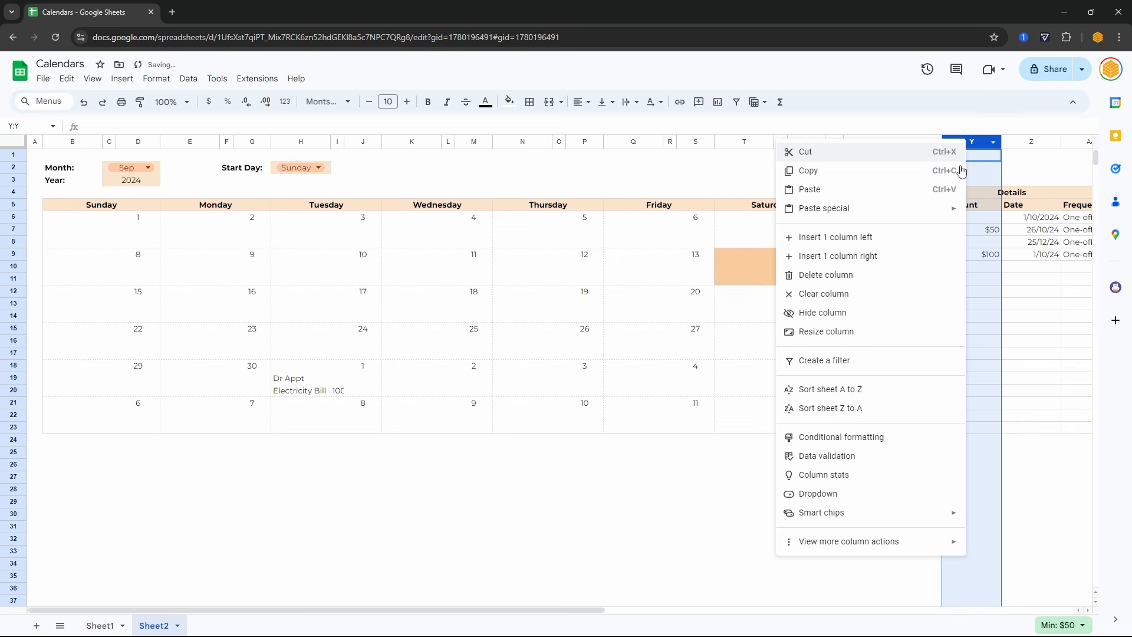
pyautogui.click(866, 235)
pyautogui.click(970, 241)
# Enter the formula =if(Z6="",,"$") in Y6, beside Dr Appt, to show a dollar sign only for items with an amount.
pyautogui.hscroll(5, 966, 269)
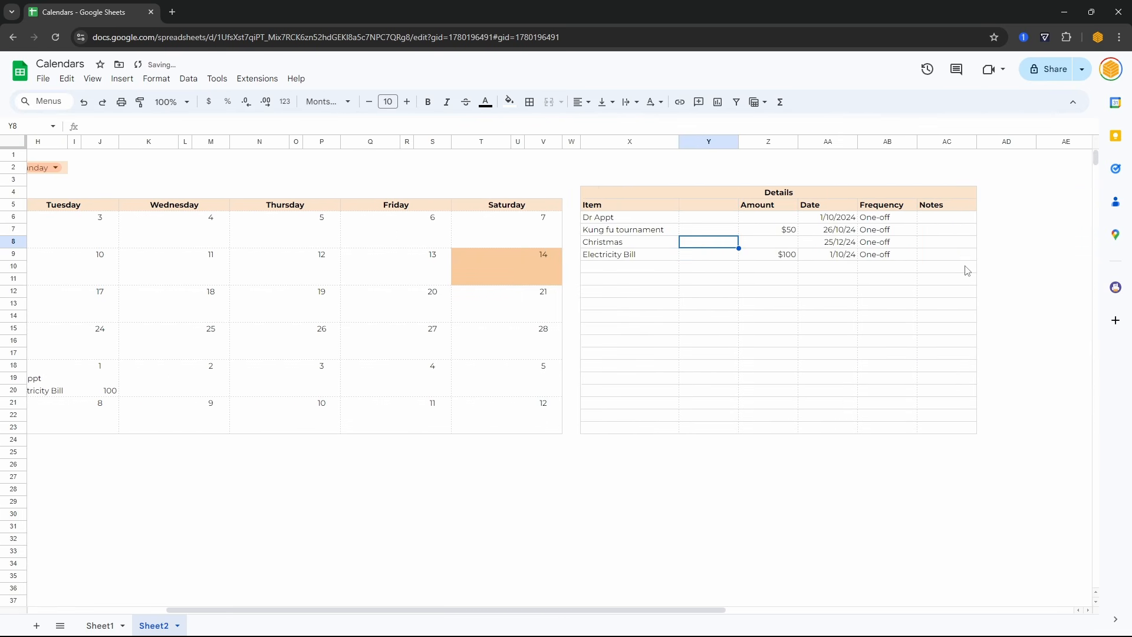
pyautogui.click(653, 221)
pyautogui.write('=')
pyautogui.hscroll(-3, 847, 347)
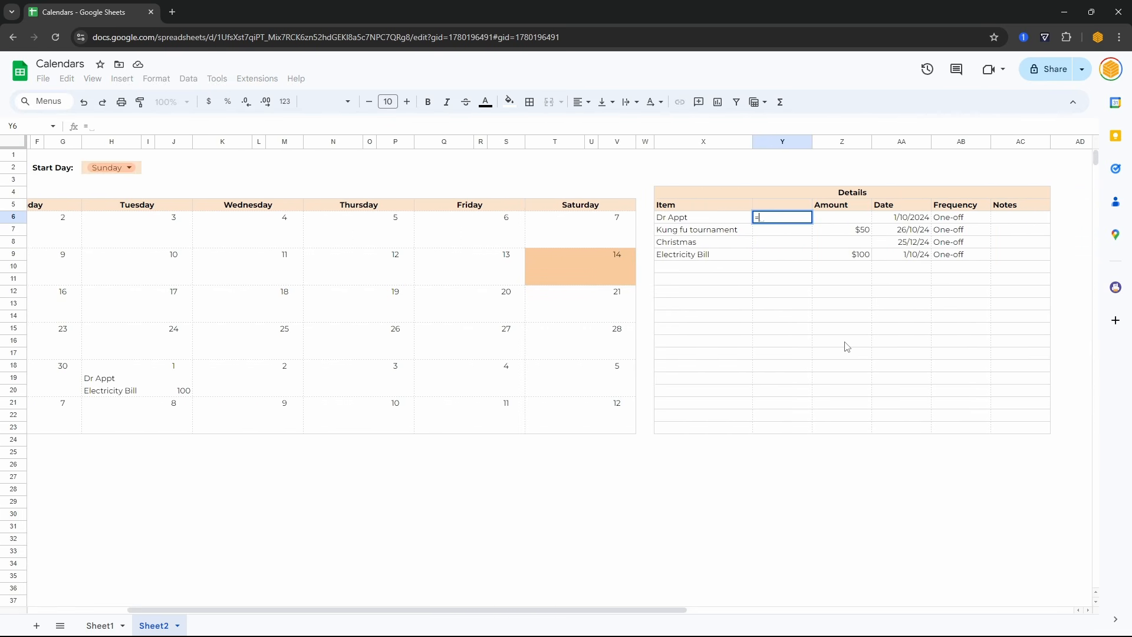
pyautogui.write('if(Z6')
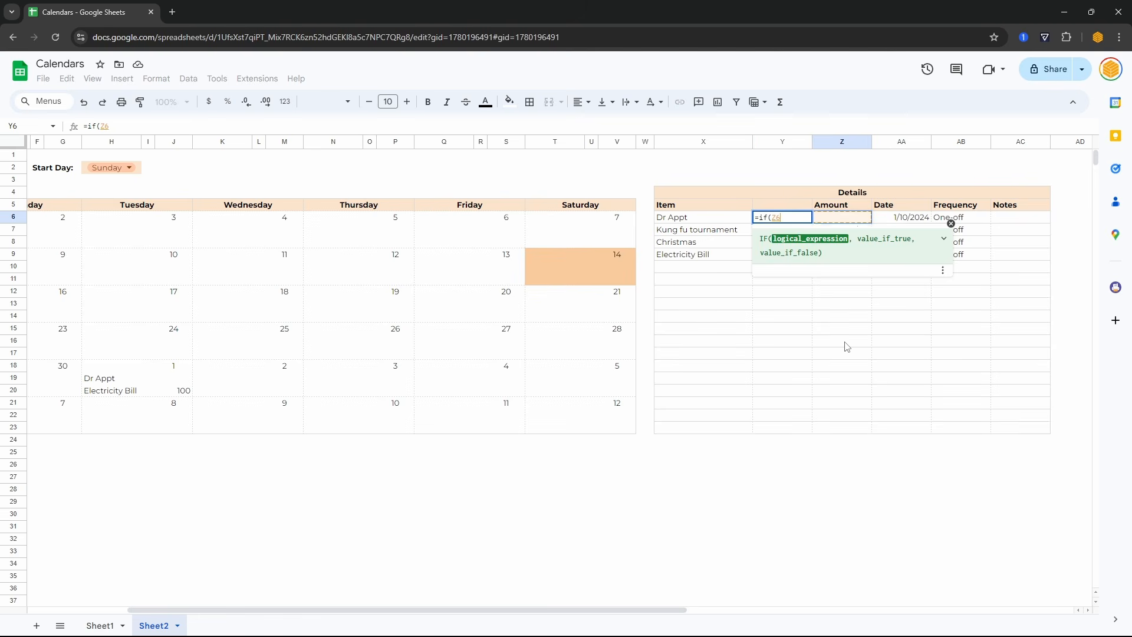
pyautogui.write('="",,')
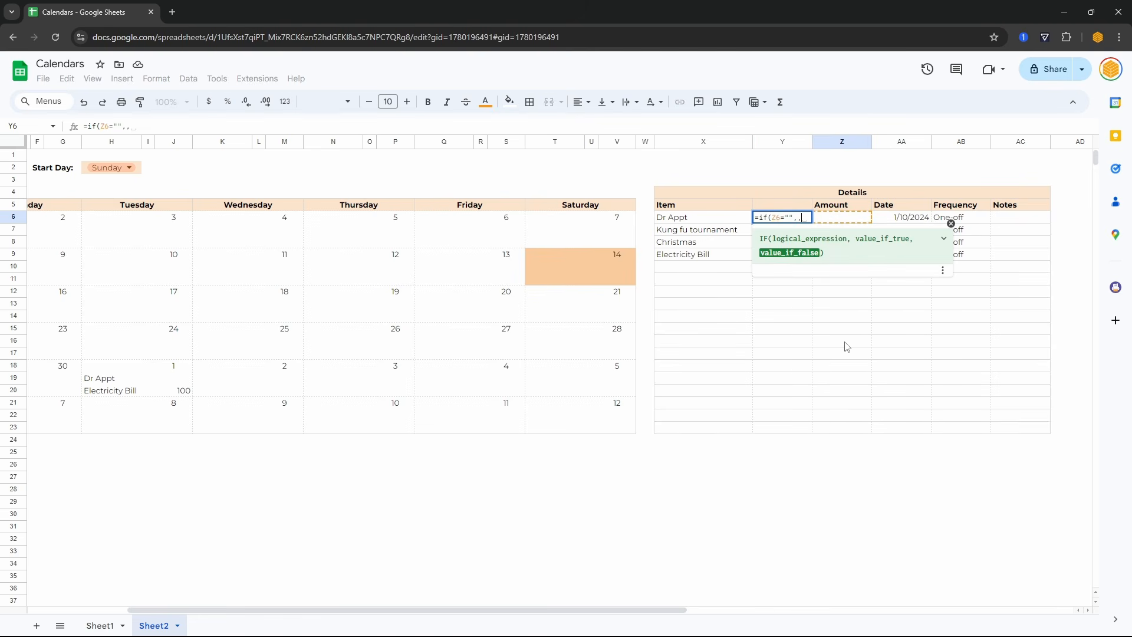
pyautogui.write('"')
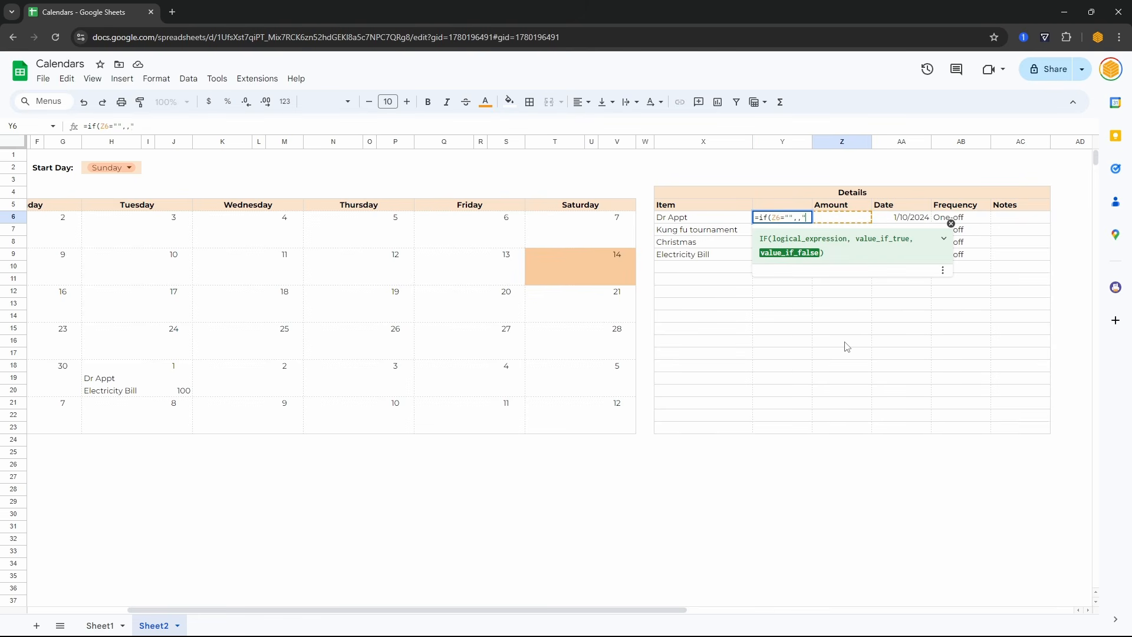
pyautogui.write('$"')
pyautogui.press('Return')
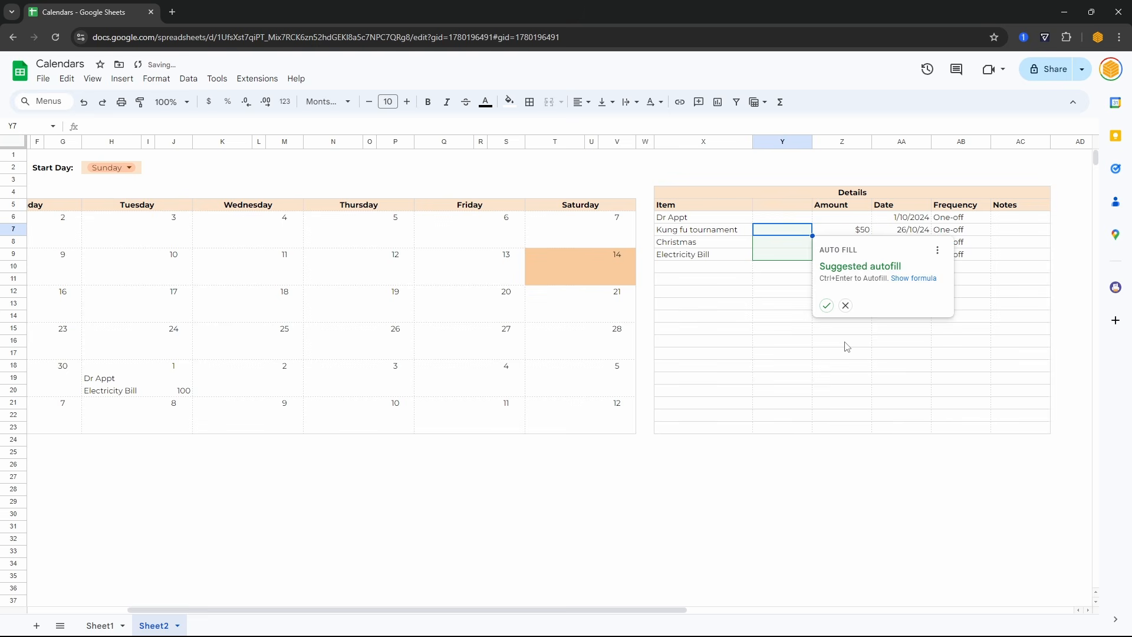
# Fill the dollar-sign formula down the Details table to Y23.
pyautogui.hotkey('ctrl', 'Return')
pyautogui.click(804, 256)
pyautogui.moveTo(812, 260); pyautogui.dragTo(812, 430)
# Center the dollar sign in I20 and the Electricity Bill amount in J20.
pyautogui.hscroll(-3, 676, 459)
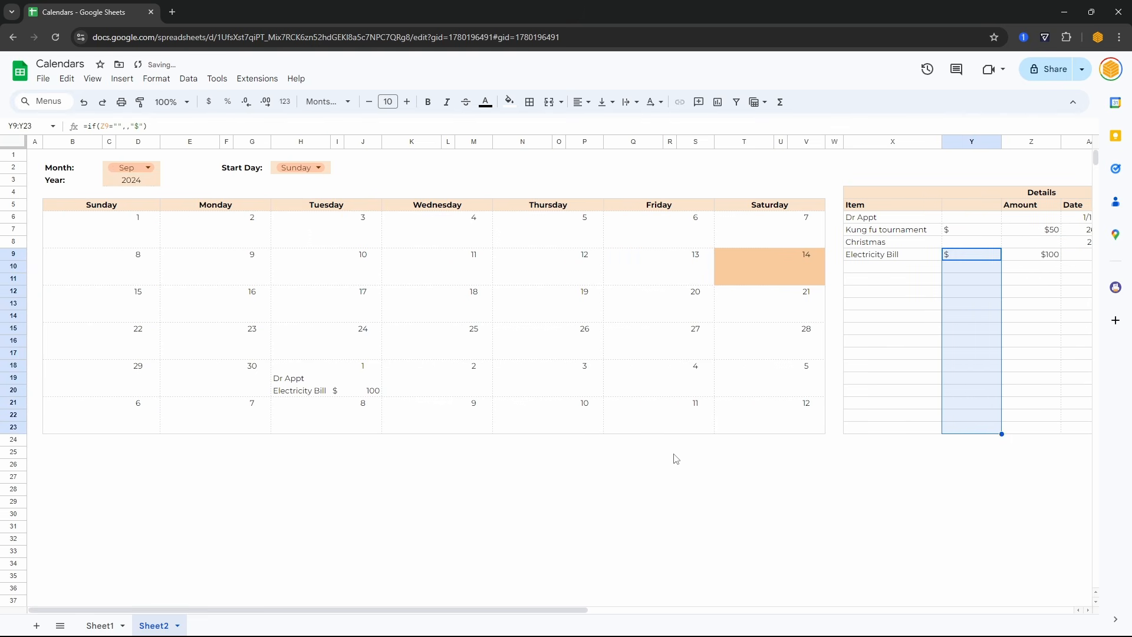
pyautogui.click(341, 392)
pyautogui.click(364, 393)
pyautogui.click(339, 393)
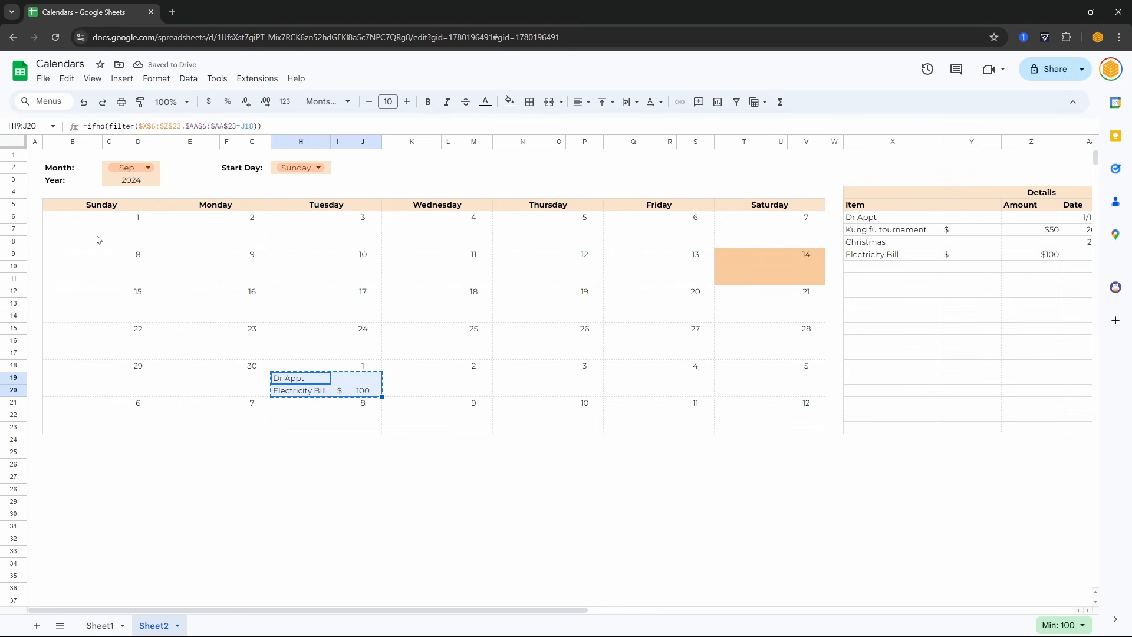
# Paste the copied event block H19:J20 under each day of the first week, from Sunday to Saturday.
pyautogui.click(69, 230)
pyautogui.hotkey('ctrl', 'v')
pyautogui.click(192, 232)
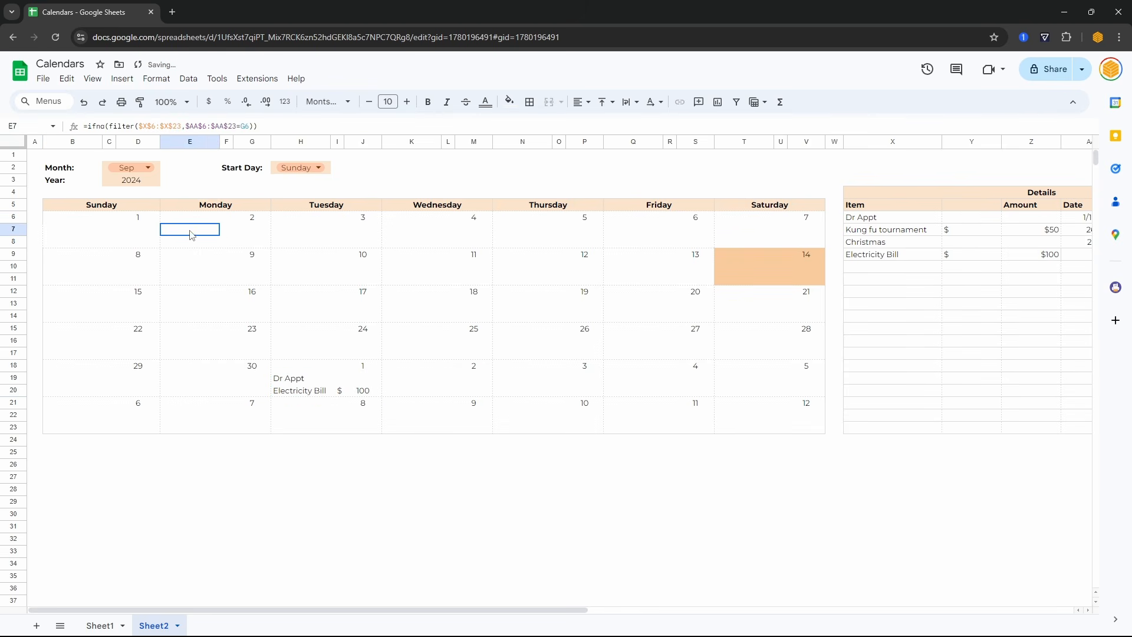
pyautogui.hotkey('ctrl', 'v')
pyautogui.click(297, 231)
pyautogui.hotkey('ctrl', 'v')
pyautogui.click(408, 231)
pyautogui.hotkey('ctrl', 'v')
pyautogui.click(519, 231)
pyautogui.hotkey('ctrl', 'v')
pyautogui.click(630, 231)
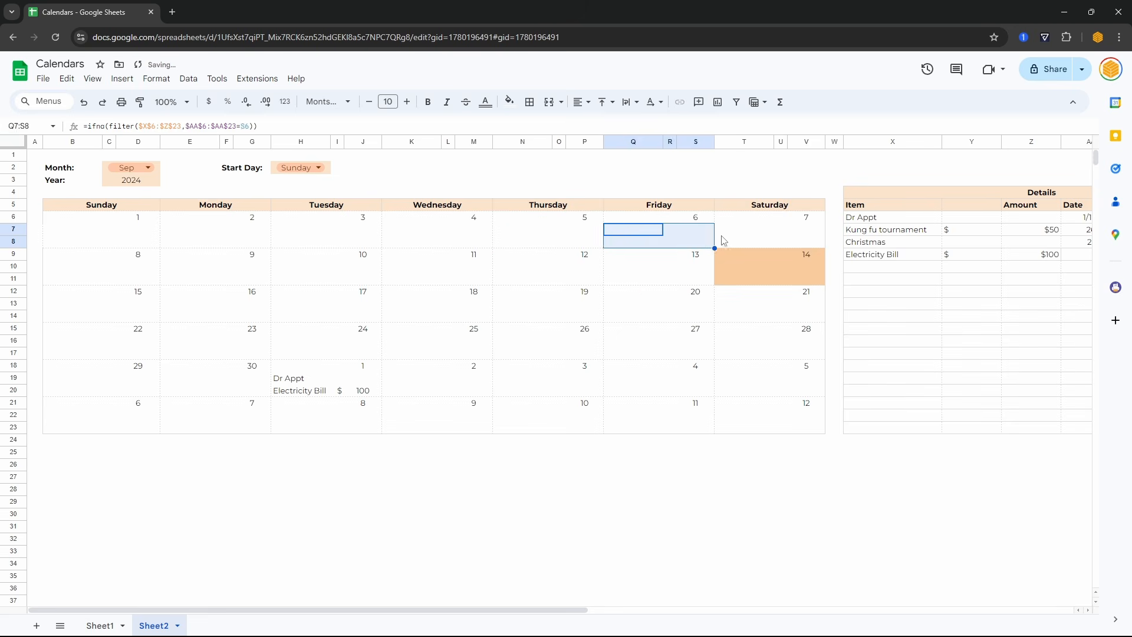
pyautogui.click(742, 231)
pyautogui.hotkey('ctrl', 'v')
# Copy the first week's event cells B7:V8 into the event rows of all the remaining calendar weeks.
pyautogui.moveTo(71, 230); pyautogui.dragTo(806, 240)
pyautogui.hotkey('ctrl', 'c')
pyautogui.click(69, 266)
pyautogui.hotkey('ctrl', 'v')
pyautogui.click(69, 304)
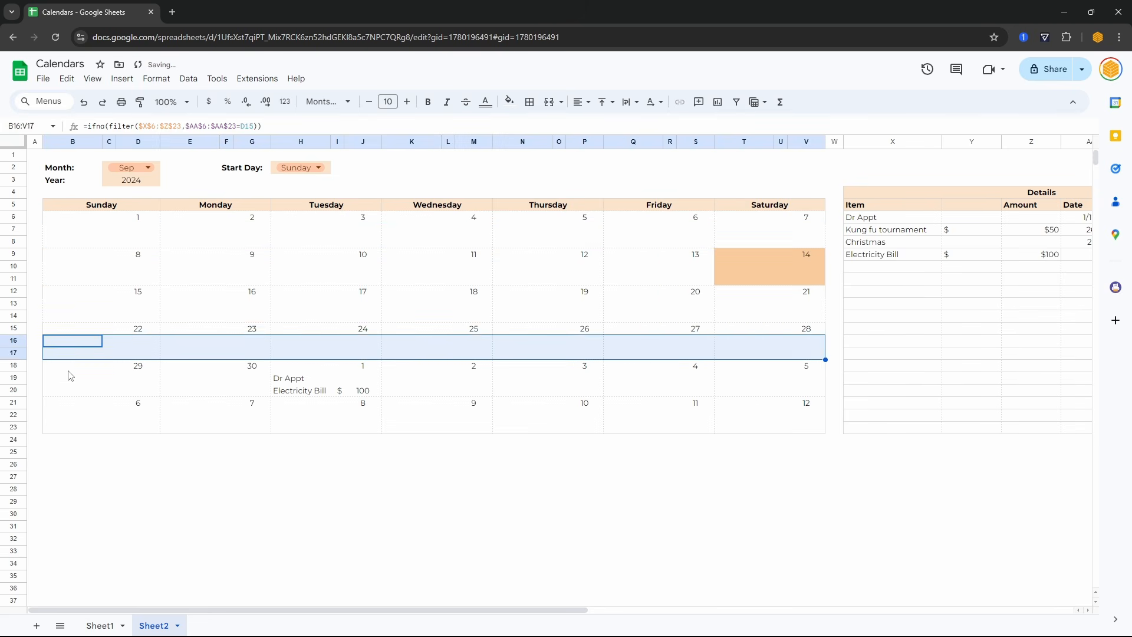
pyautogui.click(71, 377)
pyautogui.hotkey('ctrl', 'v')
pyautogui.click(70, 415)
pyautogui.hotkey('ctrl', 'v')
pyautogui.click(411, 304)
# Set the calendar's month to Oct.
pyautogui.click(139, 168)
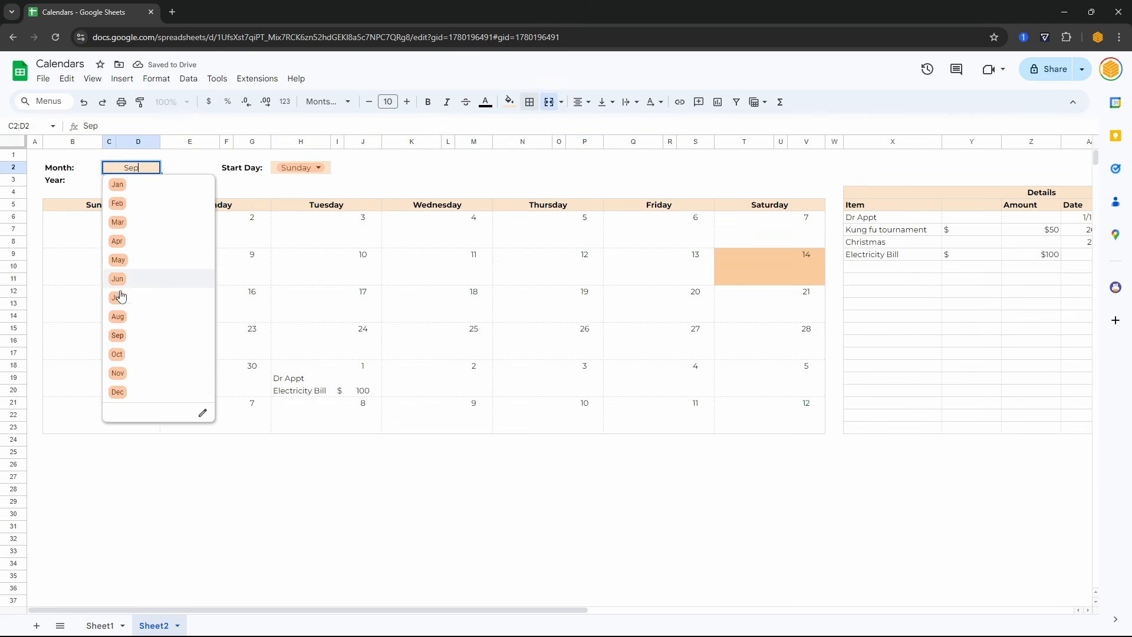
pyautogui.click(118, 354)
pyautogui.click(730, 353)
pyautogui.click(805, 346)
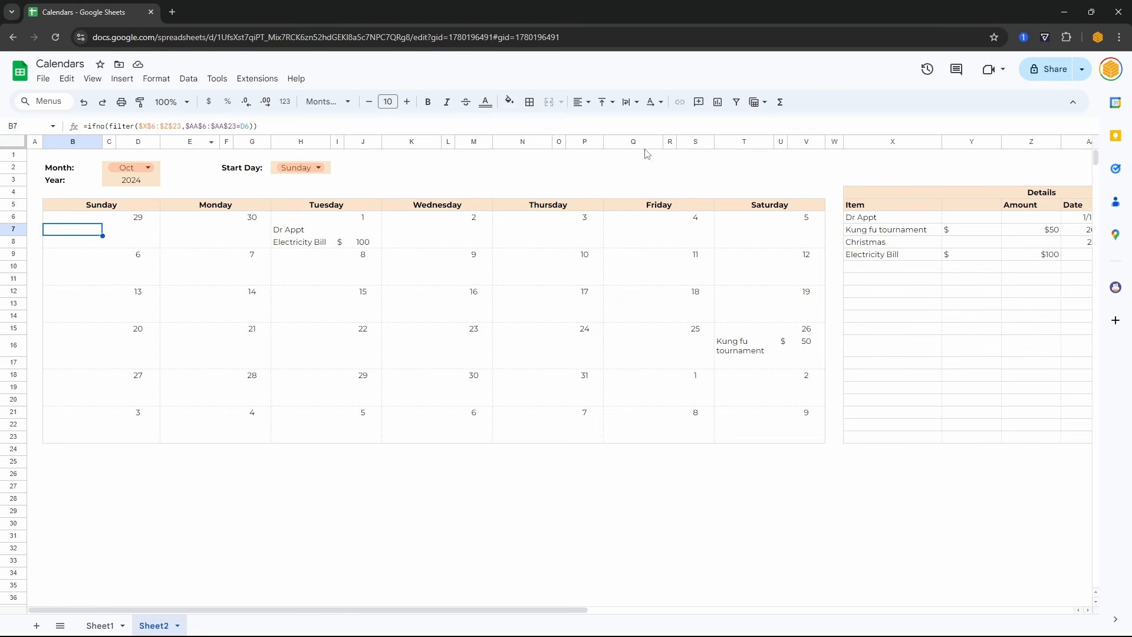
# Add a Water Bill item with amount 50 and date 1/10/24 in row 10 of the Details table.
pyautogui.click(869, 267)
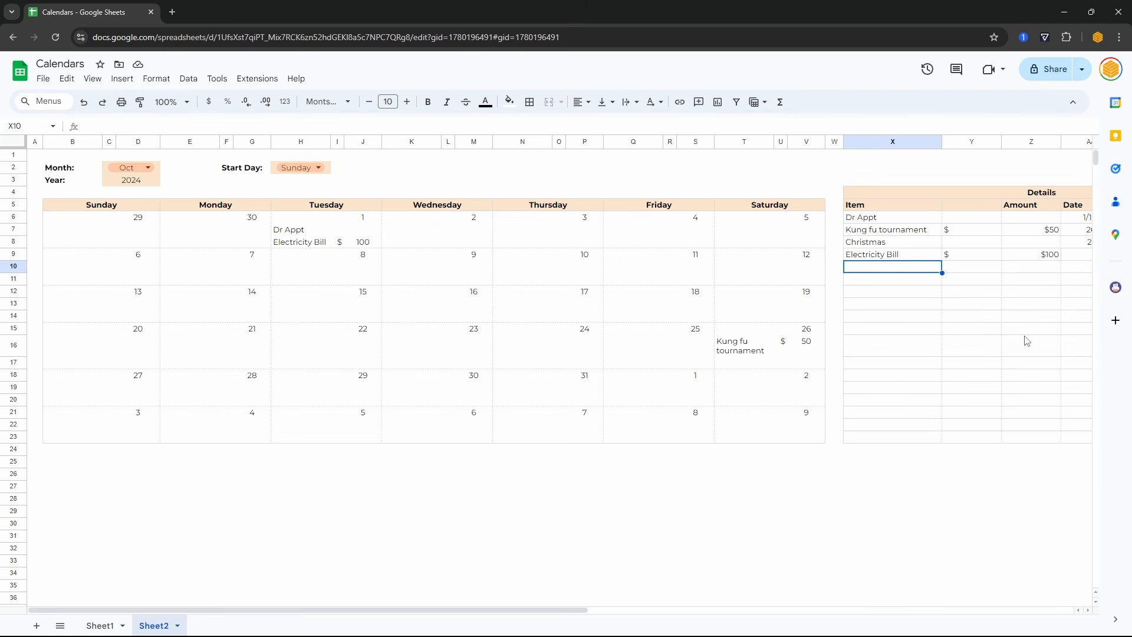
pyautogui.write('Water Bill')
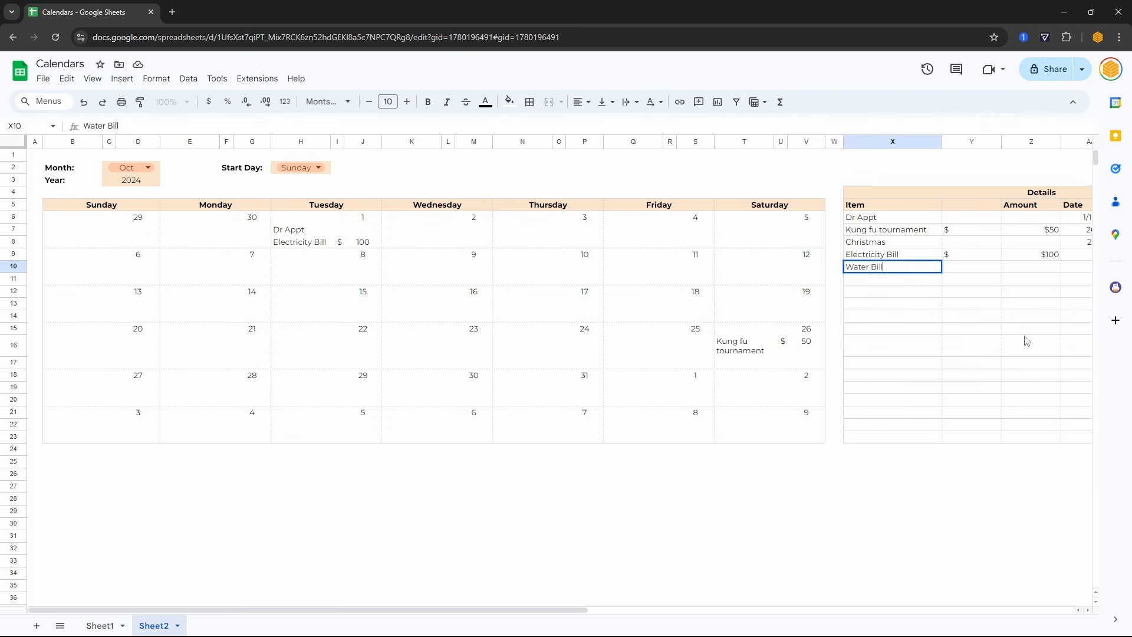
pyautogui.press('Tab')
pyautogui.press('Right')
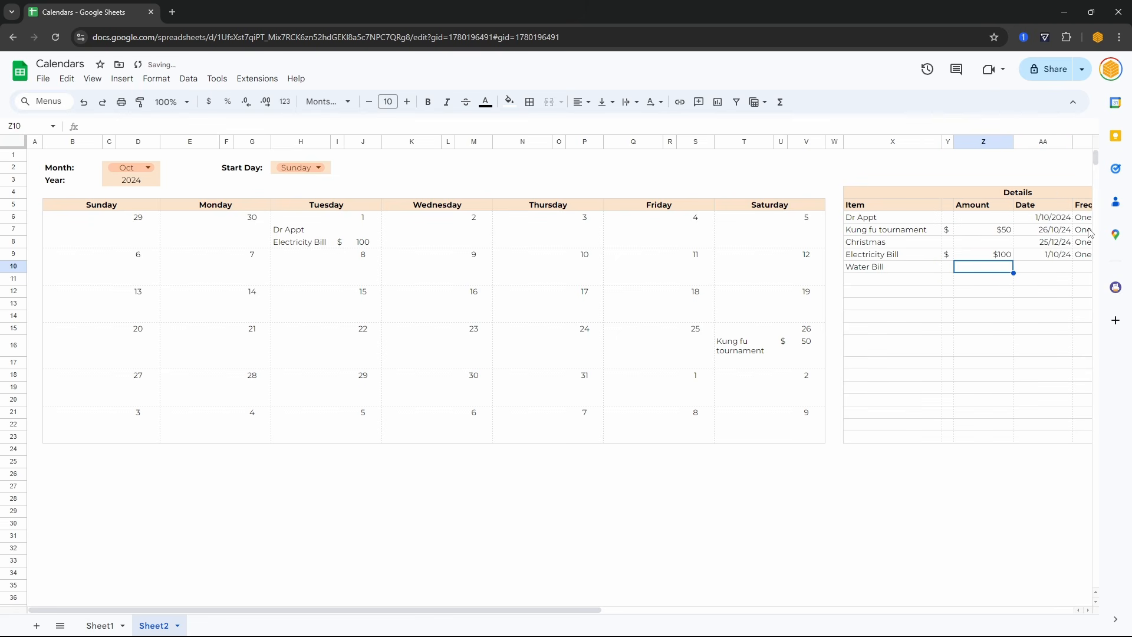
pyautogui.write('50')
pyautogui.press('Return')
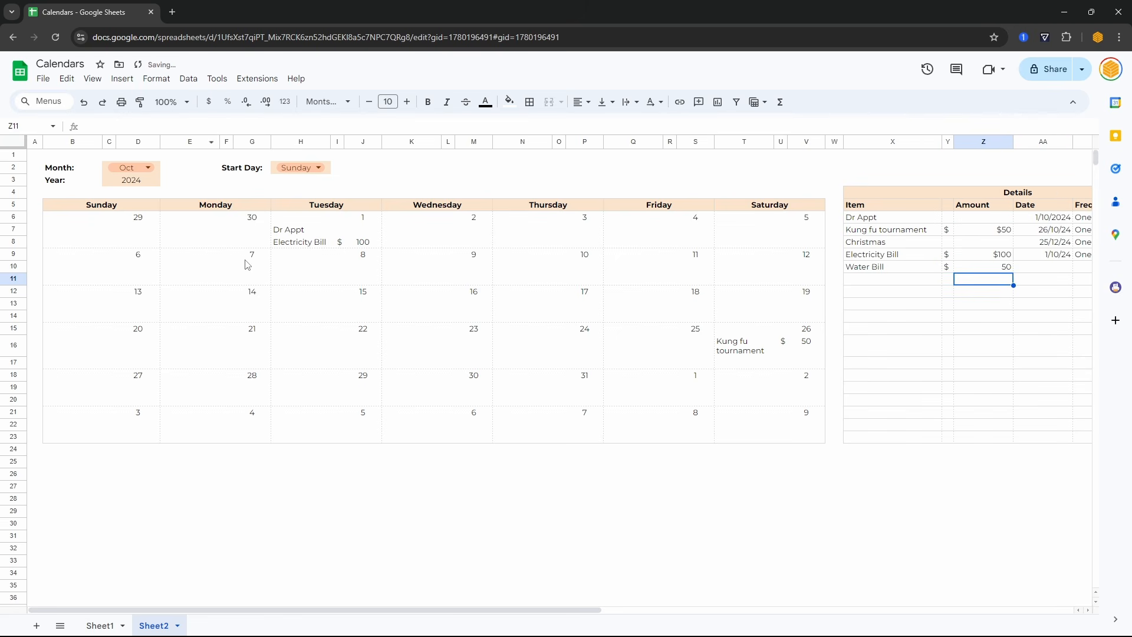
pyautogui.click(1059, 268)
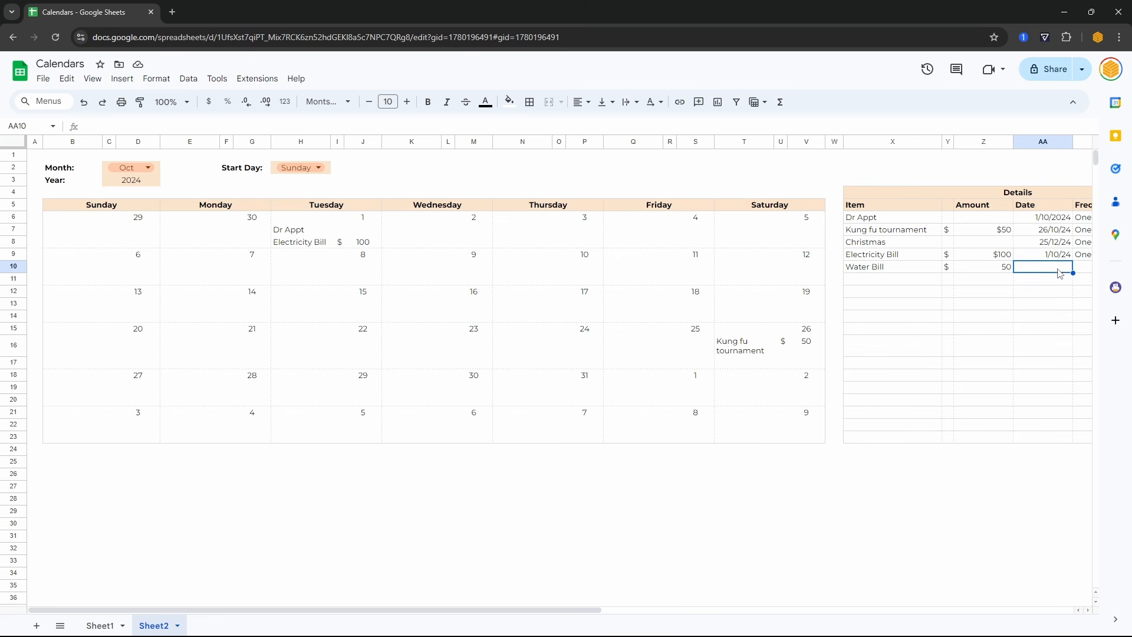
pyautogui.hotkey('ctrl', 'v')
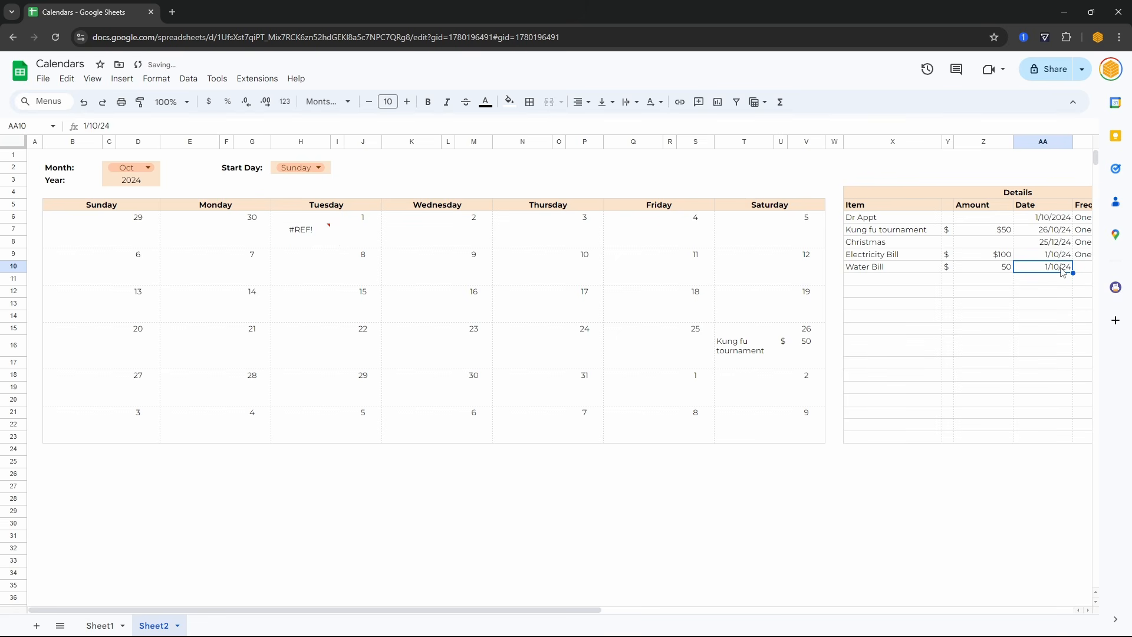
# Insert a row below row 7 to make room for a third event on October 1.
pyautogui.click(298, 231)
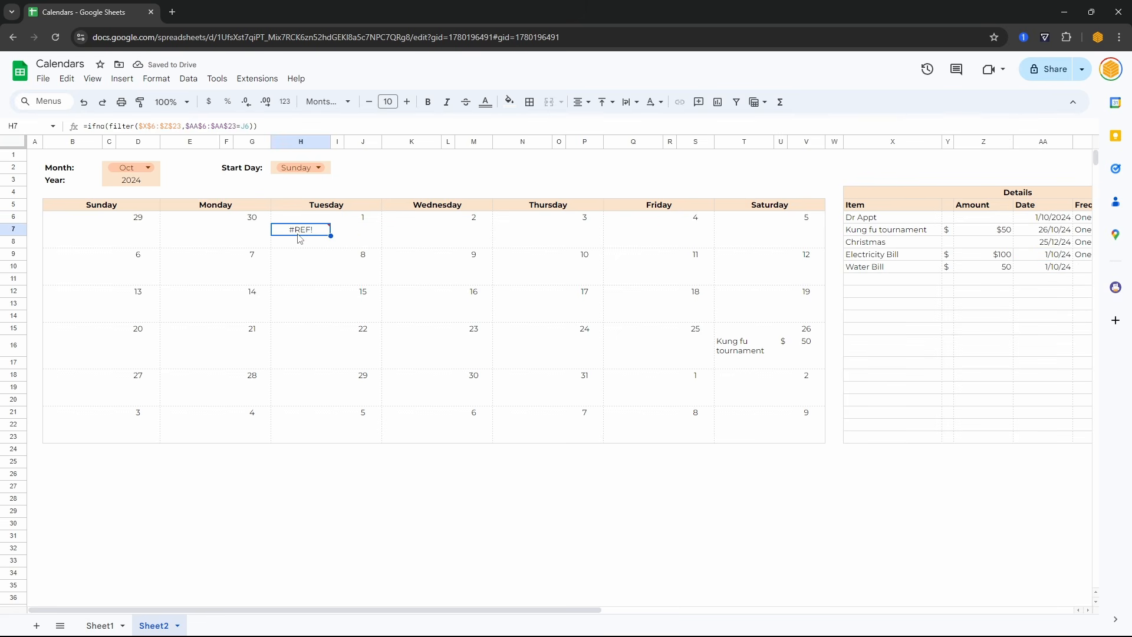
pyautogui.click(350, 258)
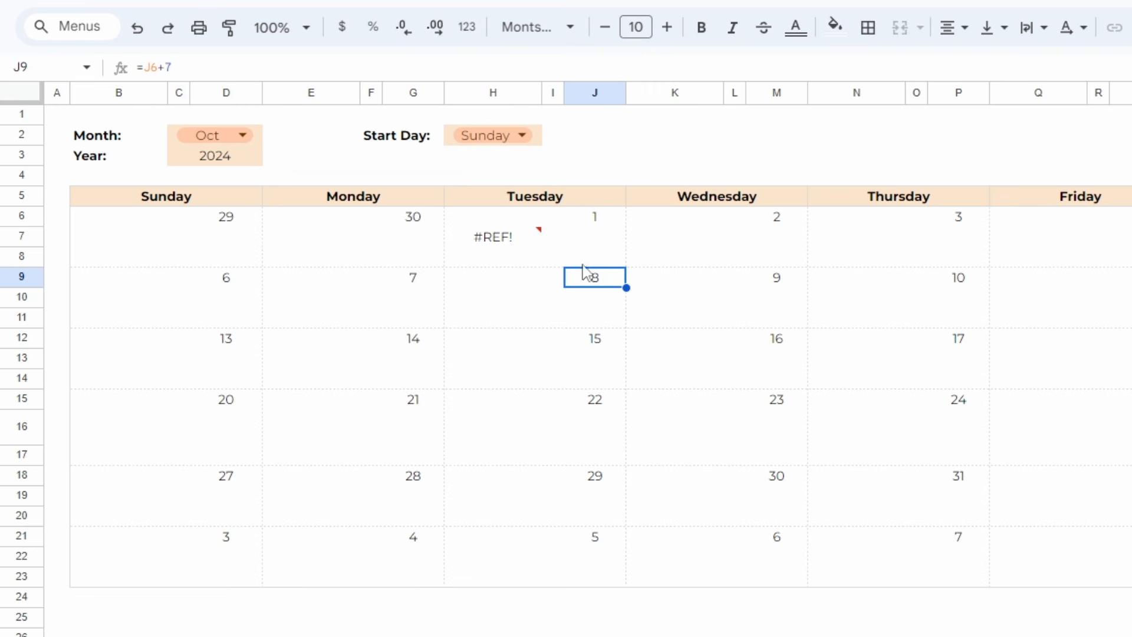
pyautogui.click(492, 236)
pyautogui.click(20, 232)
pyautogui.rightClick(20, 230)
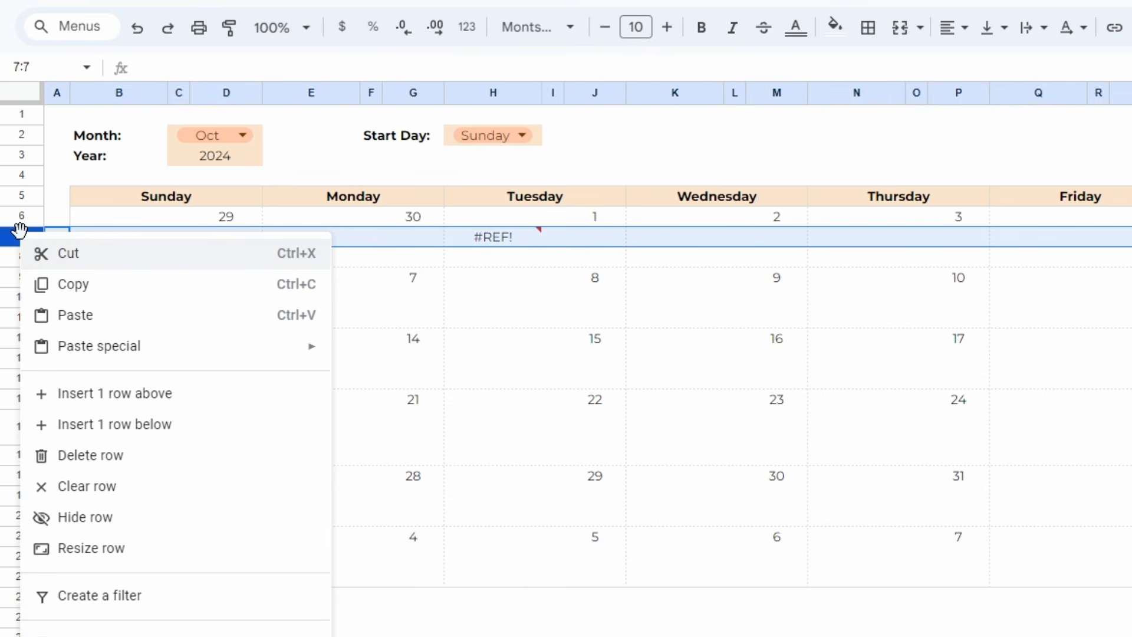
pyautogui.click(114, 424)
pyautogui.click(493, 316)
# Insert two more rows below row 8, extending the first week's event area down to row 11.
pyautogui.moveTo(493, 236); pyautogui.dragTo(574, 266)
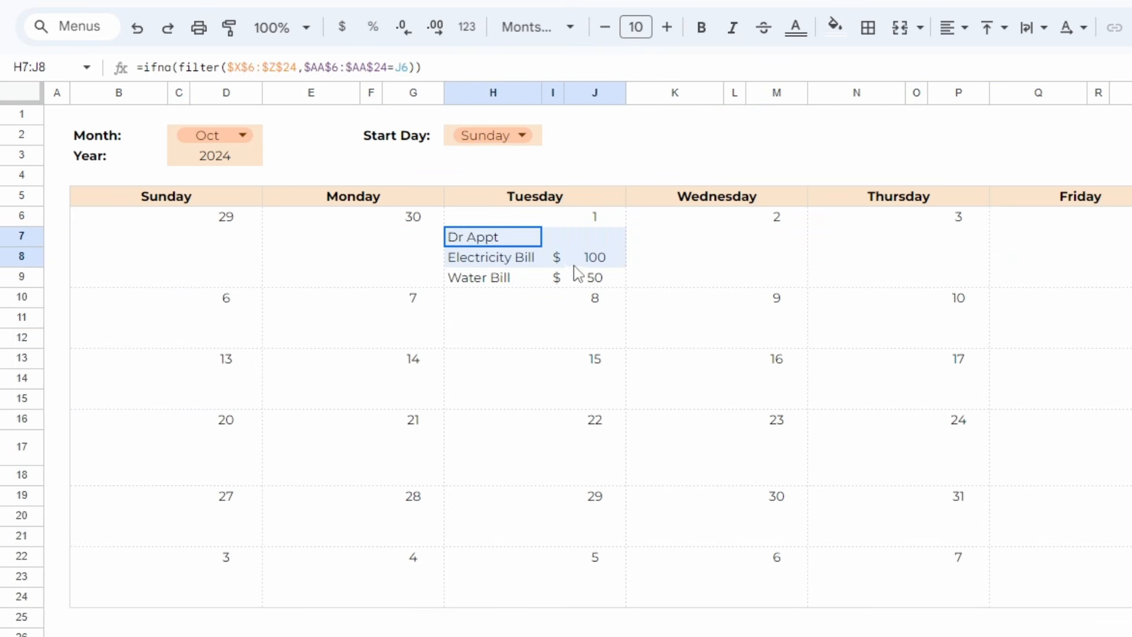
pyautogui.rightClick(8, 255)
pyautogui.click(101, 445)
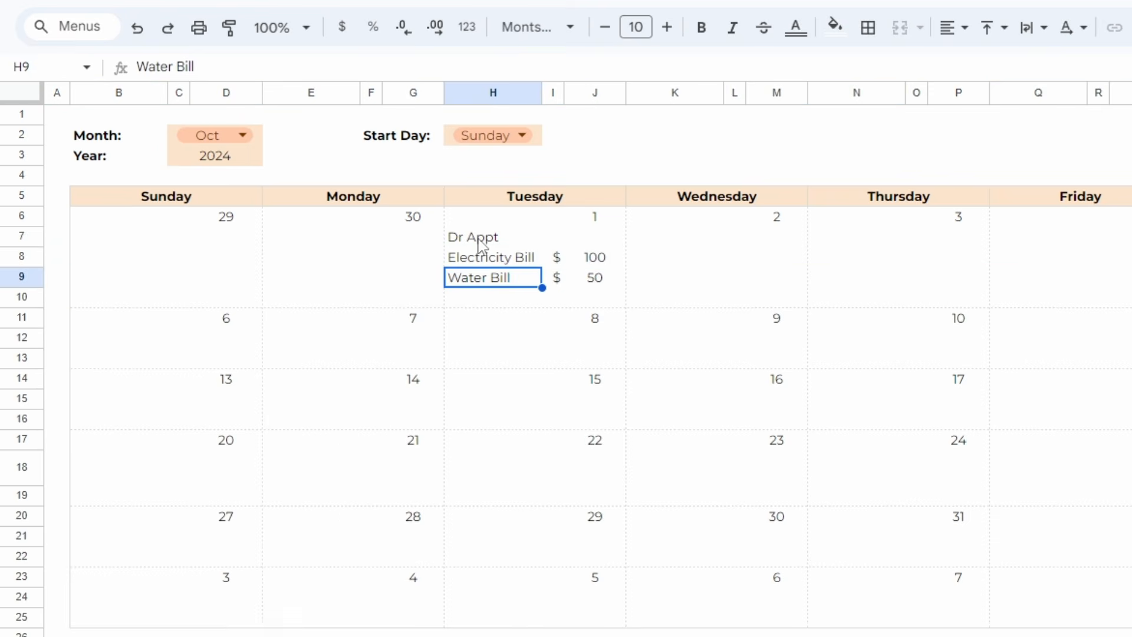
pyautogui.moveTo(483, 245); pyautogui.dragTo(576, 282)
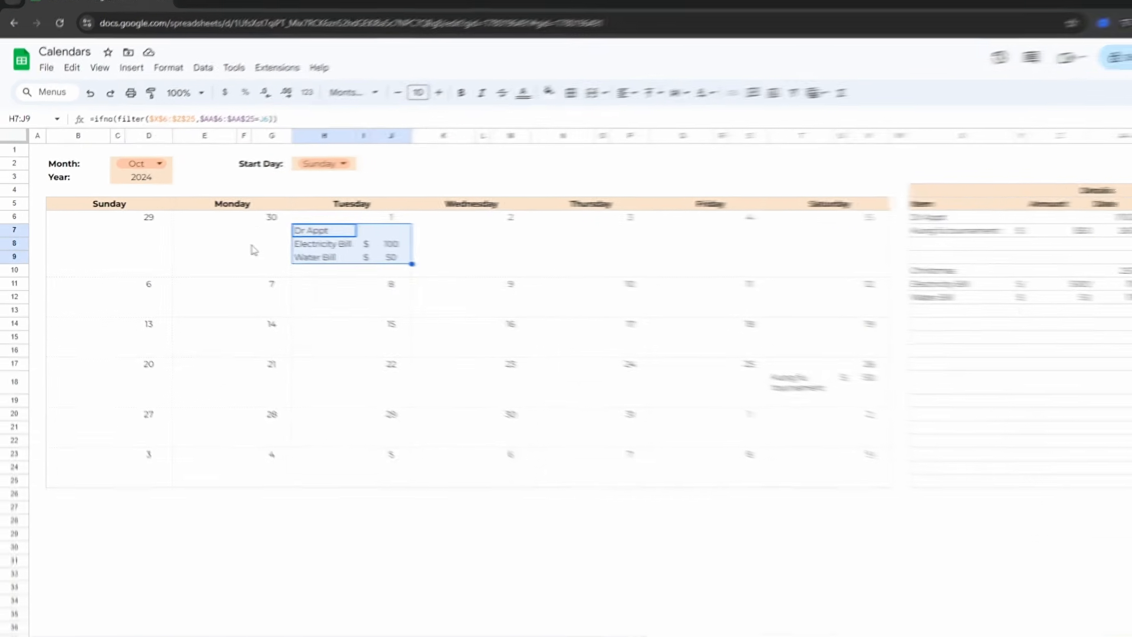
pyautogui.click(14, 243)
pyautogui.rightClick(15, 243)
pyautogui.click(76, 366)
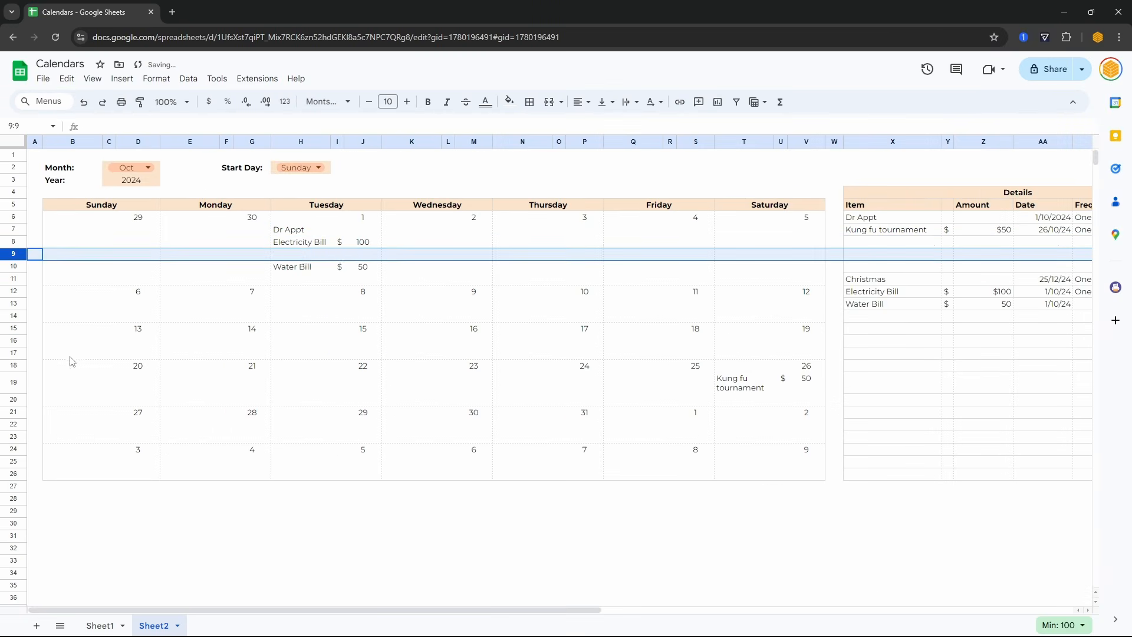
pyautogui.hotkey('ctrl', 'z')
pyautogui.moveTo(299, 230); pyautogui.dragTo(299, 257)
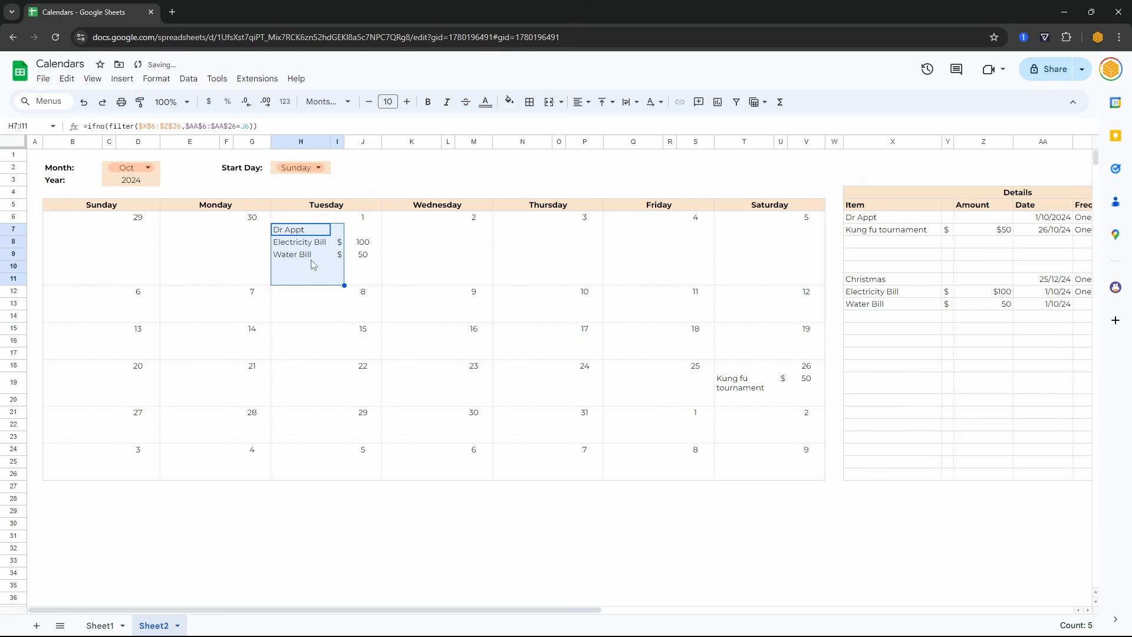
# Insert two rows into the event area of each of the five calendar weeks below the first.
pyautogui.moveTo(12, 303); pyautogui.dragTo(11, 316)
pyautogui.hotkey('ctrl', 'alt', '=')
pyautogui.moveTo(12, 366); pyautogui.dragTo(11, 378)
pyautogui.hotkey('ctrl', 'alt', '=')
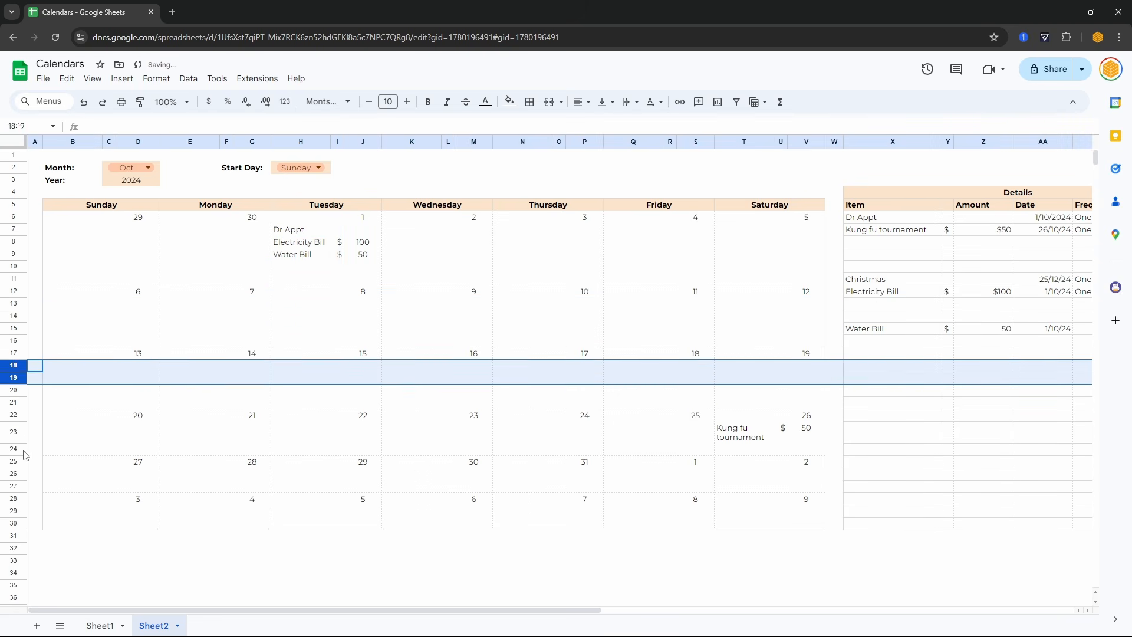
pyautogui.moveTo(12, 431); pyautogui.dragTo(11, 449)
pyautogui.moveTo(12, 499); pyautogui.dragTo(12, 511)
pyautogui.moveTo(12, 561); pyautogui.dragTo(12, 573)
# Insert one more row in each of the five lower weeks, giving every week five event rows.
pyautogui.click(72, 303)
pyautogui.click(12, 303)
pyautogui.click(12, 378)
pyautogui.click(11, 454)
pyautogui.scroll(-3, 12, 426)
pyautogui.click(11, 359)
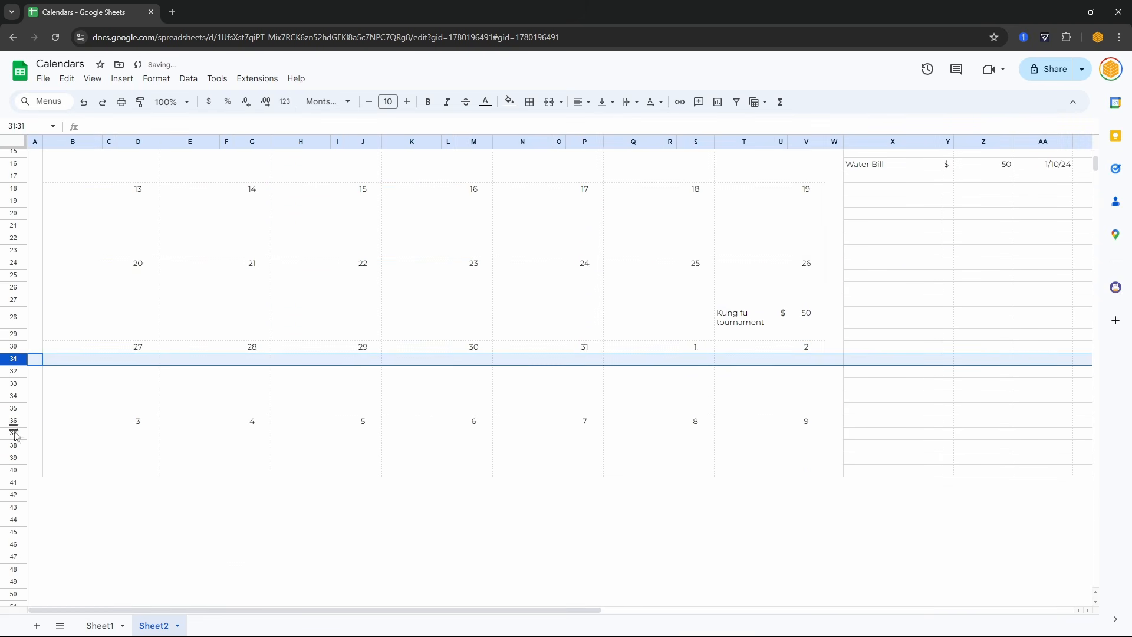
# Move the Christmas, Electricity Bill and Water Bill entries up into rows 8 to 10 of the Details table, closing the blank gaps.
pyautogui.moveTo(678, 279); pyautogui.dragTo(890, 291)
pyautogui.moveTo(676, 341); pyautogui.dragTo(826, 341)
pyautogui.hotkey('ctrl', 'v')
pyautogui.moveTo(676, 378); pyautogui.dragTo(945, 377)
pyautogui.moveTo(975, 384); pyautogui.dragTo(949, 280)
pyautogui.click(731, 279)
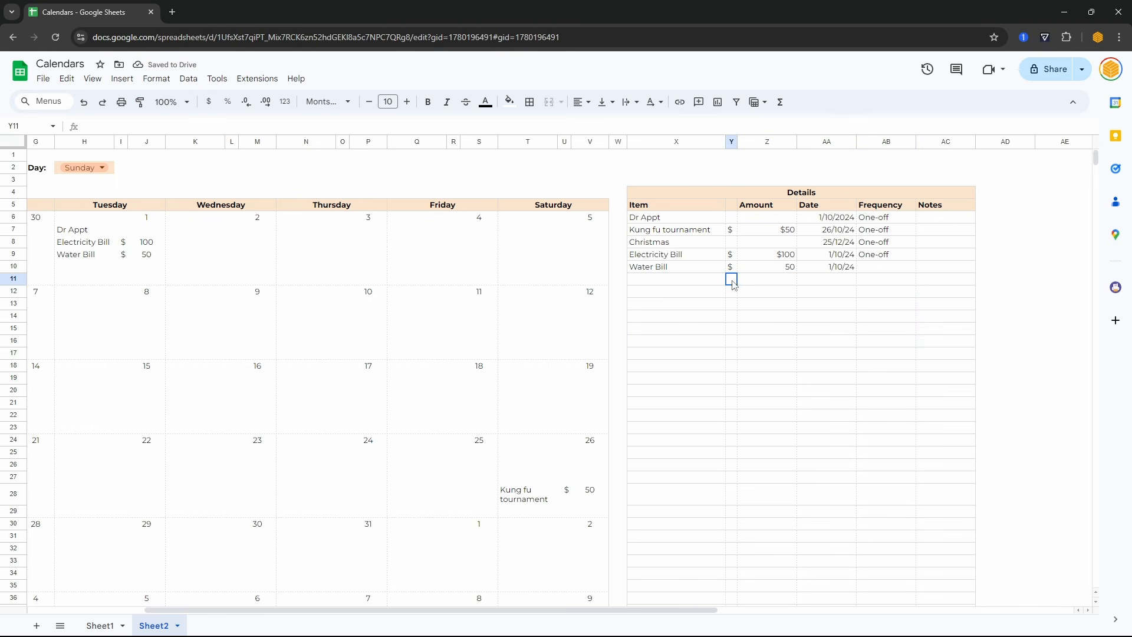
pyautogui.moveTo(730, 279); pyautogui.dragTo(731, 549)
# Wrap the filter function in the October 1 event formula in H7 with array_constrain, inside the ifna.
pyautogui.hscroll(-4, 642, 312)
pyautogui.click(289, 228)
pyautogui.click(93, 129)
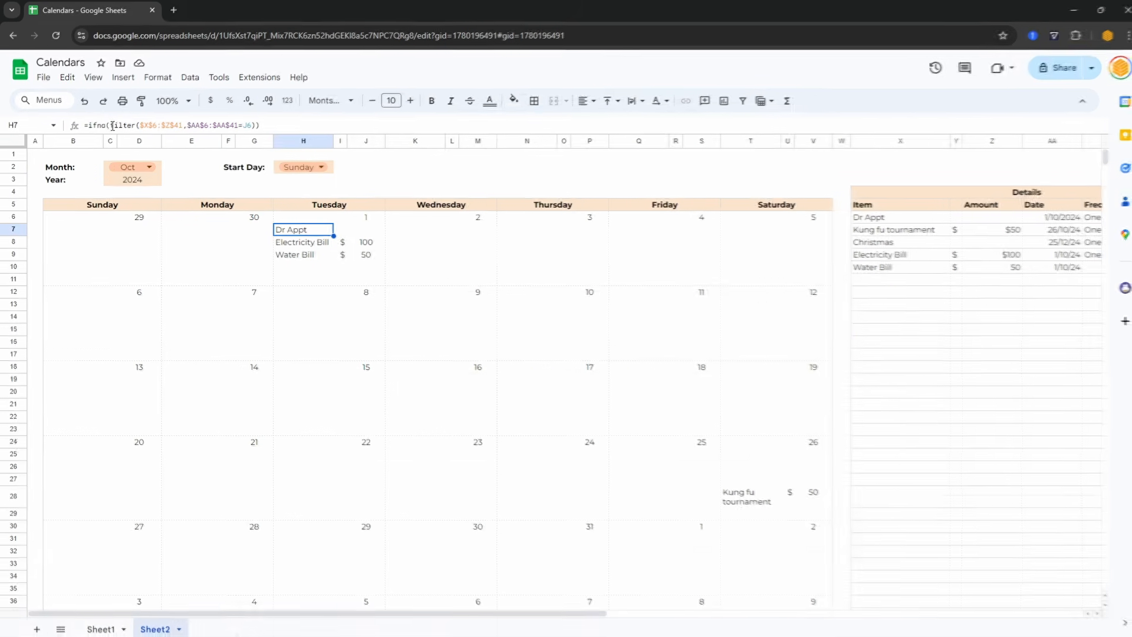
pyautogui.write('array')
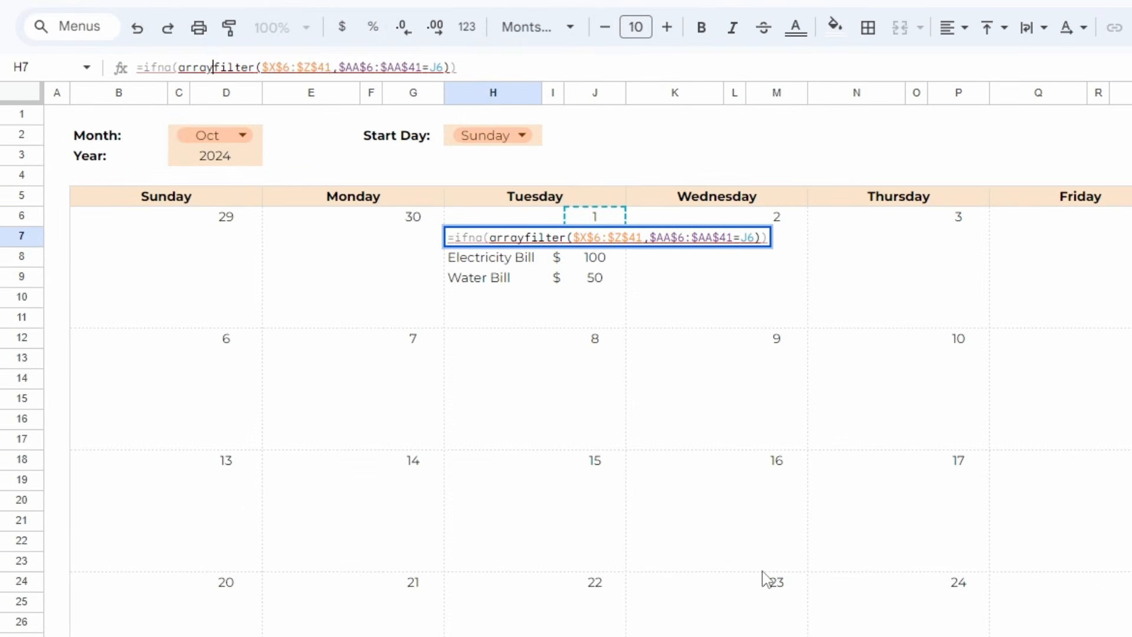
pyautogui.write('_contrain')
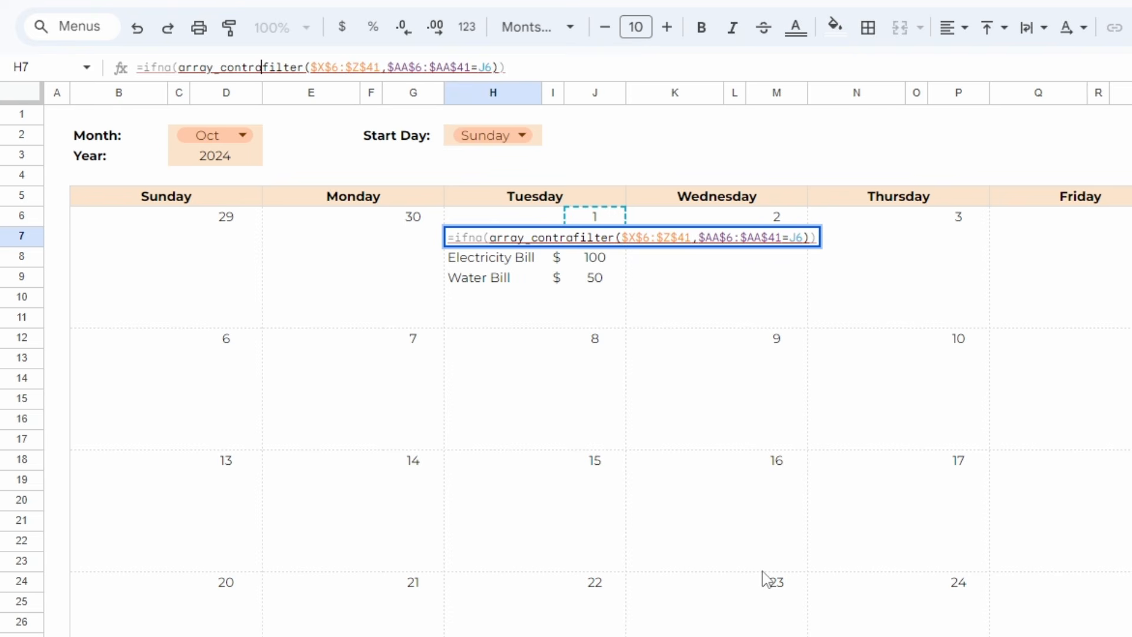
pyautogui.write('(')
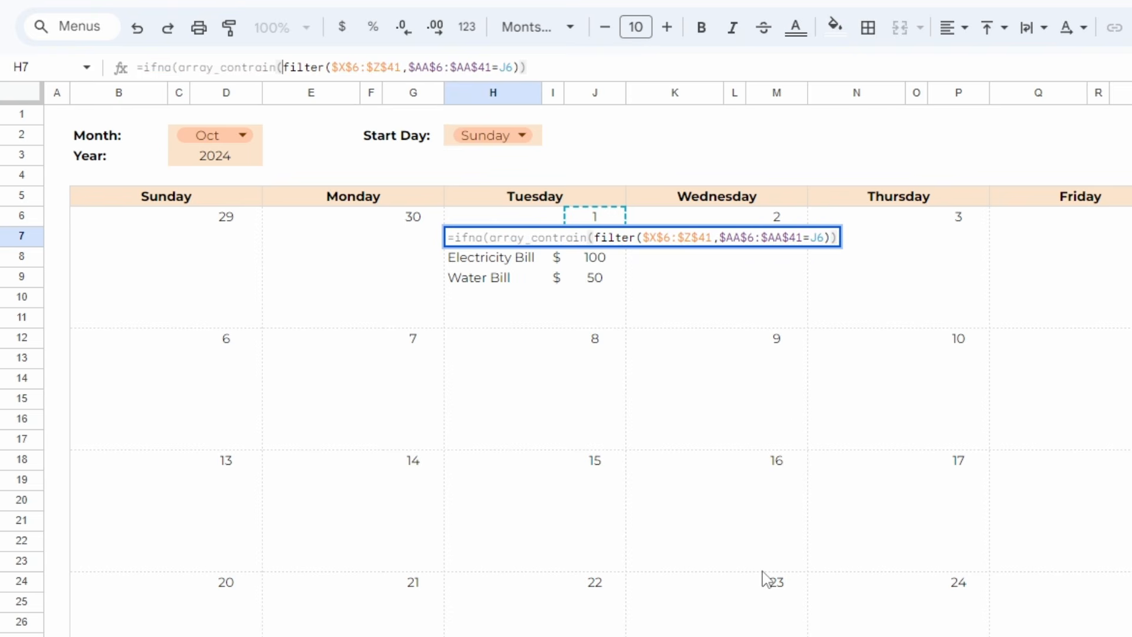
pyautogui.press('Left')
pyautogui.press('Left')
pyautogui.write('s')
pyautogui.press('End')
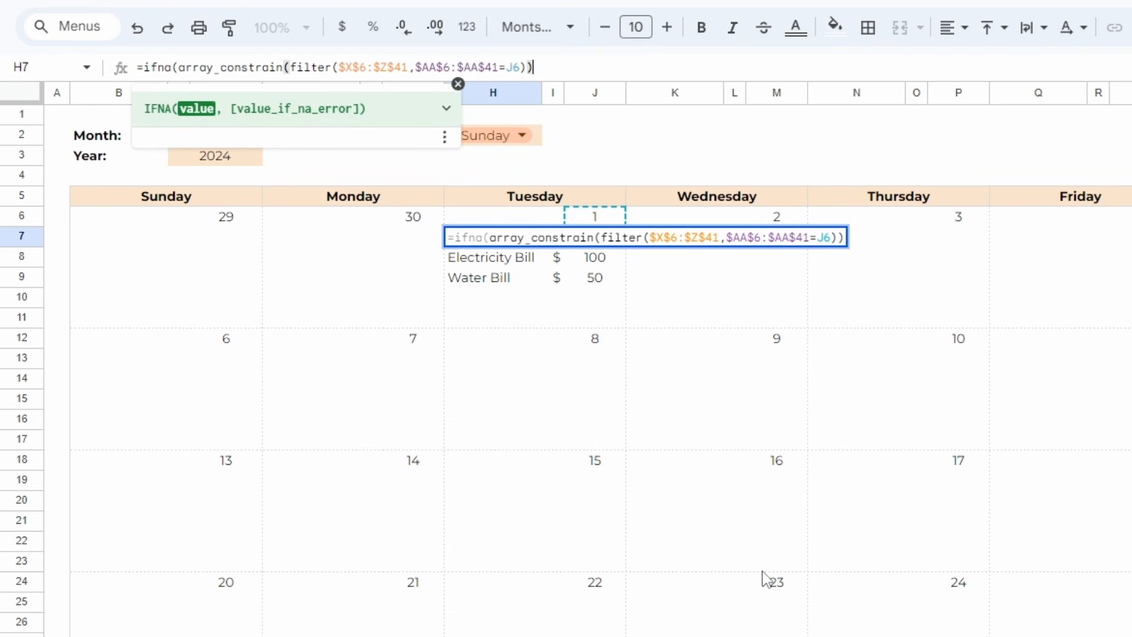
# Complete the array_constrain arguments in H7 with 5 rows and 3 columns, and commit the formula.
pyautogui.press('Left')
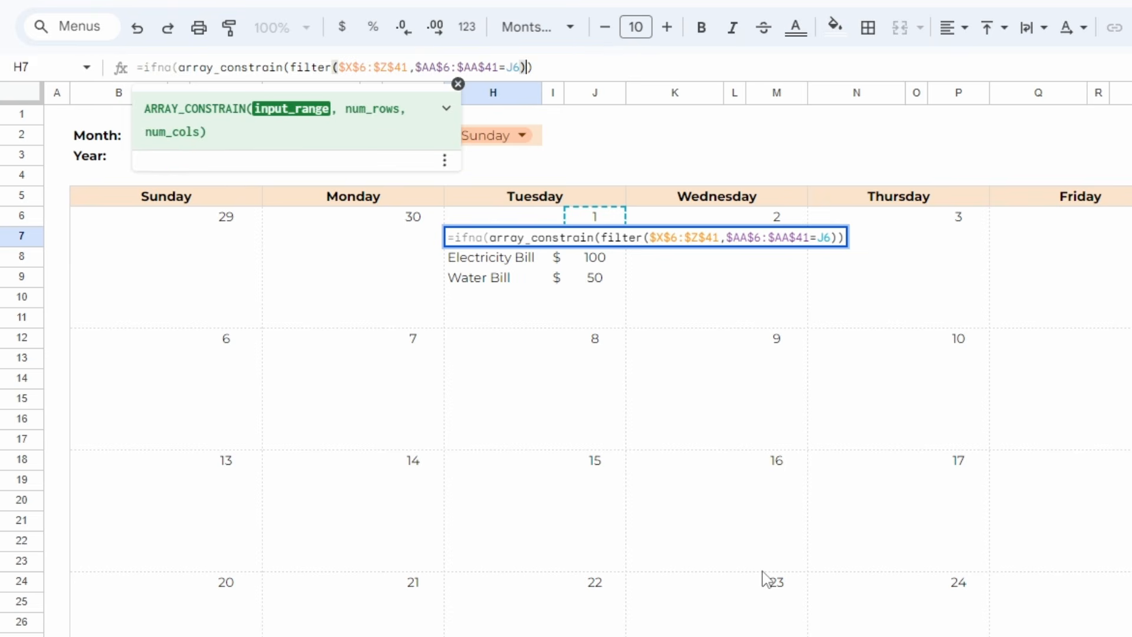
pyautogui.write(',')
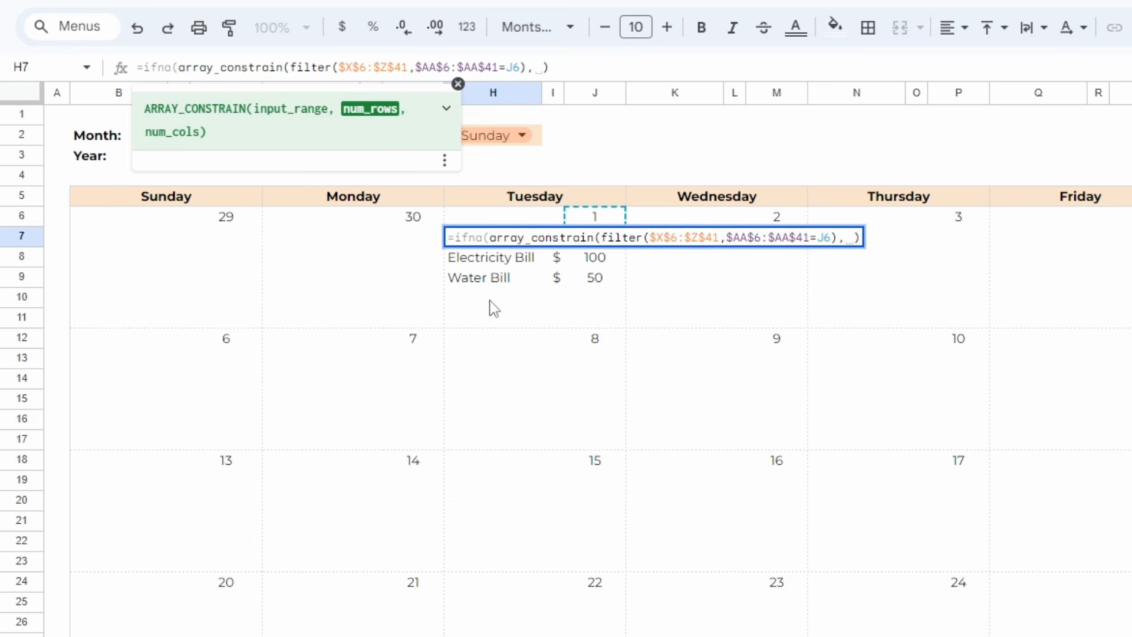
pyautogui.write('5,')
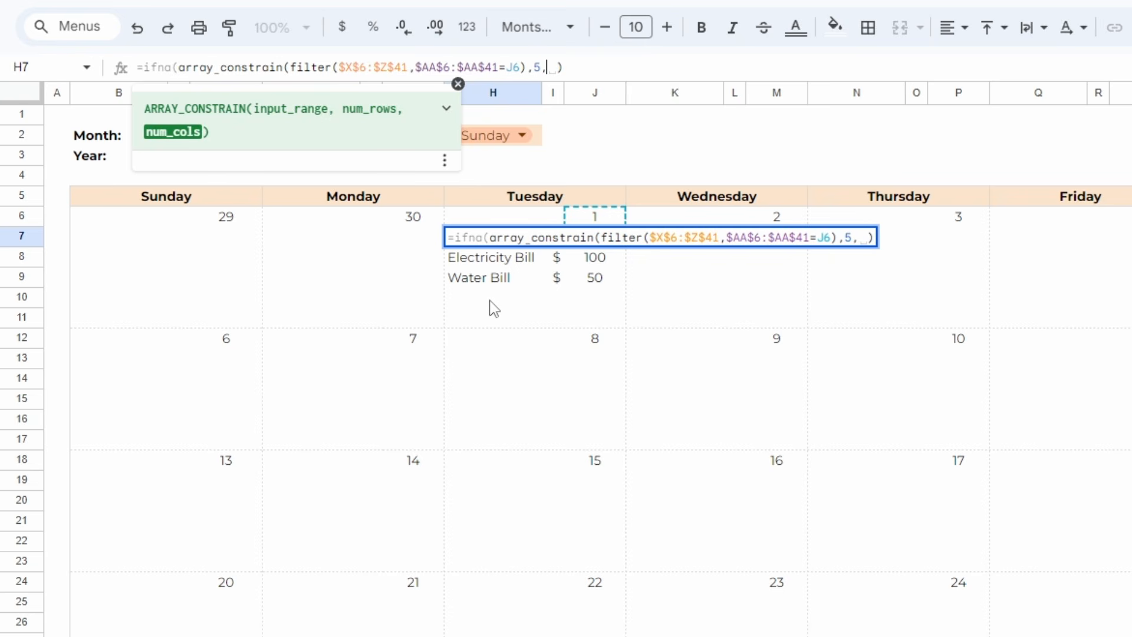
pyautogui.write('3')
pyautogui.press('Return')
pyautogui.press('Up')
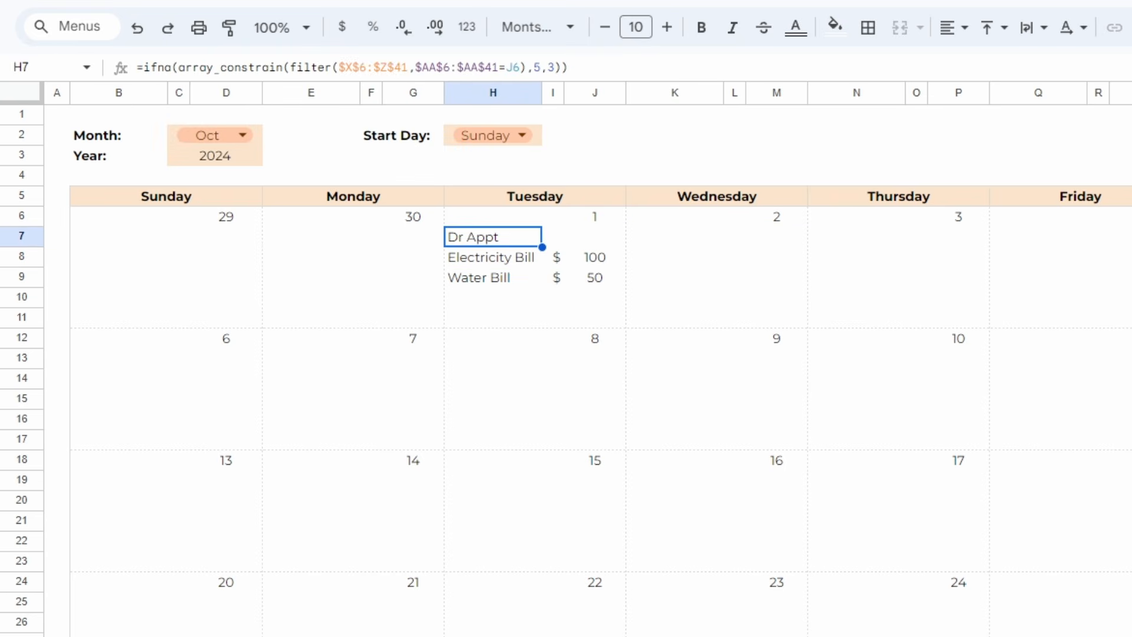
# Test the October 1 event limit by filling the Water Bill entry down to row 16 of the Details table, and undo the fill.
pyautogui.hscroll(3, 818, 300)
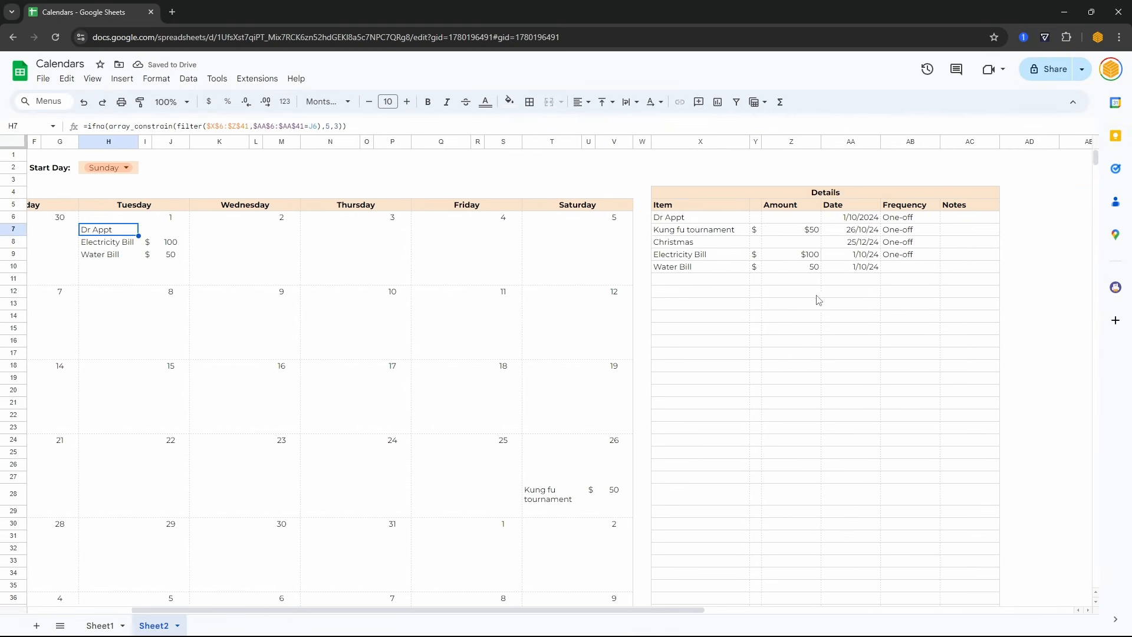
pyautogui.moveTo(667, 268); pyautogui.dragTo(830, 340)
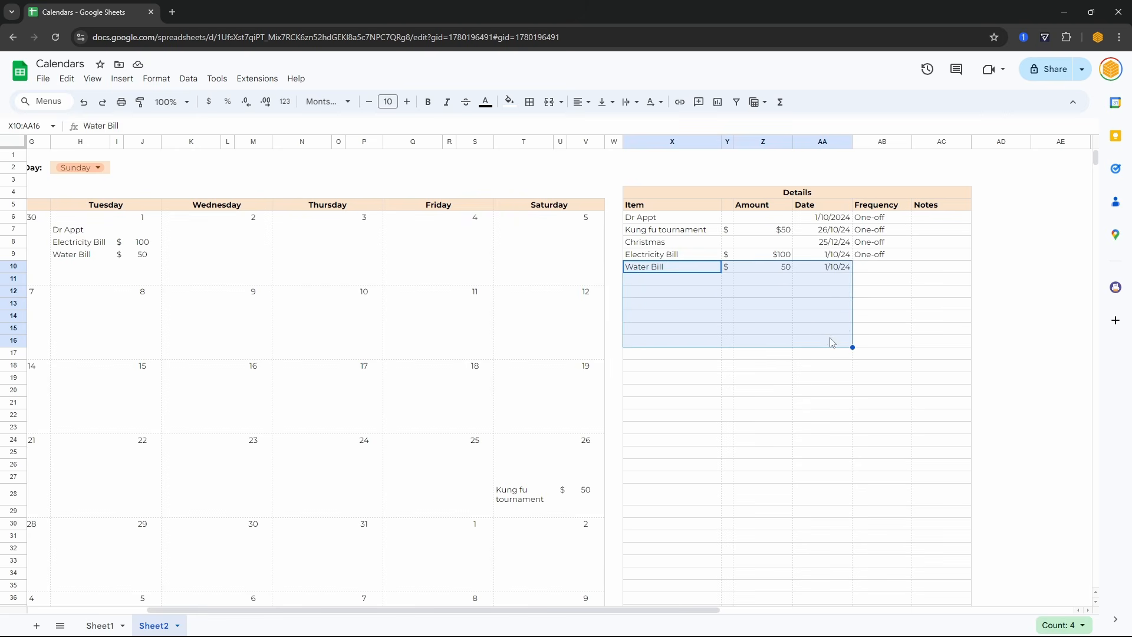
pyautogui.hotkey('ctrl', 'd')
pyautogui.click(814, 417)
pyautogui.hscroll(-4, 816, 422)
pyautogui.moveTo(300, 230); pyautogui.dragTo(365, 280)
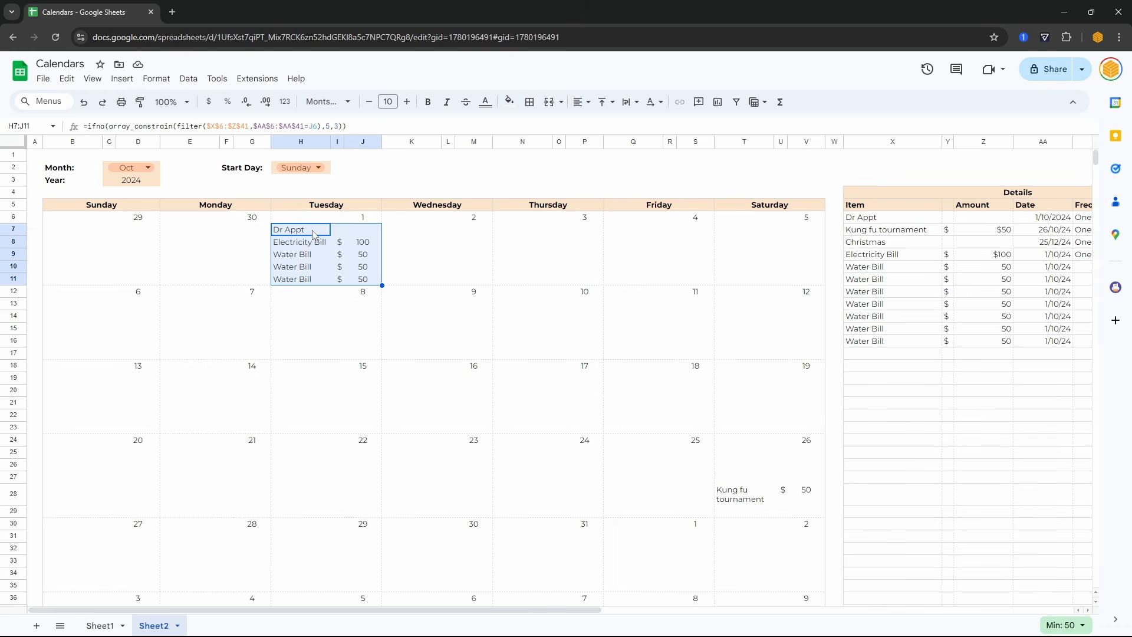
pyautogui.hotkey('ctrl', 'z')
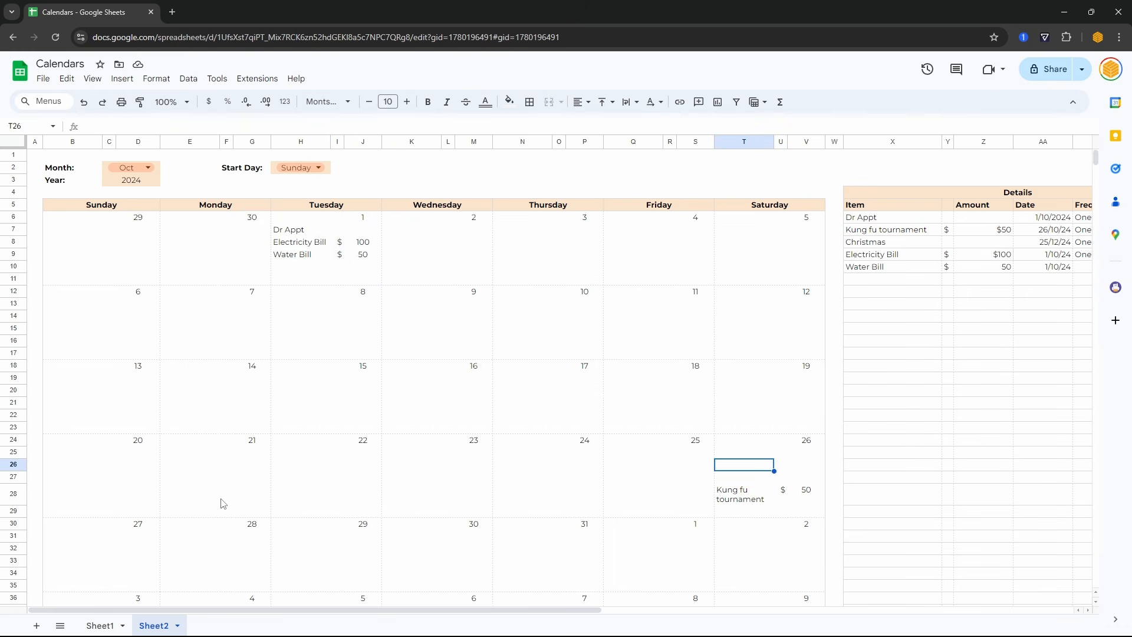
# Try copying the Kung fu tournament formula from T28 to T25, directly under October 26, and move it there by cutting instead.
pyautogui.click(109, 464)
pyautogui.click(66, 469)
pyautogui.click(739, 497)
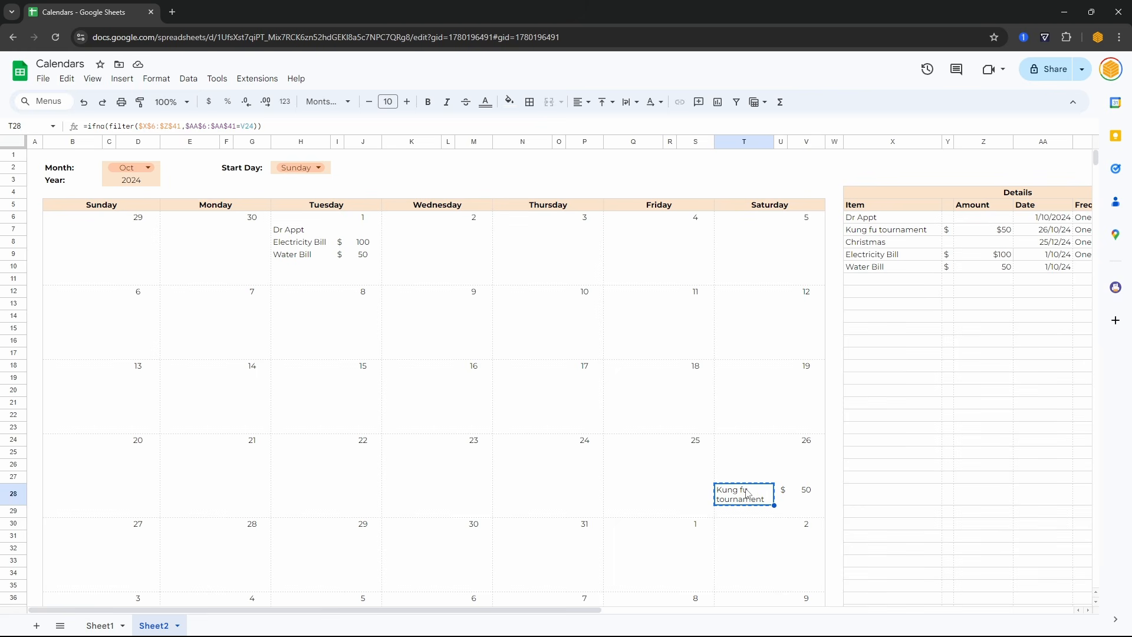
pyautogui.click(748, 463)
pyautogui.write('#REF!')
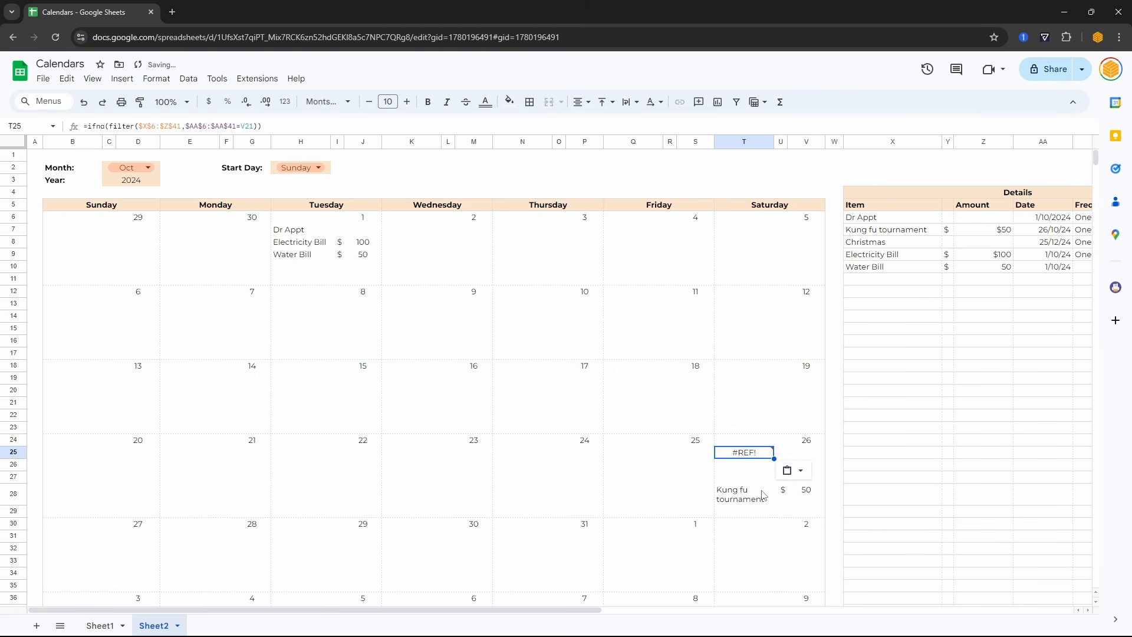
pyautogui.click(739, 497)
pyautogui.hotkey('ctrl', 'x')
pyautogui.click(747, 456)
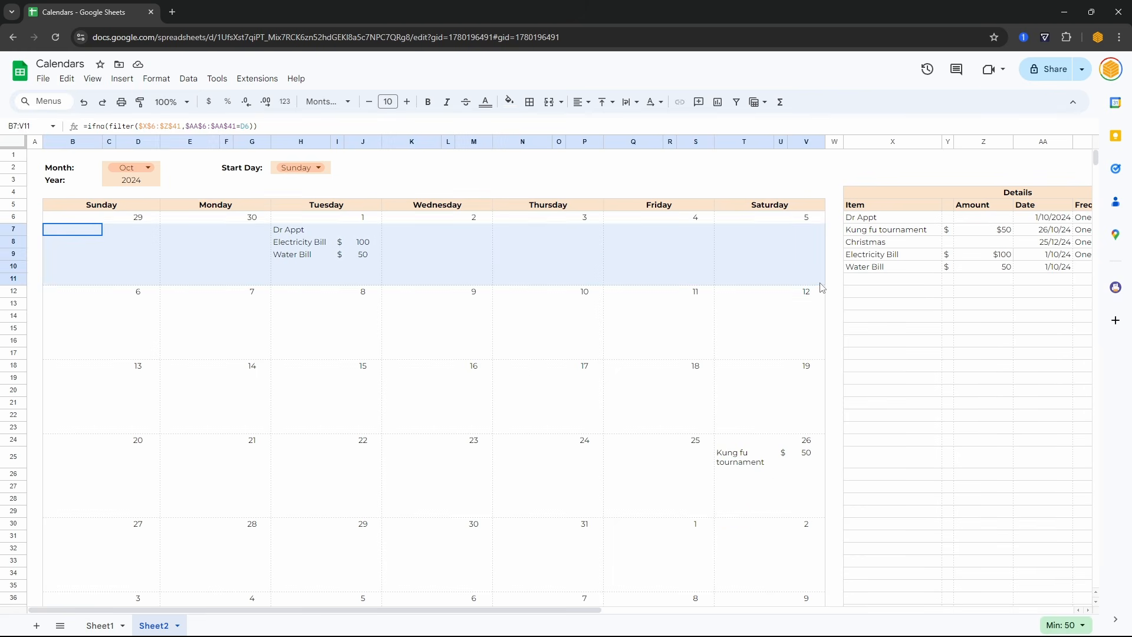
# Copy the first week's event block B7:V11 into the other five weeks, starting at B13, B19, B25, B31 and B37.
pyautogui.hotkey('ctrl', 'c')
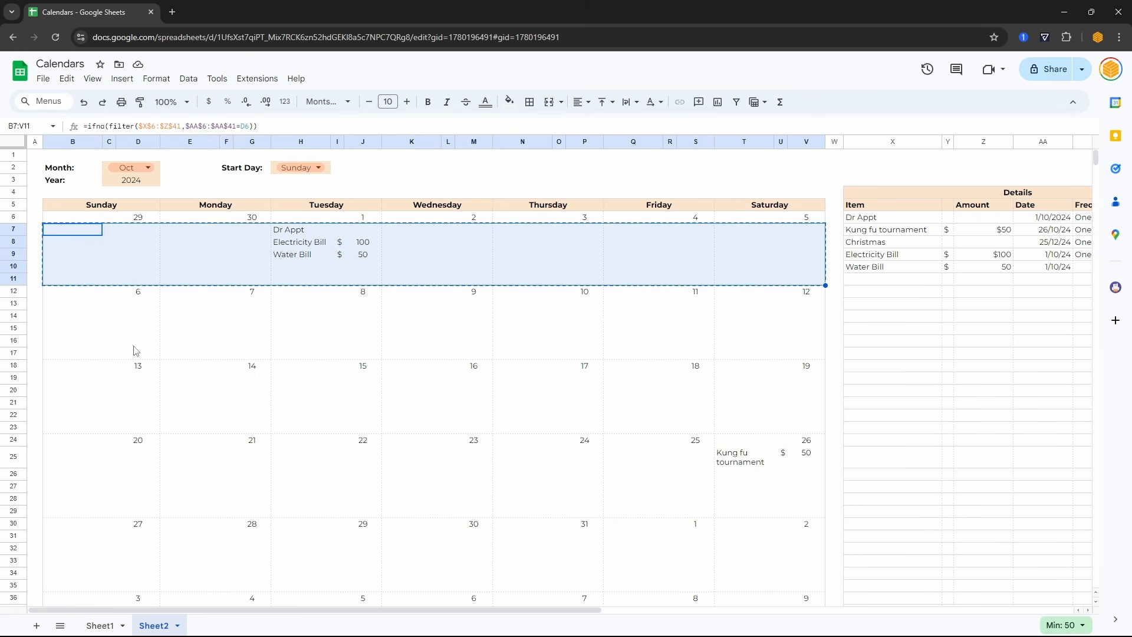
pyautogui.click(63, 306)
pyautogui.hotkey('ctrl', 'v')
pyautogui.click(61, 381)
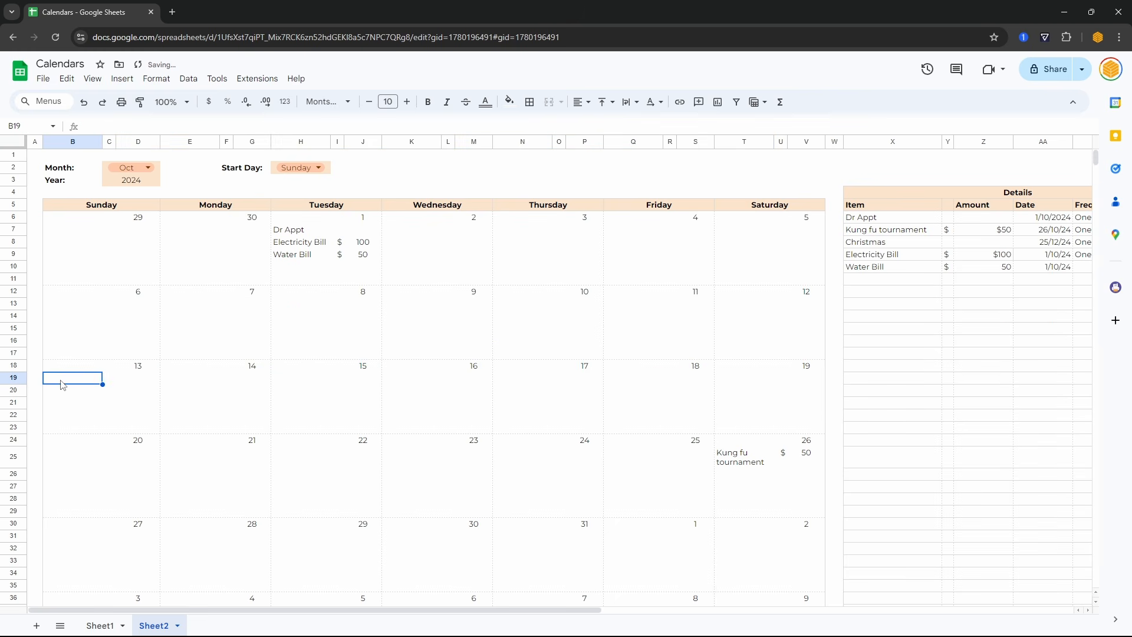
pyautogui.hotkey('ctrl', 'v')
pyautogui.click(67, 458)
pyautogui.hotkey('ctrl', 'v')
pyautogui.click(65, 535)
pyautogui.hotkey('ctrl', 'v')
pyautogui.scroll(-4, 64, 471)
pyautogui.click(64, 376)
pyautogui.hotkey('ctrl', 'v')
pyautogui.scroll(4, 76, 395)
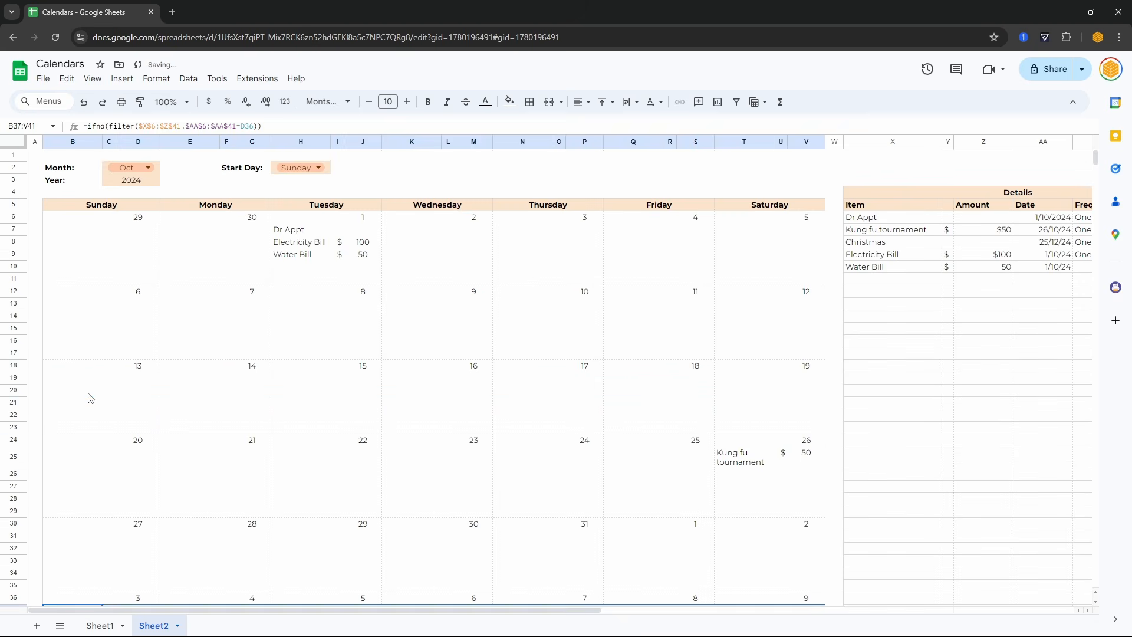